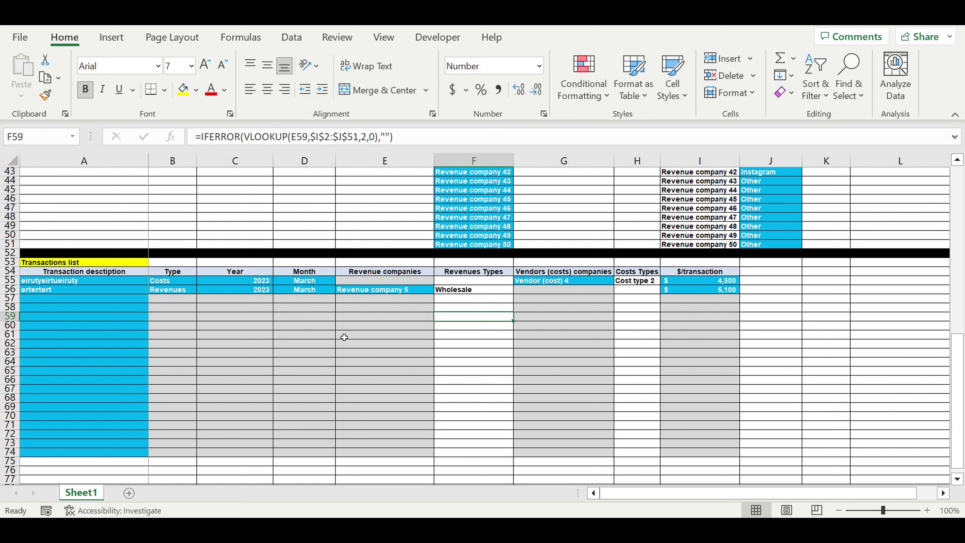
{"action": "scroll", "coordinate": [205, 353], "scroll_direction": "down", "scroll_amount": 1}
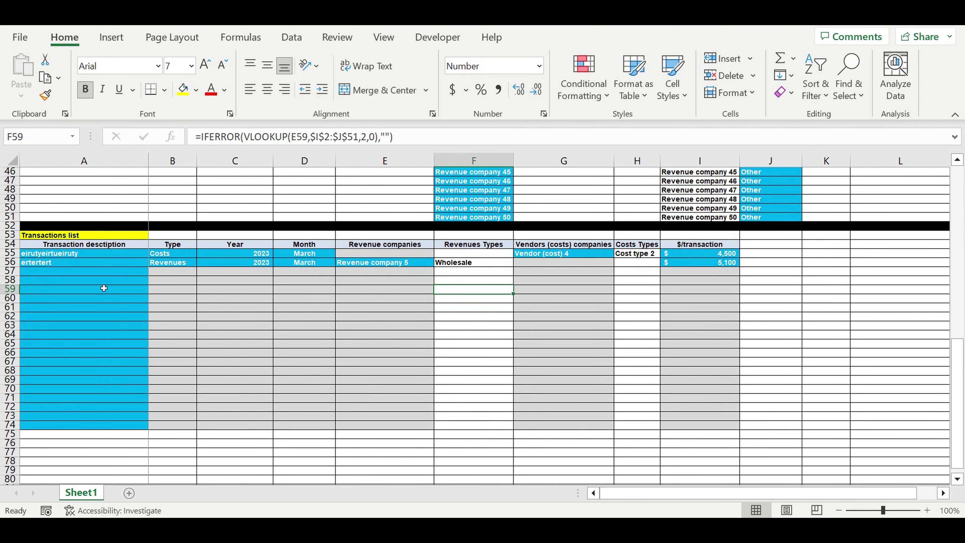
{"action": "left_click_drag", "start_coordinate": [104, 259], "coordinate": [585, 422]}
{"action": "left_click_drag", "start_coordinate": [98, 259], "coordinate": [114, 427]}
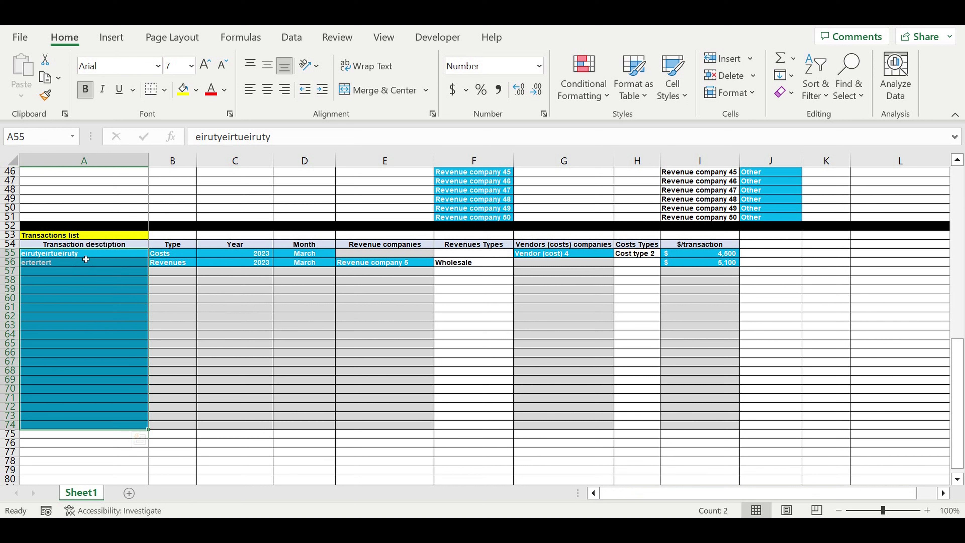
{"action": "left_click_drag", "start_coordinate": [84, 255], "coordinate": [733, 430]}
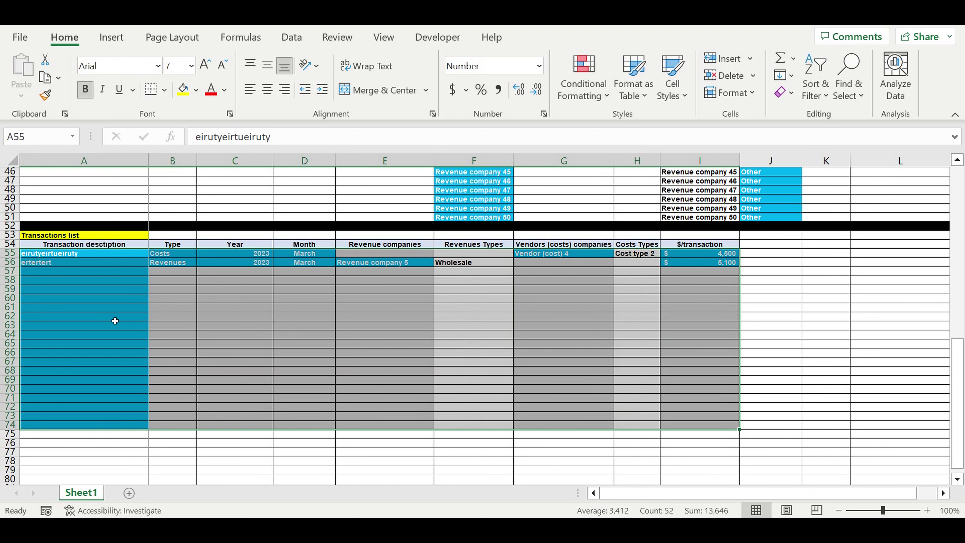
{"action": "left_click", "coordinate": [105, 316]}
{"action": "left_click_drag", "start_coordinate": [97, 254], "coordinate": [703, 431]}
{"action": "left_click", "coordinate": [105, 284]}
- Enter "Transaction 1" as the first transaction description in A55 and fill the numbered series down to A74
{"action": "left_click", "coordinate": [112, 257]}
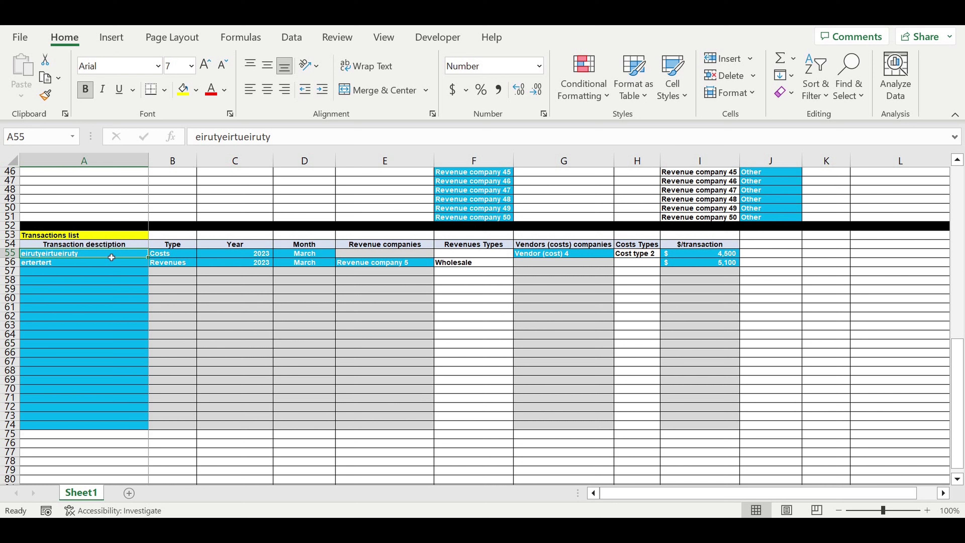
{"action": "type", "text": "Tr"}
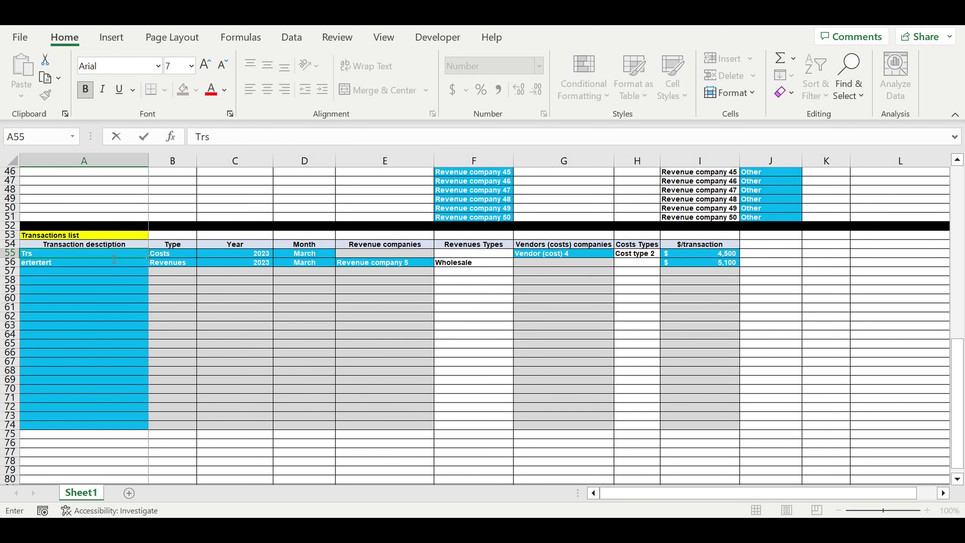
{"action": "type", "text": "ansaction 1"}
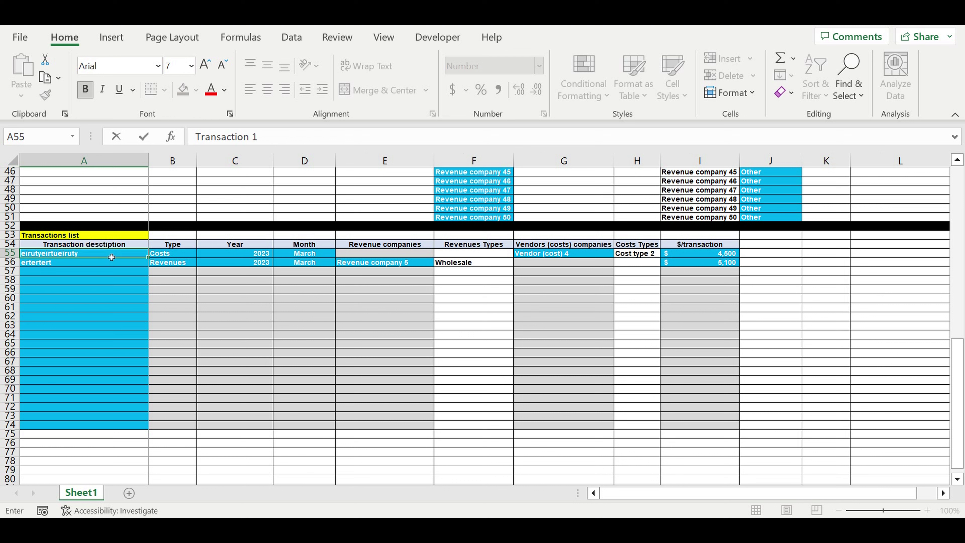
{"action": "key", "text": "Return"}
{"action": "left_click", "coordinate": [112, 255]}
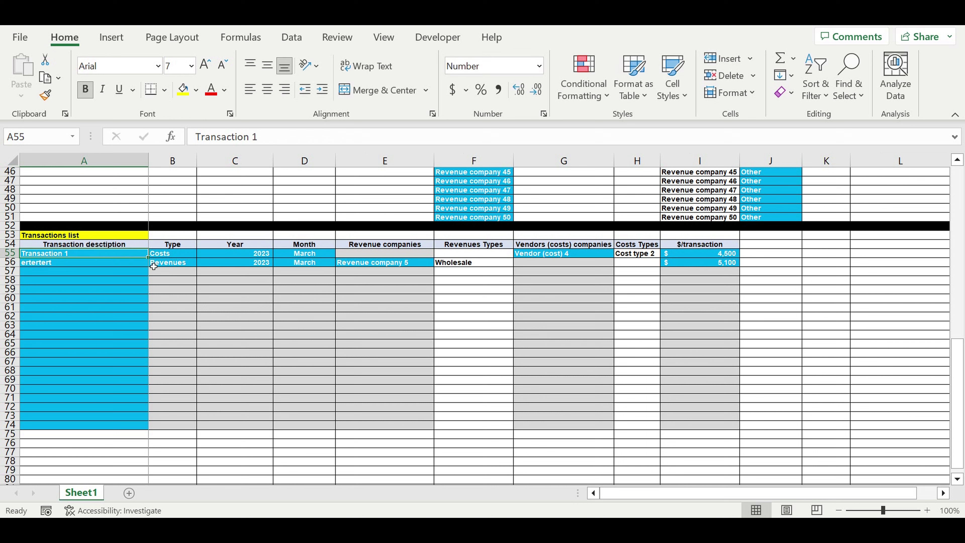
{"action": "left_click_drag", "start_coordinate": [147, 258], "coordinate": [132, 429]}
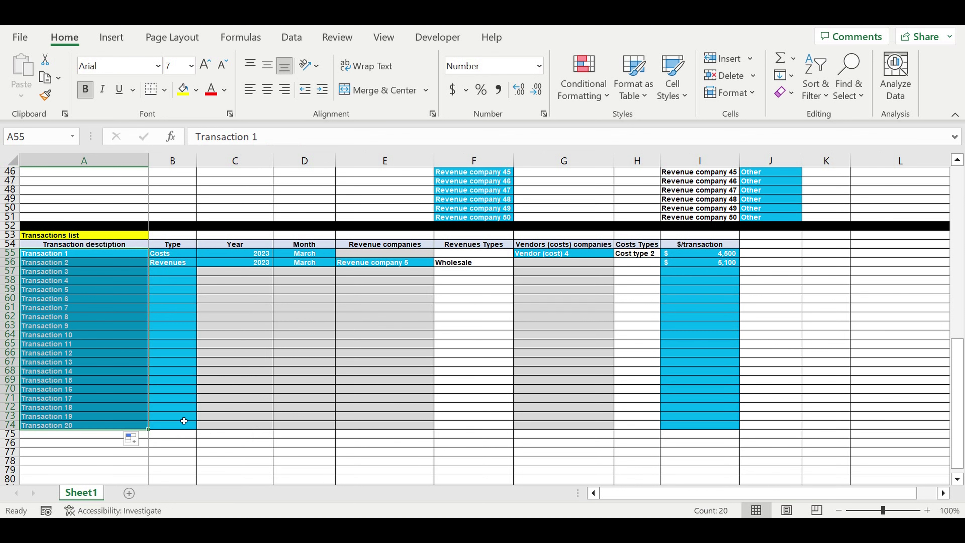
{"action": "left_click", "coordinate": [89, 336]}
{"action": "left_click", "coordinate": [99, 310]}
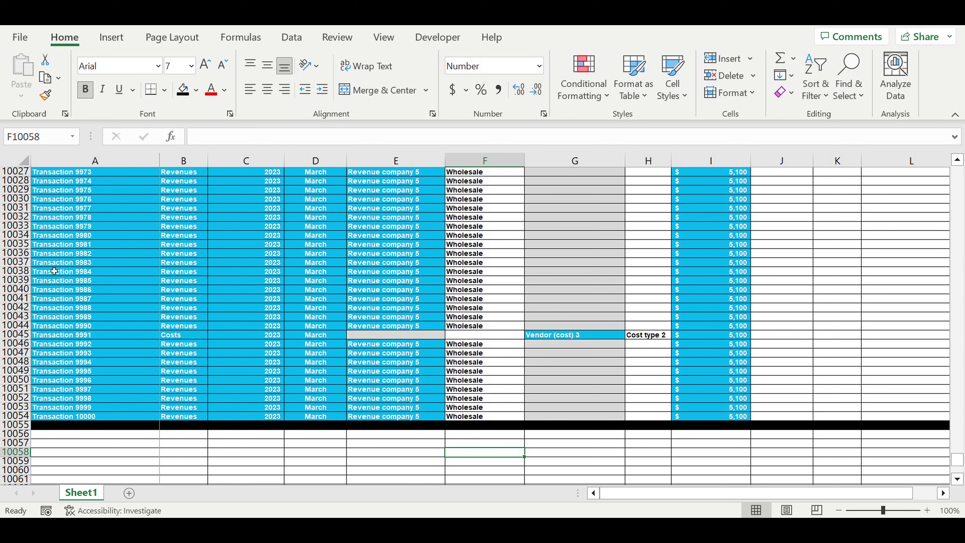
- Change the type of Transaction 9983 in B10037 to Costs
{"action": "left_click_drag", "start_coordinate": [68, 266], "coordinate": [711, 417]}
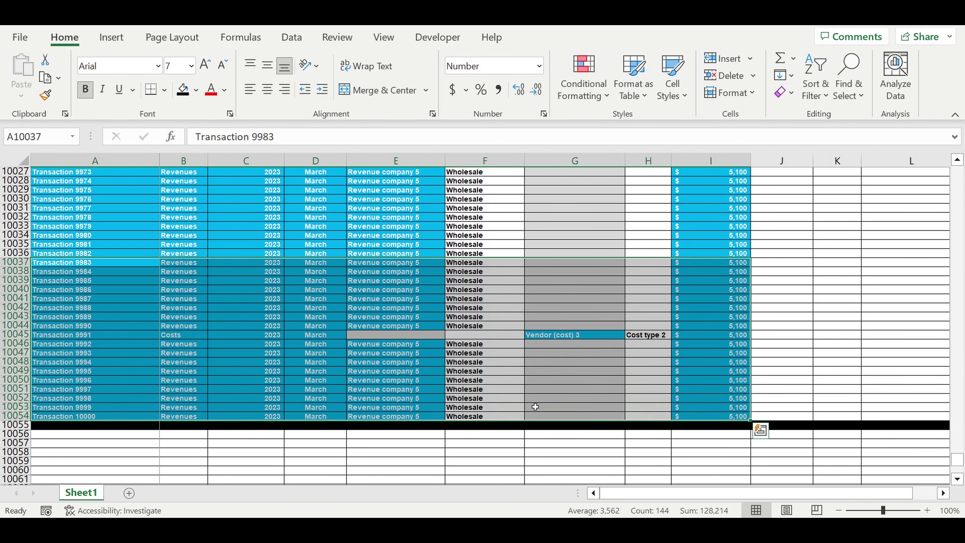
{"action": "left_click", "coordinate": [73, 290]}
{"action": "left_click", "coordinate": [86, 264]}
{"action": "left_click", "coordinate": [190, 266]}
{"action": "left_click", "coordinate": [211, 262]}
{"action": "left_click", "coordinate": [183, 281]}
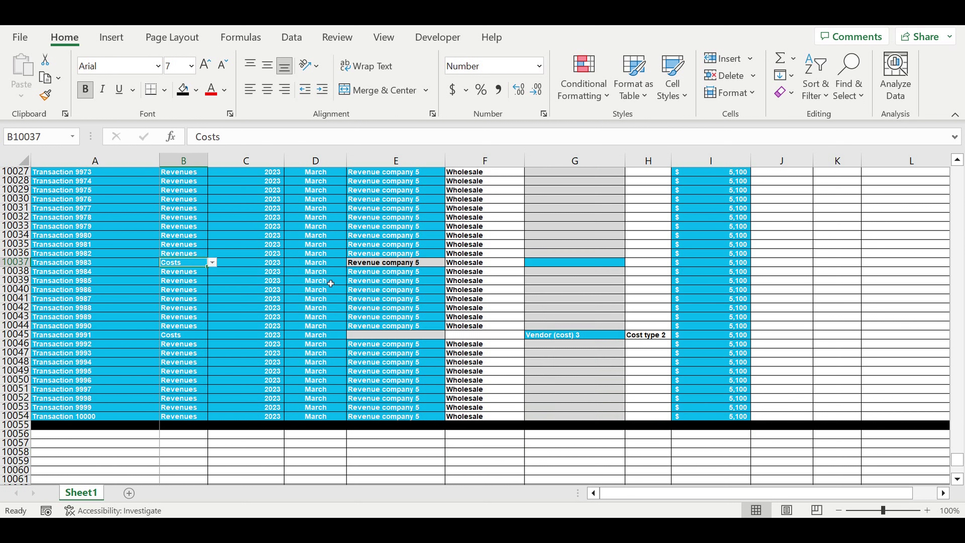
- Clear the revenue company of Transaction 9983 in E10037
{"action": "left_click", "coordinate": [391, 264]}
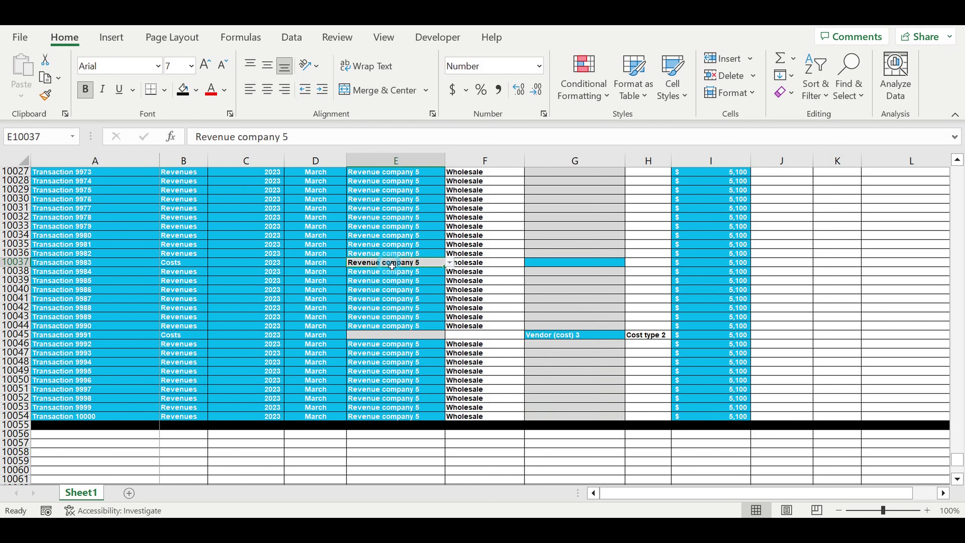
{"action": "key", "text": "Left"}
{"action": "key", "text": "Left"}
{"action": "key", "text": "Left"}
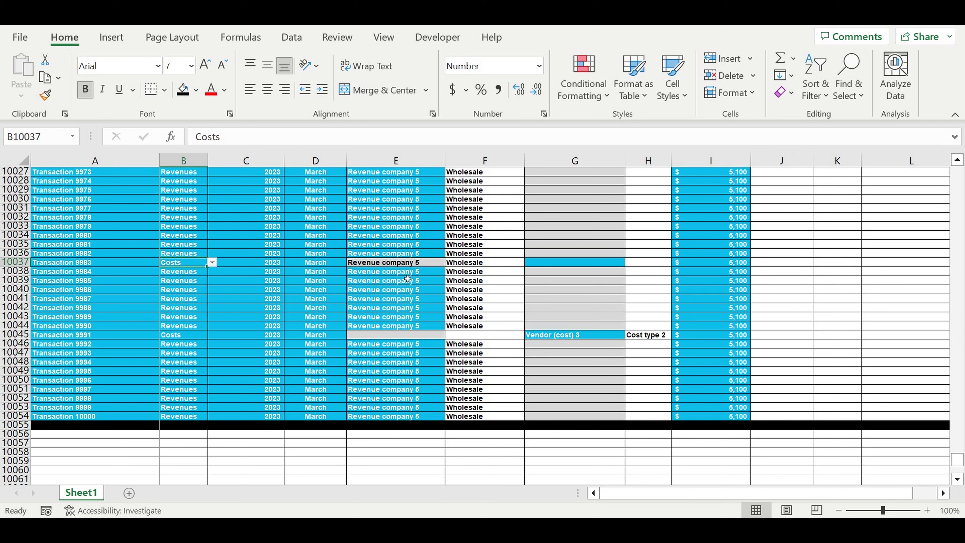
{"action": "left_click", "coordinate": [396, 264]}
{"action": "left_click", "coordinate": [397, 285]}
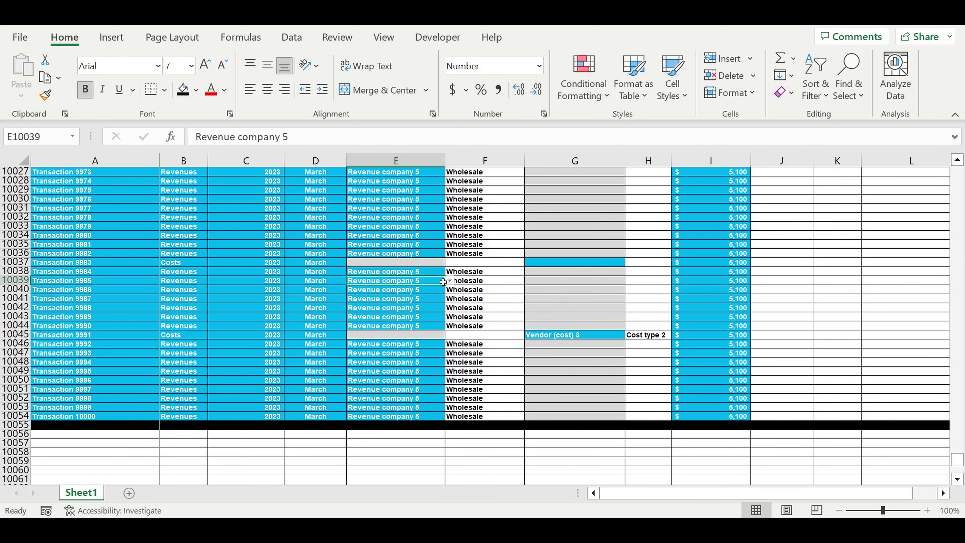
- Assign Vendor (cost) 5 to Transaction 9983 in G10037 and set its amount in I10037 to 20000
{"action": "left_click", "coordinate": [556, 265]}
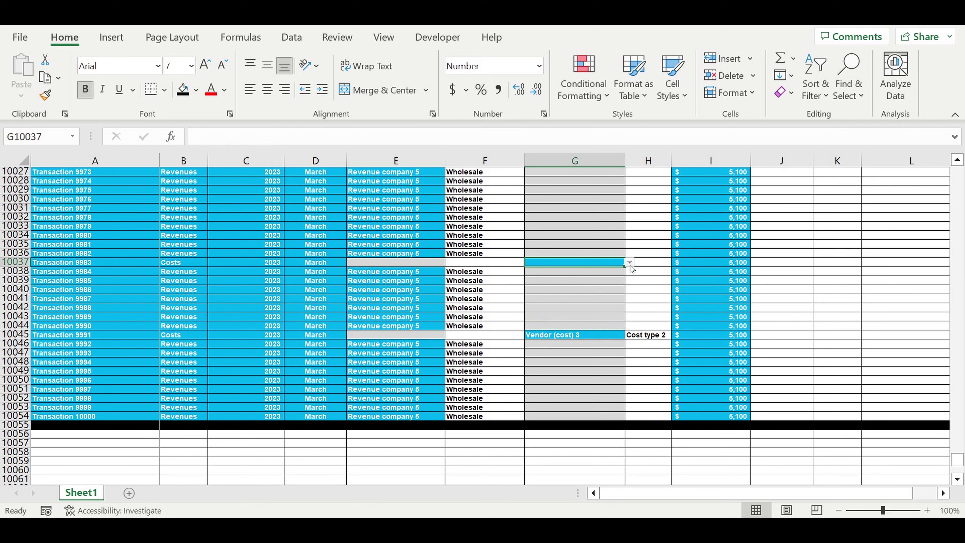
{"action": "left_click", "coordinate": [629, 262]}
{"action": "left_click", "coordinate": [599, 309]}
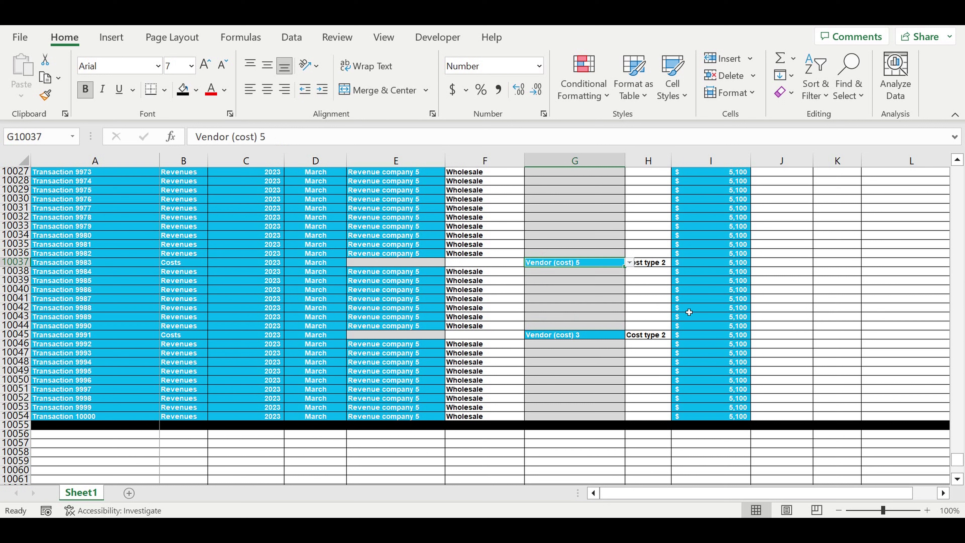
{"action": "left_click", "coordinate": [730, 264]}
{"action": "type", "text": "20000"}
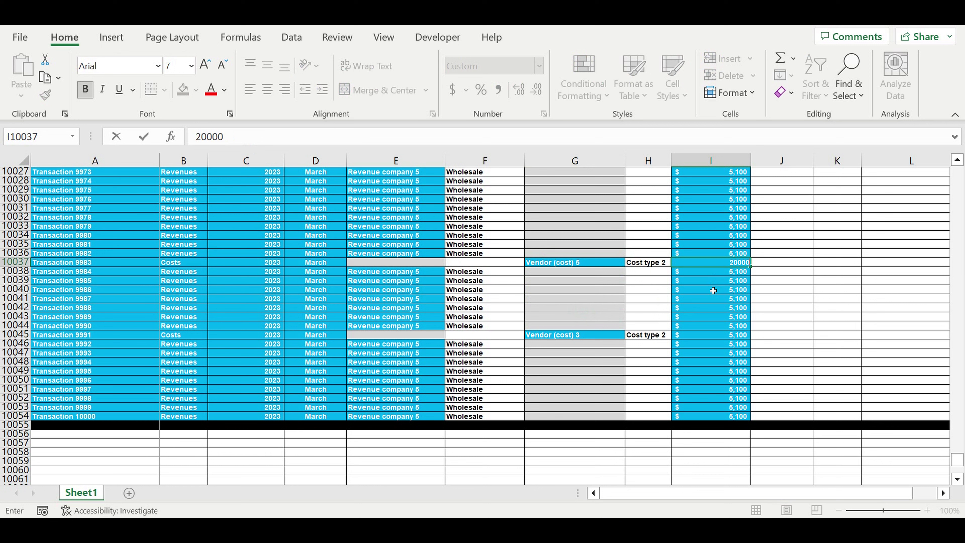
{"action": "key", "text": "Return"}
{"action": "left_click", "coordinate": [781, 290]}
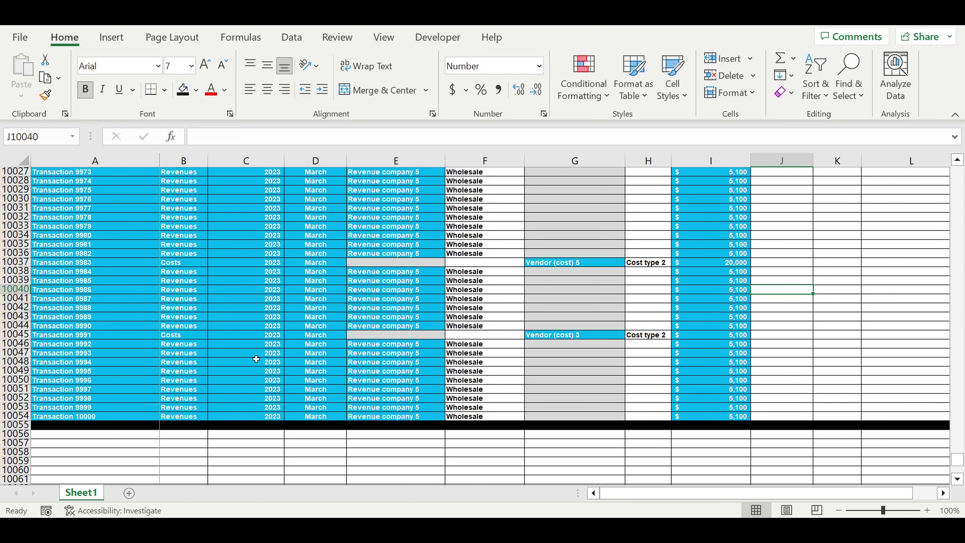
- Add the label "Timeline" in A10056, just below the black divider row under the transactions list
{"action": "scroll", "coordinate": [250, 364], "scroll_direction": "down", "scroll_amount": 3}
{"action": "left_click", "coordinate": [158, 355]}
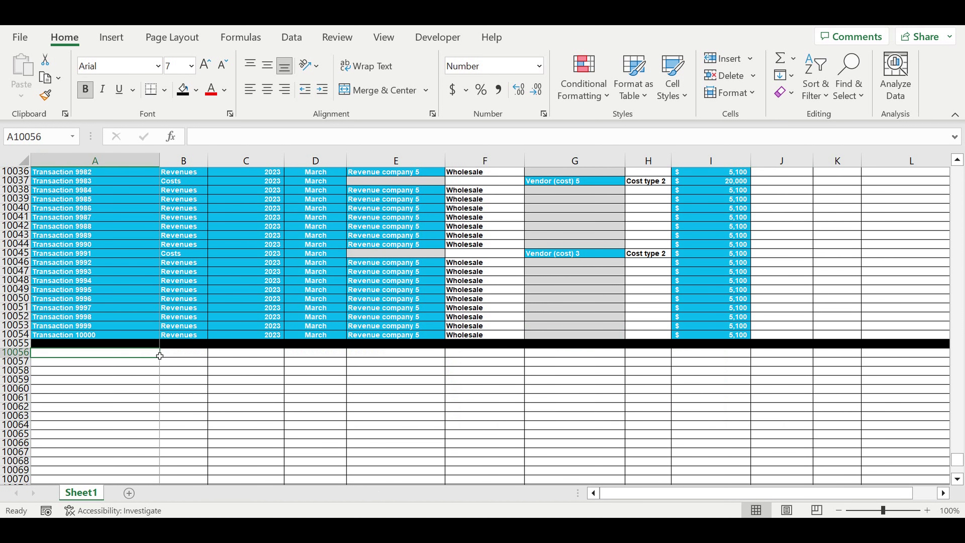
{"action": "type", "text": "Timeline"}
{"action": "key", "text": "Return"}
- Link B10056 beside the Timeline label to the first year in the Years list with =A2
{"action": "left_click", "coordinate": [178, 355]}
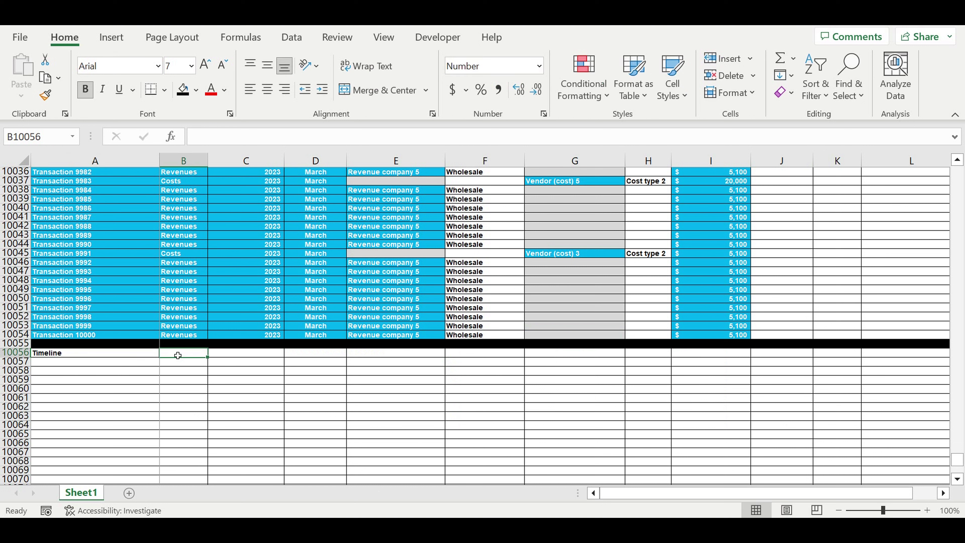
{"action": "type", "text": "="}
{"action": "left_click_drag", "start_coordinate": [954, 460], "coordinate": [956, 173]}
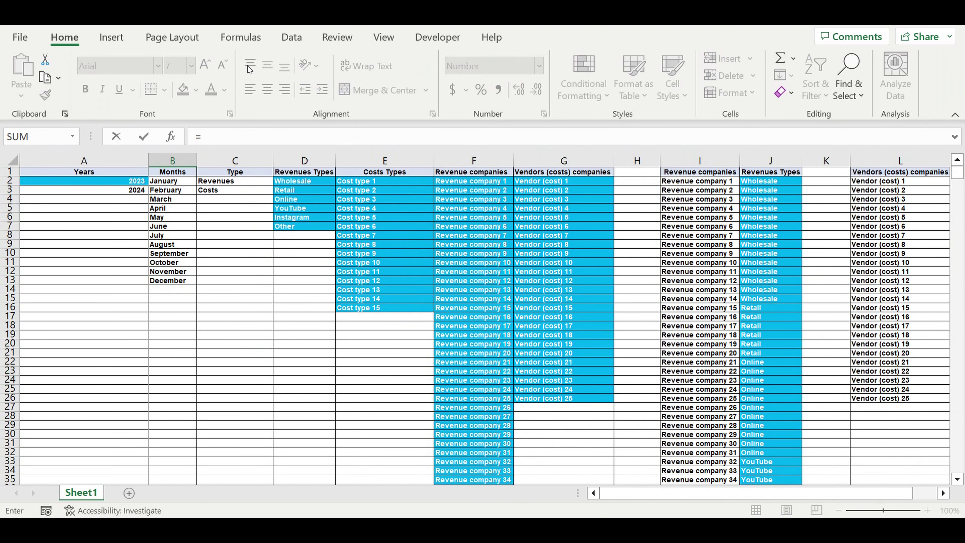
{"action": "left_click", "coordinate": [113, 183]}
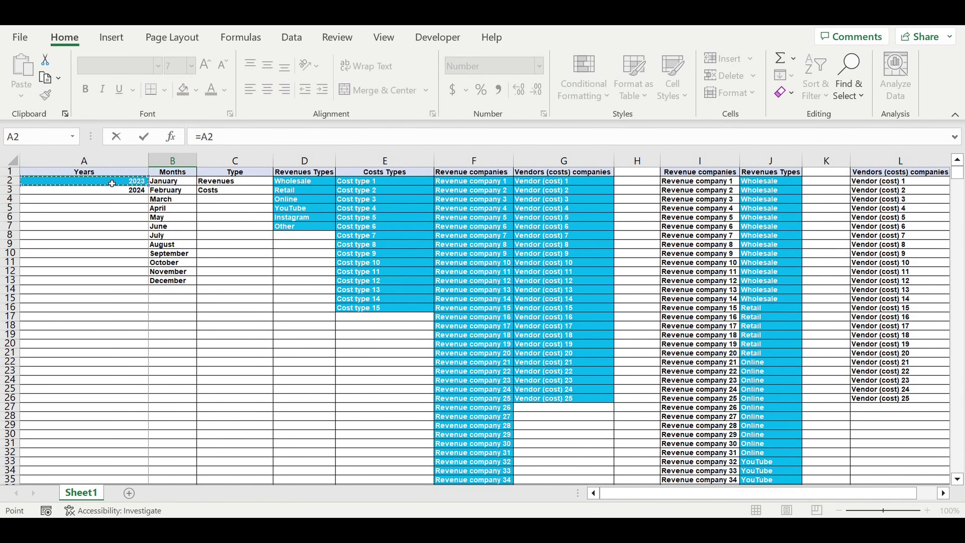
{"action": "key", "text": "Return"}
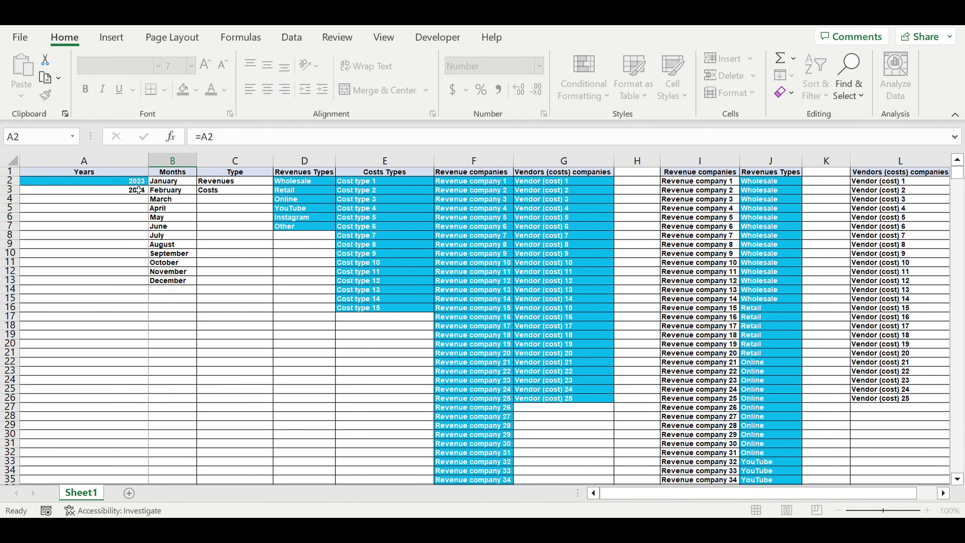
- Enter "January" in B10057 below the timeline year and centre it
{"action": "scroll", "coordinate": [258, 334], "scroll_direction": "down", "scroll_amount": 3}
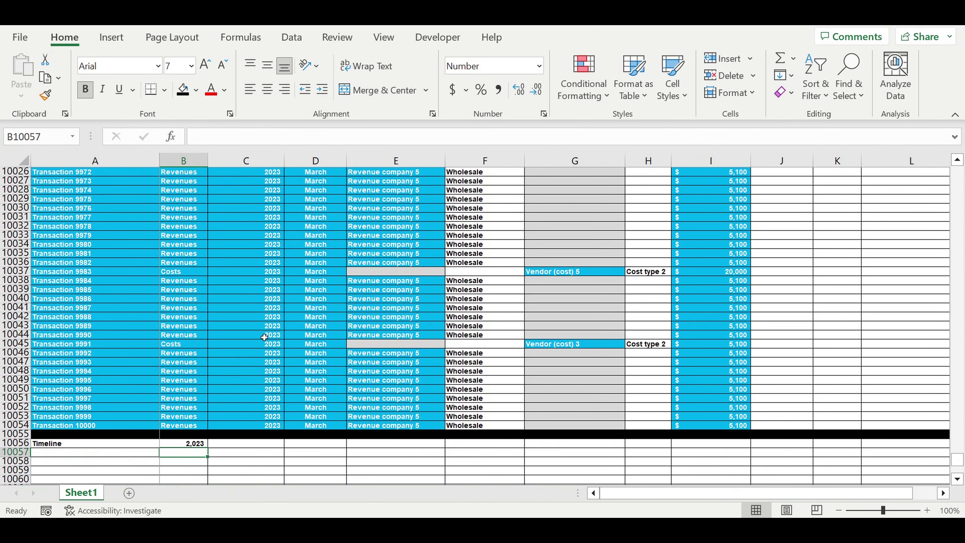
{"action": "type", "text": "Jan"}
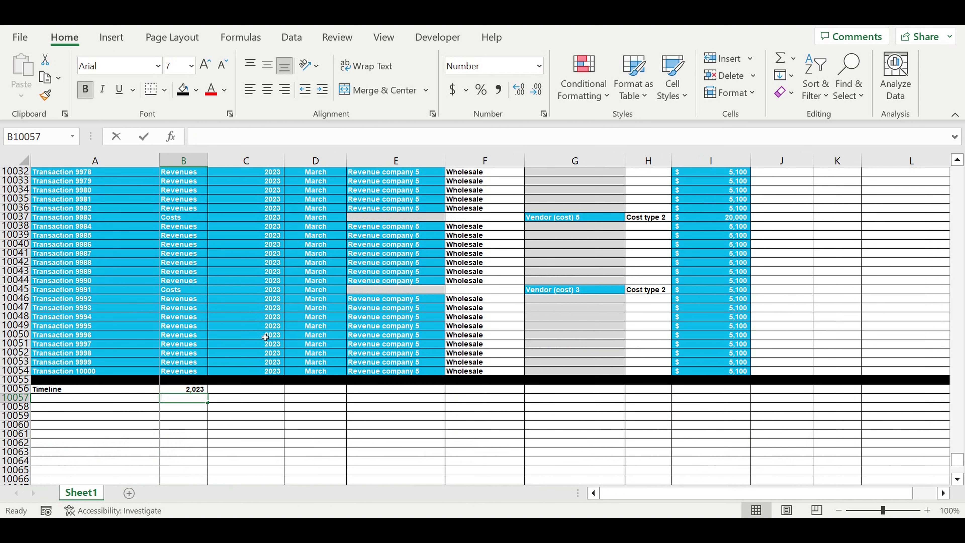
{"action": "type", "text": "uary"}
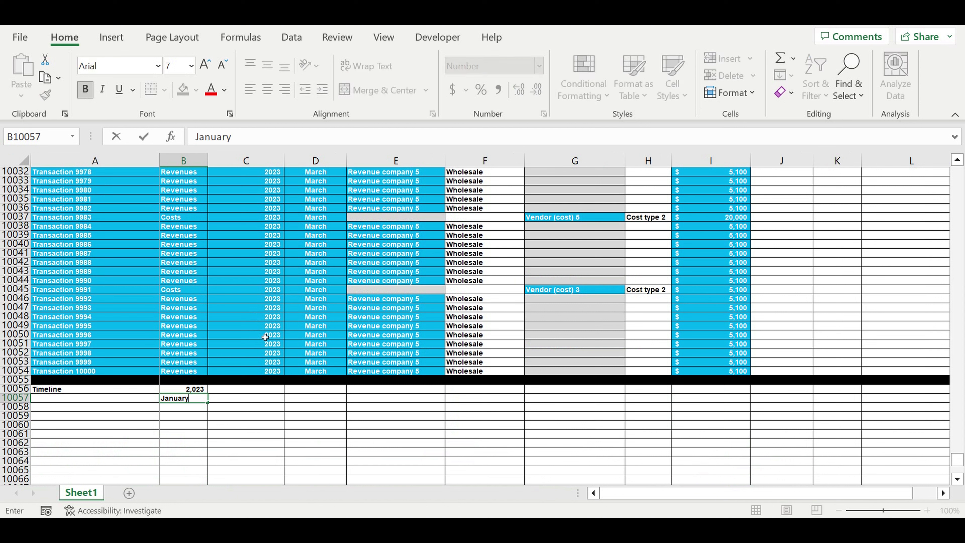
{"action": "key", "text": "Return"}
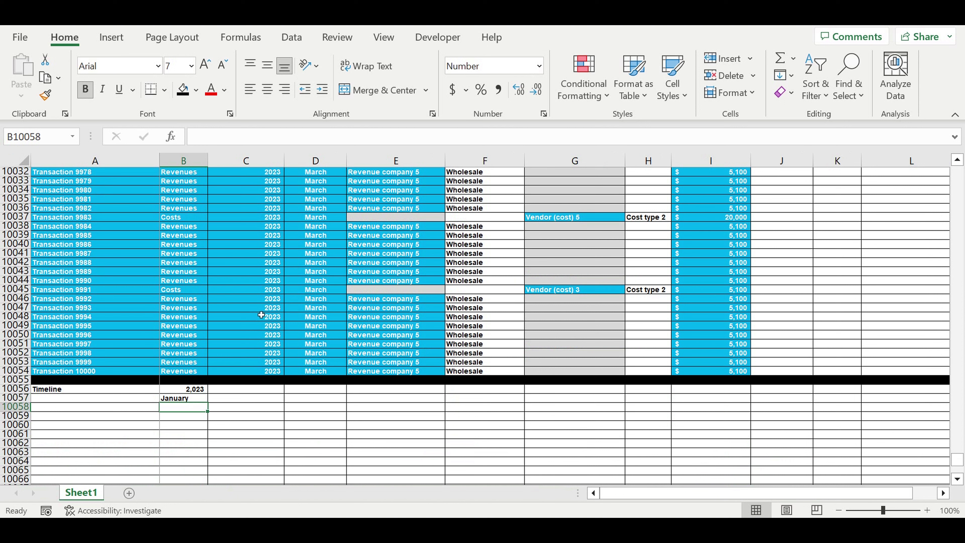
{"action": "left_click", "coordinate": [185, 398]}
{"action": "left_click", "coordinate": [267, 89]}
- Fill the month headers from B10057 across to Y10057, covering two years, and shade them light gold
{"action": "left_click_drag", "start_coordinate": [215, 398], "coordinate": [862, 432]}
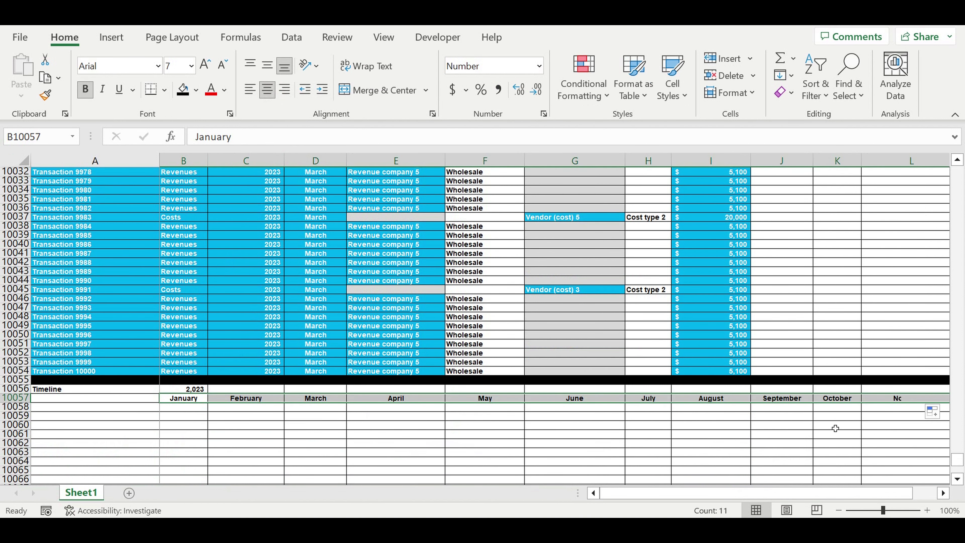
{"action": "left_click", "coordinate": [943, 493]}
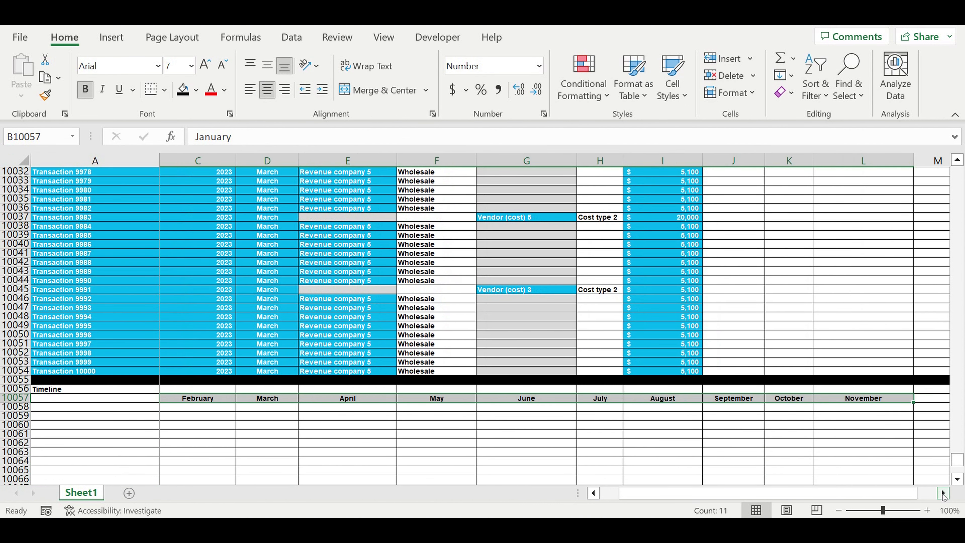
{"action": "scroll", "coordinate": [943, 493], "scroll_direction": "right", "scroll_amount": 6}
{"action": "left_click_drag", "start_coordinate": [457, 408], "coordinate": [872, 444]}
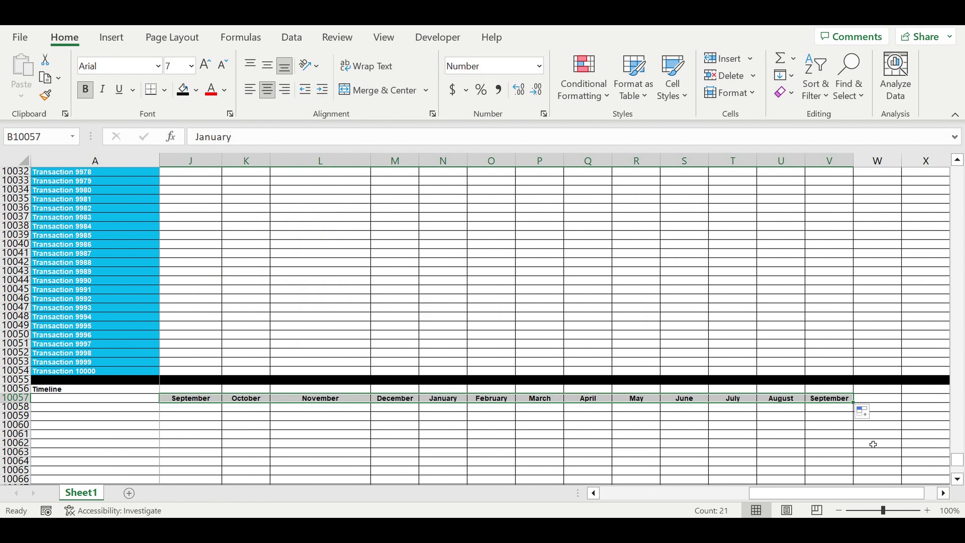
{"action": "left_click", "coordinate": [943, 493]}
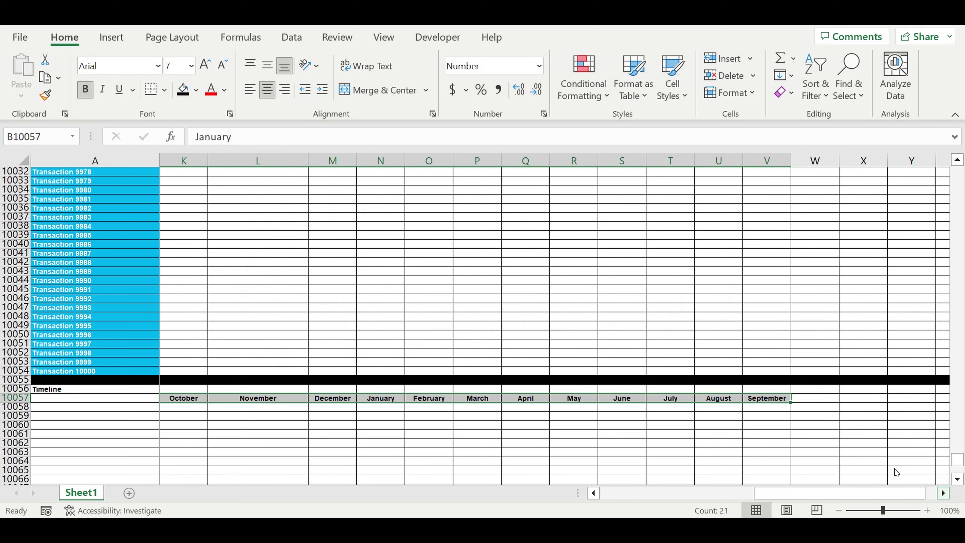
{"action": "scroll", "coordinate": [896, 473], "scroll_direction": "right", "scroll_amount": 2}
{"action": "left_click_drag", "start_coordinate": [643, 403], "coordinate": [752, 440]}
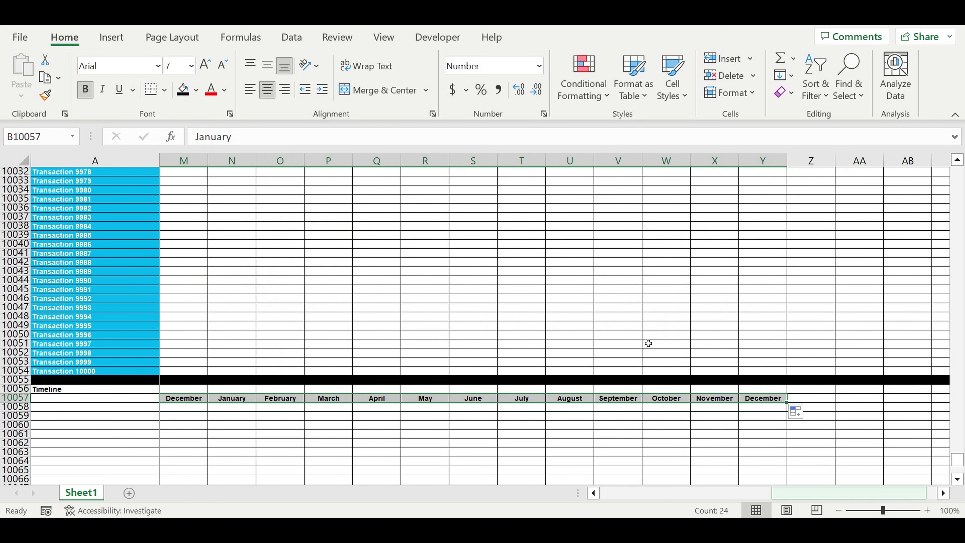
{"action": "left_click", "coordinate": [196, 89]}
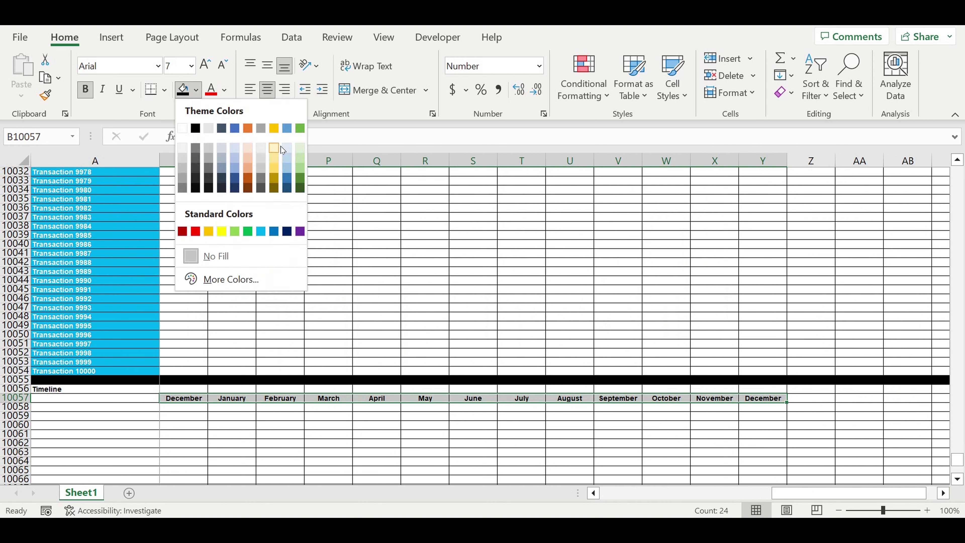
{"action": "left_click", "coordinate": [277, 163]}
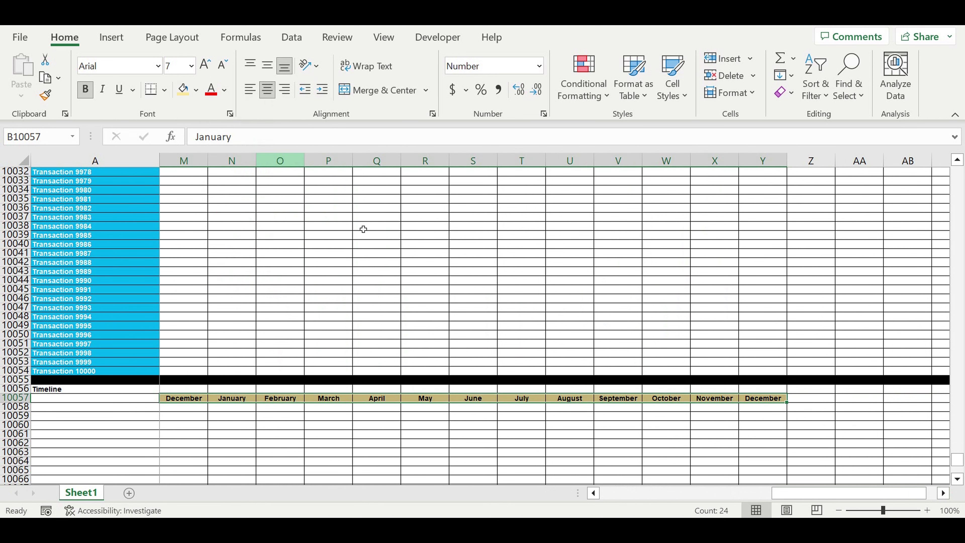
- Link C10056 in the timeline's year row to the preceding year cell with =B10056
{"action": "left_click_drag", "start_coordinate": [802, 493], "coordinate": [199, 396]}
{"action": "left_click", "coordinate": [186, 391]}
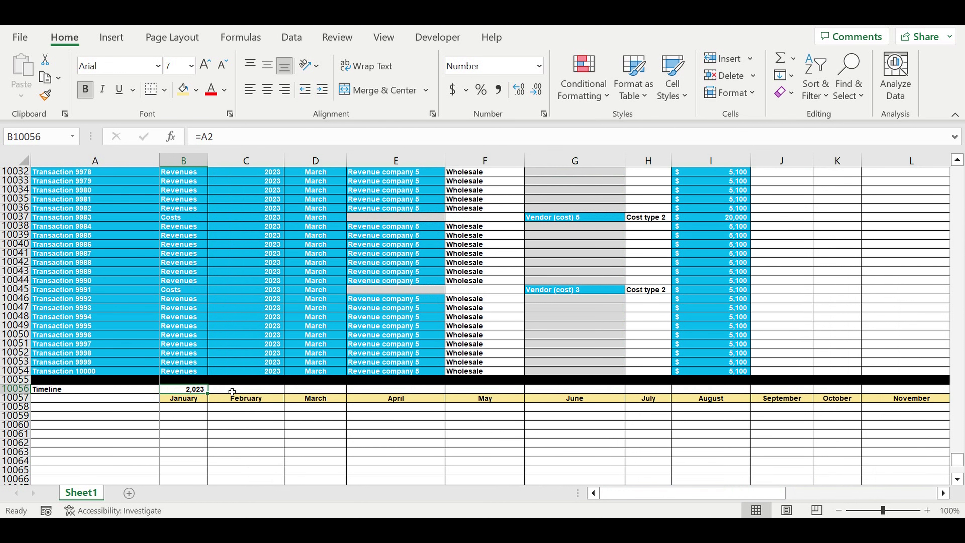
{"action": "left_click", "coordinate": [231, 391]}
{"action": "type", "text": "="}
{"action": "left_click", "coordinate": [188, 391]}
{"action": "key", "text": "Return"}
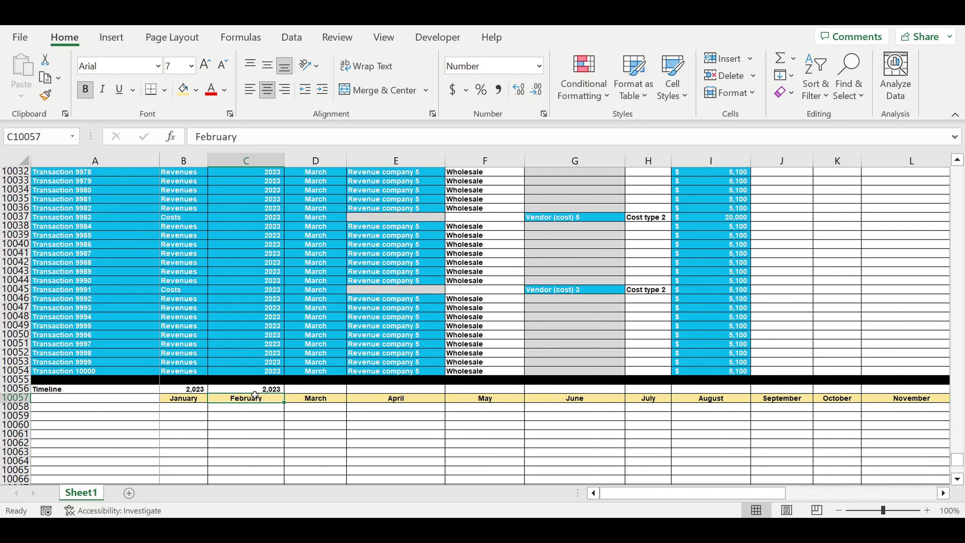
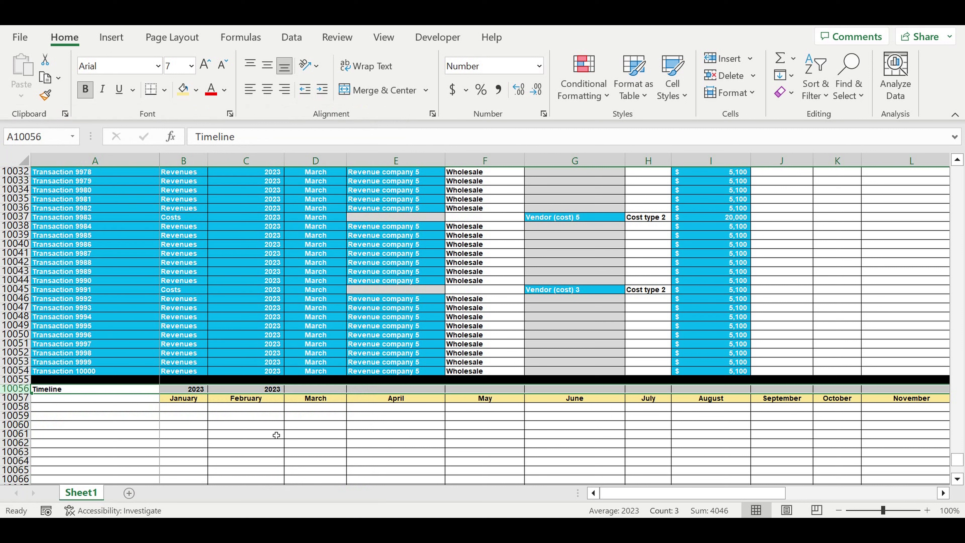
- Centre the two timeline years in B10056:C10056 and shade them pale gold
{"action": "left_click", "coordinate": [260, 389]}
{"action": "left_click_drag", "start_coordinate": [183, 390], "coordinate": [227, 391]}
{"action": "left_click", "coordinate": [267, 88]}
{"action": "left_click", "coordinate": [197, 90]}
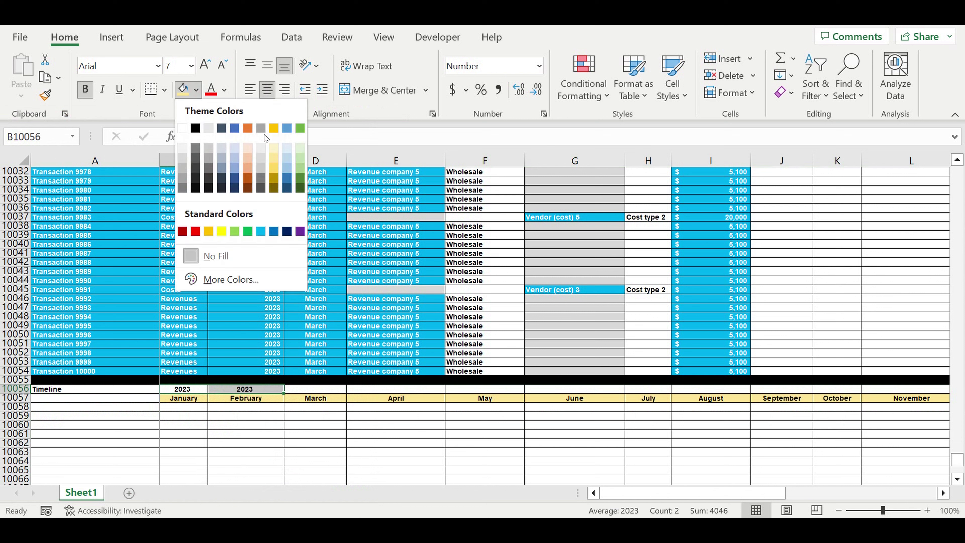
{"action": "left_click", "coordinate": [273, 148]}
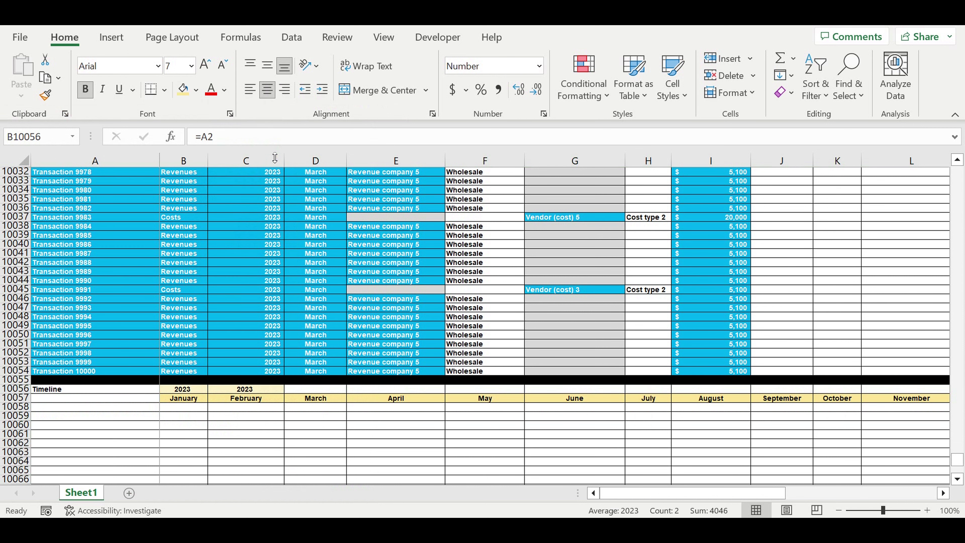
- Fill the year formula from C10056 across the month columns to N10056
{"action": "left_click", "coordinate": [257, 413]}
{"action": "left_click", "coordinate": [265, 390]}
{"action": "left_click_drag", "start_coordinate": [284, 392], "coordinate": [922, 402]}
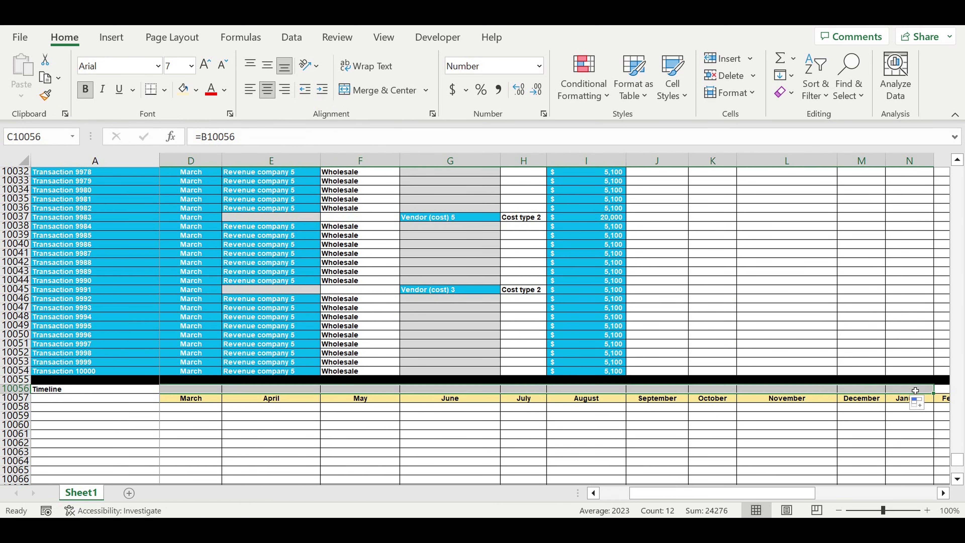
- Set the year above the second January, in N10056, to one more than the preceding year with =M10056+1
{"action": "left_click", "coordinate": [913, 391]}
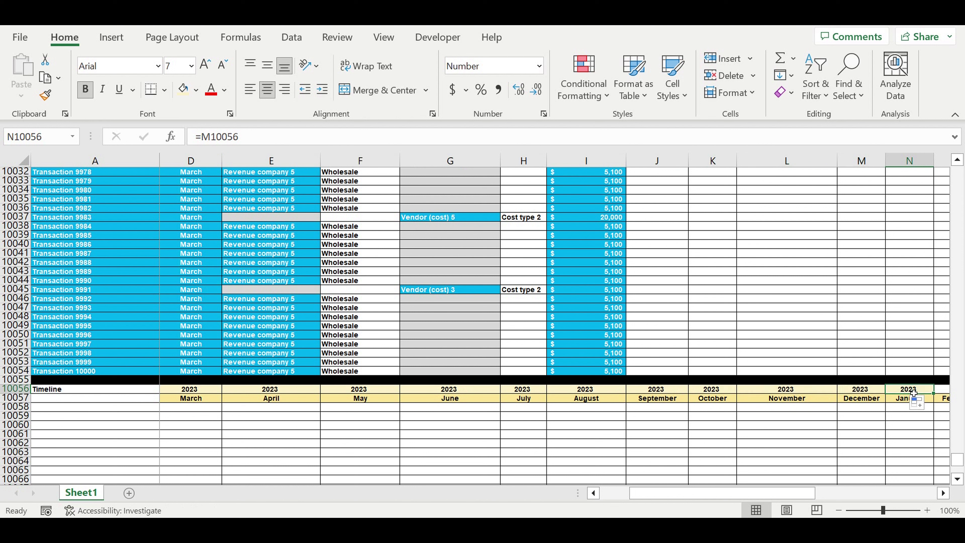
{"action": "type", "text": "="}
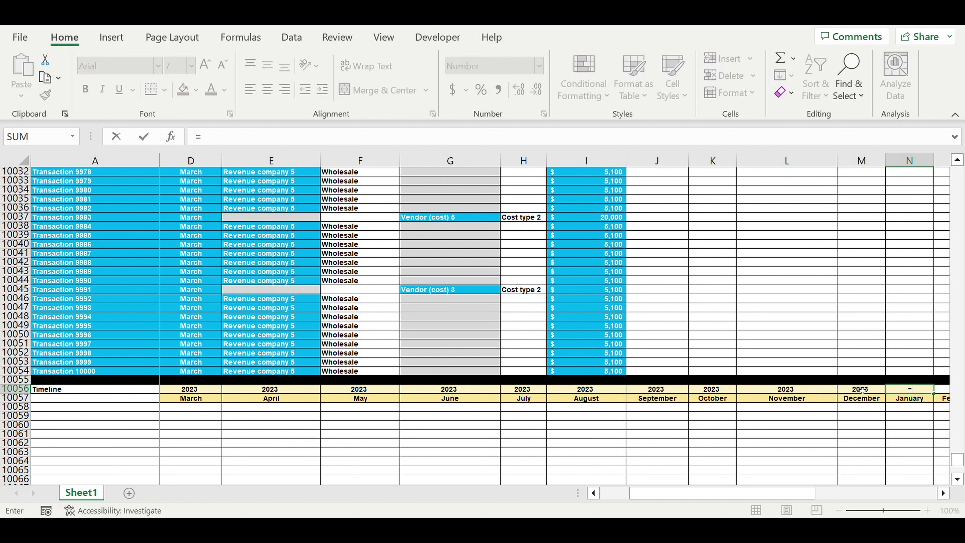
{"action": "left_click", "coordinate": [861, 390]}
{"action": "type", "text": "+1"}
{"action": "key", "text": "Return"}
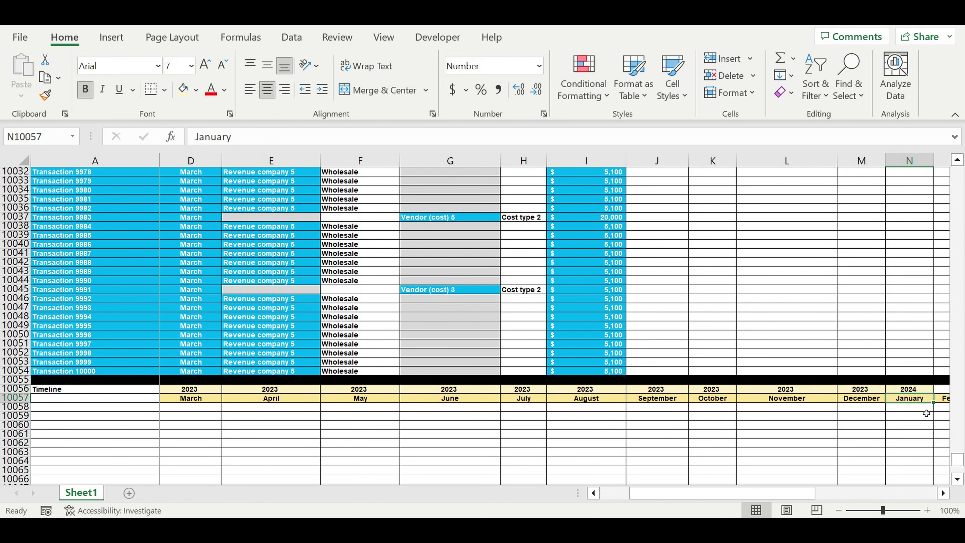
- Copy the year cell N10056, including its formatting, into O10056 above the second February
{"action": "left_click", "coordinate": [908, 389]}
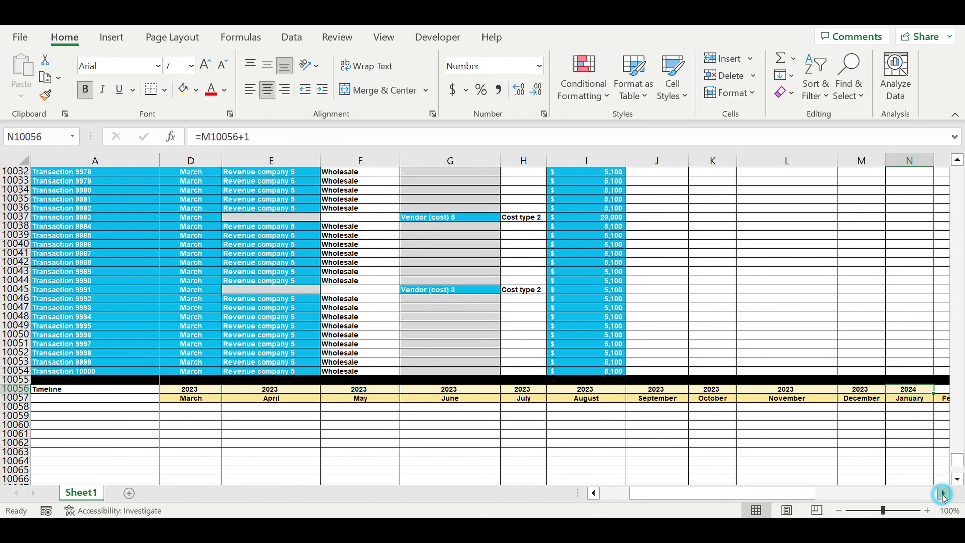
{"action": "left_click", "coordinate": [943, 493]}
{"action": "left_click", "coordinate": [943, 493]}
{"action": "left_click", "coordinate": [943, 493]}
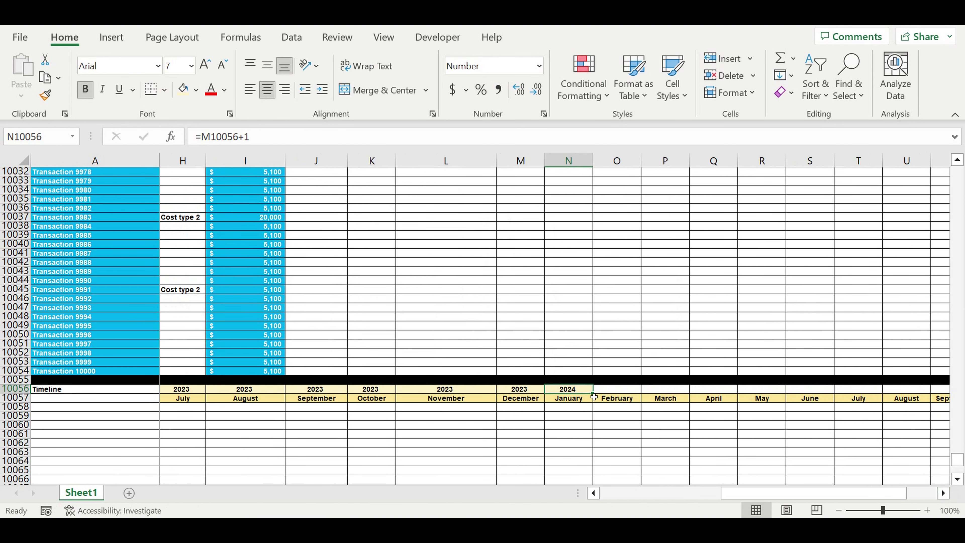
{"action": "key", "text": "Right"}
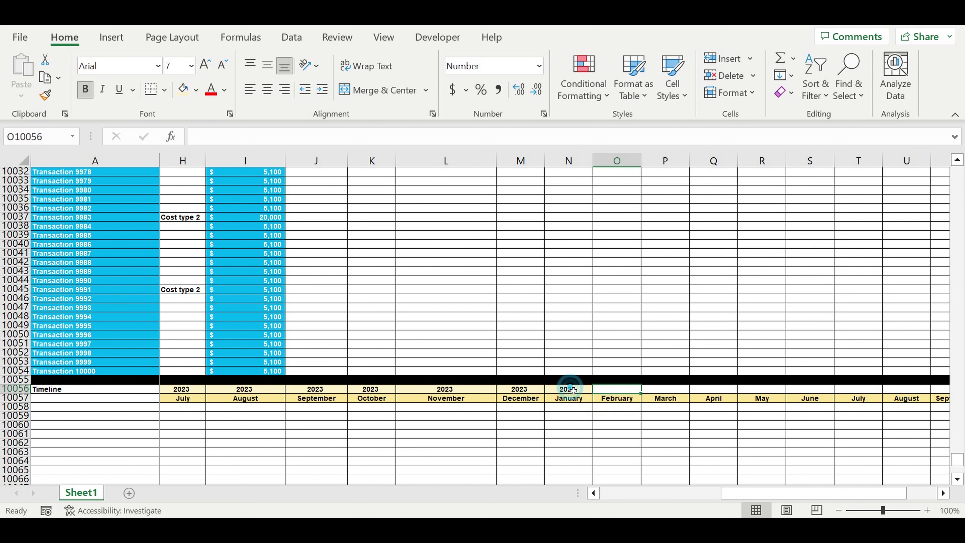
{"action": "scroll", "coordinate": [617, 410], "scroll_direction": "down", "scroll_amount": 5}
{"action": "left_click", "coordinate": [576, 290]}
{"action": "left_click", "coordinate": [536, 255]}
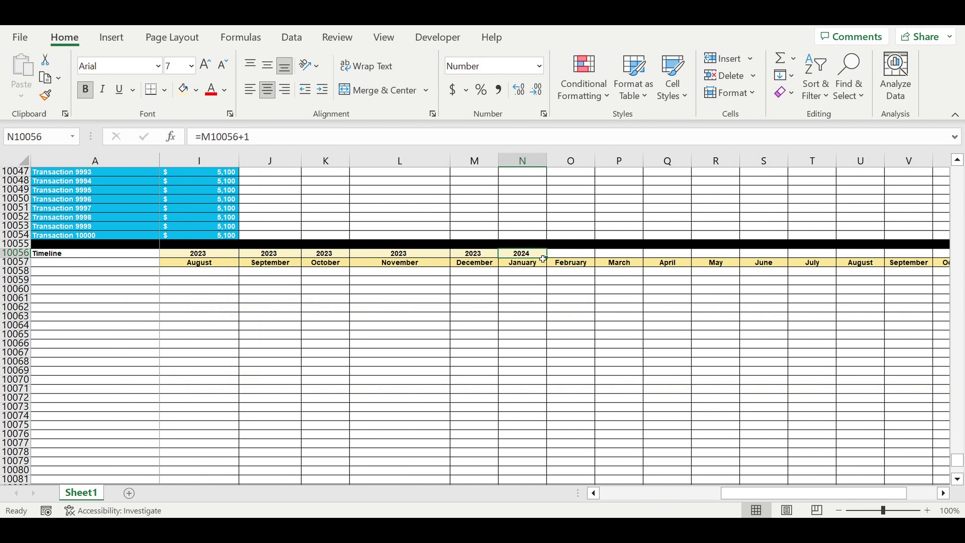
{"action": "left_click_drag", "start_coordinate": [546, 258], "coordinate": [578, 262]}
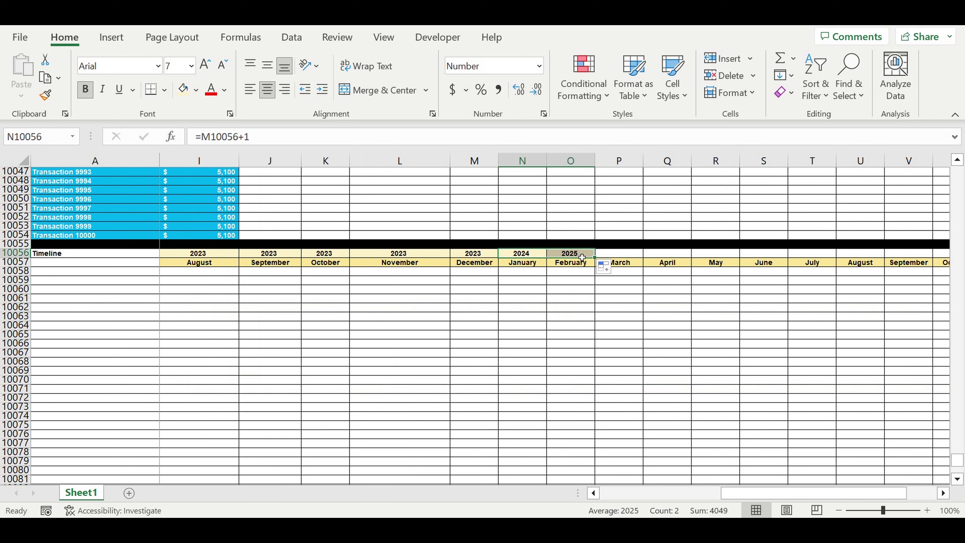
- Replace the year formula in O10056 with =N10056 and fill it across to Y10056 above the last December
{"action": "left_click", "coordinate": [581, 254]}
{"action": "type", "text": "="}
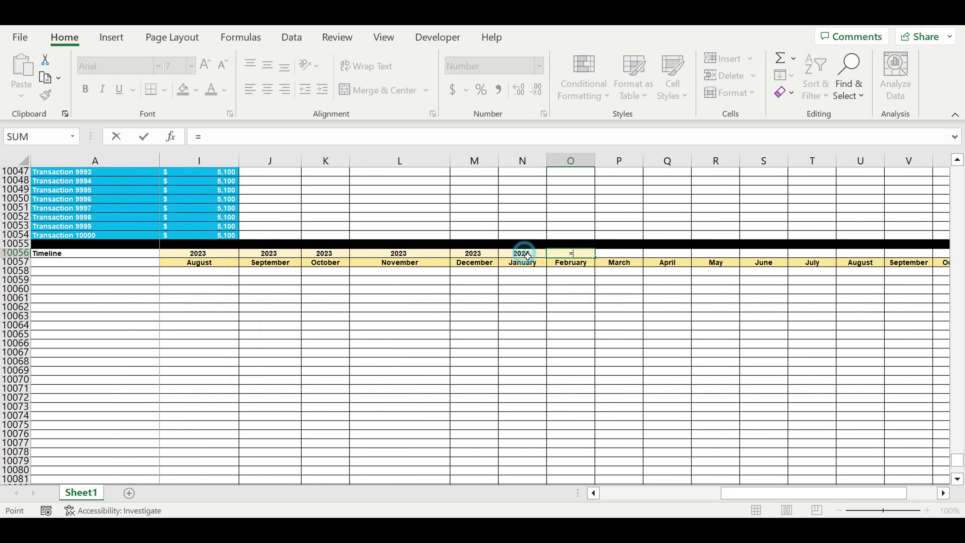
{"action": "left_click", "coordinate": [521, 254]}
{"action": "key", "text": "Return"}
{"action": "left_click", "coordinate": [575, 254]}
{"action": "left_click_drag", "start_coordinate": [594, 258], "coordinate": [876, 272]}
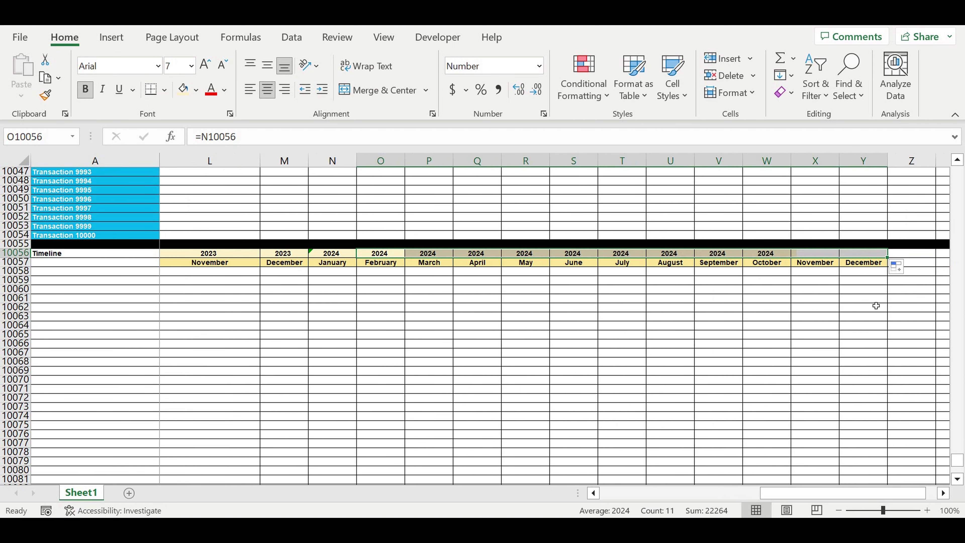
{"action": "left_click", "coordinate": [854, 327]}
- Enter the label "Transactions" in A10057, directly below the Timeline label
{"action": "left_click_drag", "start_coordinate": [817, 496], "coordinate": [186, 454]}
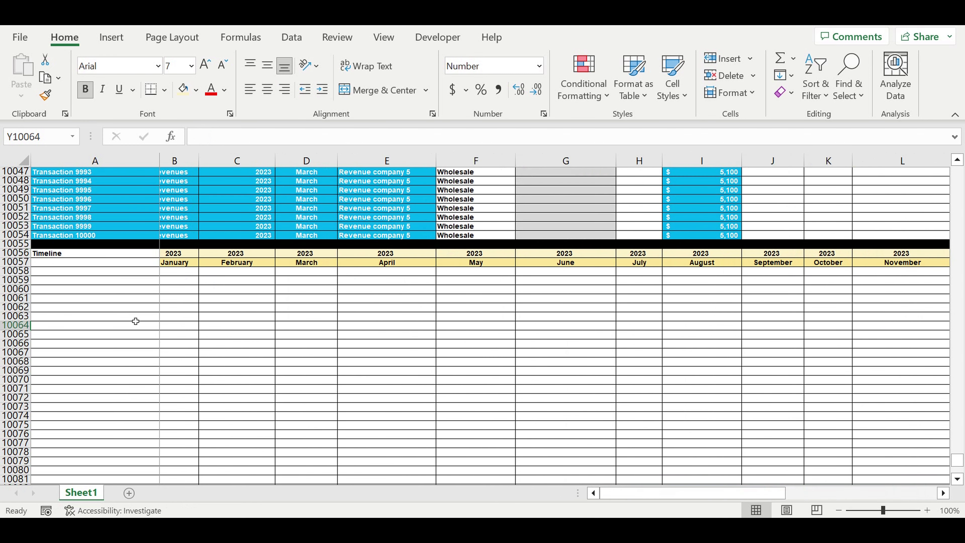
{"action": "left_click", "coordinate": [139, 283]}
{"action": "left_click", "coordinate": [138, 263]}
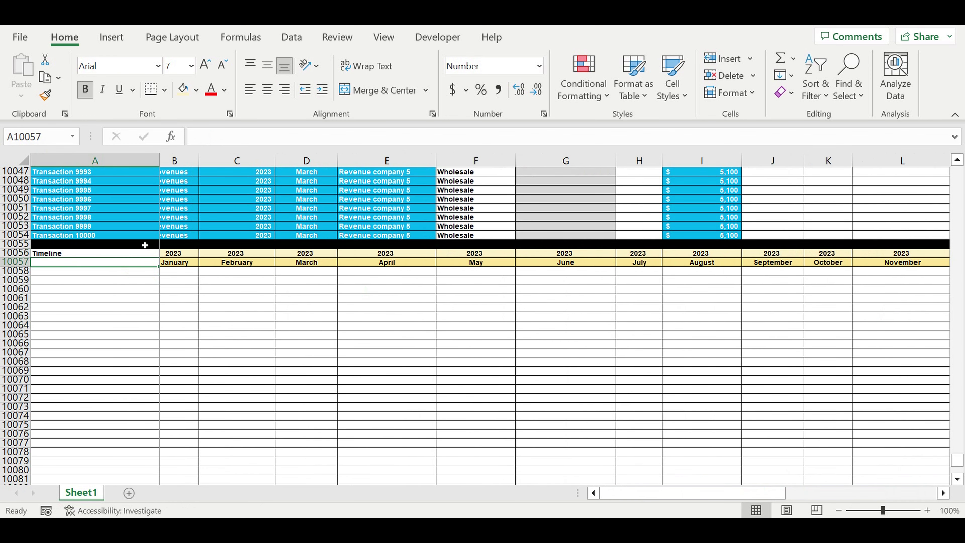
{"action": "type", "text": "Transactions"}
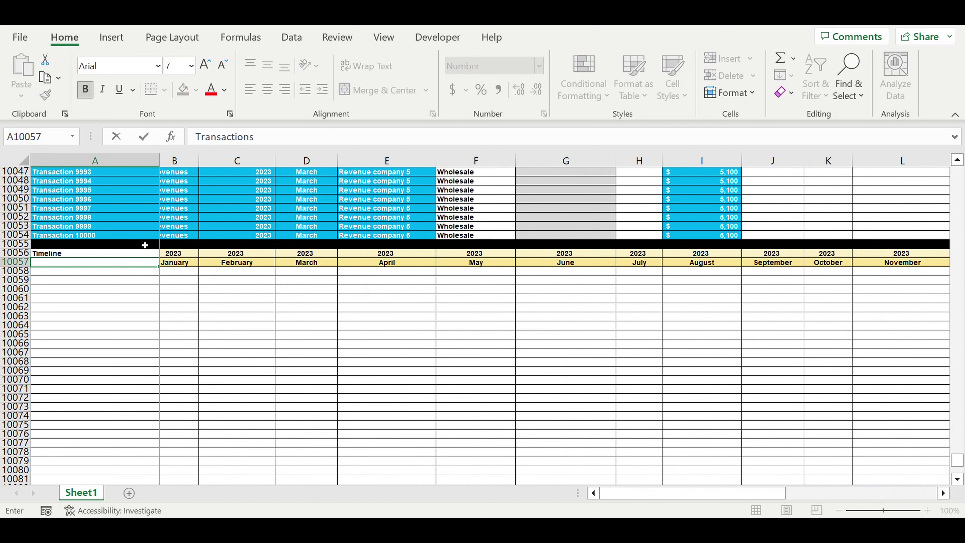
{"action": "key", "text": "Return"}
- Shade the Transactions label in A10057 light blue and centre it
{"action": "left_click", "coordinate": [134, 263]}
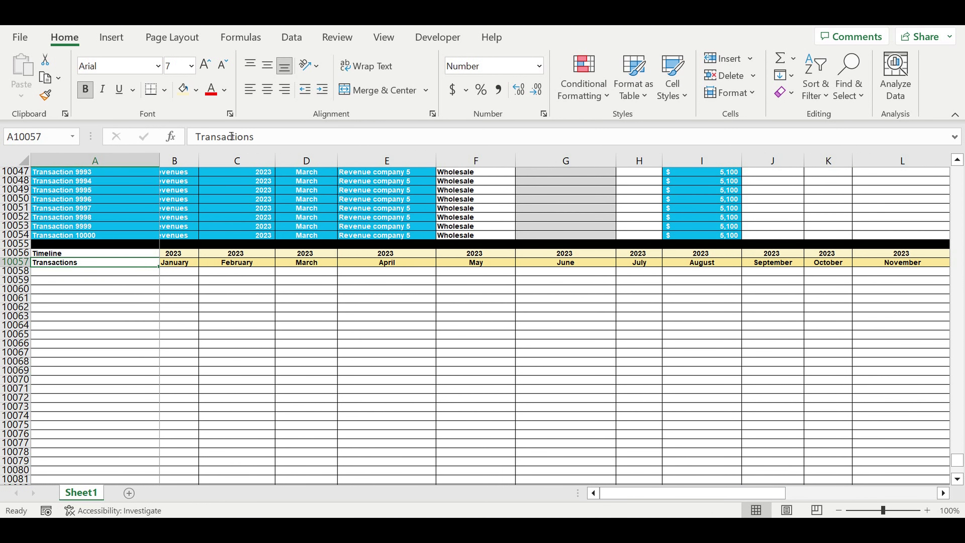
{"action": "left_click", "coordinate": [196, 90]}
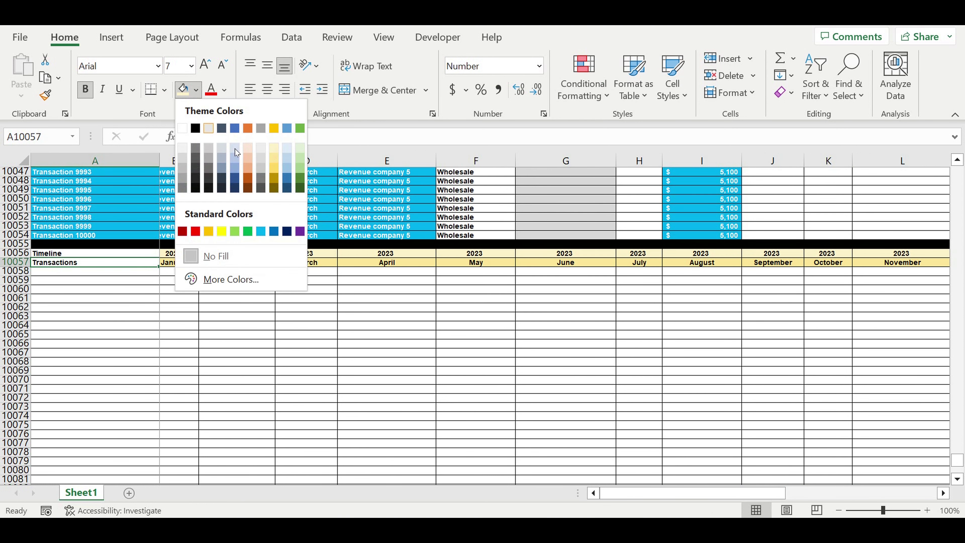
{"action": "left_click", "coordinate": [234, 148]}
{"action": "left_click", "coordinate": [267, 89]}
- Highlight the Timeline label in A10056 with yellow fill
{"action": "left_click", "coordinate": [114, 253]}
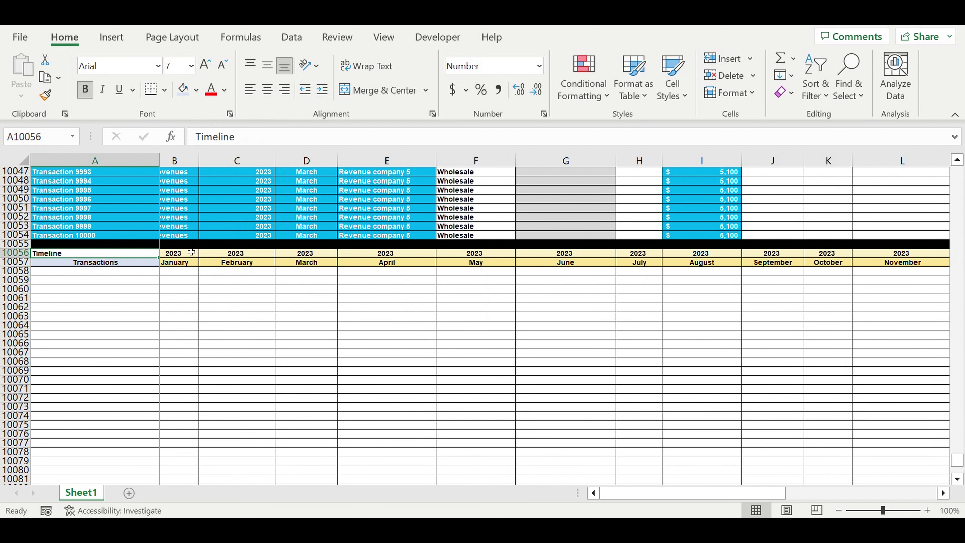
{"action": "left_click", "coordinate": [196, 89]}
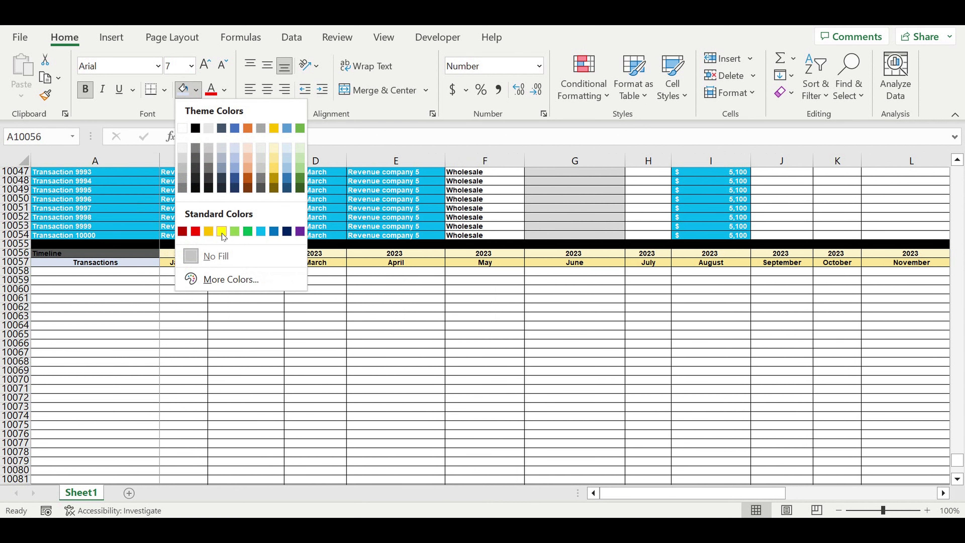
{"action": "left_click", "coordinate": [221, 231]}
{"action": "left_click", "coordinate": [233, 331]}
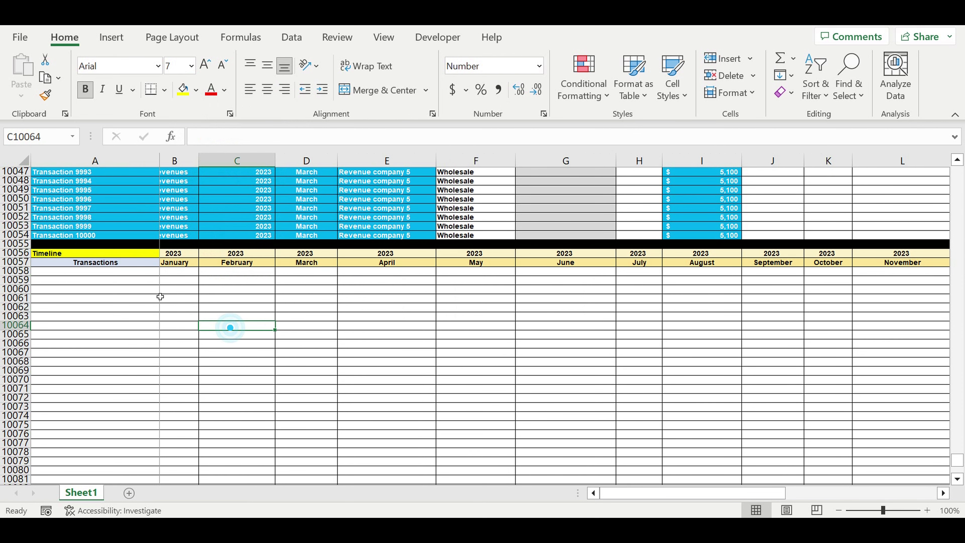
- Link A10058 below the Transactions header to the first description in the transactions list with =A55
{"action": "left_click", "coordinate": [139, 273]}
{"action": "type", "text": "="}
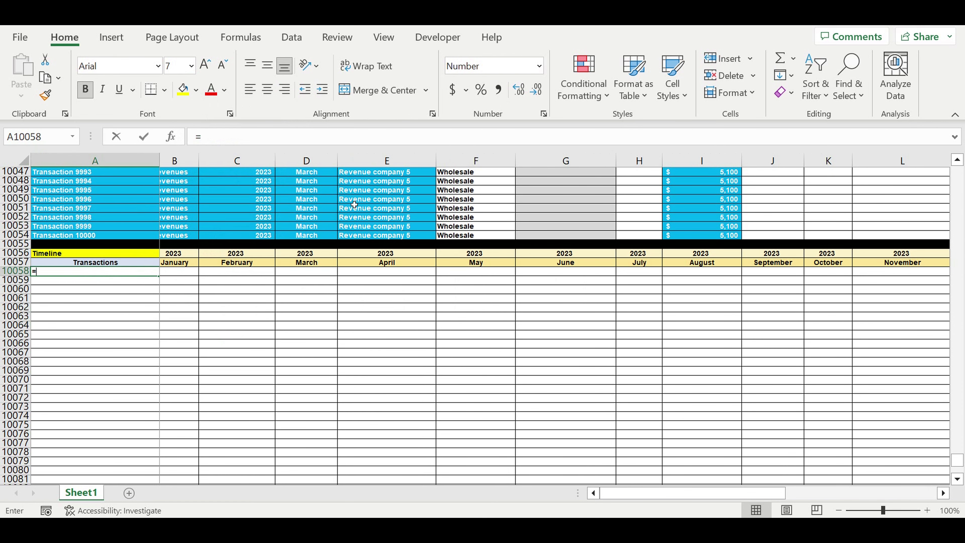
{"action": "left_click_drag", "start_coordinate": [958, 460], "coordinate": [946, 81]}
{"action": "scroll", "coordinate": [213, 380], "scroll_direction": "down", "scroll_amount": 11}
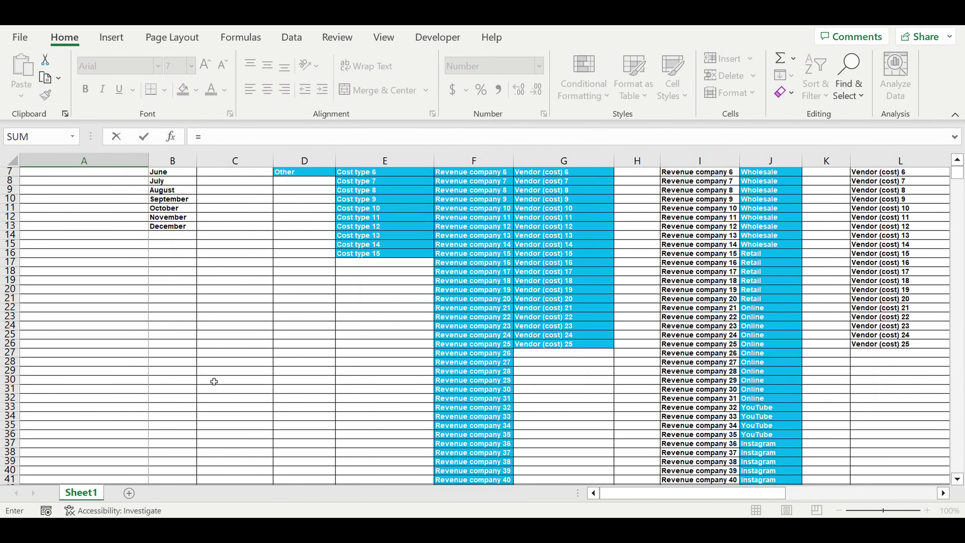
{"action": "scroll", "coordinate": [218, 380], "scroll_direction": "down", "scroll_amount": 2}
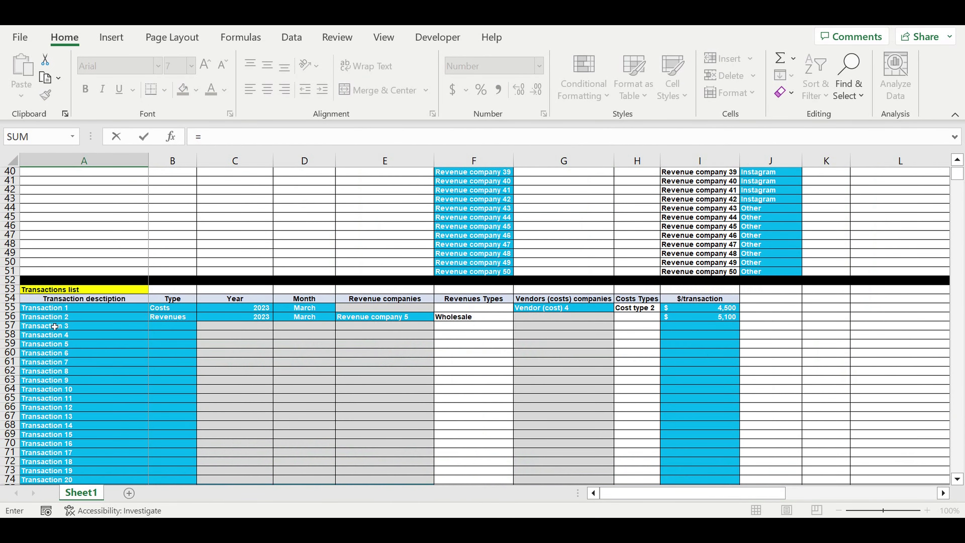
{"action": "left_click", "coordinate": [46, 308]}
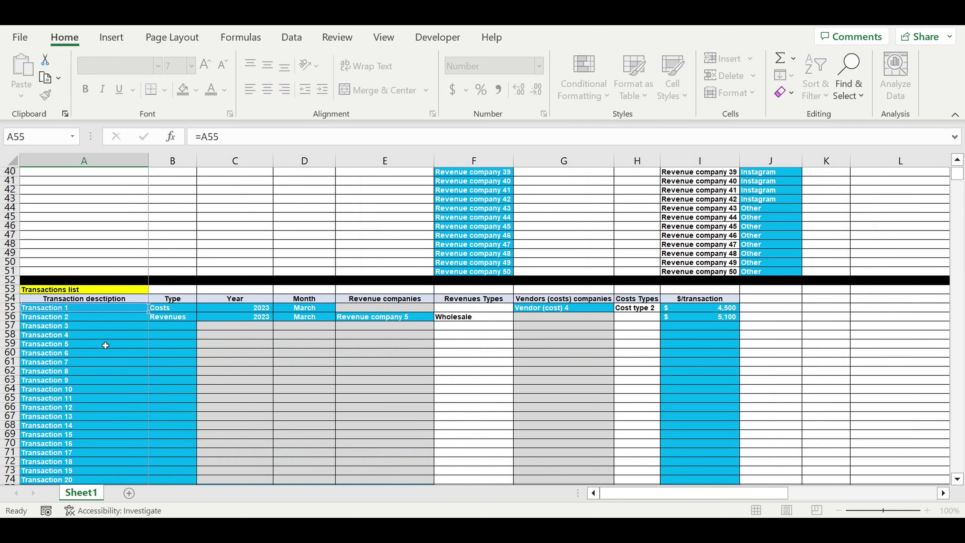
{"action": "key", "text": "Return"}
- Fill the transaction name link from A10058 down to A10073
{"action": "scroll", "coordinate": [162, 328], "scroll_direction": "down", "scroll_amount": 8}
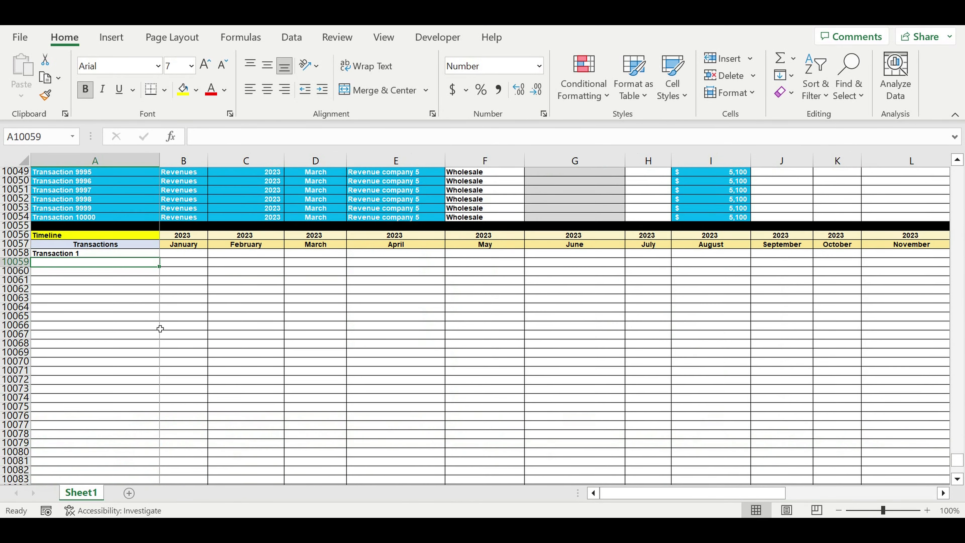
{"action": "left_click", "coordinate": [133, 252]}
{"action": "left_click_drag", "start_coordinate": [159, 257], "coordinate": [154, 393]}
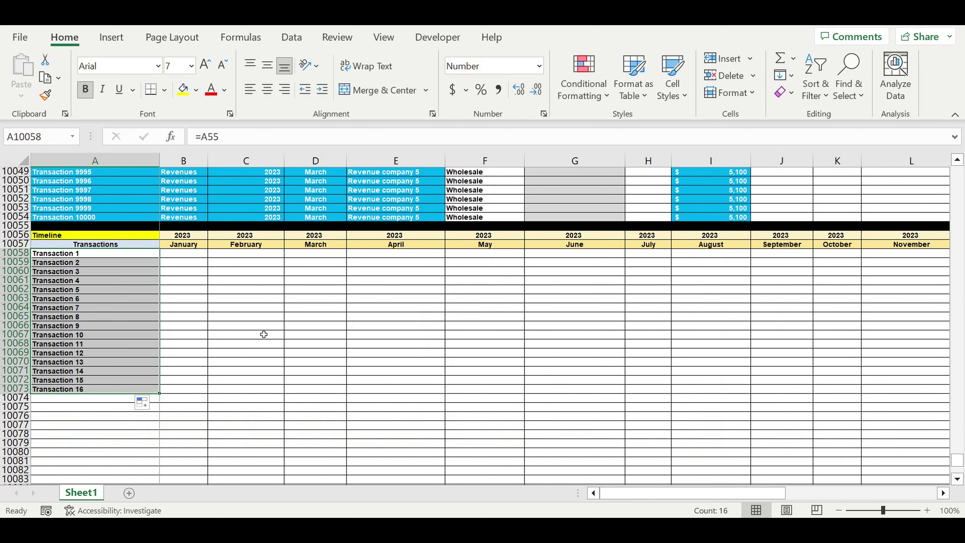
{"action": "left_click", "coordinate": [258, 318]}
- Start an IF(AND( formula in B10058 for Transaction 1, with the row-locked January year cell B$10056 followed by an equals sign
{"action": "scroll", "coordinate": [257, 310], "scroll_direction": "up", "scroll_amount": 1}
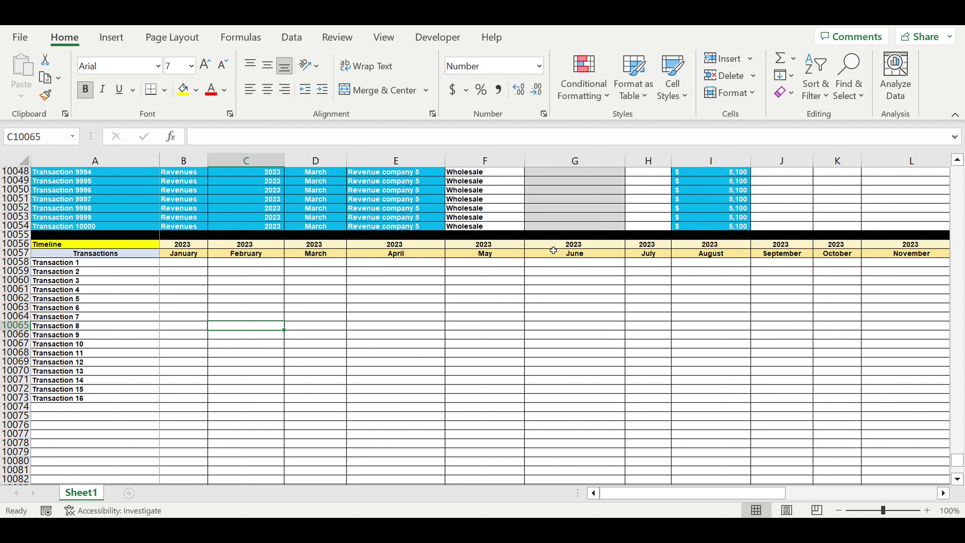
{"action": "left_click", "coordinate": [190, 266]}
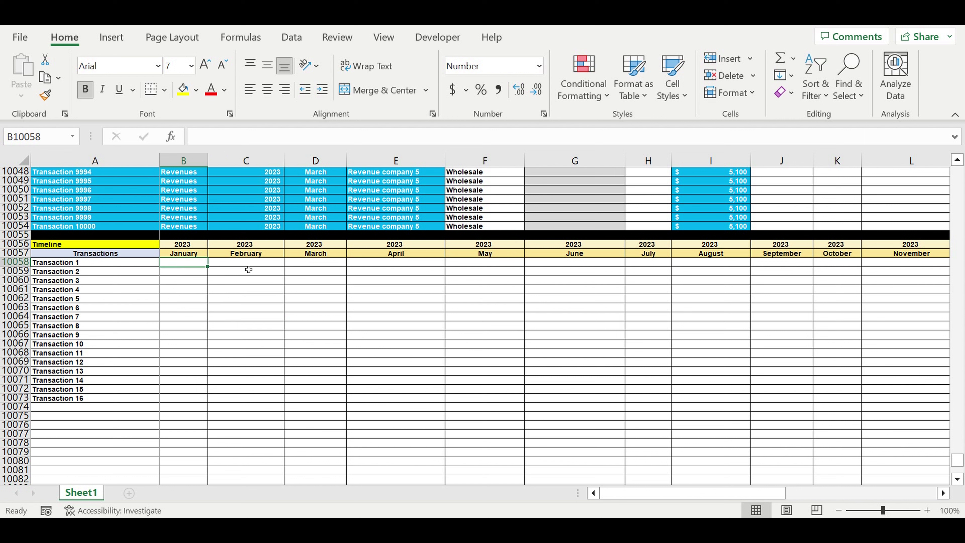
{"action": "type", "text": "=if"}
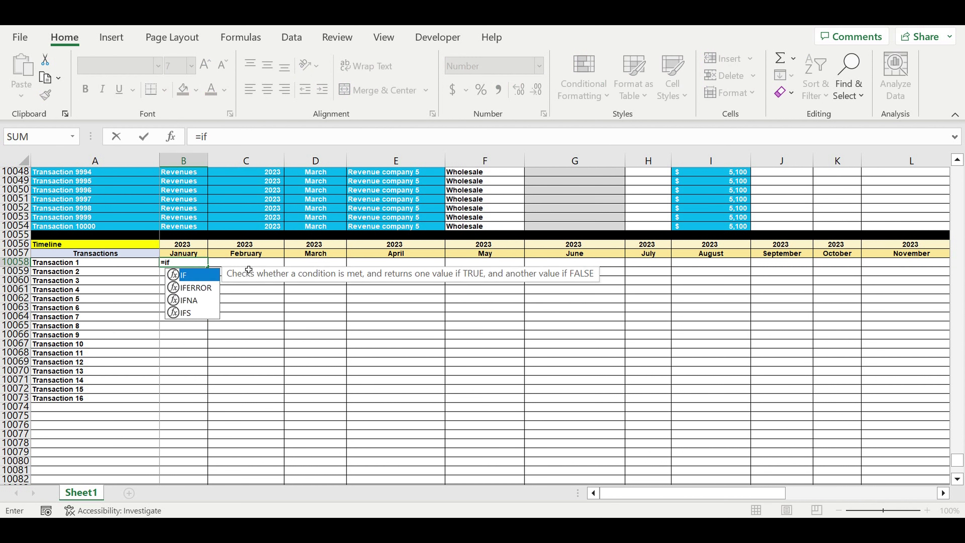
{"action": "type", "text": "(and("}
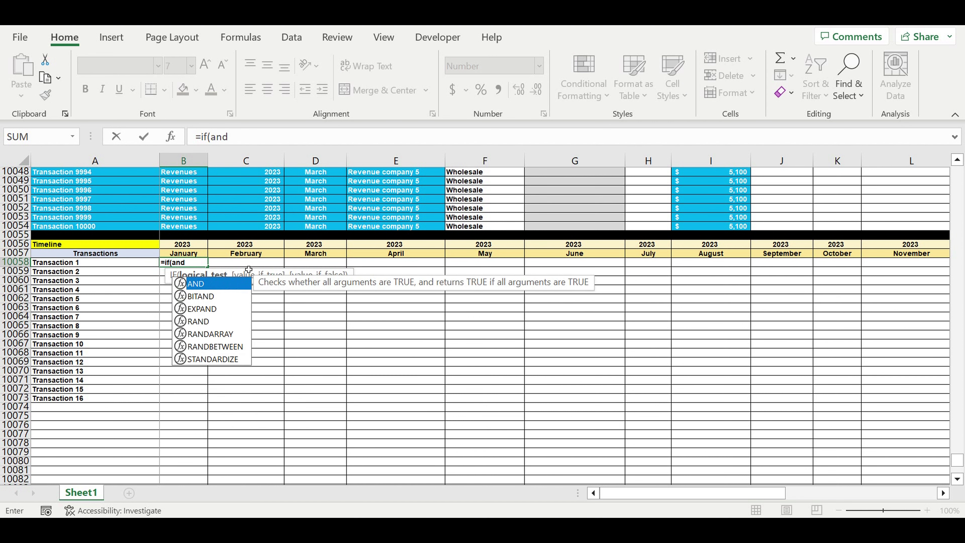
{"action": "left_click", "coordinate": [184, 244]}
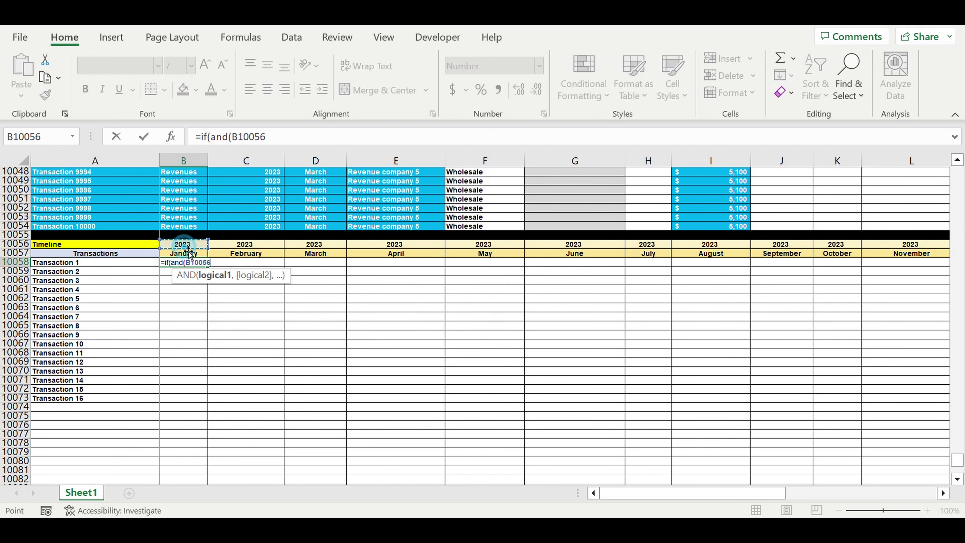
{"action": "left_click", "coordinate": [240, 137]}
{"action": "type", "text": "$"}
{"action": "left_click", "coordinate": [298, 144]}
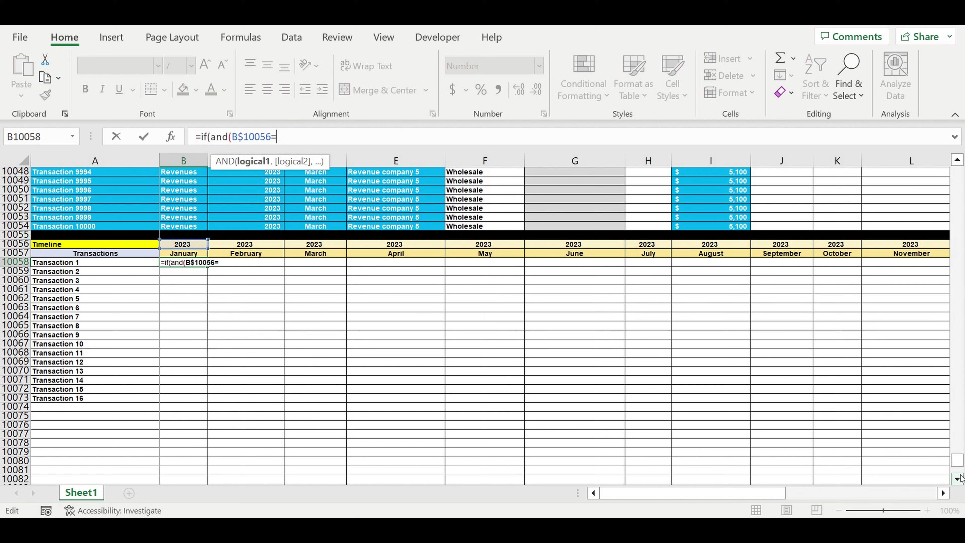
- Complete the formula's year condition with the first transaction's Year cell from the transactions list, column-locked as $C55
{"action": "left_click_drag", "start_coordinate": [957, 461], "coordinate": [952, 459]}
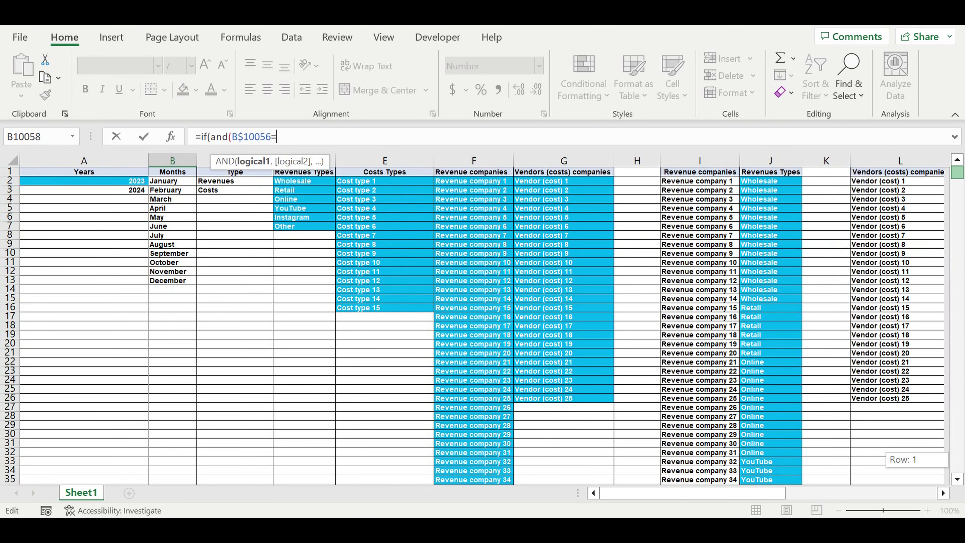
{"action": "scroll", "coordinate": [410, 293], "scroll_direction": "down", "scroll_amount": 2}
{"action": "scroll", "coordinate": [411, 288], "scroll_direction": "down", "scroll_amount": 10}
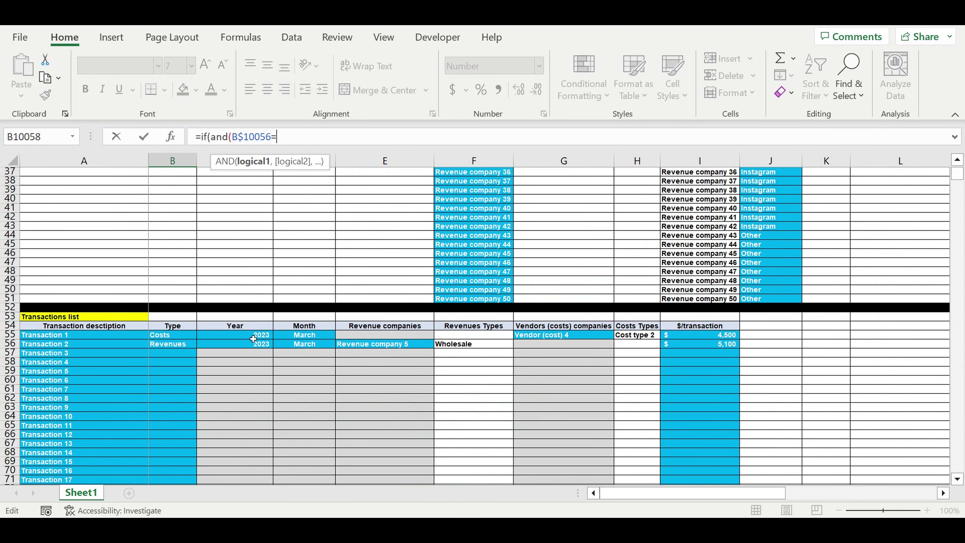
{"action": "left_click", "coordinate": [253, 338]}
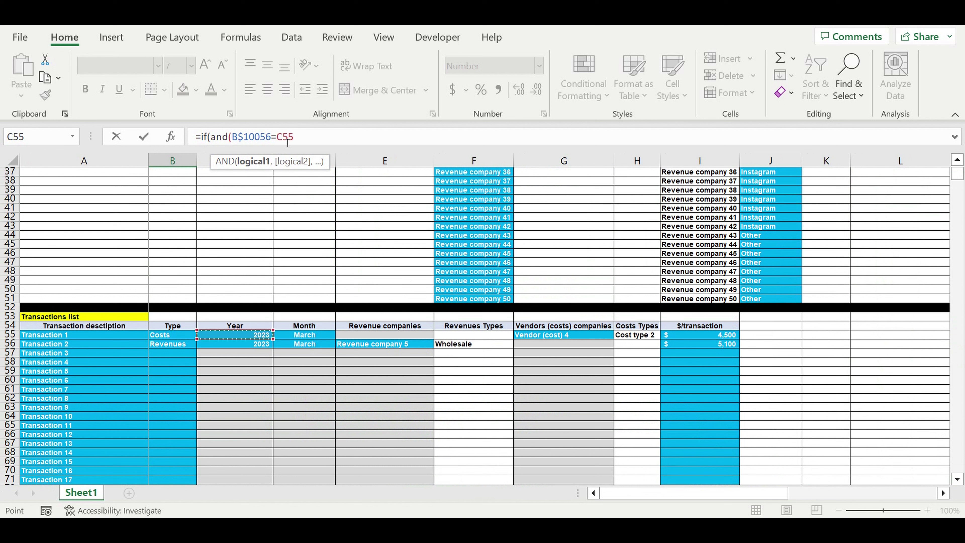
{"action": "left_click", "coordinate": [282, 138]}
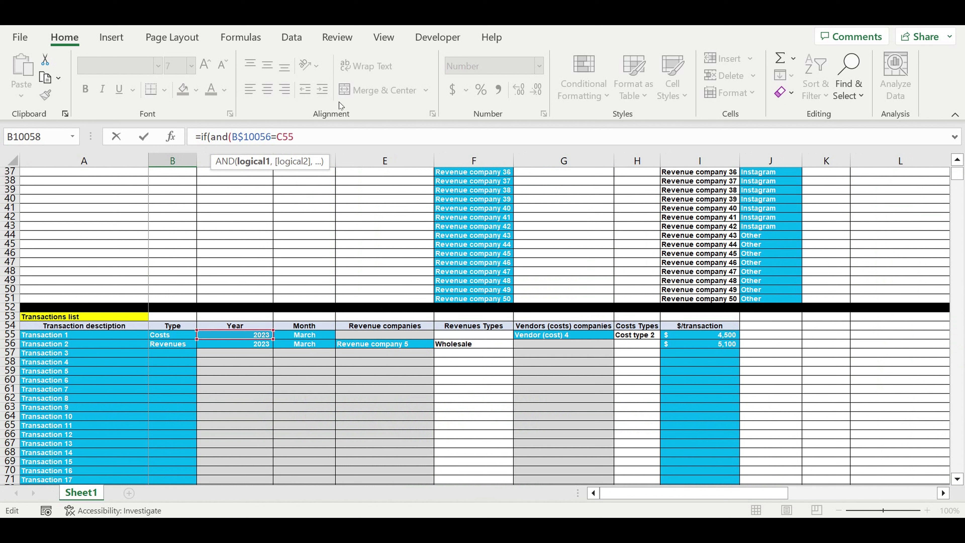
{"action": "type", "text": "$"}
{"action": "left_click", "coordinate": [323, 140]}
{"action": "type", "text": ","}
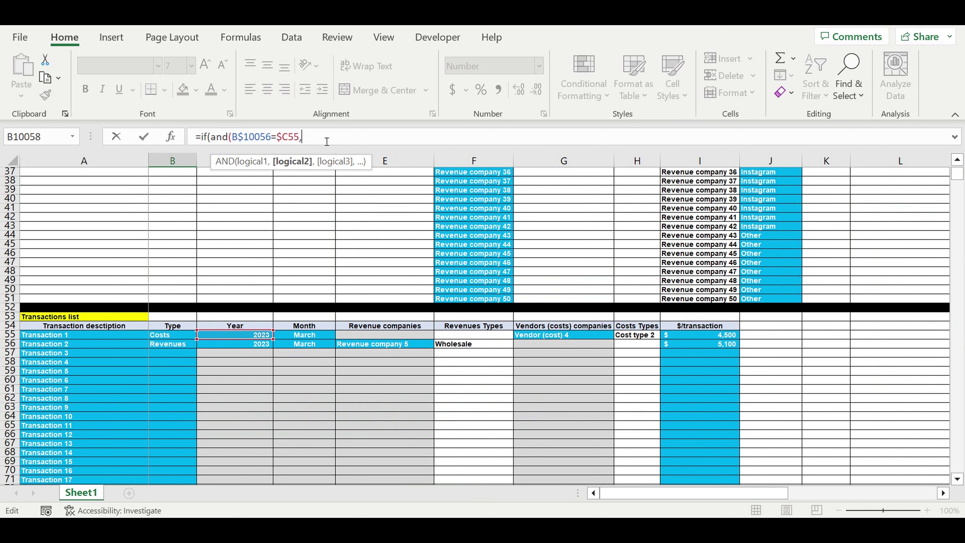
- Begin the second AND condition with the first transaction's Month cell, column-locked as $D55, followed by an equals sign
{"action": "left_click", "coordinate": [307, 337]}
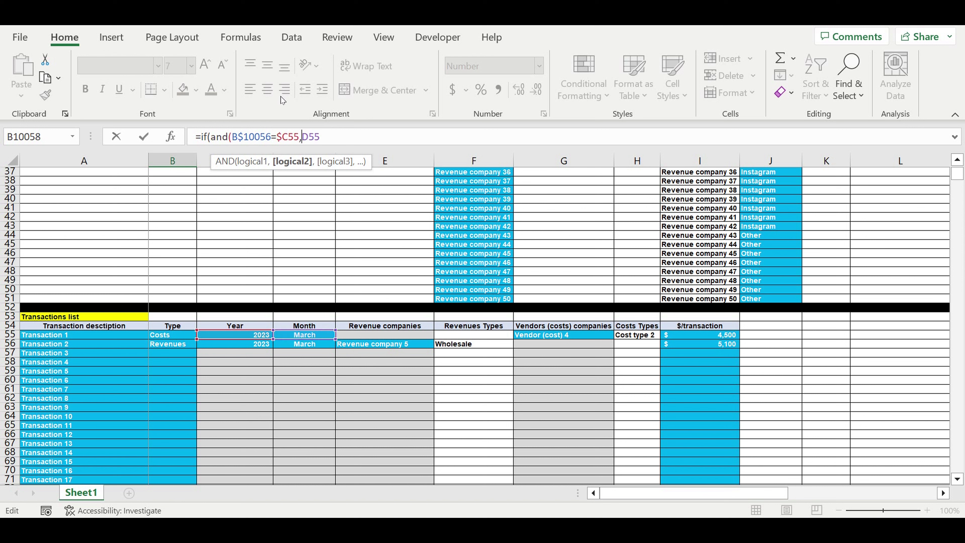
{"action": "key", "text": "Left"}
{"action": "key", "text": "Left"}
{"action": "key", "text": "Left"}
{"action": "type", "text": "$"}
{"action": "left_click", "coordinate": [349, 140]}
{"action": "type", "text": "="}
- Match the month to the timeline's January header with the row-locked reference B$10057 and close the AND test
{"action": "left_click_drag", "start_coordinate": [957, 173], "coordinate": [957, 182]}
{"action": "key", "text": "ctrl+BackSpace"}
{"action": "scroll", "coordinate": [487, 385], "scroll_direction": "down", "scroll_amount": 20}
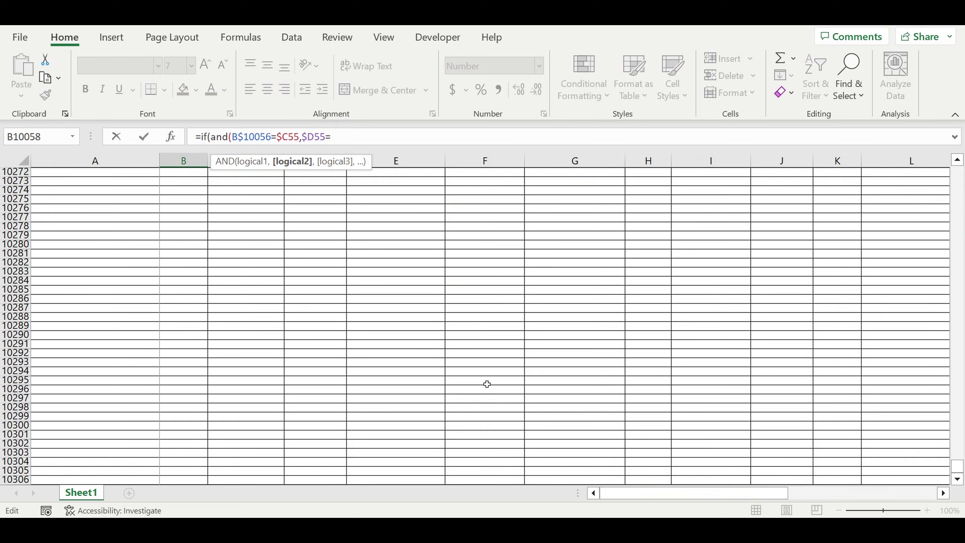
{"action": "scroll", "coordinate": [505, 354], "scroll_direction": "up", "scroll_amount": 20}
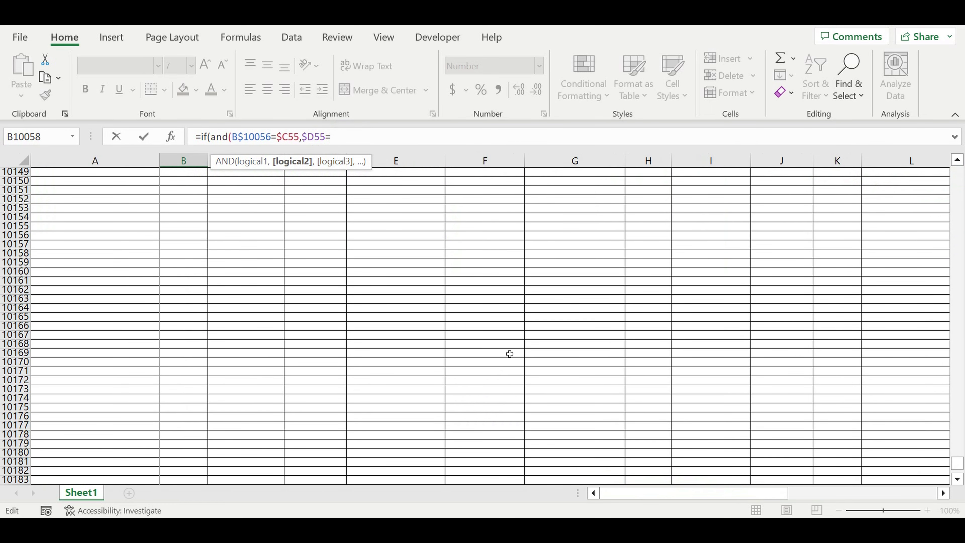
{"action": "scroll", "coordinate": [510, 353], "scroll_direction": "up", "scroll_amount": 18}
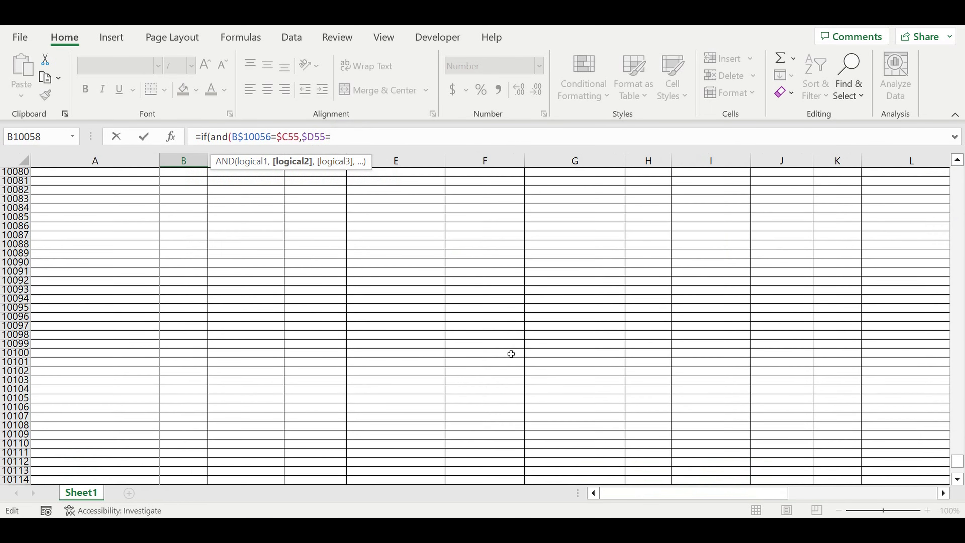
{"action": "scroll", "coordinate": [512, 353], "scroll_direction": "up", "scroll_amount": 5}
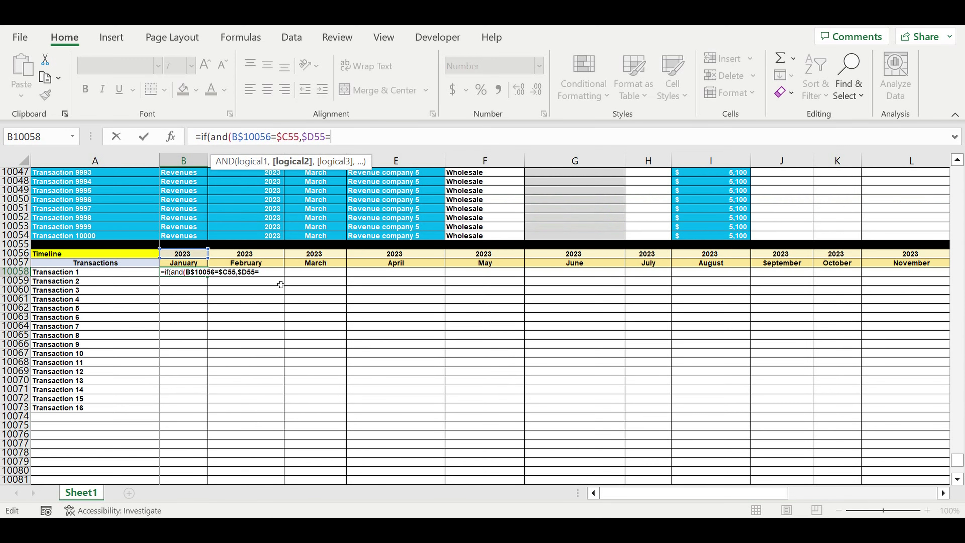
{"action": "left_click", "coordinate": [184, 266]}
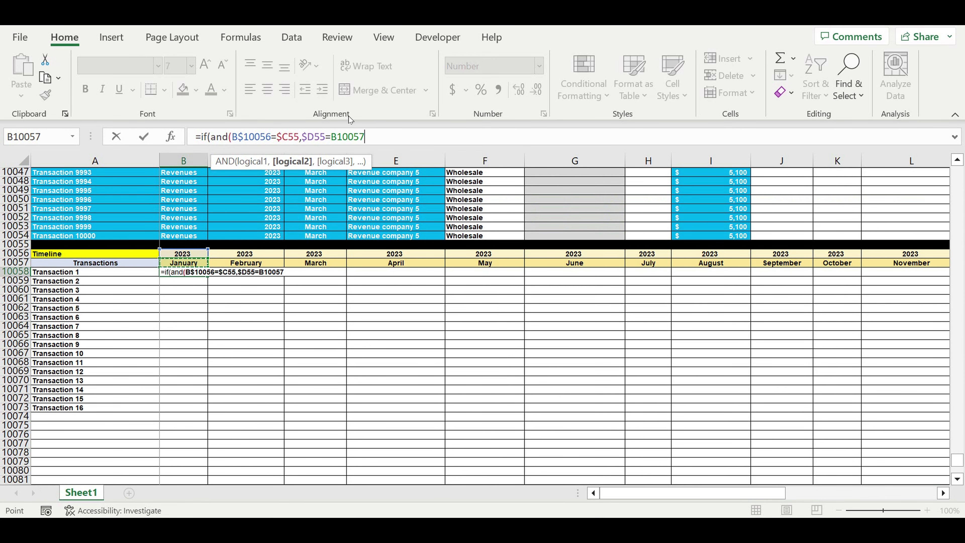
{"action": "left_click", "coordinate": [354, 140]}
{"action": "type", "text": "$"}
{"action": "left_click", "coordinate": [393, 139]}
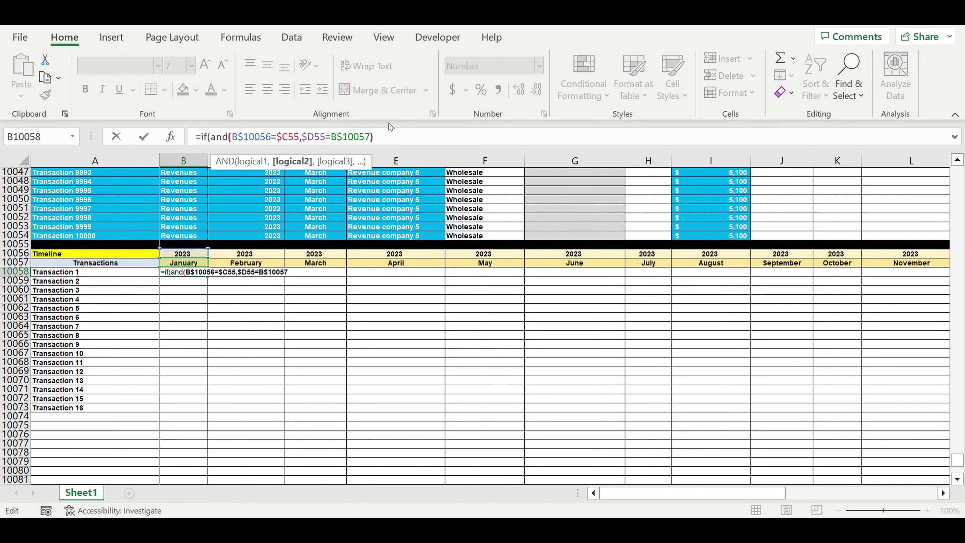
{"action": "type", "text": "),"}
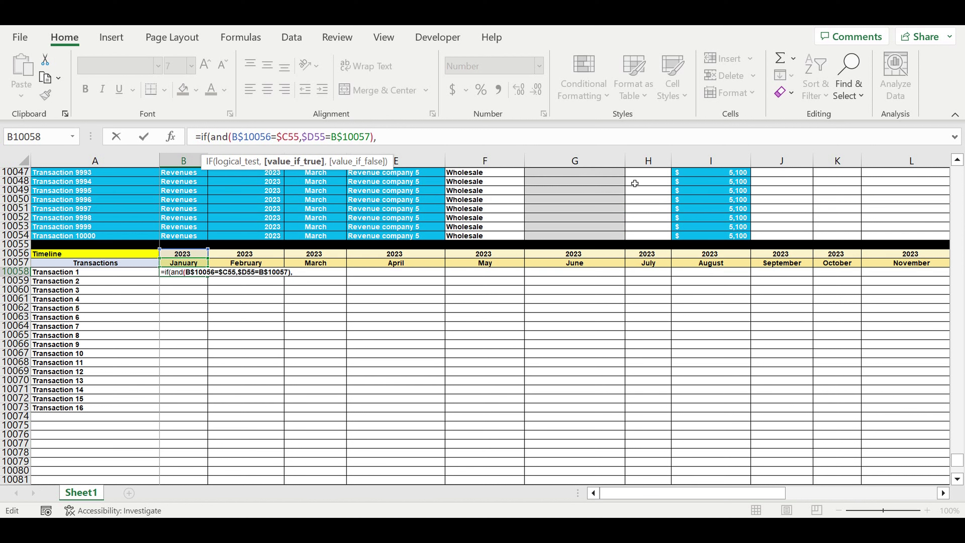
- Return the first transaction's amount $I55 when the test is true and 0 otherwise, and complete the formula in B10058
{"action": "left_click_drag", "start_coordinate": [957, 462], "coordinate": [875, 255]}
{"action": "scroll", "coordinate": [875, 255], "scroll_direction": "up", "scroll_amount": 8}
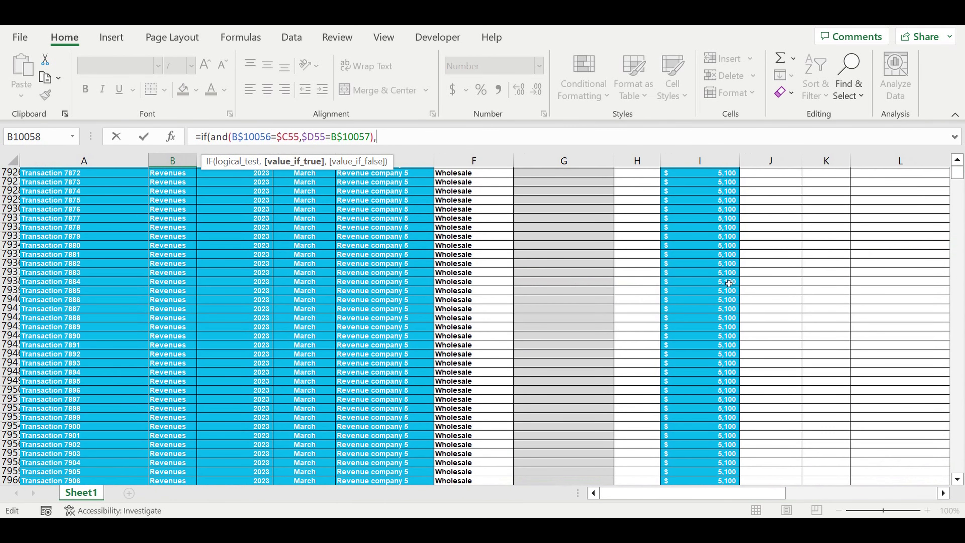
{"action": "left_click_drag", "start_coordinate": [960, 256], "coordinate": [957, 173]}
{"action": "scroll", "coordinate": [815, 342], "scroll_direction": "down", "scroll_amount": 3}
{"action": "scroll", "coordinate": [816, 343], "scroll_direction": "down", "scroll_amount": 8}
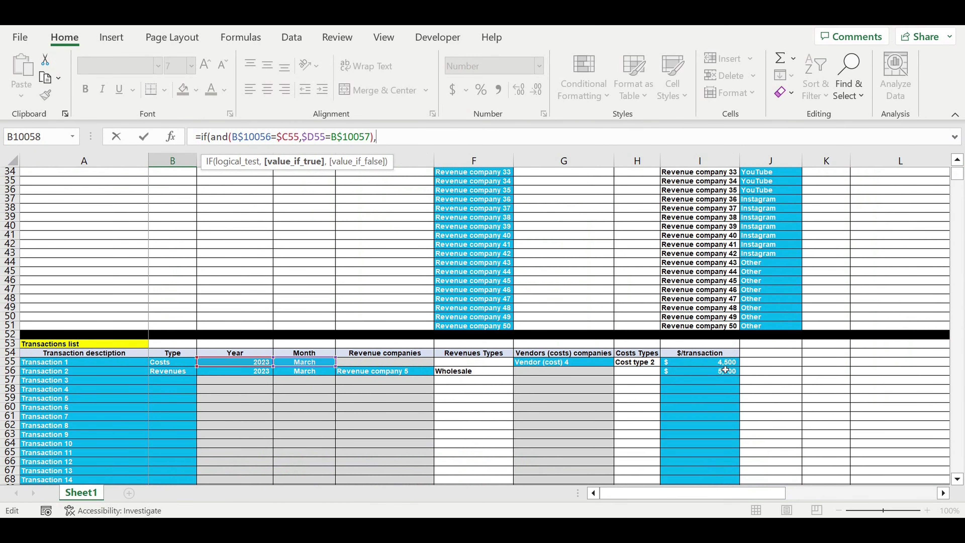
{"action": "left_click", "coordinate": [719, 366]}
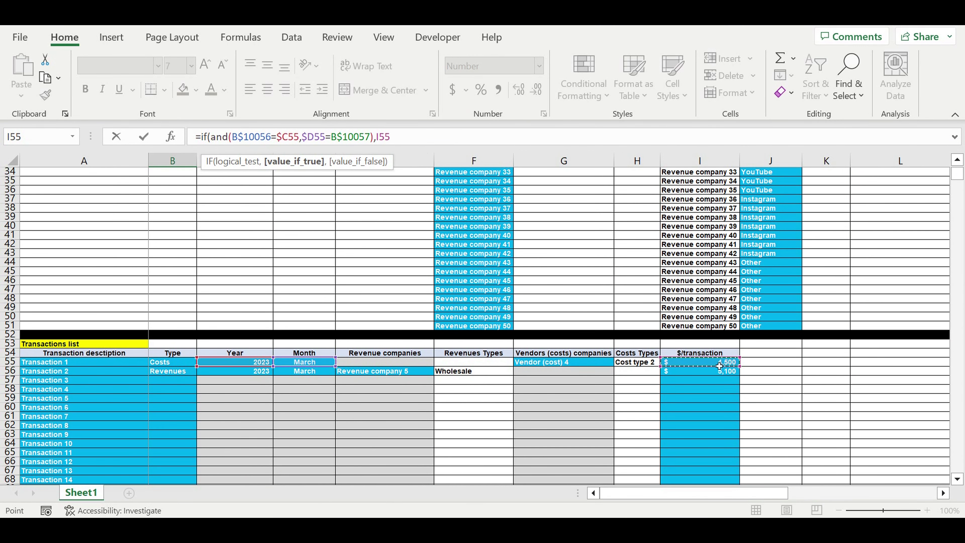
{"action": "left_click", "coordinate": [378, 137]}
{"action": "left_click", "coordinate": [412, 139]}
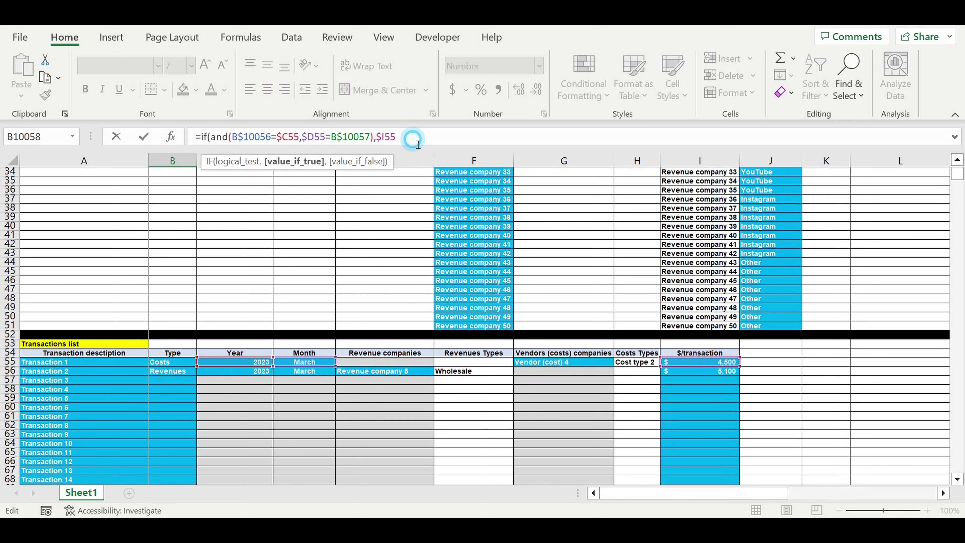
{"action": "type", "text": ","}
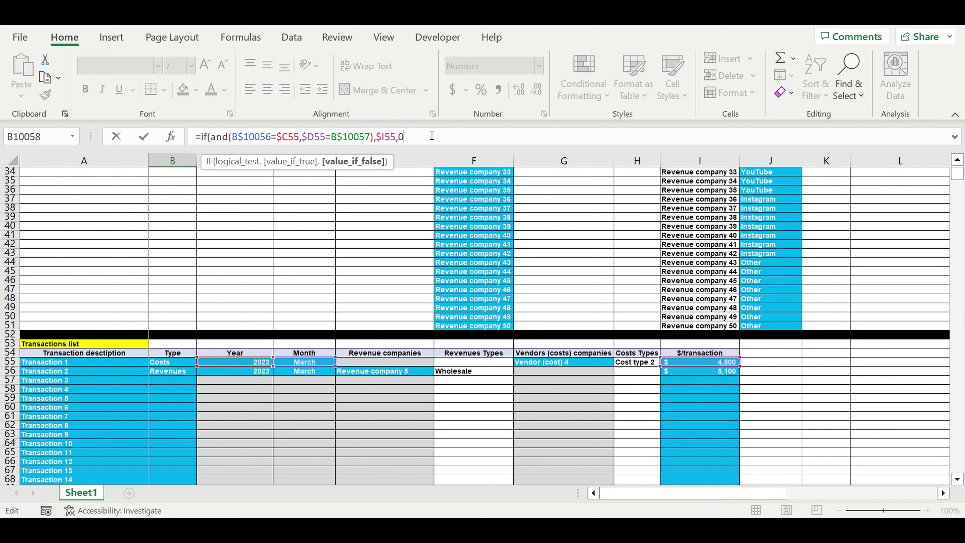
{"action": "type", "text": "0)"}
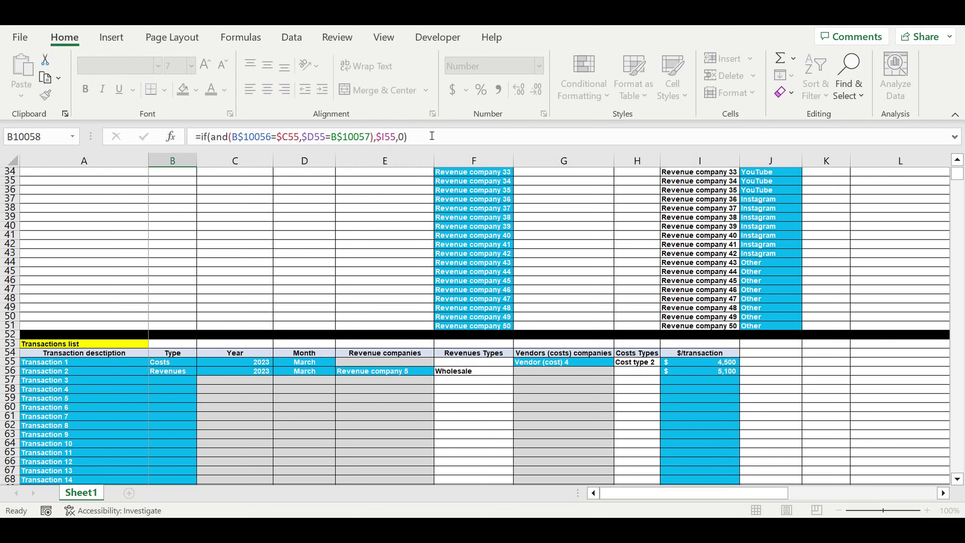
{"action": "key", "text": "Return"}
- Fill the B10058 allocation formula down to Transaction 16 and across to September 2023, covering B10058:J10073
{"action": "scroll", "coordinate": [333, 322], "scroll_direction": "down", "scroll_amount": 5}
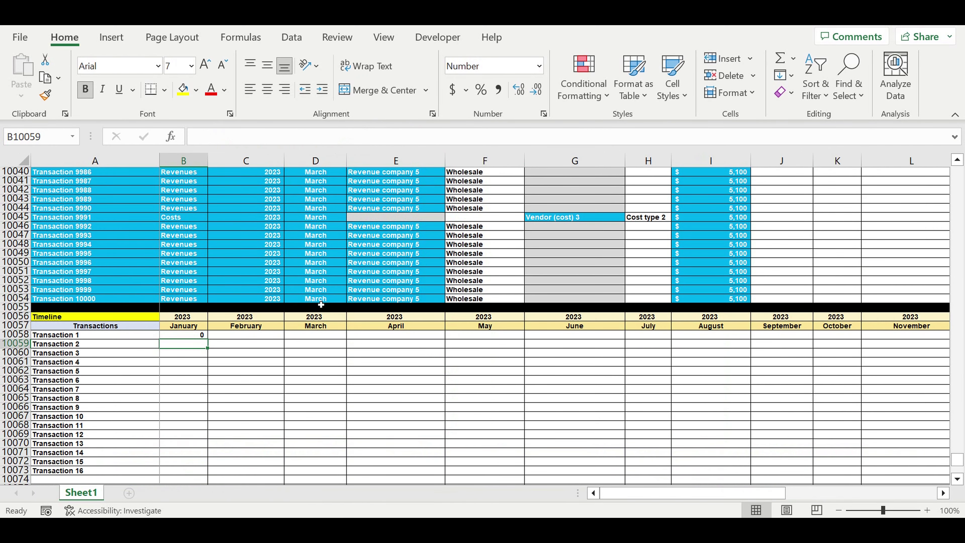
{"action": "left_click", "coordinate": [198, 336]}
{"action": "scroll", "coordinate": [219, 298], "scroll_direction": "down", "scroll_amount": 1}
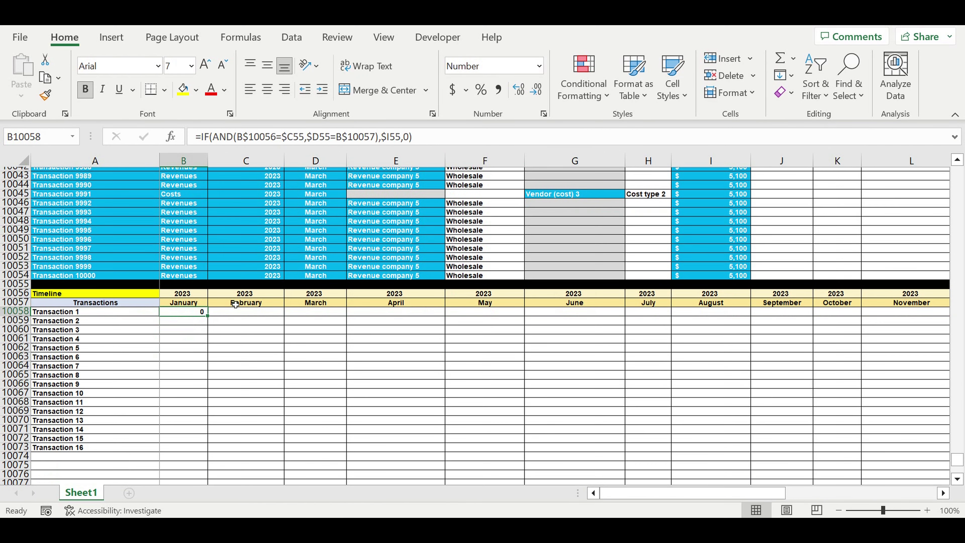
{"action": "left_click_drag", "start_coordinate": [213, 314], "coordinate": [208, 455]}
{"action": "left_click_drag", "start_coordinate": [210, 453], "coordinate": [811, 461]}
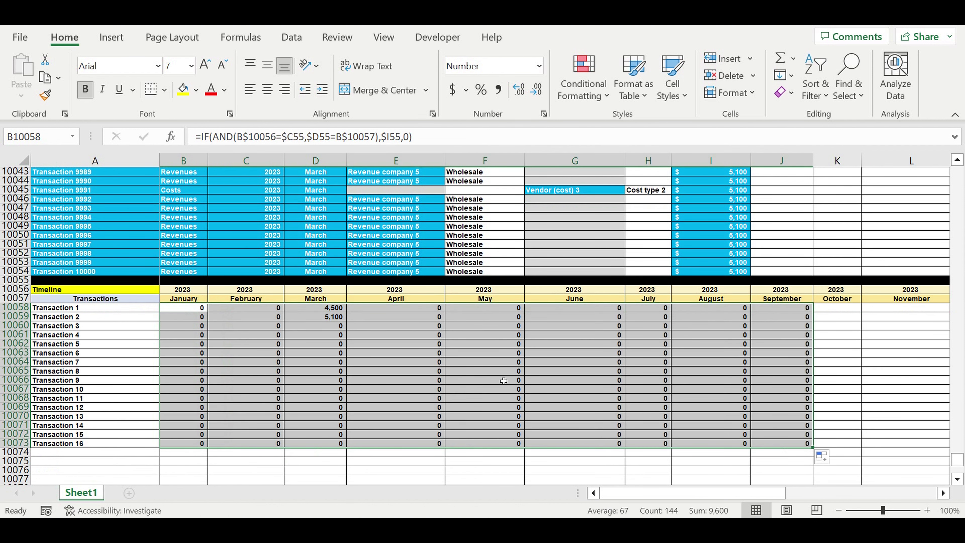
- Extend the allocation formulas for all 16 transactions across the timeline through December 2024 in column Y
{"action": "left_click", "coordinate": [503, 380]}
{"action": "left_click_drag", "start_coordinate": [187, 308], "coordinate": [710, 371]}
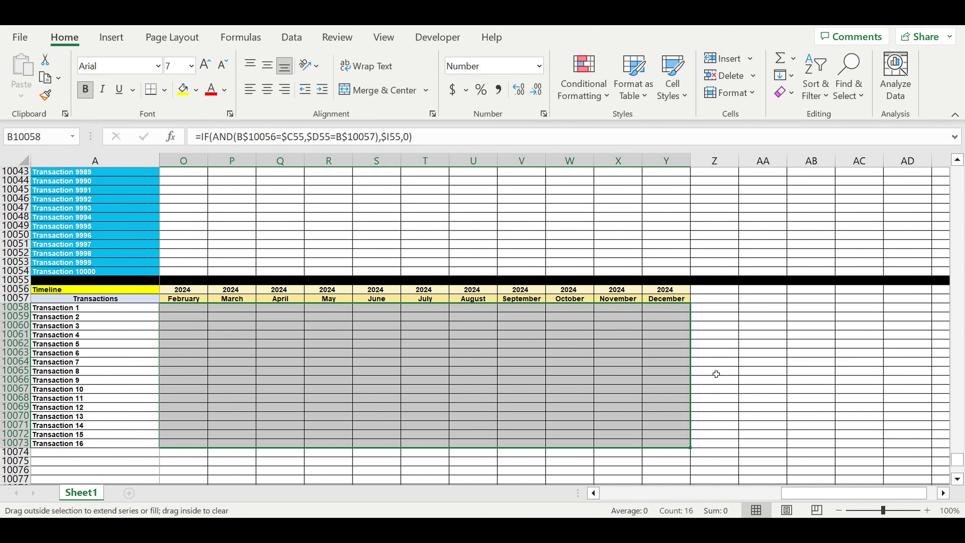
{"action": "left_click", "coordinate": [752, 389]}
{"action": "left_click_drag", "start_coordinate": [799, 493], "coordinate": [437, 490]}
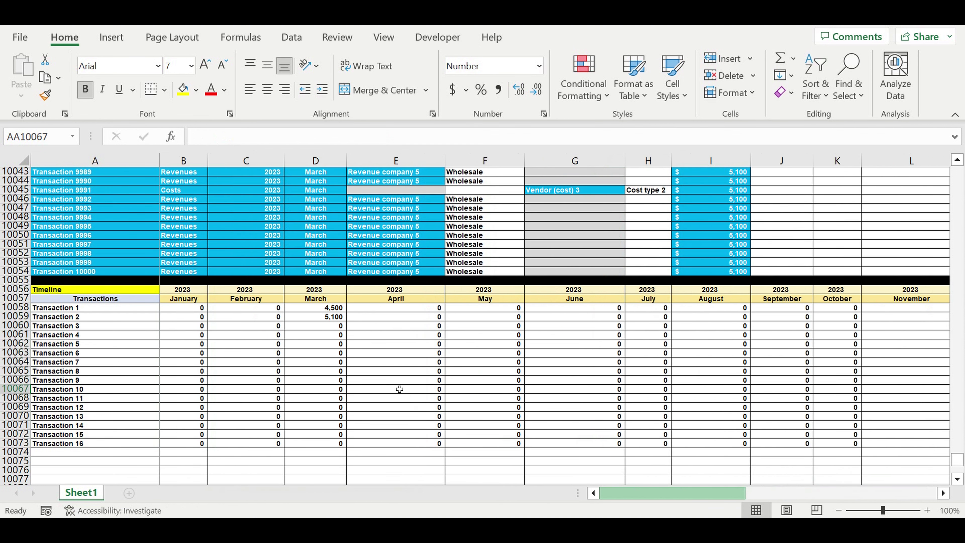
{"action": "left_click", "coordinate": [399, 361]}
{"action": "left_click", "coordinate": [417, 344]}
{"action": "left_click", "coordinate": [401, 335]}
{"action": "left_click_drag", "start_coordinate": [314, 307], "coordinate": [315, 317]}
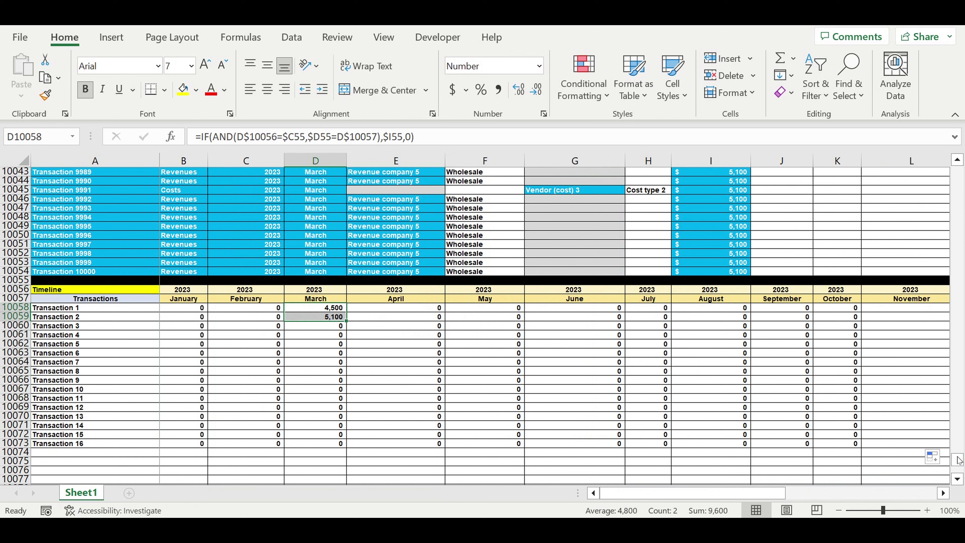
- Set the type of Transaction 3 in the transactions list to Costs
{"action": "left_click_drag", "start_coordinate": [958, 460], "coordinate": [407, 355]}
{"action": "scroll", "coordinate": [408, 353], "scroll_direction": "down", "scroll_amount": 4}
{"action": "scroll", "coordinate": [407, 352], "scroll_direction": "down", "scroll_amount": 2}
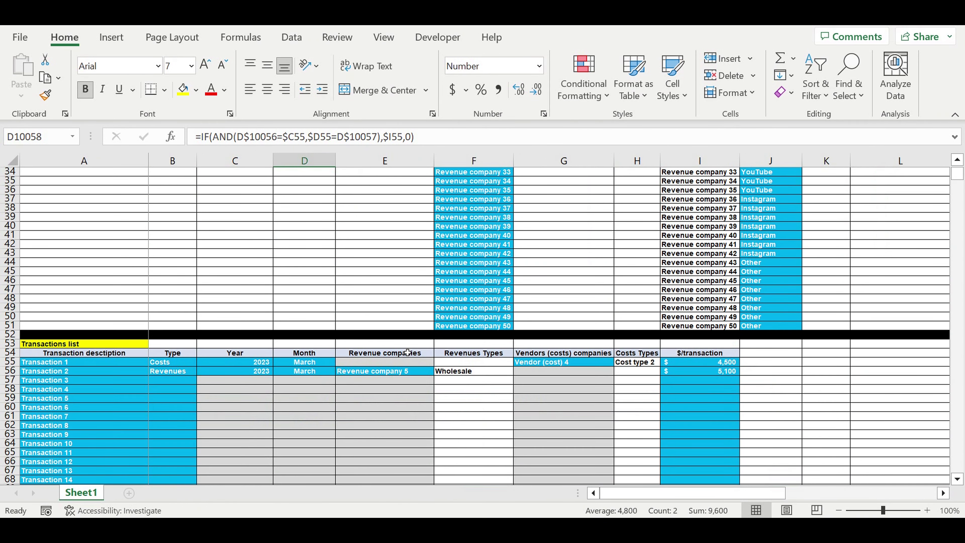
{"action": "left_click", "coordinate": [173, 380]}
{"action": "left_click", "coordinate": [201, 380]}
{"action": "left_click", "coordinate": [169, 399]}
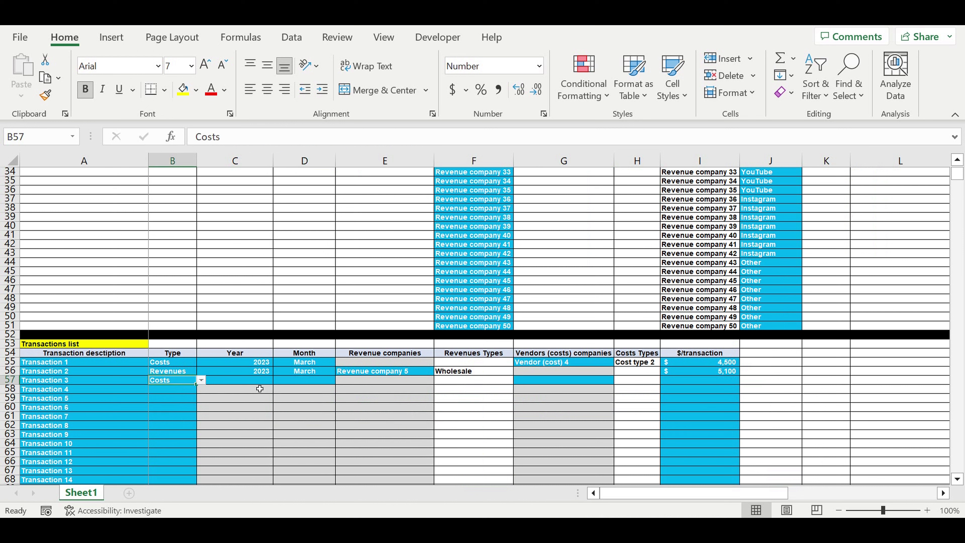
- Set the year of Transaction 3 to 2023 and its month to April
{"action": "key", "text": "Tab"}
{"action": "left_click", "coordinate": [276, 380]}
{"action": "left_click", "coordinate": [248, 390]}
{"action": "key", "text": "Tab"}
{"action": "left_click", "coordinate": [339, 381]}
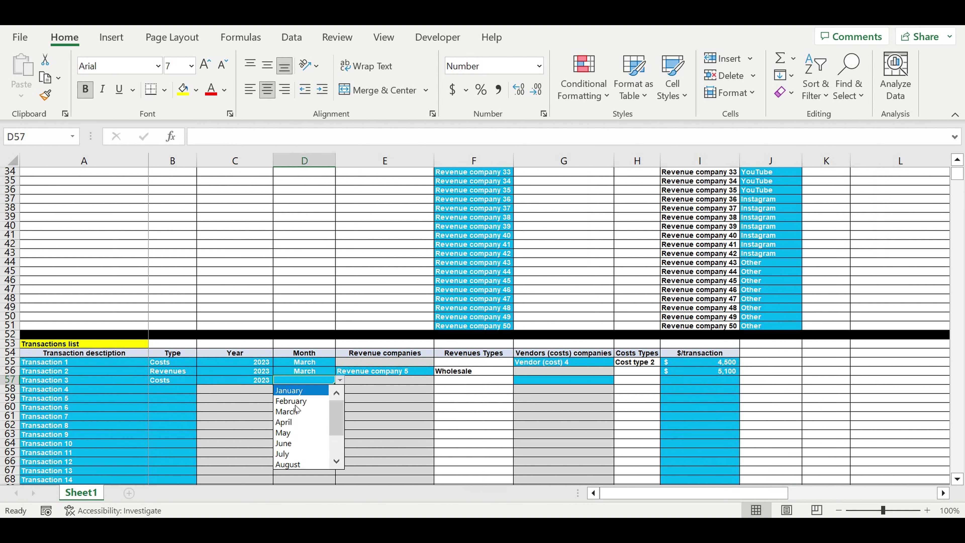
{"action": "left_click", "coordinate": [292, 421]}
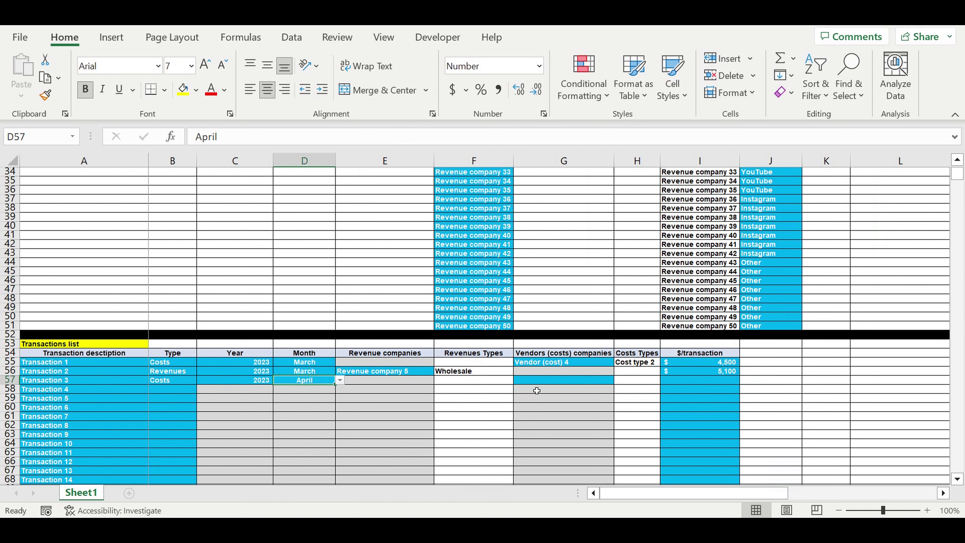
- Set the vendor of Transaction 3 to Vendor (cost) 2 and its $/transaction amount to 25,000
{"action": "left_click", "coordinate": [568, 380]}
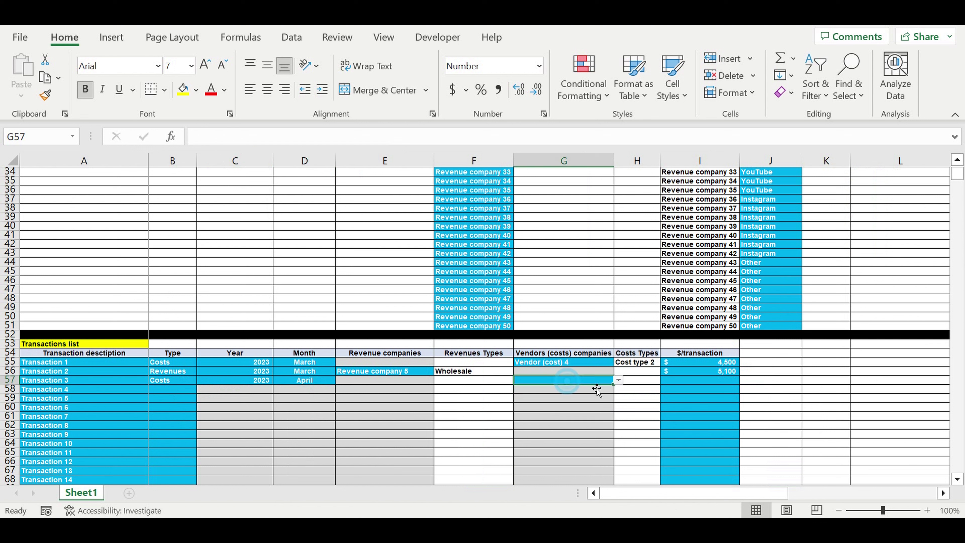
{"action": "left_click", "coordinate": [618, 381]}
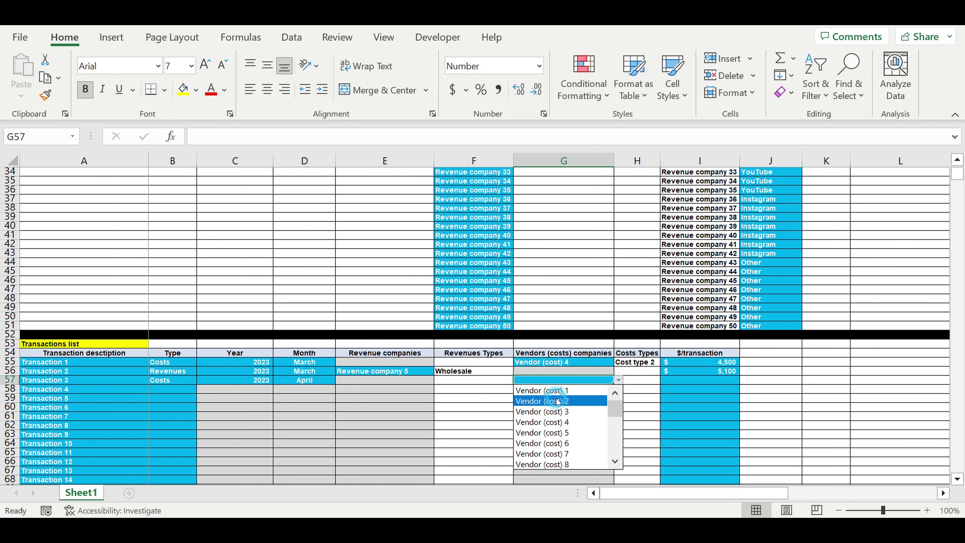
{"action": "left_click", "coordinate": [547, 401]}
{"action": "left_click", "coordinate": [717, 381]}
{"action": "type", "text": "25"}
{"action": "type", "text": "000"}
{"action": "key", "text": "Return"}
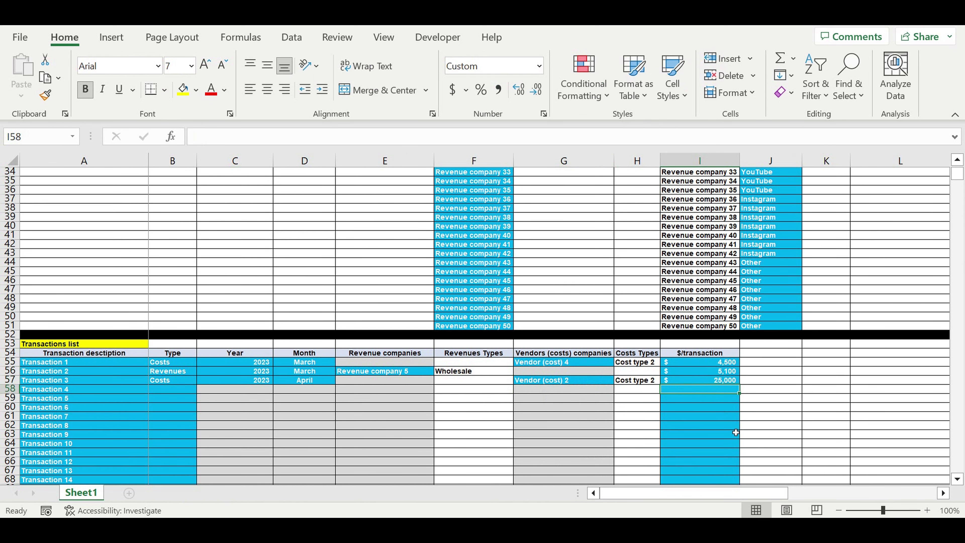
- Check how the timeline allocates Transaction 3 and inspect its April 2023 formula in E10060
{"action": "scroll", "coordinate": [642, 425], "scroll_direction": "down", "scroll_amount": 1}
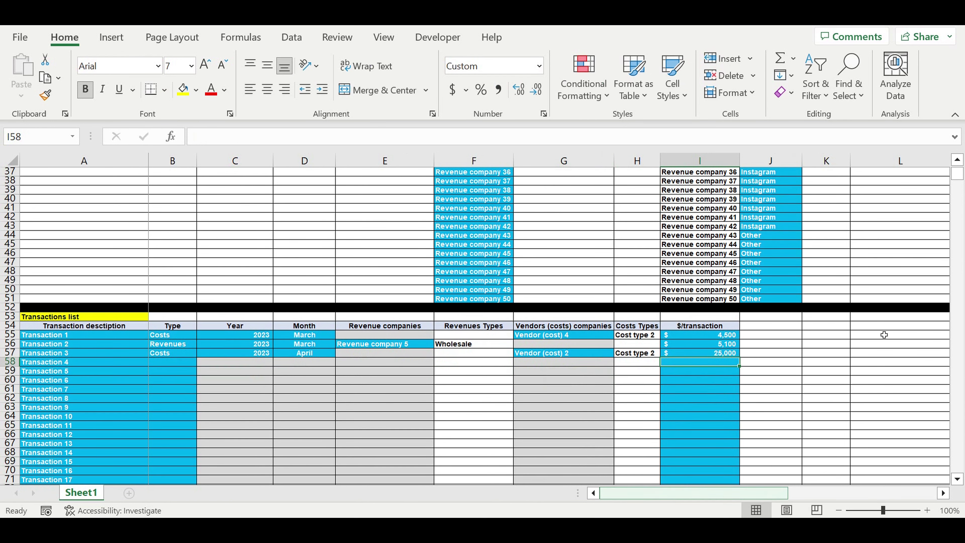
{"action": "left_click_drag", "start_coordinate": [957, 176], "coordinate": [581, 388]}
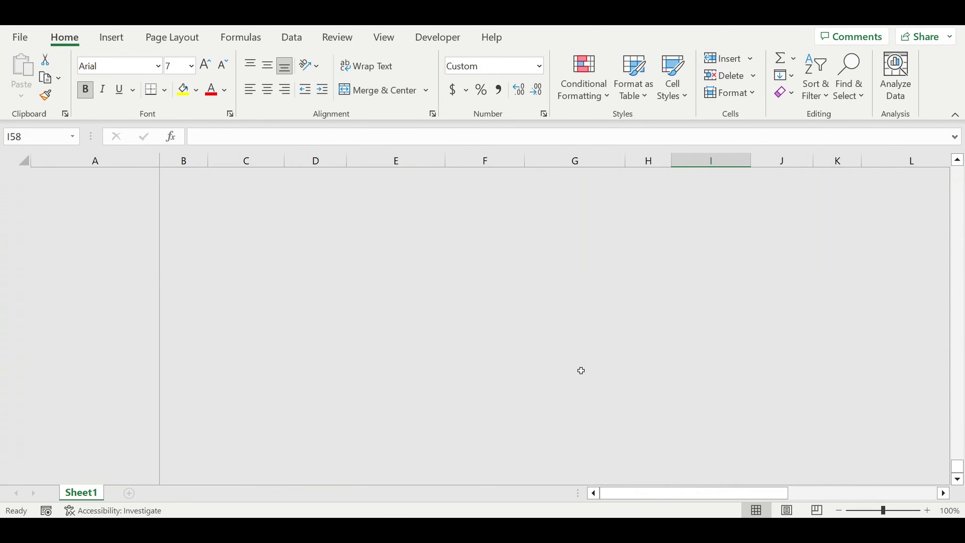
{"action": "scroll", "coordinate": [586, 339], "scroll_direction": "up", "scroll_amount": 20}
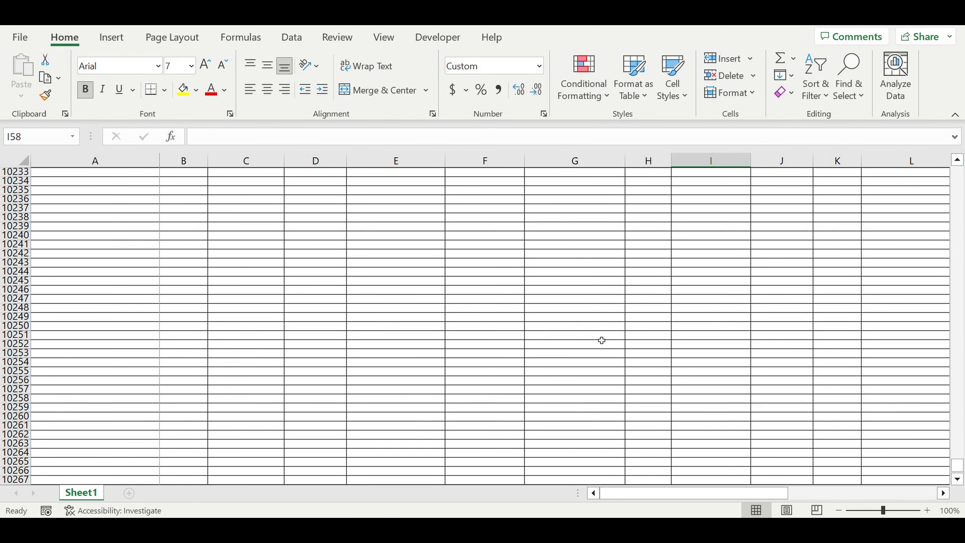
{"action": "scroll", "coordinate": [608, 340], "scroll_direction": "up", "scroll_amount": 20}
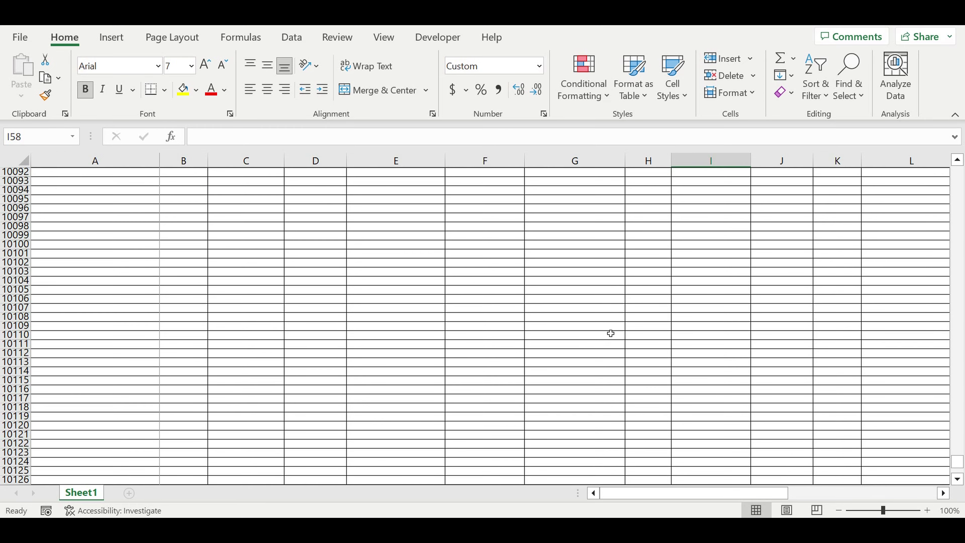
{"action": "scroll", "coordinate": [607, 340], "scroll_direction": "up", "scroll_amount": 12}
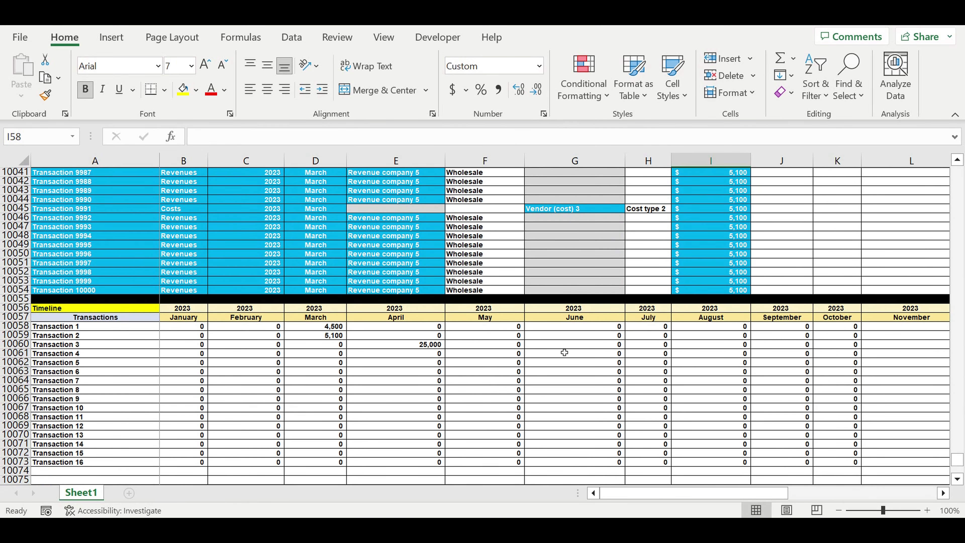
{"action": "left_click", "coordinate": [406, 346]}
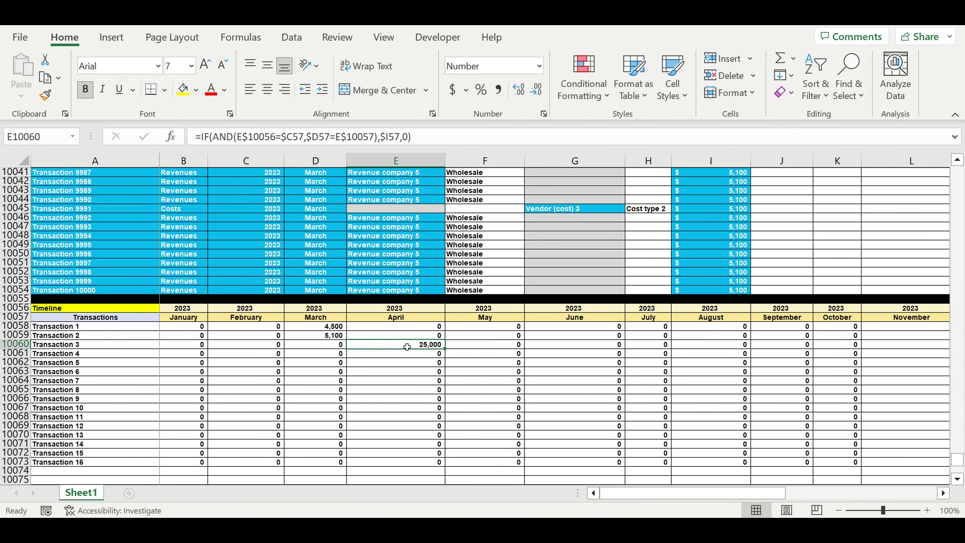
{"action": "scroll", "coordinate": [406, 345], "scroll_direction": "down", "scroll_amount": 3}
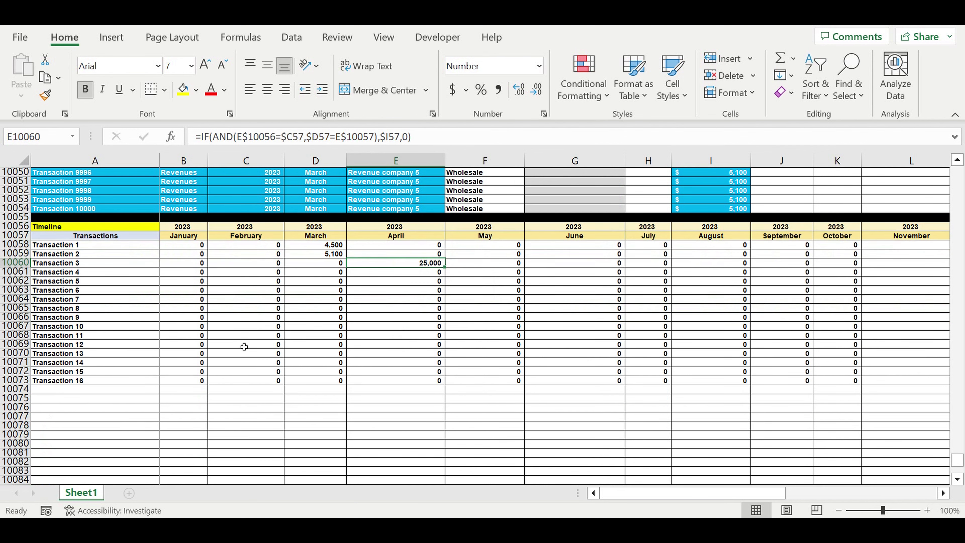
- Review the timeline rows through Transaction 10000, and the revenue companies and revenue types of Transactions 9993 to 10000
{"action": "left_click_drag", "start_coordinate": [90, 380], "coordinate": [91, 448]}
{"action": "left_click_drag", "start_coordinate": [93, 300], "coordinate": [93, 405]}
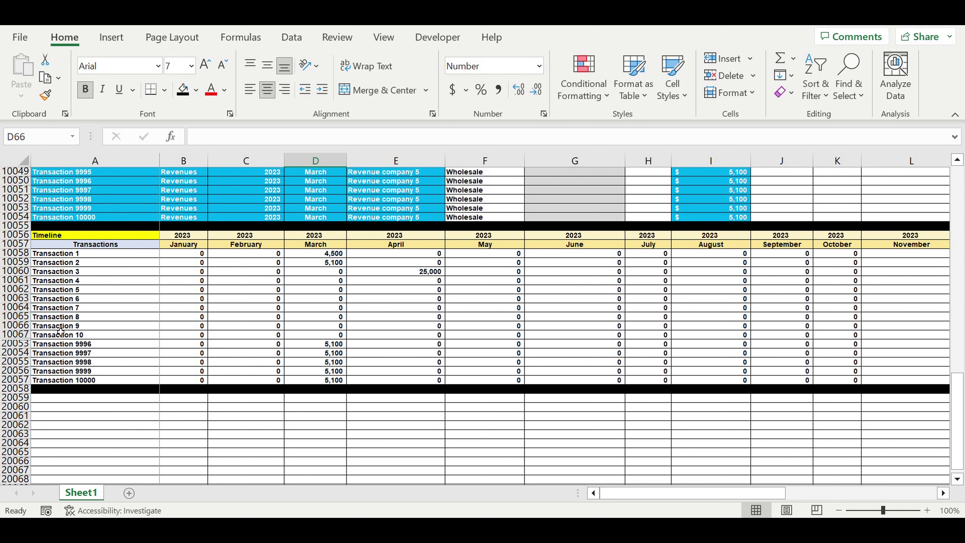
{"action": "left_click_drag", "start_coordinate": [78, 347], "coordinate": [79, 380]}
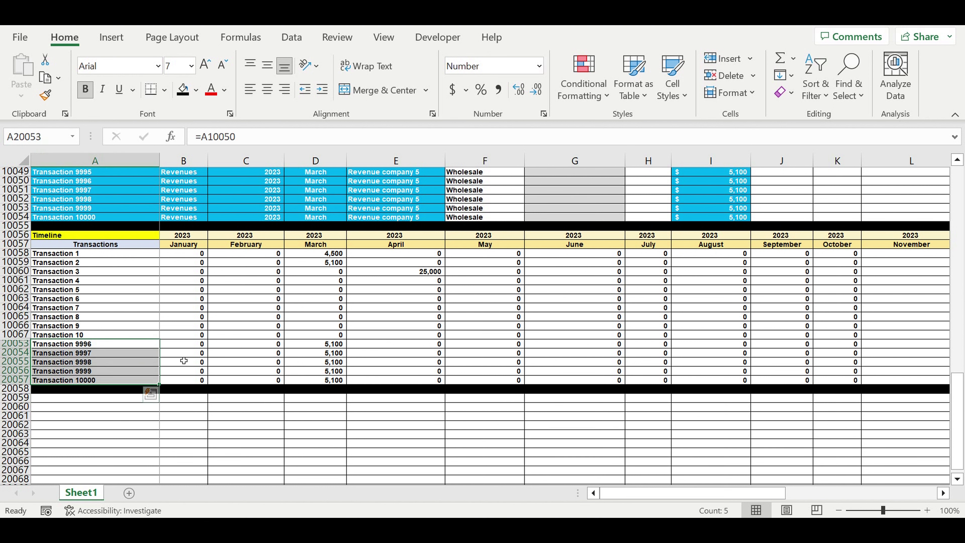
{"action": "left_click", "coordinate": [101, 383]}
{"action": "scroll", "coordinate": [122, 382], "scroll_direction": "up", "scroll_amount": 1}
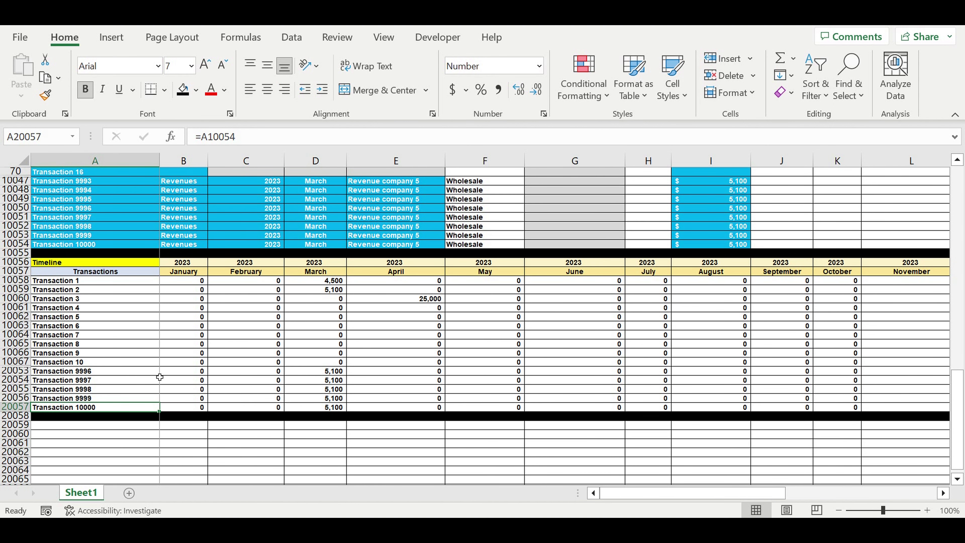
{"action": "scroll", "coordinate": [164, 378], "scroll_direction": "up", "scroll_amount": 2}
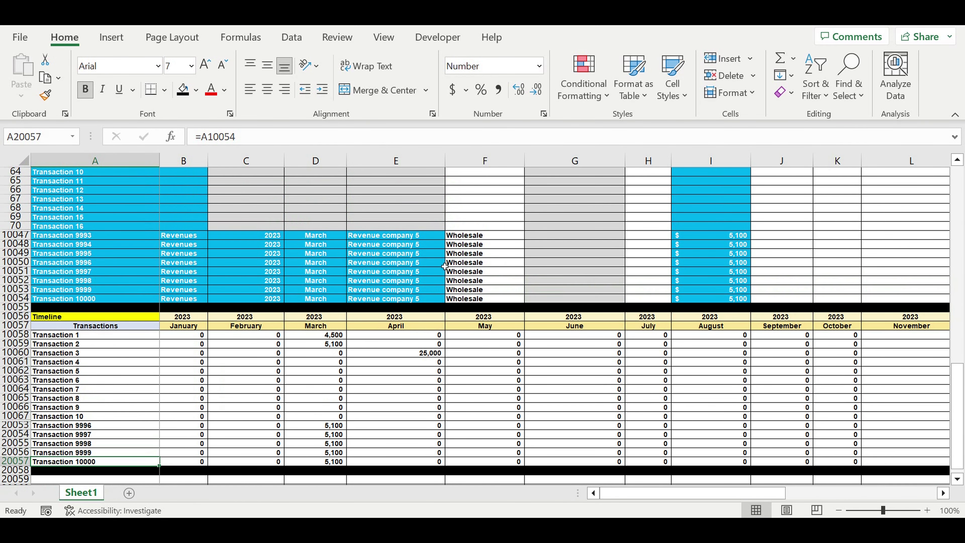
{"action": "left_click_drag", "start_coordinate": [382, 239], "coordinate": [384, 300]}
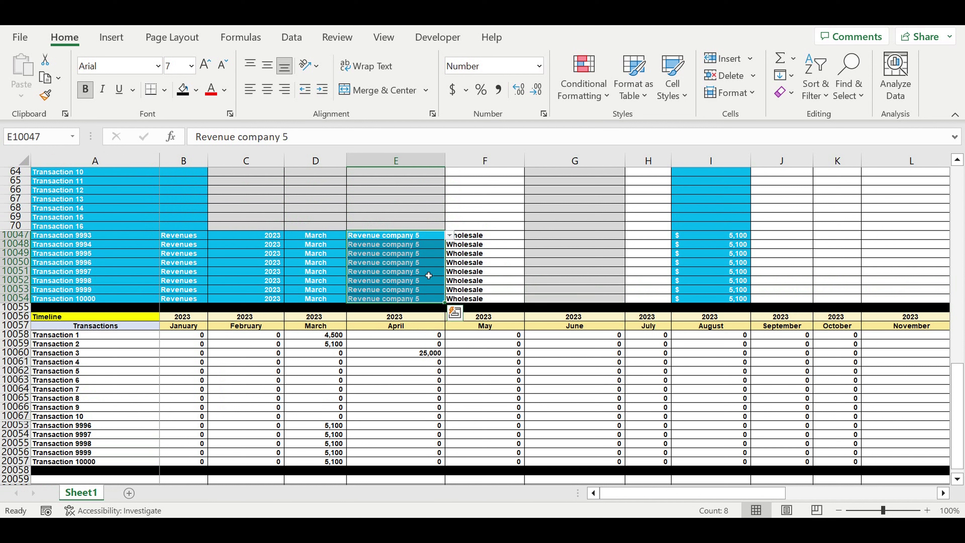
{"action": "left_click_drag", "start_coordinate": [480, 238], "coordinate": [478, 298]}
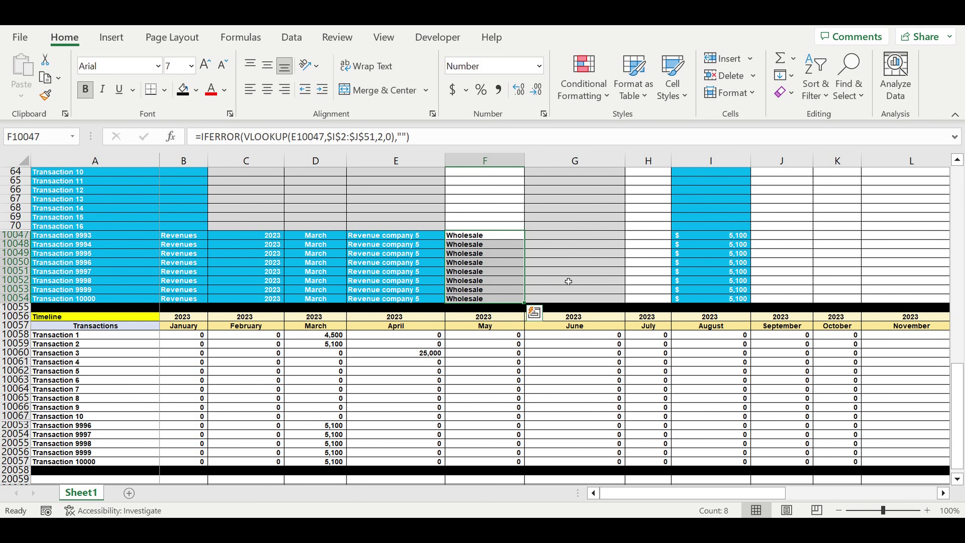
{"action": "scroll", "coordinate": [289, 332], "scroll_direction": "down", "scroll_amount": 3}
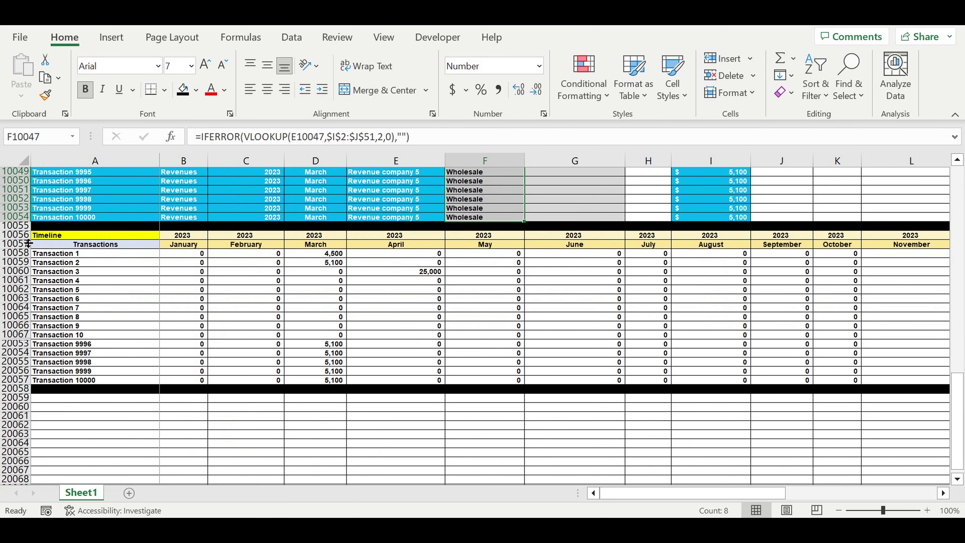
- Copy the timeline's year and month header rows 10056:10057 to the empty rows starting at A20059
{"action": "left_click_drag", "start_coordinate": [17, 234], "coordinate": [20, 249]}
{"action": "key", "text": "ctrl+c"}
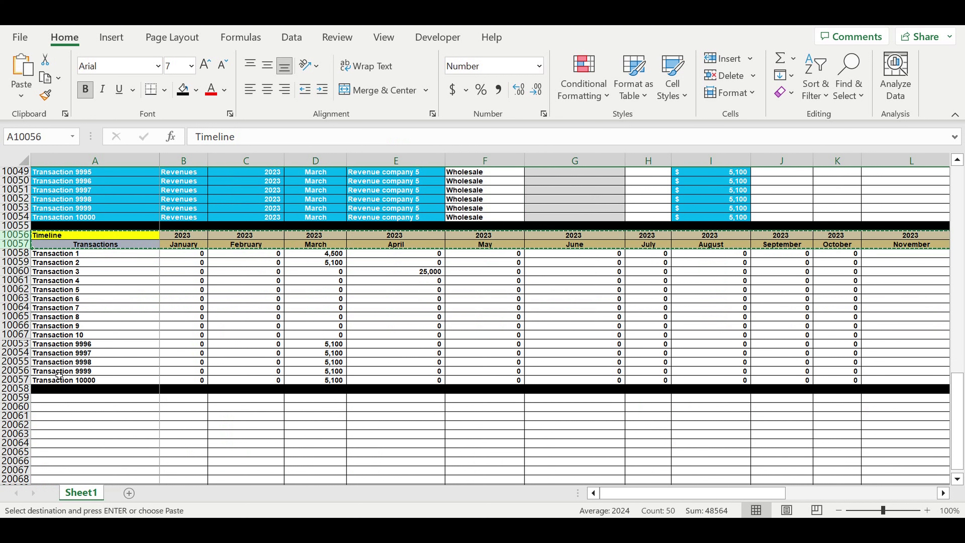
{"action": "left_click", "coordinate": [71, 401]}
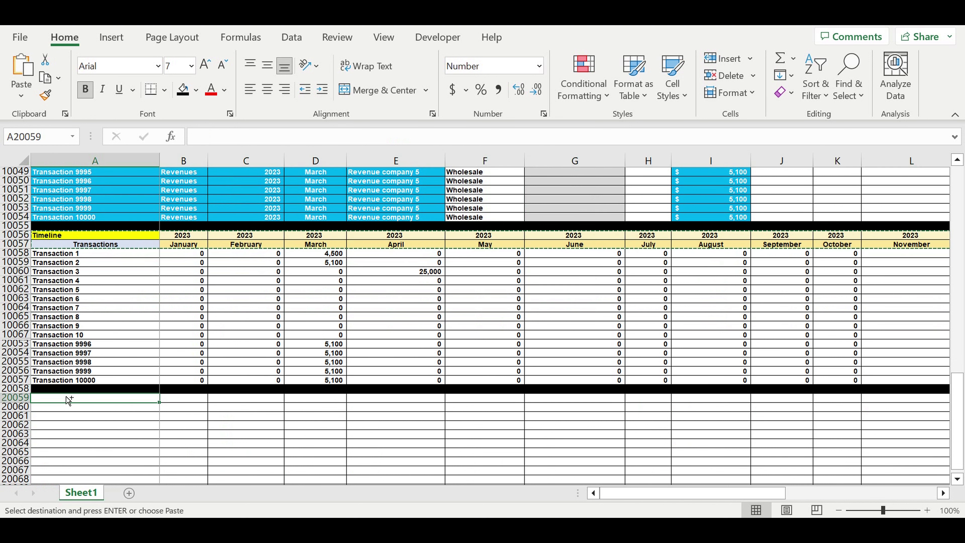
{"action": "key", "text": "ctrl+v"}
{"action": "left_click", "coordinate": [269, 442]}
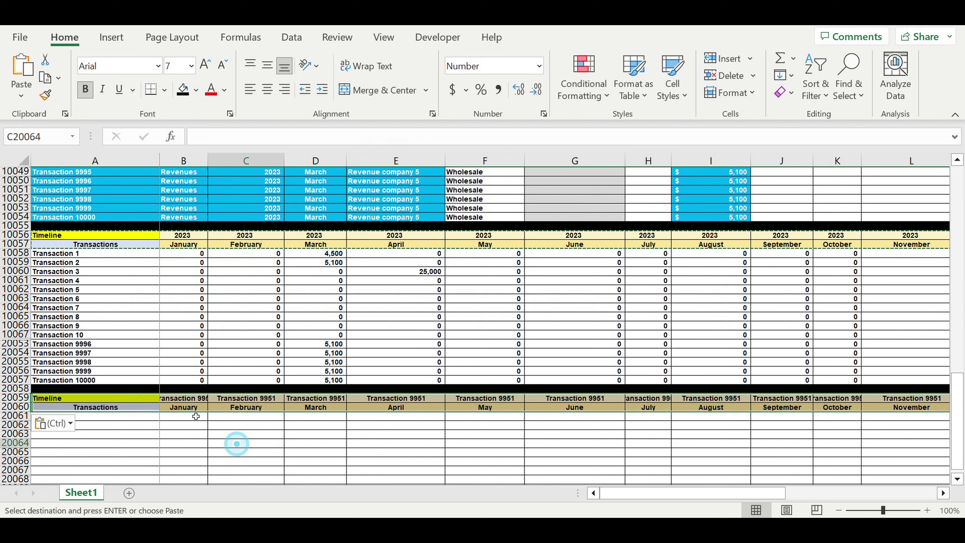
- Link the first year in the copied header, B20059, to the original timeline's first year in B10056
{"action": "left_click", "coordinate": [181, 399]}
{"action": "type", "text": "="}
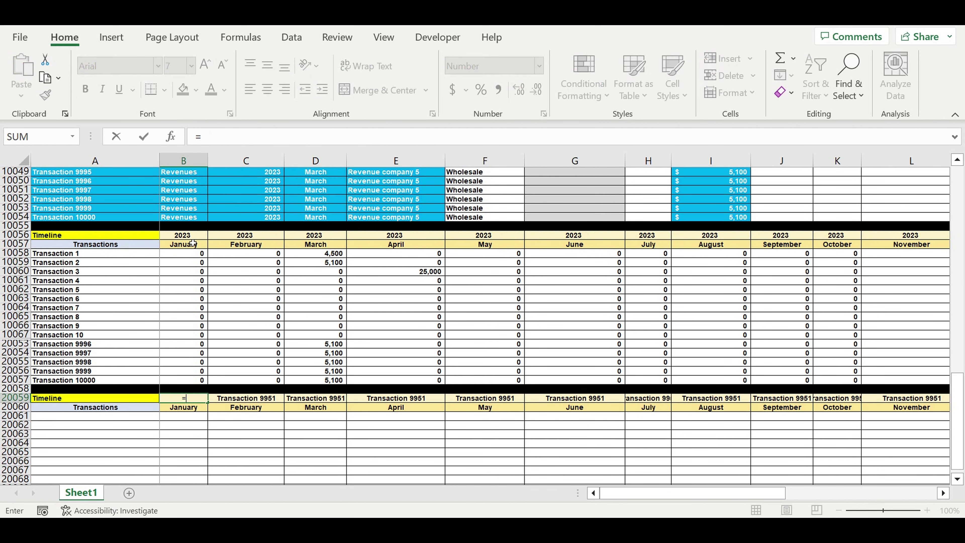
{"action": "left_click", "coordinate": [183, 238]}
{"action": "key", "text": "Return"}
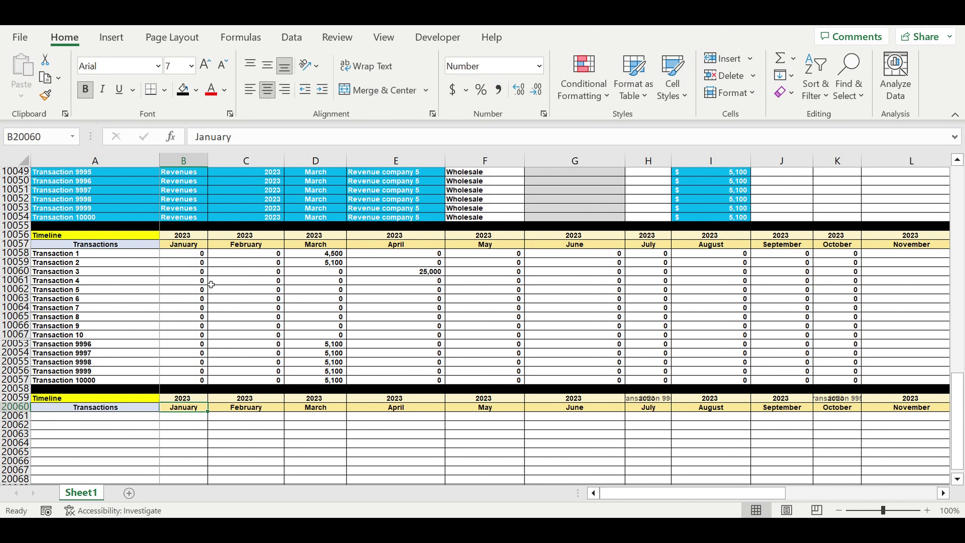
- Retitle the copied header block in A20059 as "Revenues by company"
{"action": "left_click", "coordinate": [74, 400]}
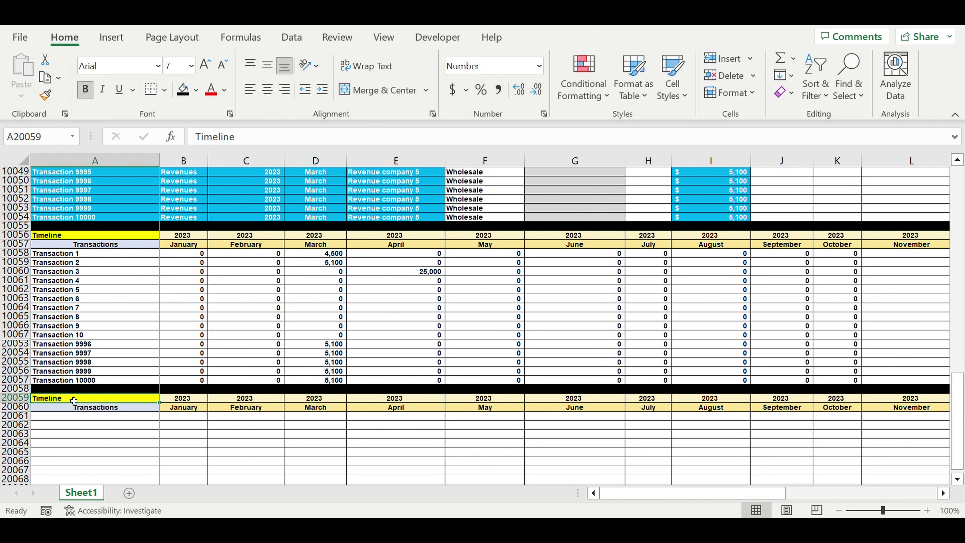
{"action": "type", "text": "Revenues by"}
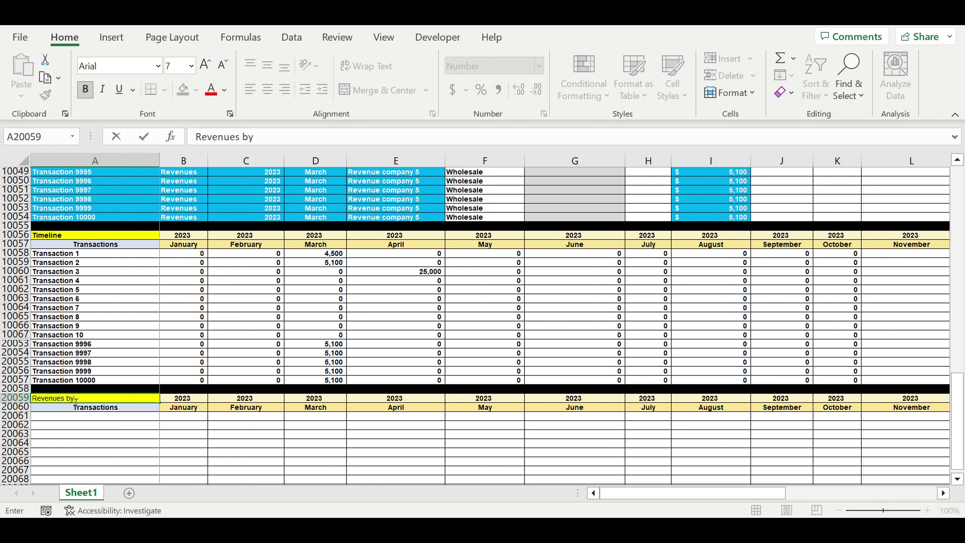
{"action": "type", "text": " company"}
{"action": "key", "text": "Return"}
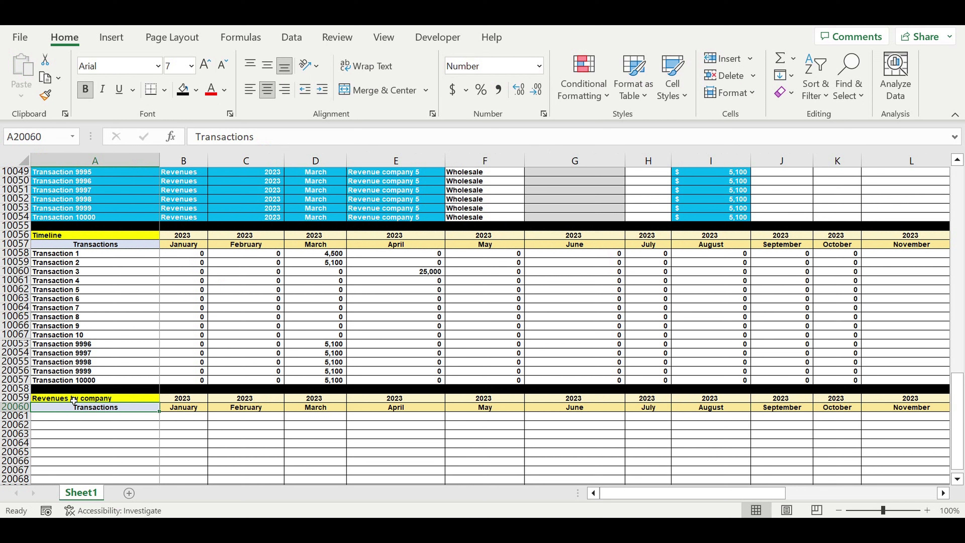
- Format the "Revenues by company" title cell with a green fill and white font
{"action": "left_click", "coordinate": [74, 399]}
{"action": "left_click", "coordinate": [196, 90]}
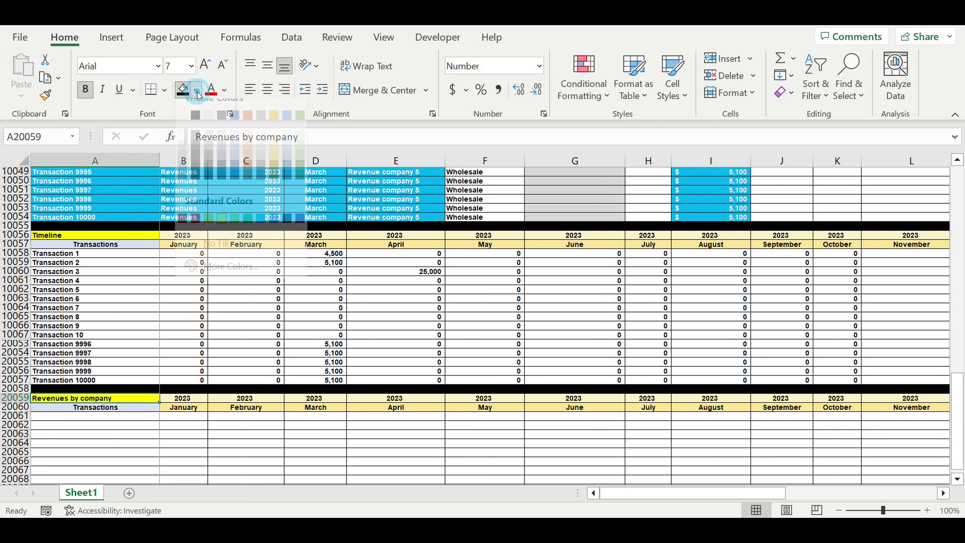
{"action": "left_click", "coordinate": [247, 230]}
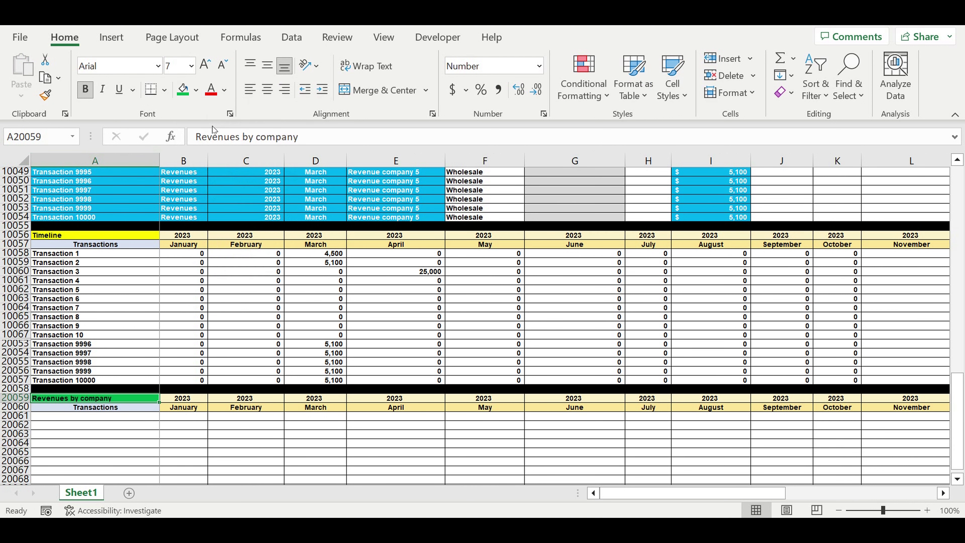
{"action": "left_click", "coordinate": [225, 90]}
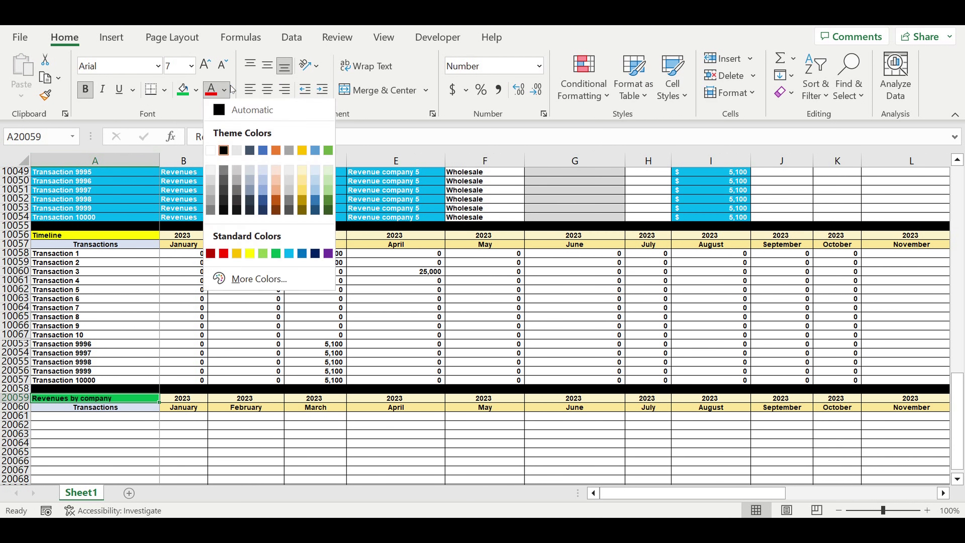
{"action": "left_click", "coordinate": [210, 151]}
{"action": "left_click", "coordinate": [227, 320]}
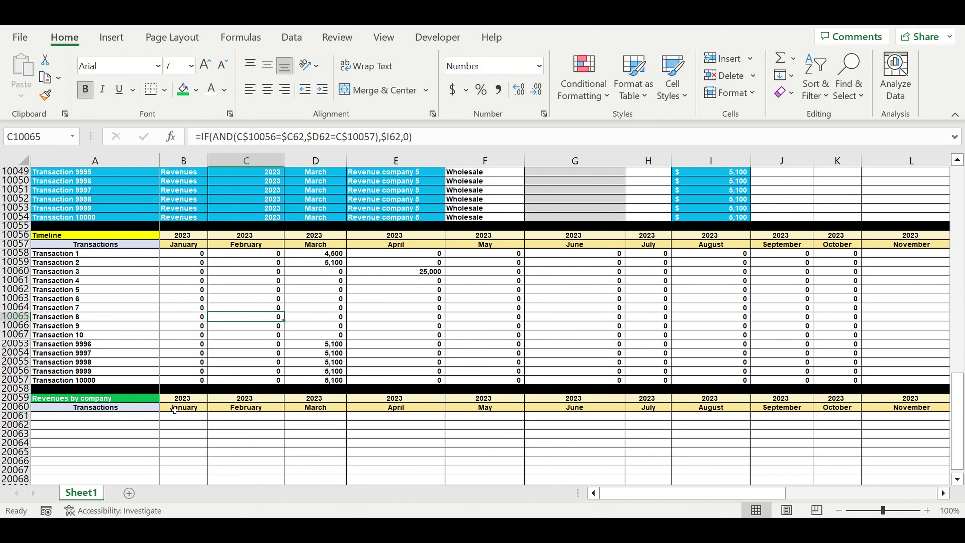
- Enter =F2 in A20061 to link the new section's first row to Revenue company 1
{"action": "left_click", "coordinate": [139, 419]}
{"action": "type", "text": "="}
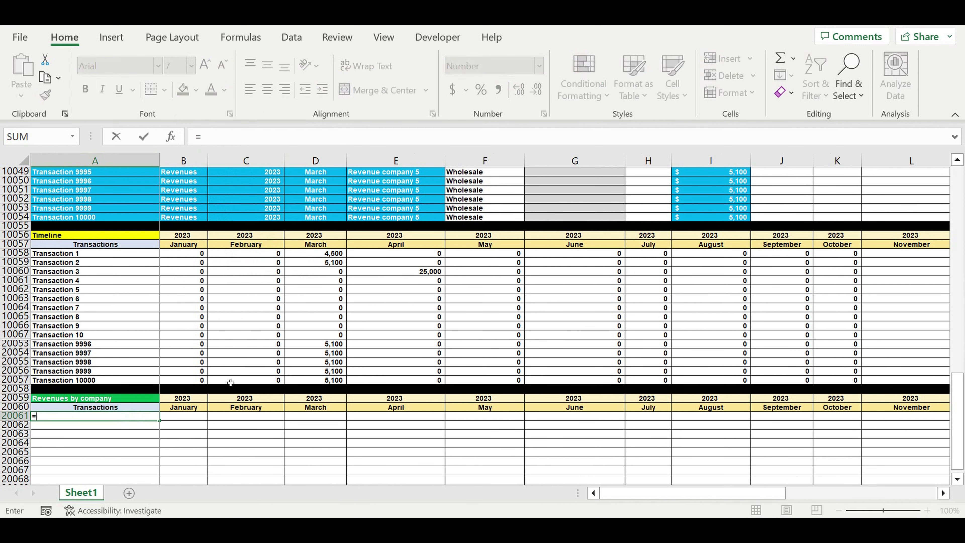
{"action": "left_click_drag", "start_coordinate": [957, 440], "coordinate": [957, 30]}
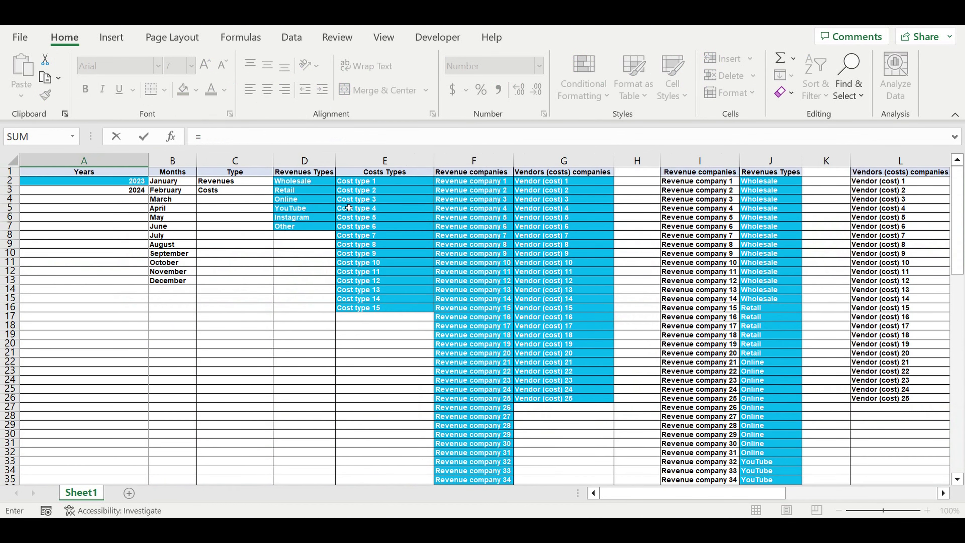
{"action": "left_click", "coordinate": [467, 185]}
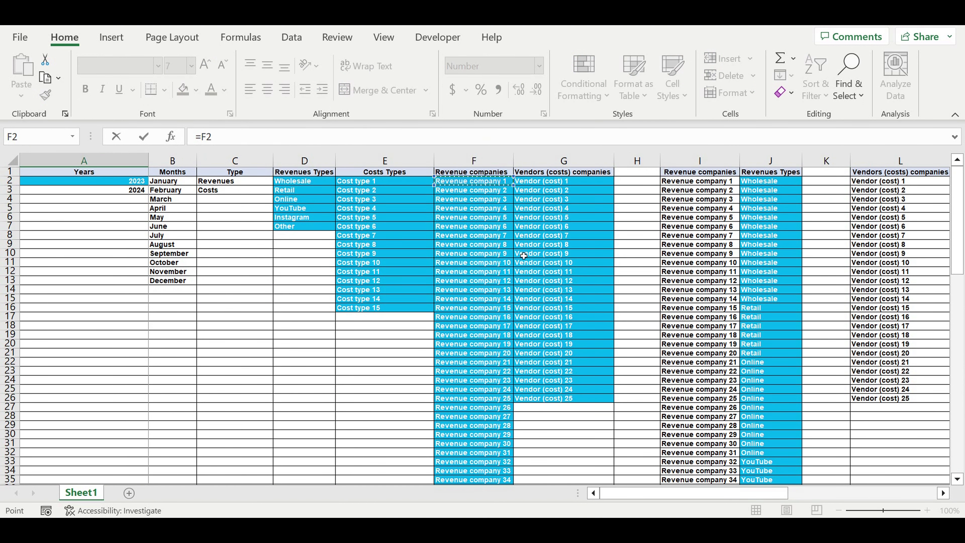
{"action": "scroll", "coordinate": [524, 263], "scroll_direction": "down", "scroll_amount": 7}
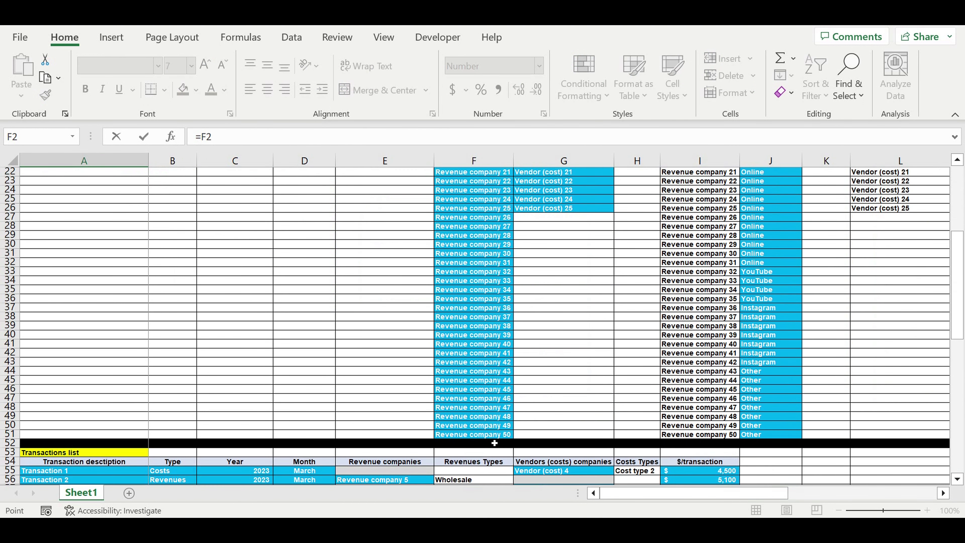
{"action": "scroll", "coordinate": [508, 253], "scroll_direction": "up", "scroll_amount": 7}
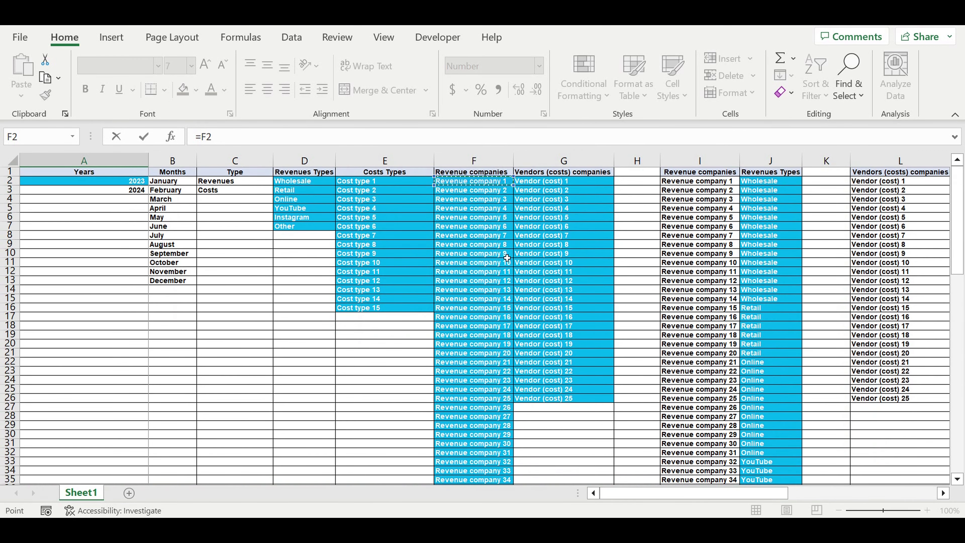
{"action": "key", "text": "Return"}
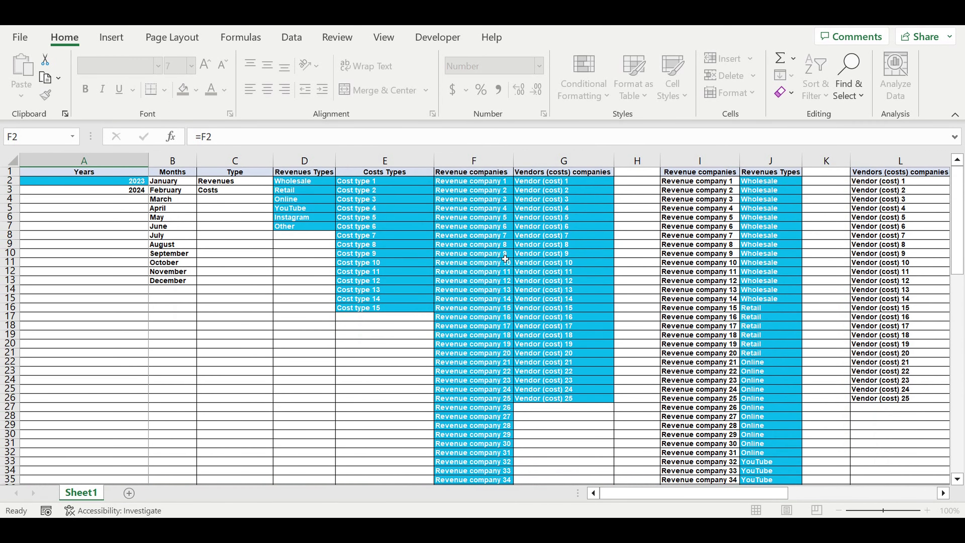
- Fill the company link in A20061 down through A20110 to list all revenue companies up to Revenue company 50
{"action": "scroll", "coordinate": [297, 325], "scroll_direction": "down", "scroll_amount": 8}
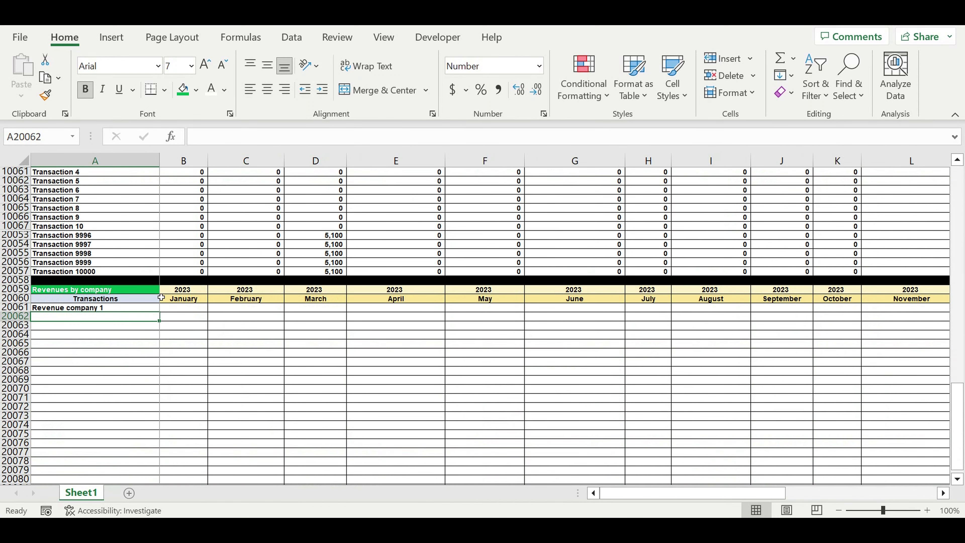
{"action": "left_click", "coordinate": [129, 311]}
{"action": "scroll", "coordinate": [182, 304], "scroll_direction": "down", "scroll_amount": 3}
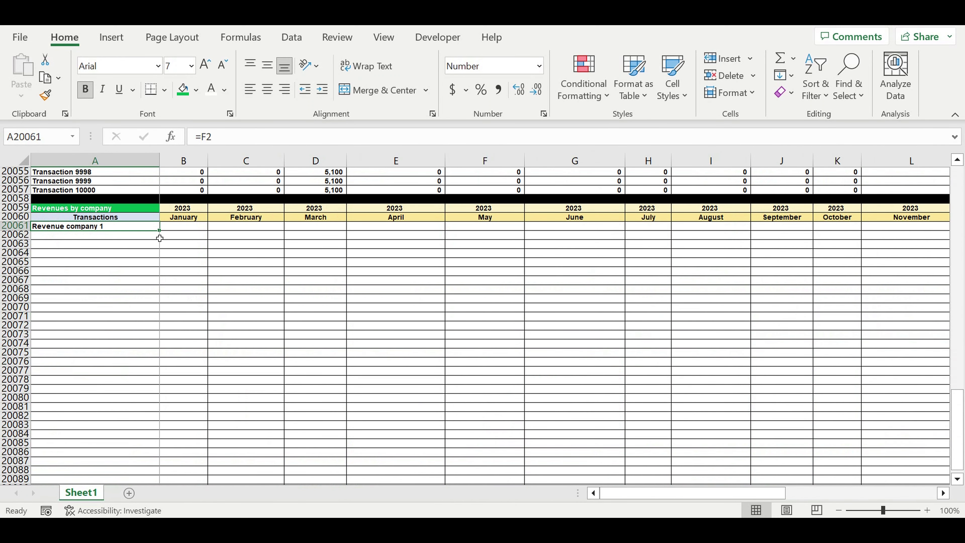
{"action": "left_click_drag", "start_coordinate": [159, 230], "coordinate": [161, 436]}
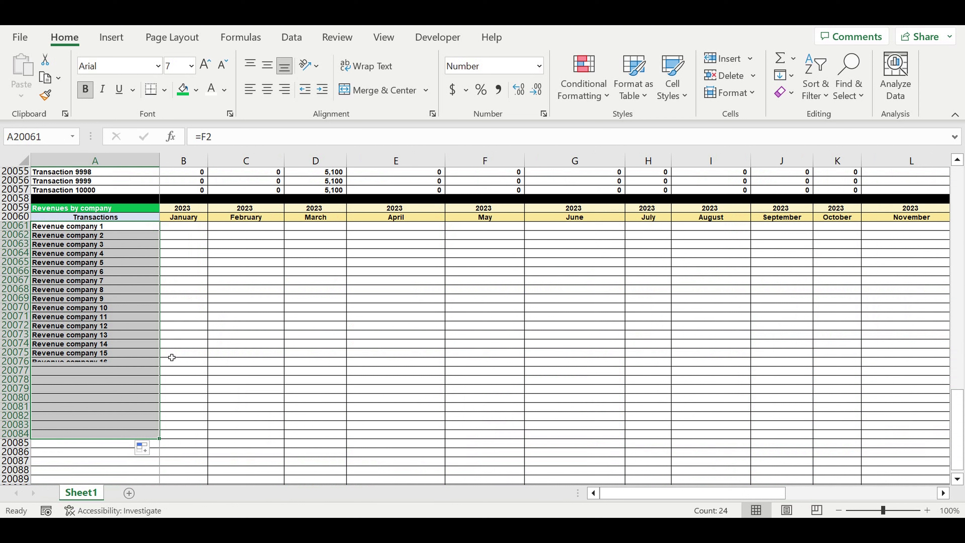
{"action": "scroll", "coordinate": [172, 357], "scroll_direction": "down", "scroll_amount": 7}
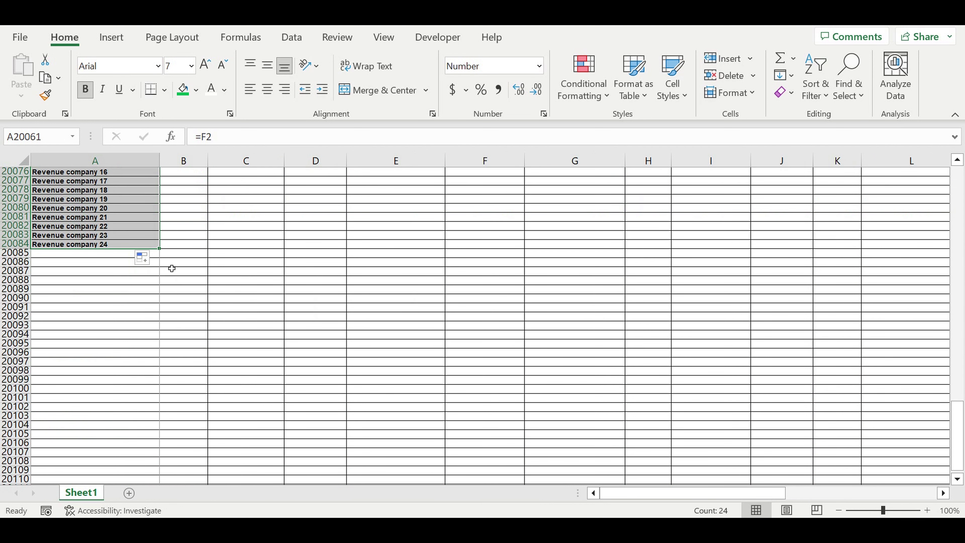
{"action": "left_click_drag", "start_coordinate": [164, 256], "coordinate": [163, 464]}
{"action": "scroll", "coordinate": [189, 368], "scroll_direction": "down", "scroll_amount": 4}
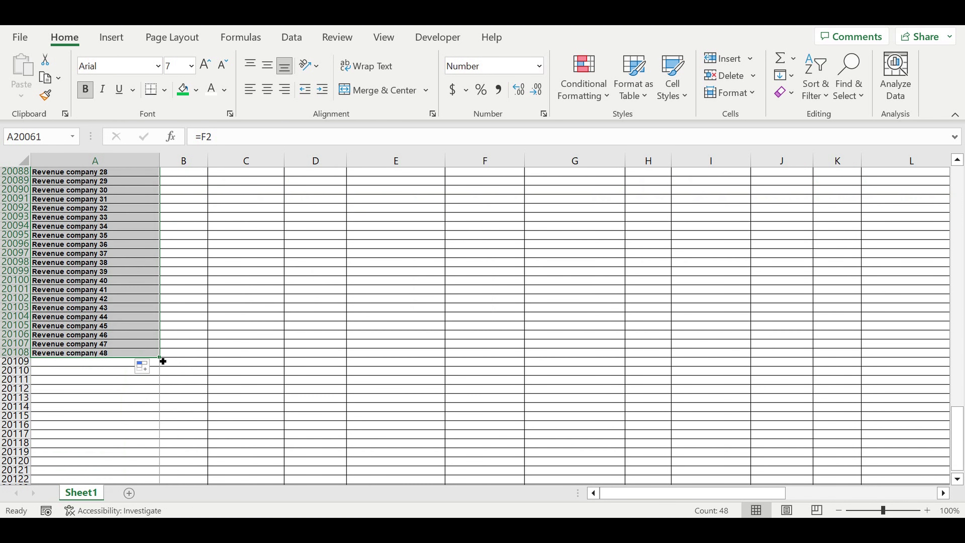
{"action": "left_click_drag", "start_coordinate": [162, 361], "coordinate": [160, 376]}
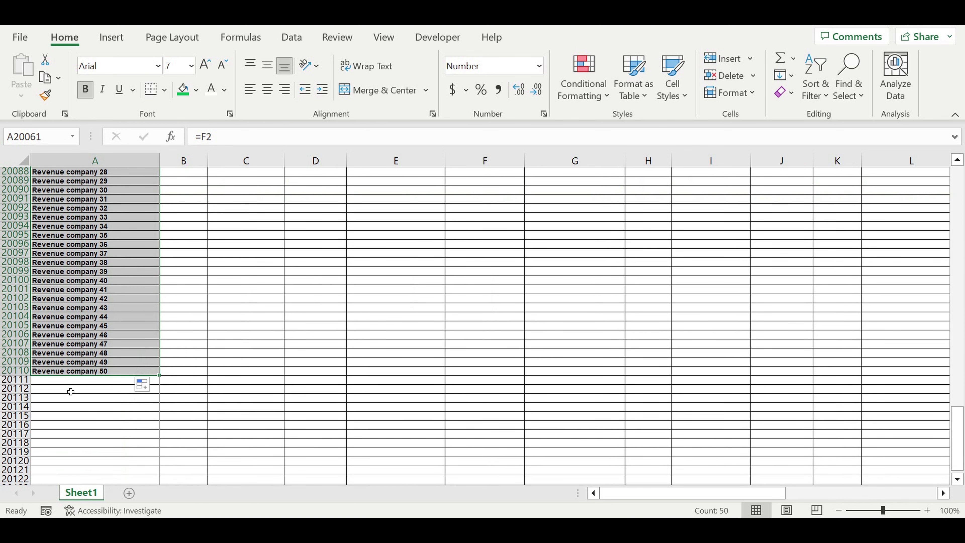
- Label A20111, directly beneath the company list, "Total revenues"
{"action": "left_click", "coordinate": [19, 380]}
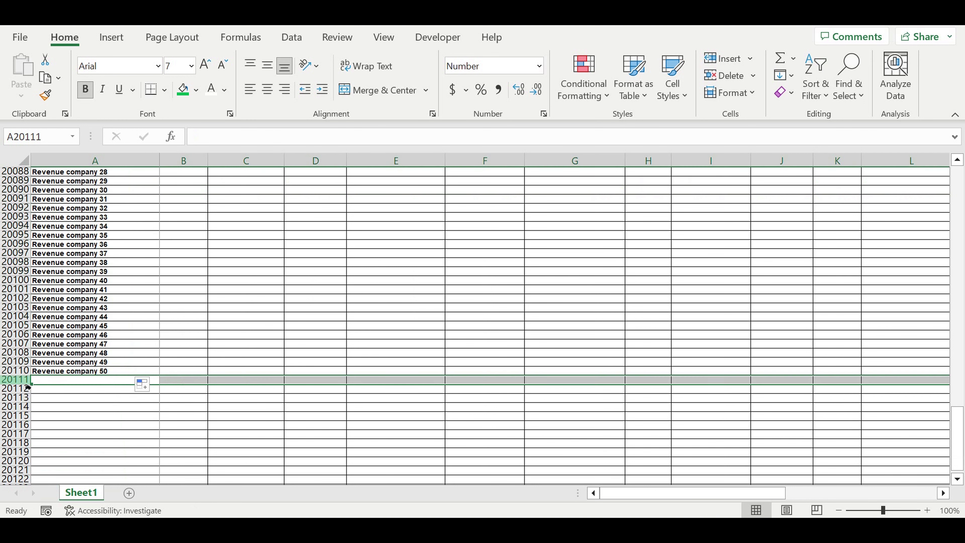
{"action": "left_click", "coordinate": [60, 384]}
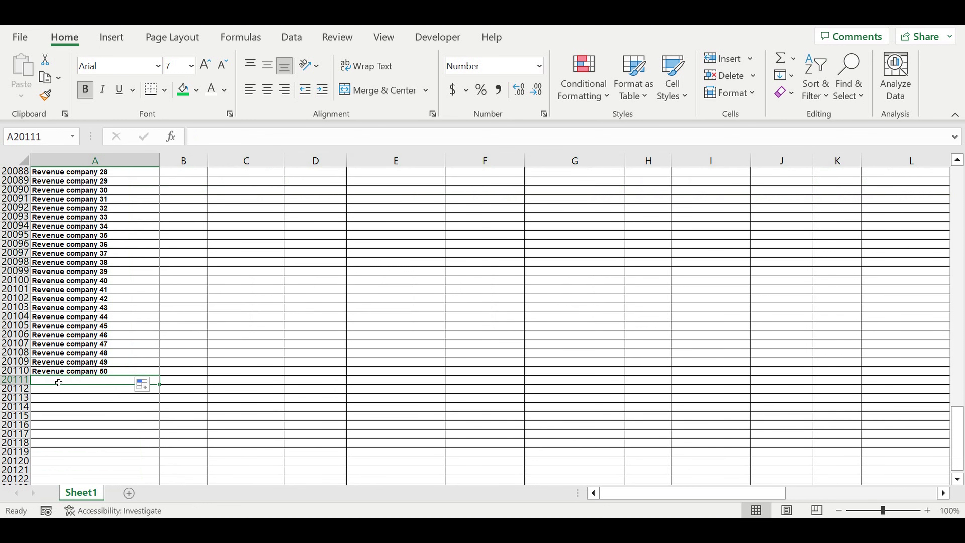
{"action": "type", "text": "Transactions"}
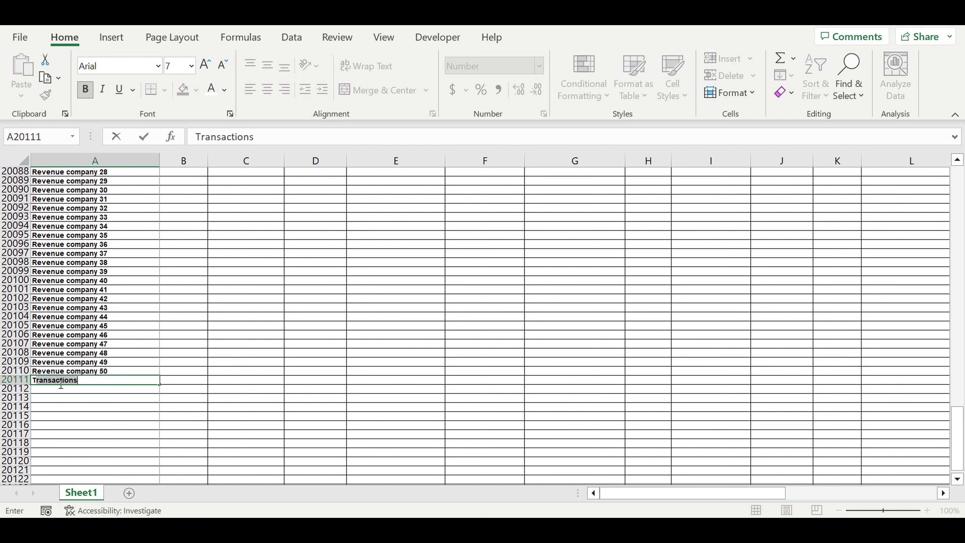
{"action": "type", "text": "otal revenues"}
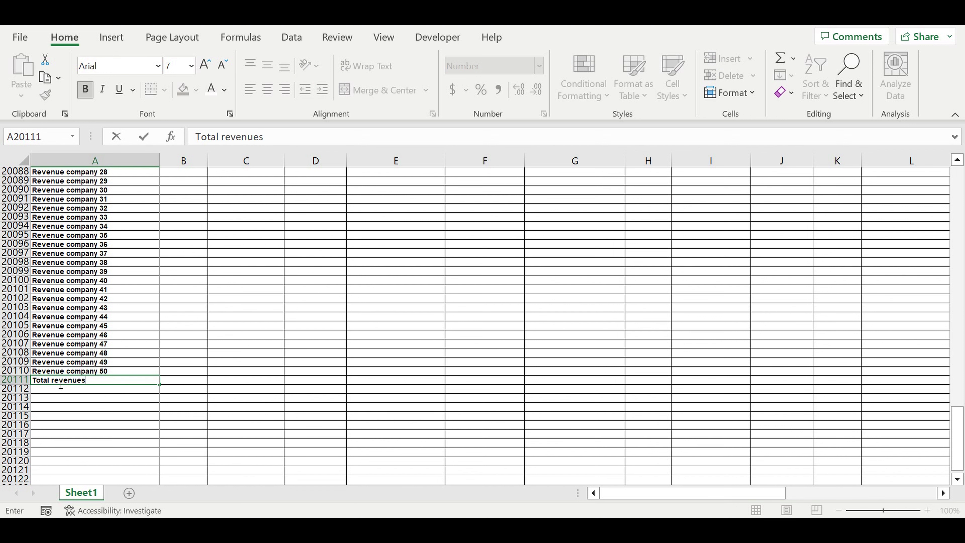
{"action": "key", "text": "Return"}
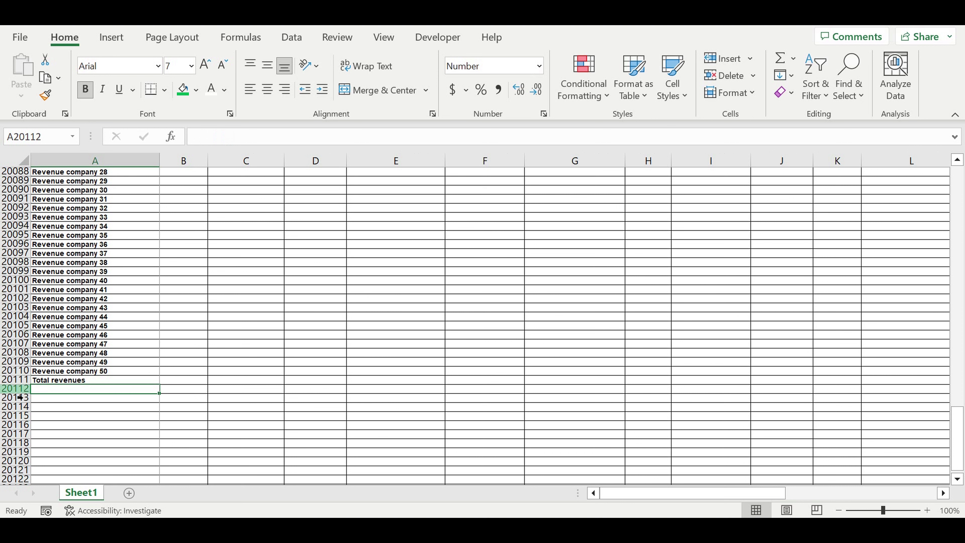
- Fill the whole of row 20112 with black and the "Total revenues" row 20111 with yellow
{"action": "left_click", "coordinate": [17, 389]}
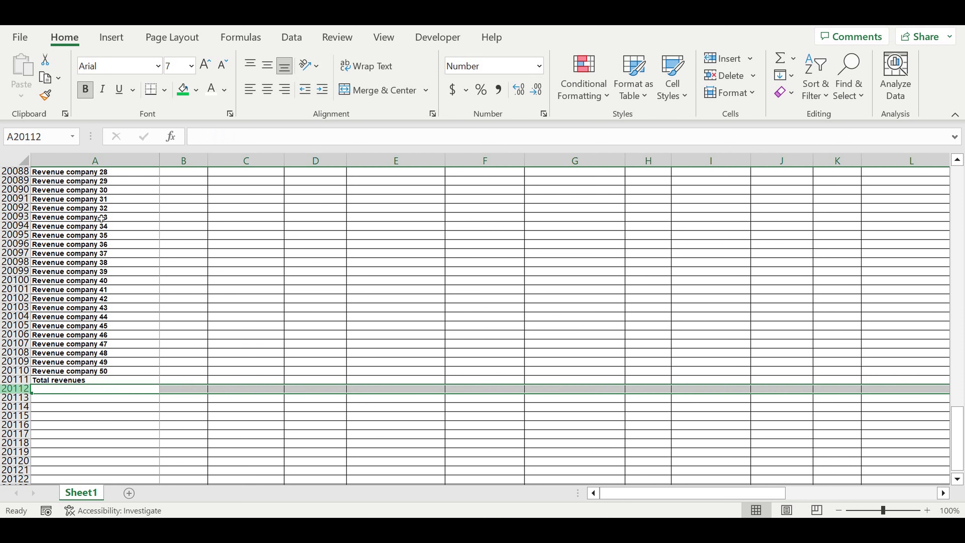
{"action": "left_click", "coordinate": [197, 90]}
{"action": "left_click", "coordinate": [195, 130]}
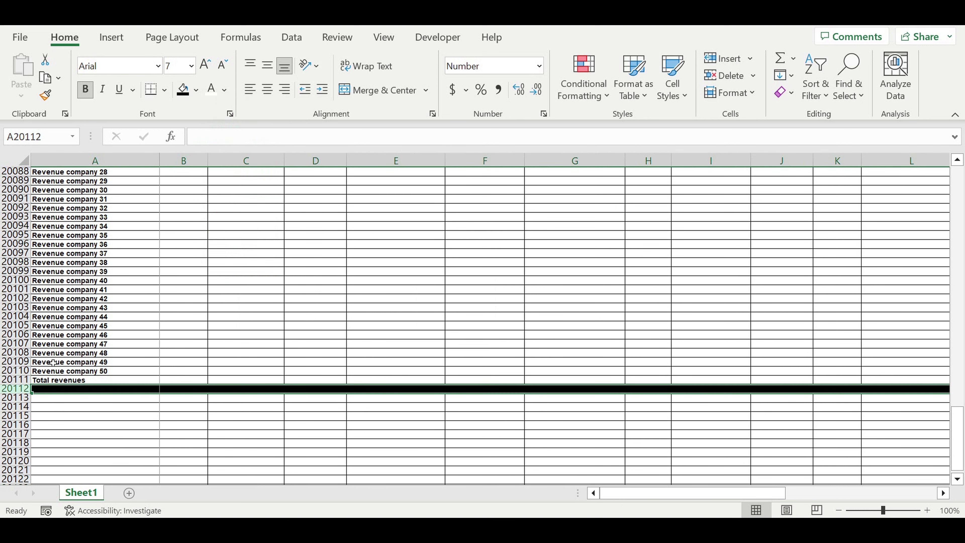
{"action": "left_click", "coordinate": [15, 380]}
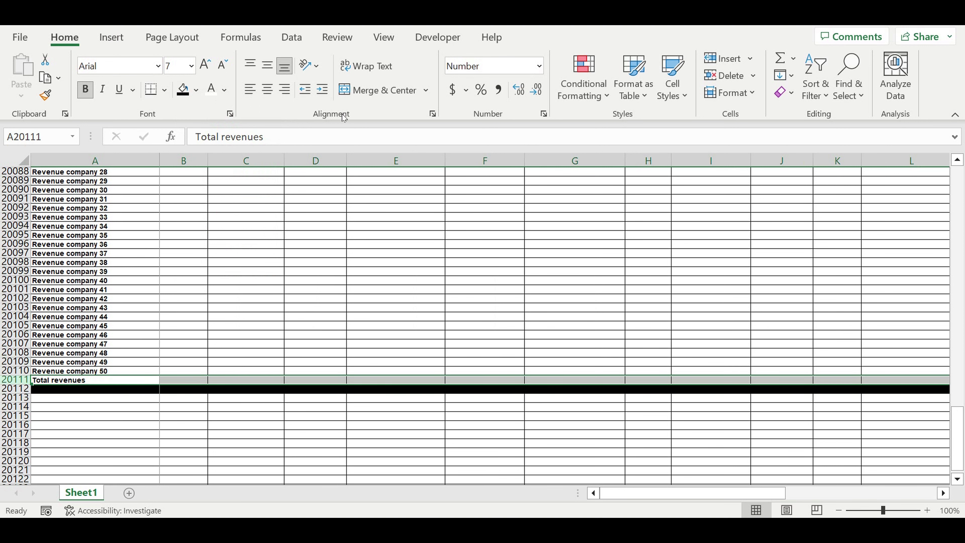
{"action": "left_click", "coordinate": [196, 90]}
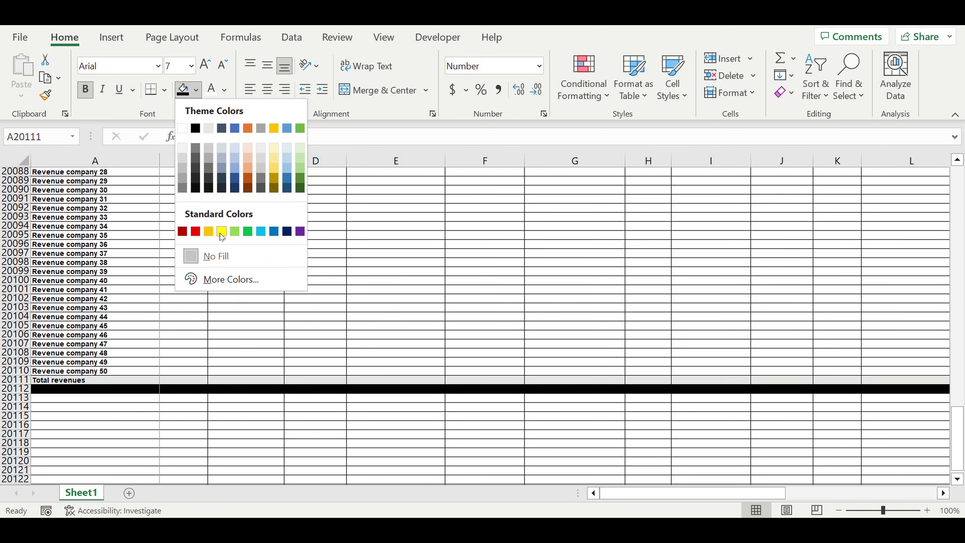
{"action": "left_click", "coordinate": [330, 277]}
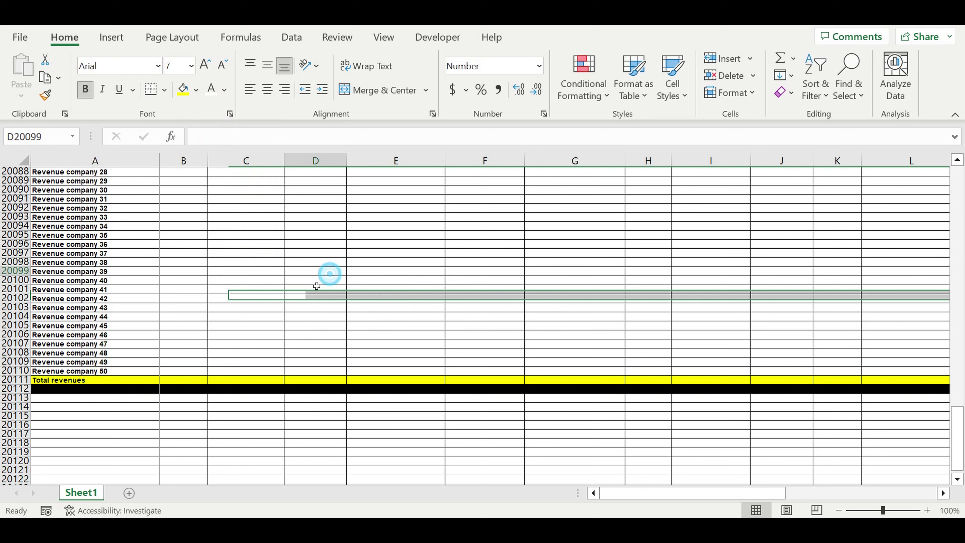
- Enter =SUM(B20061:B20110) in B20111 to total the January 2023 revenues of all companies
{"action": "left_click", "coordinate": [190, 380]}
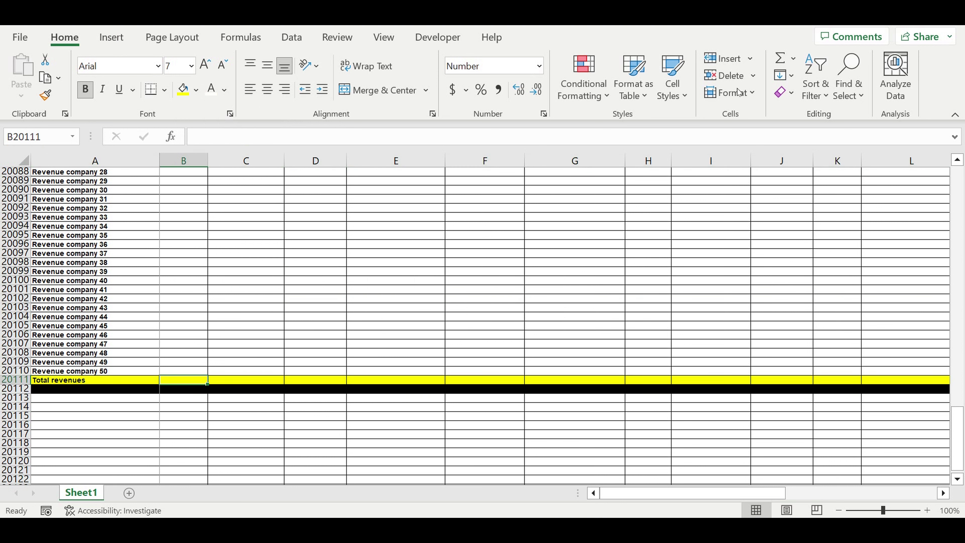
{"action": "left_click", "coordinate": [779, 58]}
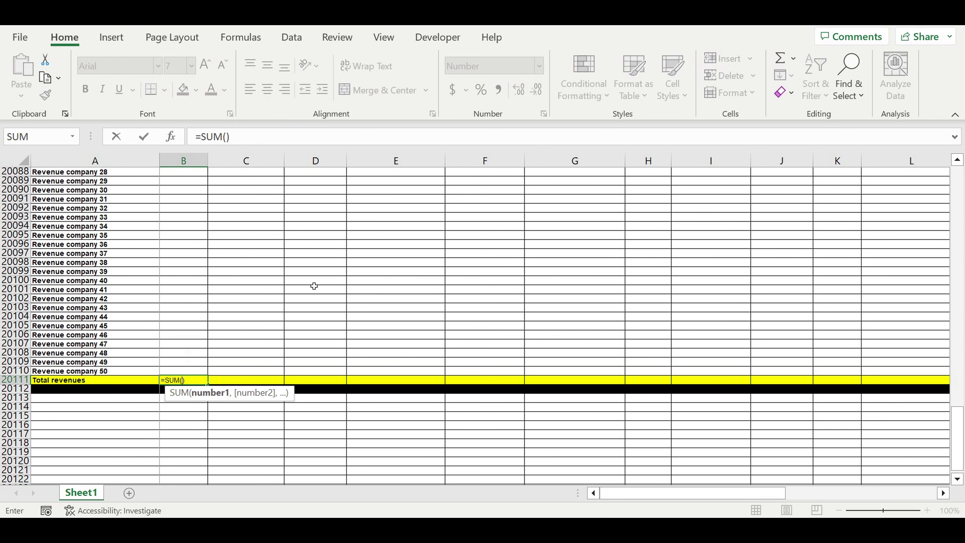
{"action": "left_click_drag", "start_coordinate": [178, 371], "coordinate": [192, 209]}
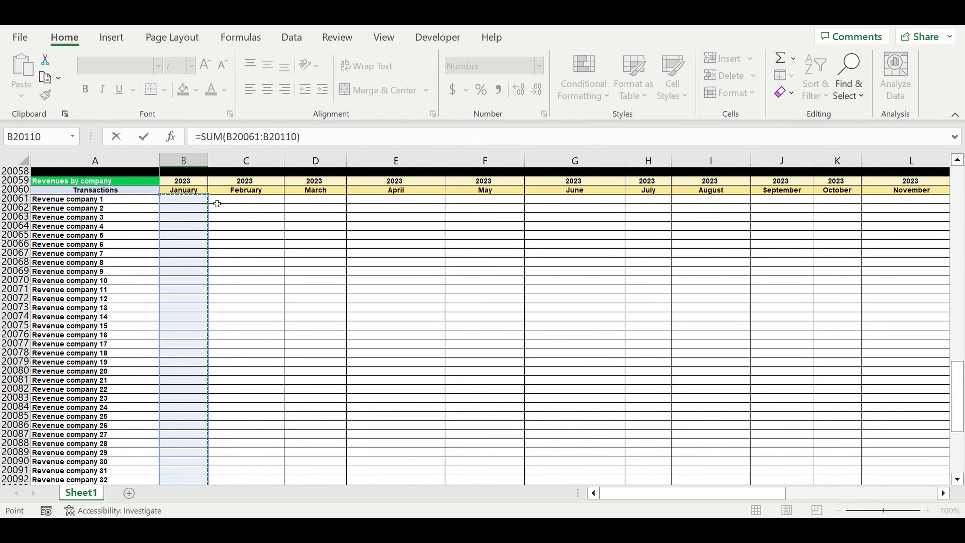
{"action": "key", "text": "Return"}
- Start a SUMIF formula in B20061 with the transaction list's revenue companies, E55:E10054, as its criteria range
{"action": "scroll", "coordinate": [268, 280], "scroll_direction": "up", "scroll_amount": 7}
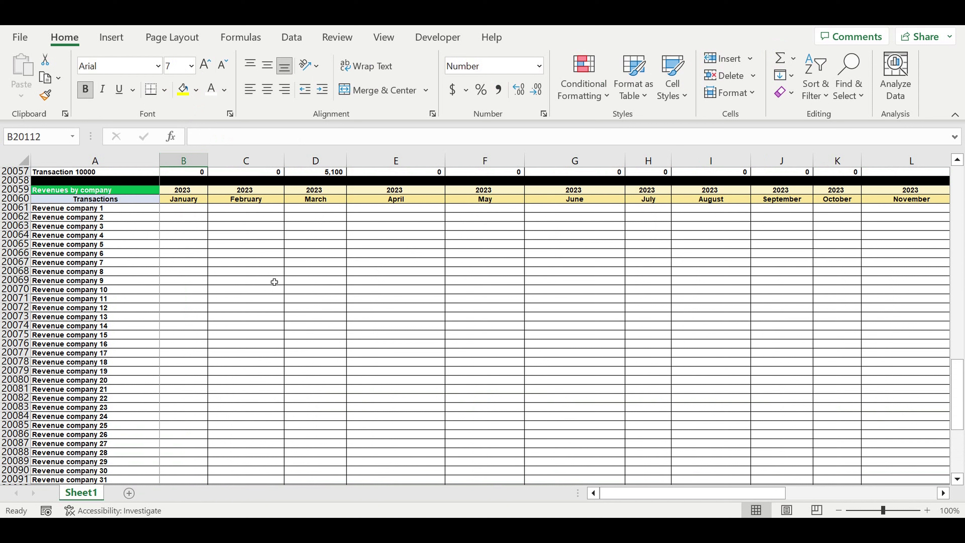
{"action": "left_click", "coordinate": [78, 190]}
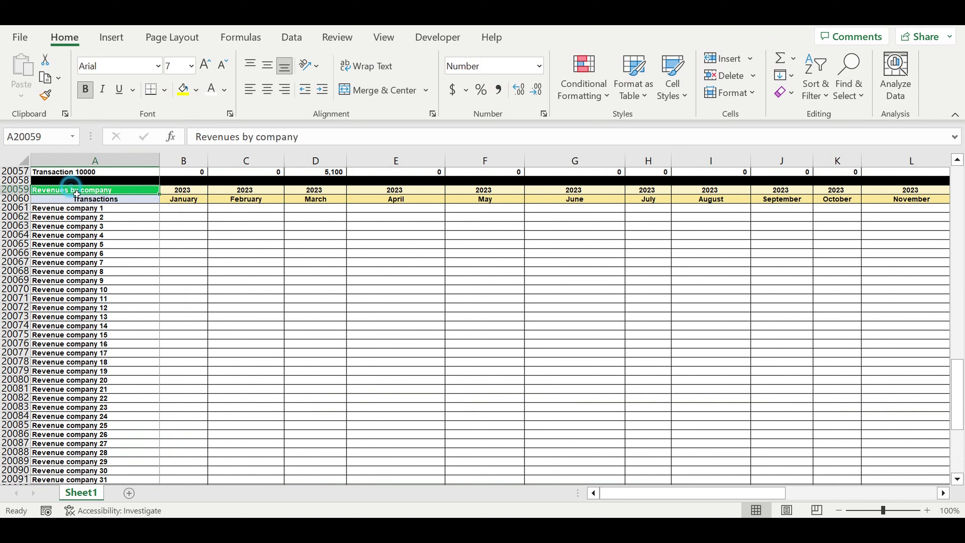
{"action": "left_click", "coordinate": [186, 209]}
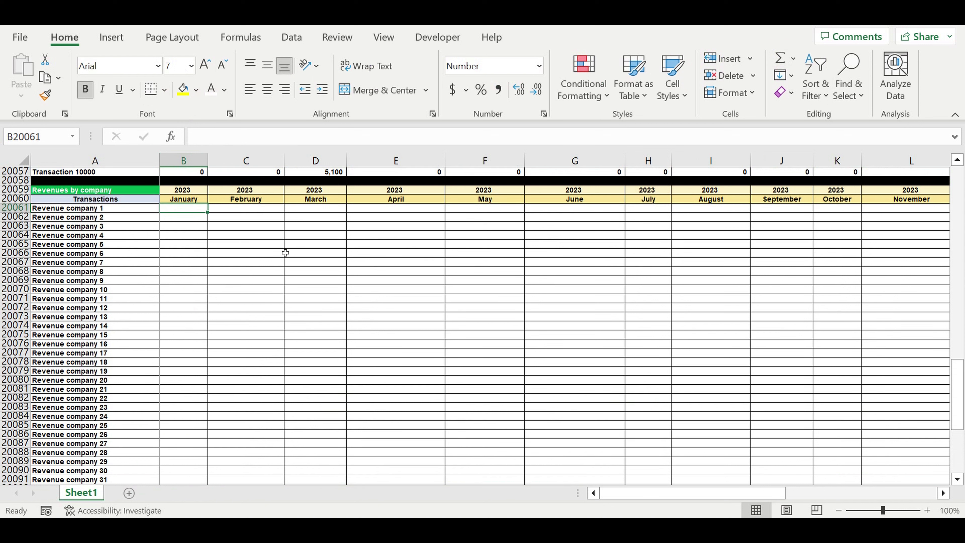
{"action": "type", "text": "="}
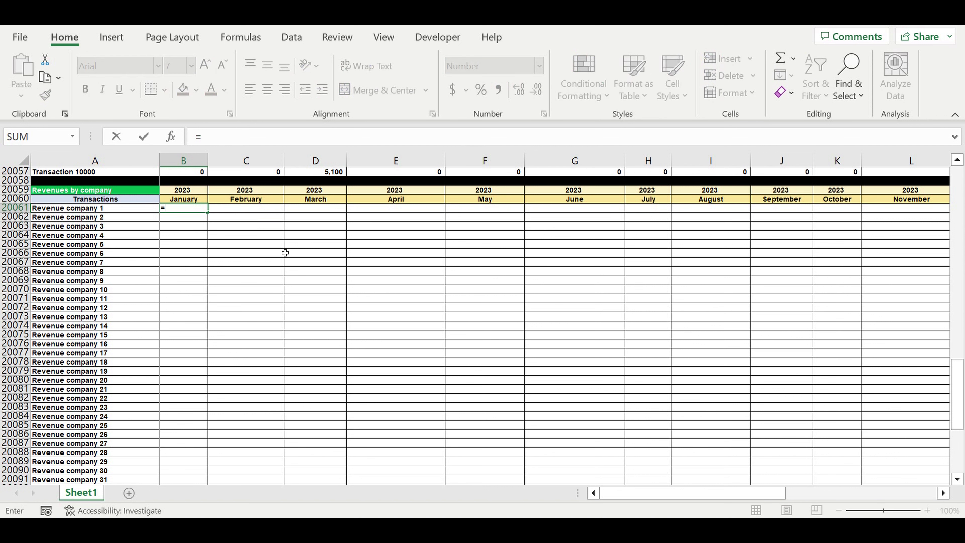
{"action": "type", "text": "sumif"}
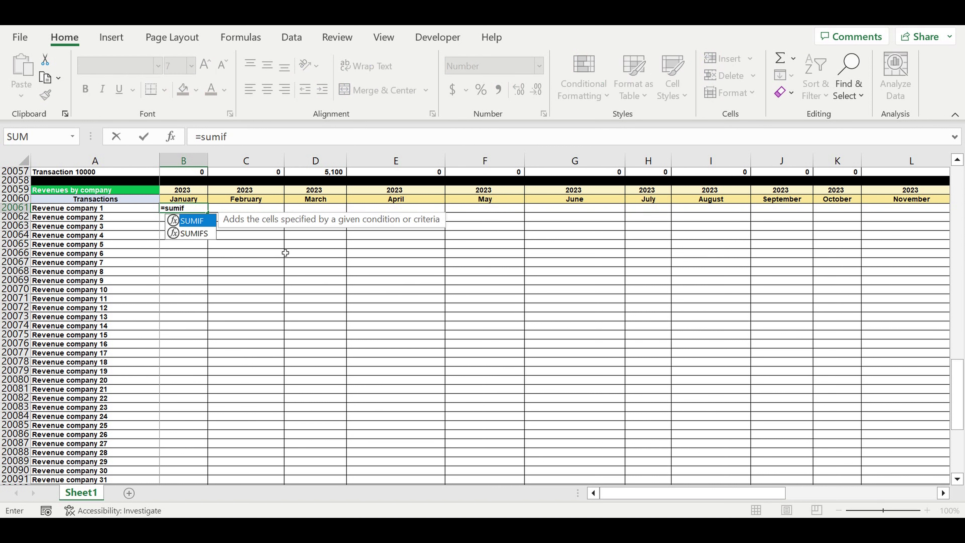
{"action": "type", "text": "("}
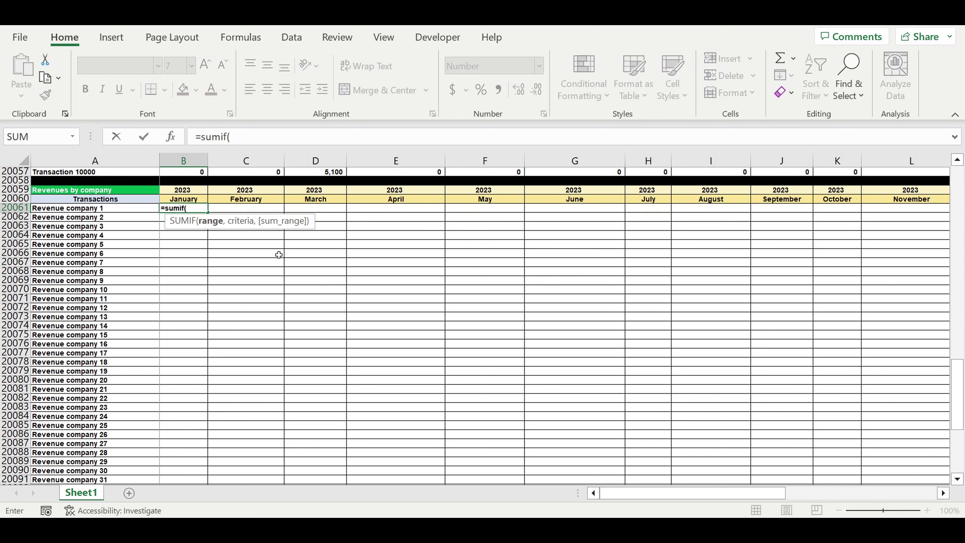
{"action": "scroll", "coordinate": [277, 249], "scroll_direction": "up", "scroll_amount": 3}
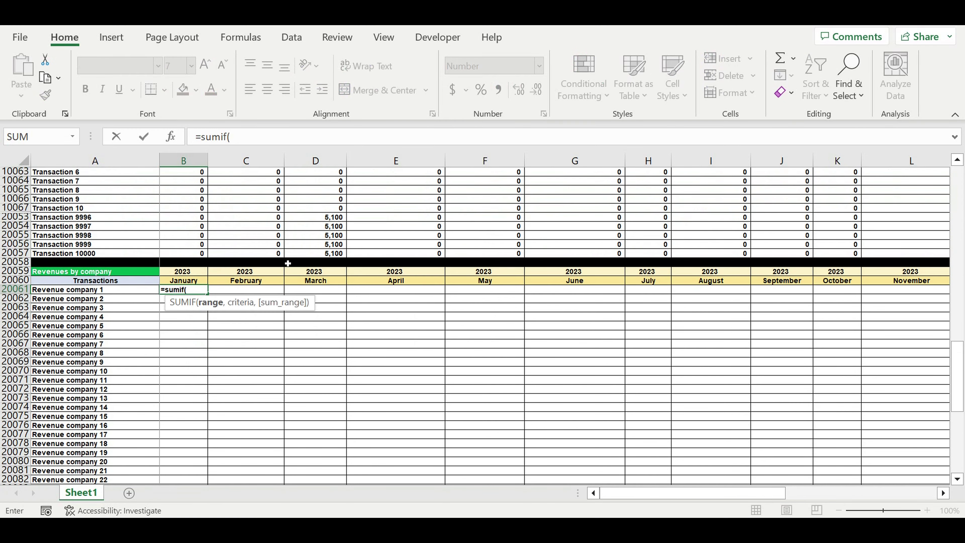
{"action": "scroll", "coordinate": [362, 275], "scroll_direction": "up", "scroll_amount": 12}
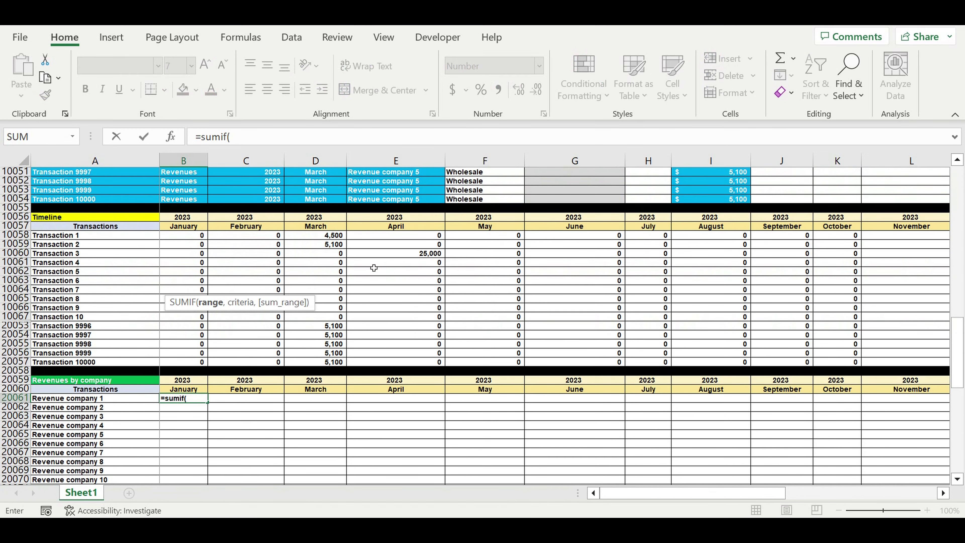
{"action": "scroll", "coordinate": [410, 277], "scroll_direction": "up", "scroll_amount": 5}
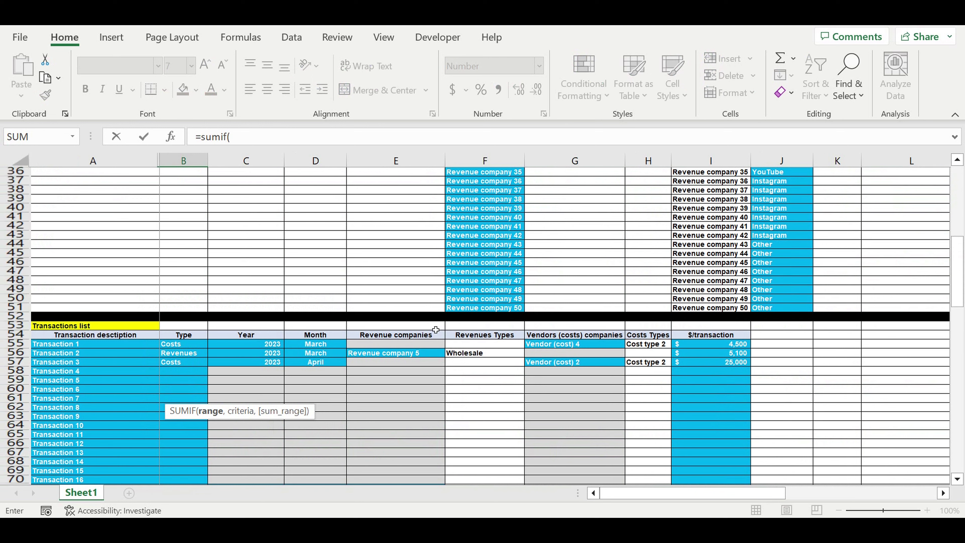
{"action": "scroll", "coordinate": [435, 329], "scroll_direction": "down", "scroll_amount": 3}
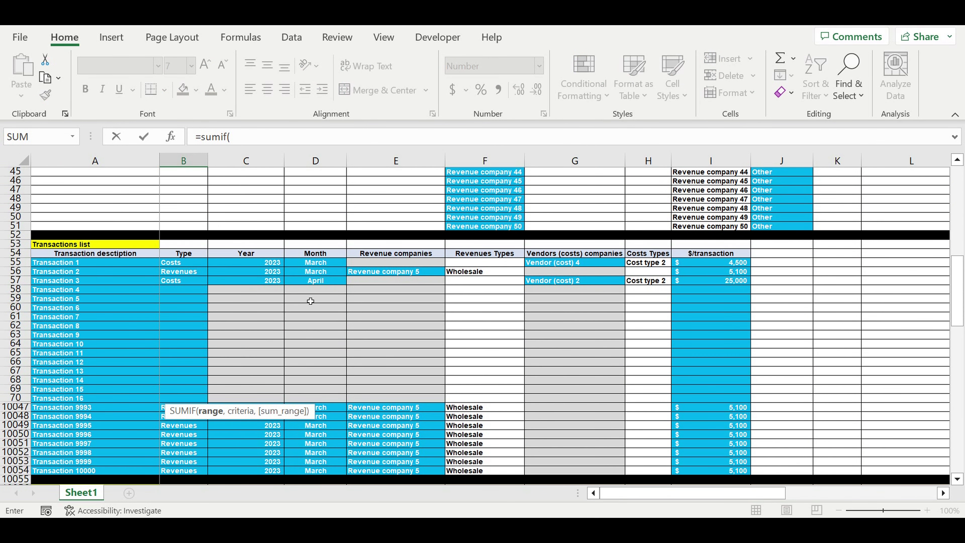
{"action": "left_click_drag", "start_coordinate": [389, 474], "coordinate": [395, 264]}
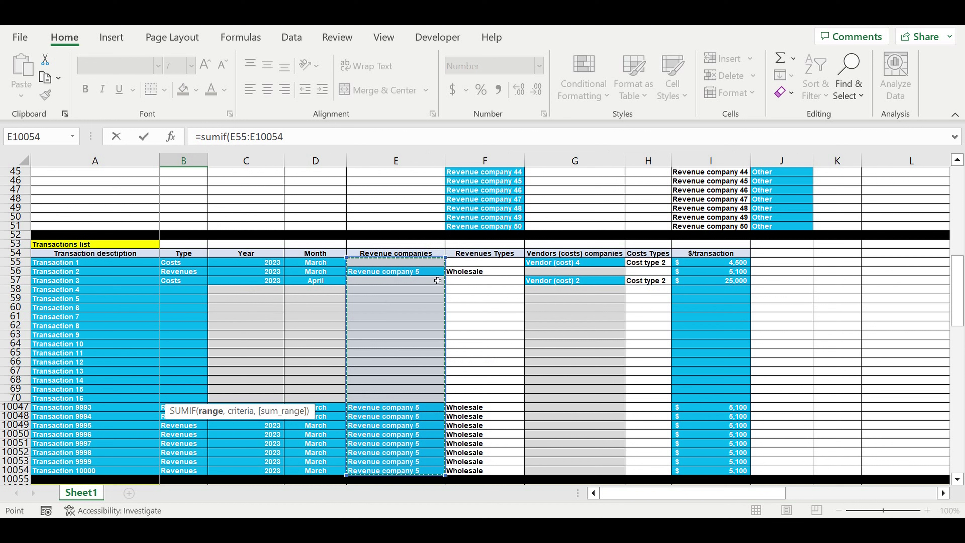
- Make the SUMIF criteria range fully absolute as $E$55:$E$10054
{"action": "left_click", "coordinate": [237, 140]}
{"action": "type", "text": "$"}
{"action": "key", "text": "Right"}
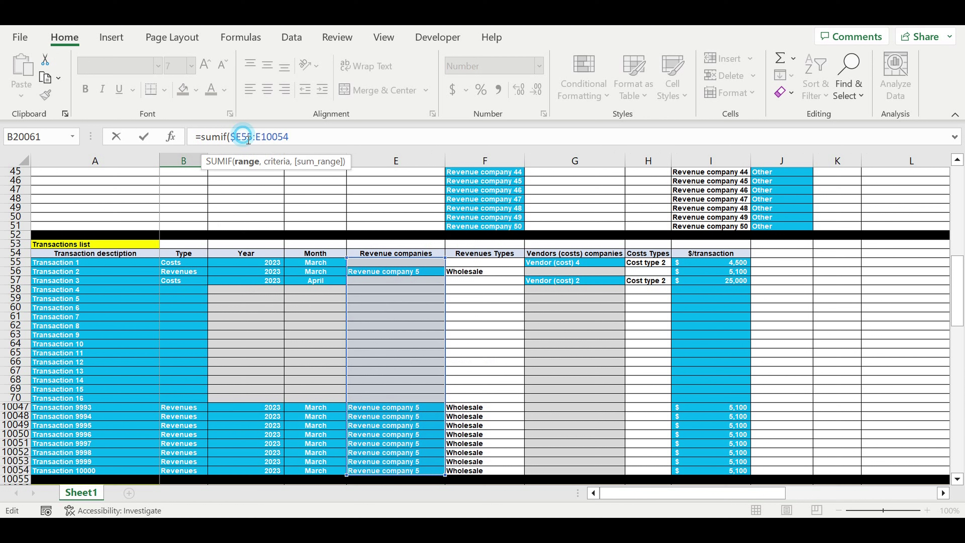
{"action": "type", "text": "$E"}
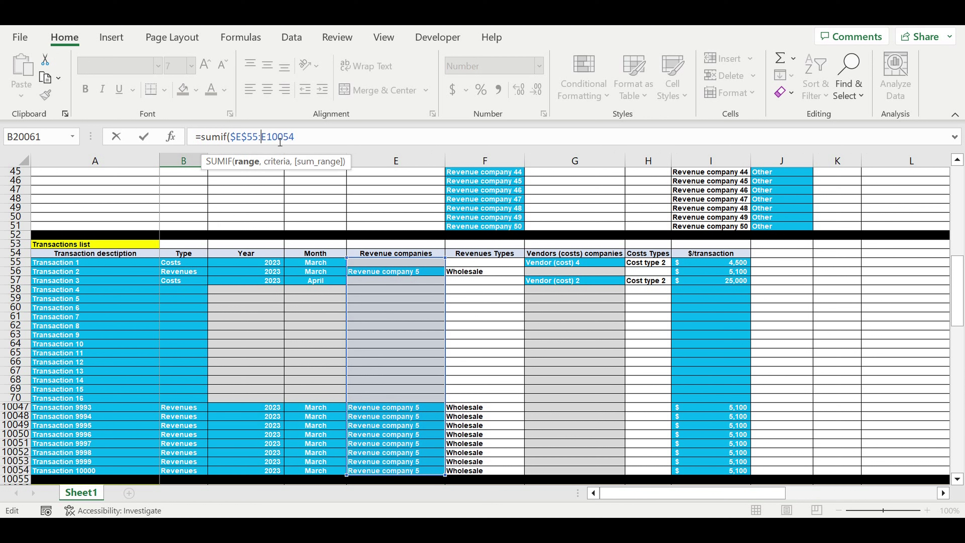
{"action": "type", "text": "$"}
{"action": "key", "text": "Left"}
{"action": "type", "text": "$"}
{"action": "type", "text": ","}
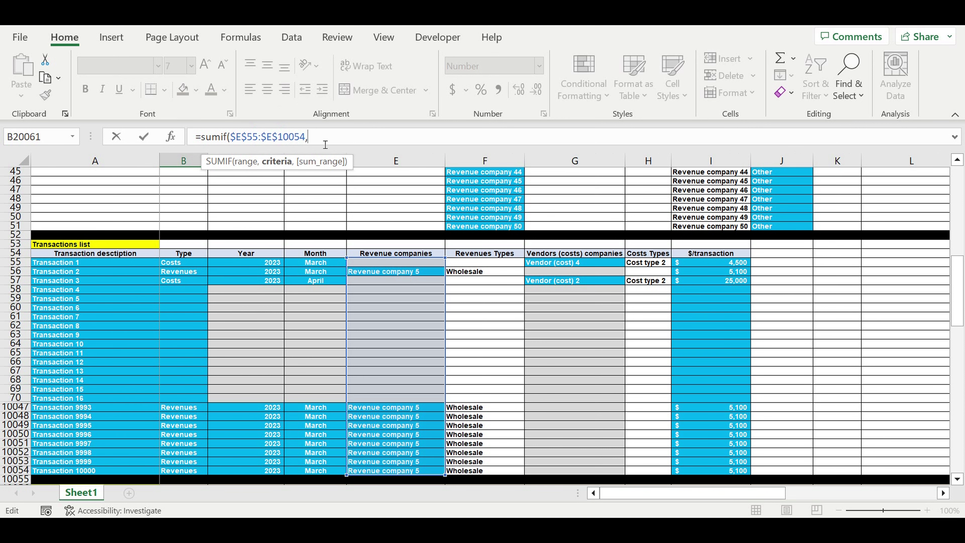
- Set the SUMIF criteria to the Revenue company 1 label with its column locked, $A20061
{"action": "scroll", "coordinate": [205, 344], "scroll_direction": "down", "scroll_amount": 12}
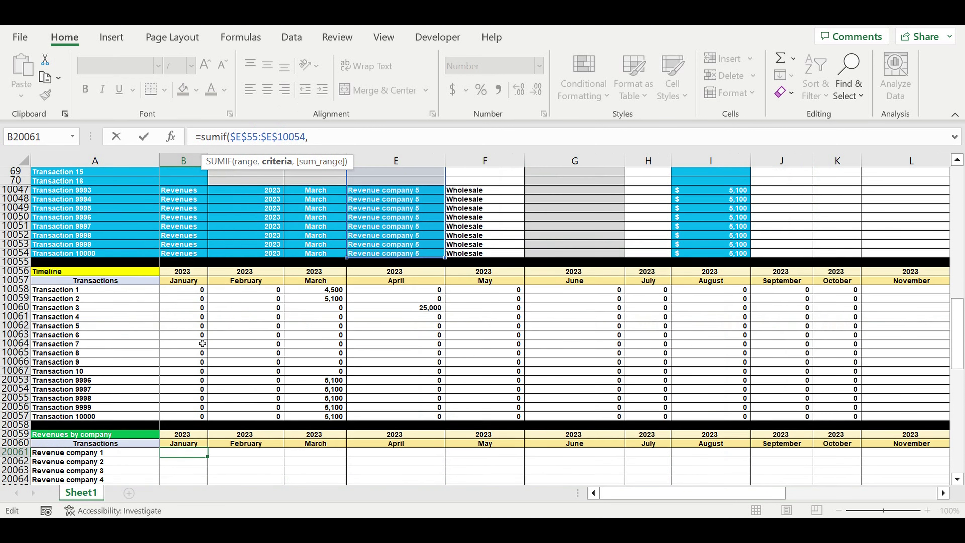
{"action": "scroll", "coordinate": [205, 344], "scroll_direction": "down", "scroll_amount": 3}
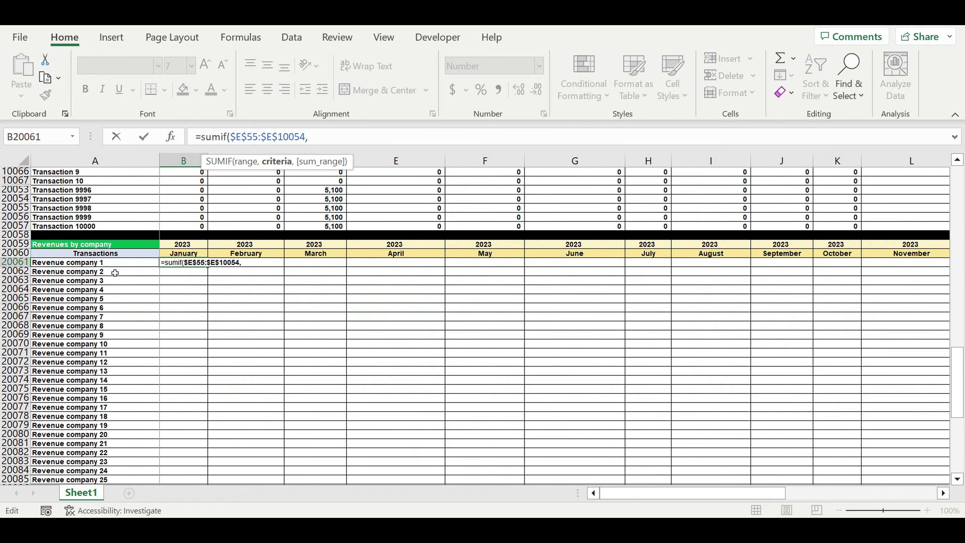
{"action": "left_click", "coordinate": [109, 263]}
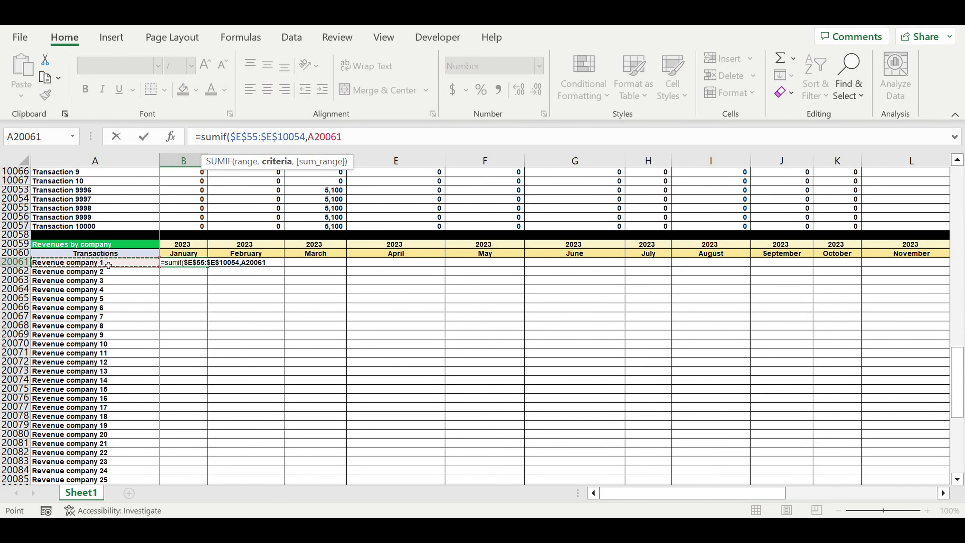
{"action": "left_click", "coordinate": [308, 141]}
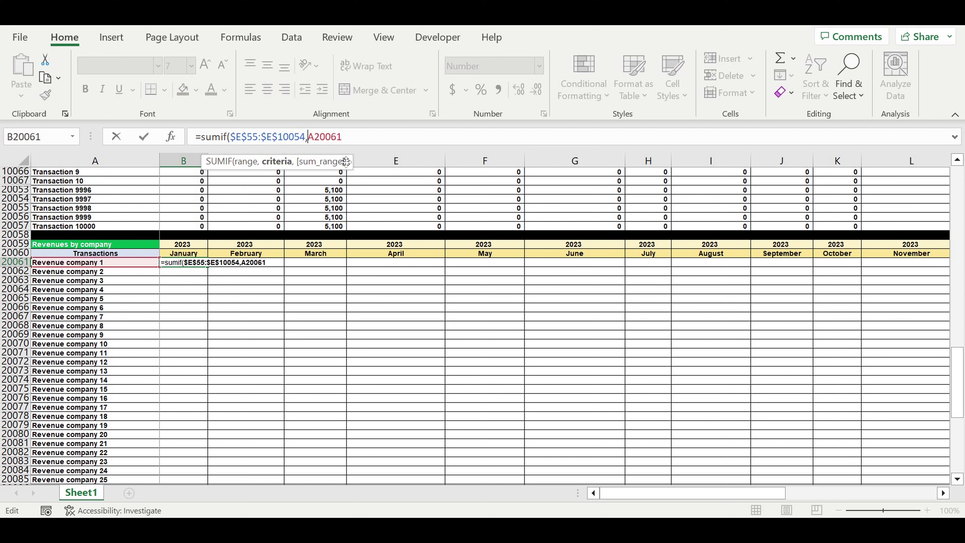
{"action": "type", "text": "$"}
{"action": "type", "text": ","}
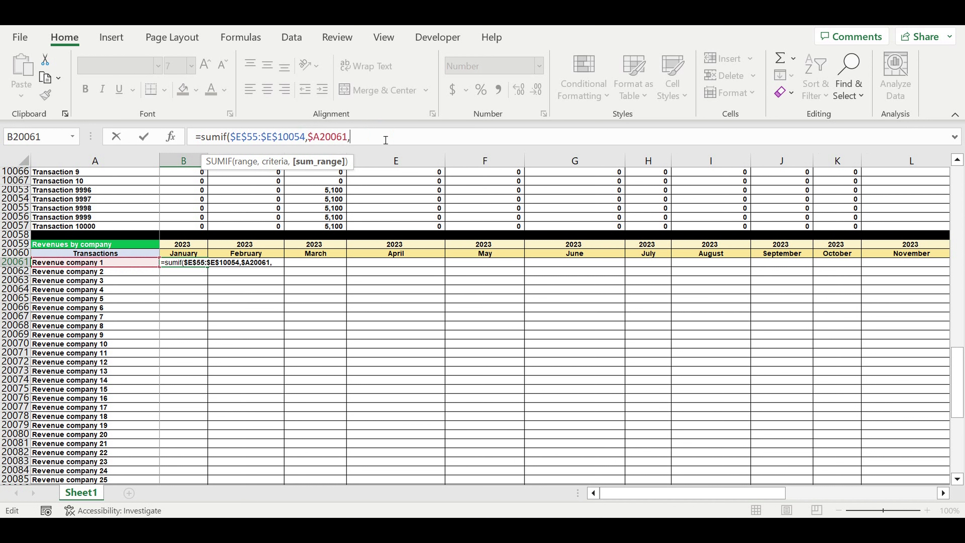
- Complete the SUMIF in B20061 with the timeline's January 2023 amounts as row-locked sum range, B$10058:B$20057
{"action": "scroll", "coordinate": [267, 232], "scroll_direction": "up", "scroll_amount": 3}
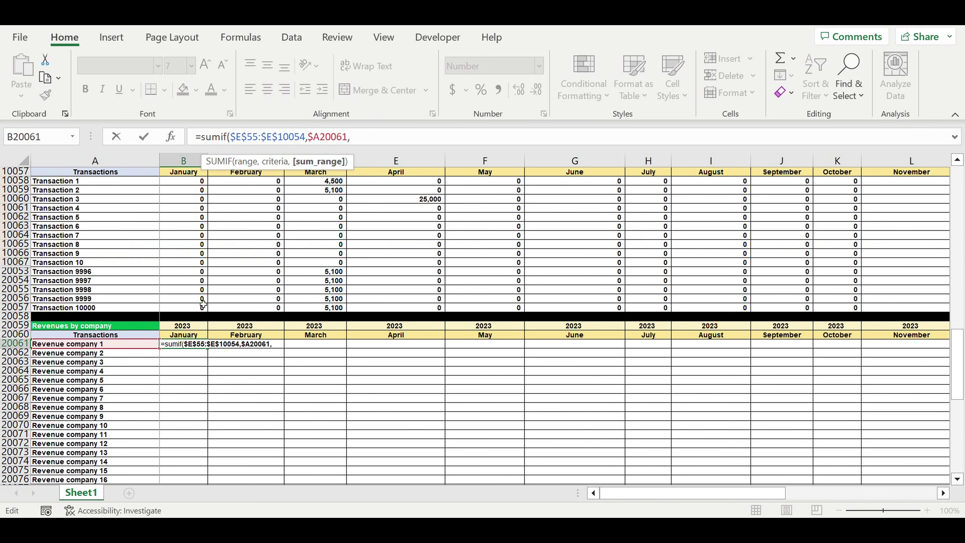
{"action": "left_click_drag", "start_coordinate": [182, 310], "coordinate": [183, 180]}
{"action": "left_click_drag", "start_coordinate": [192, 111], "coordinate": [191, 209]}
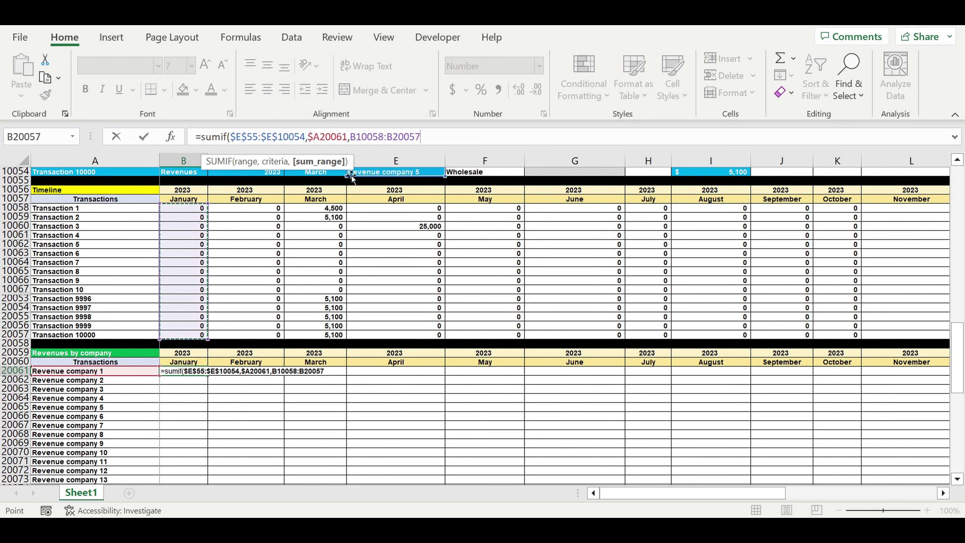
{"action": "left_click", "coordinate": [373, 144]}
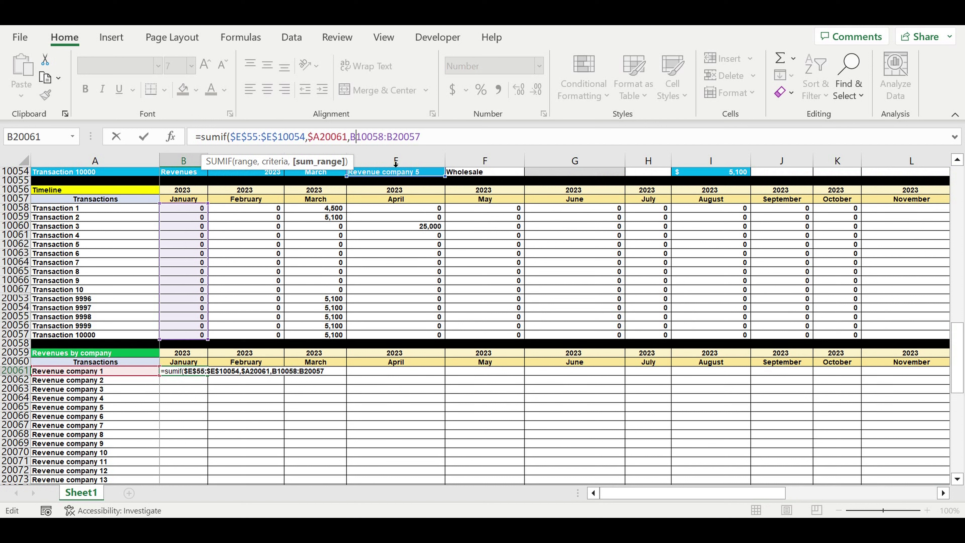
{"action": "type", "text": "$"}
{"action": "left_click", "coordinate": [398, 137]}
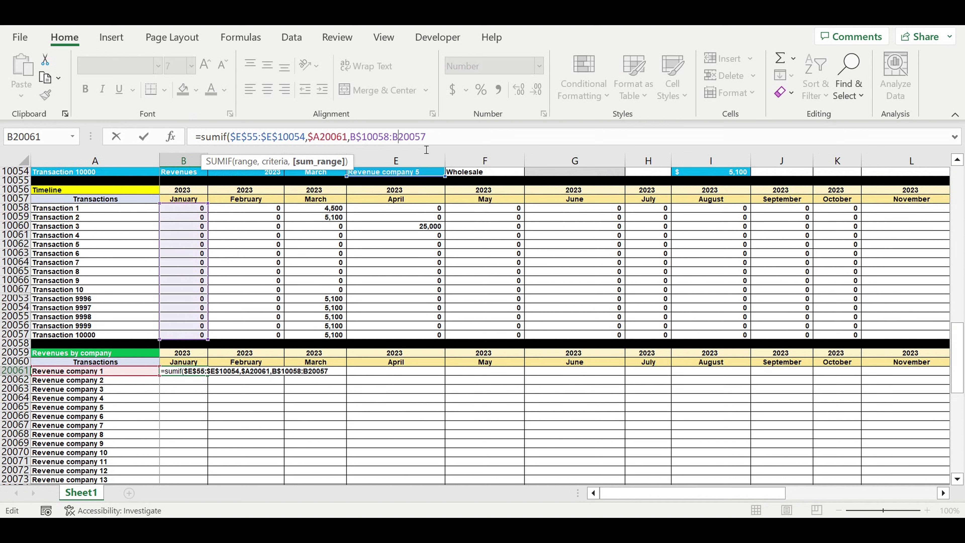
{"action": "type", "text": "$"}
{"action": "type", "text": ")"}
{"action": "key", "text": "Return"}
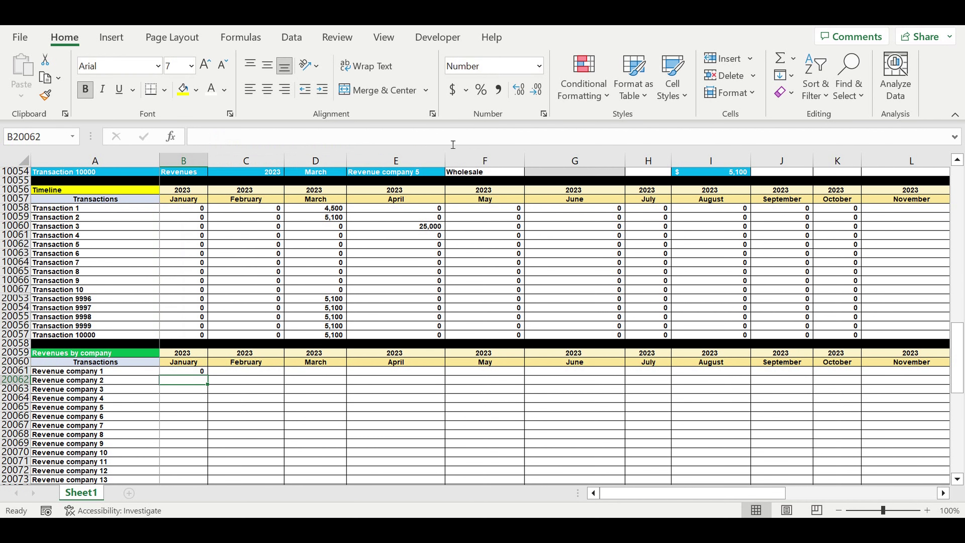
- Fill the SUMIF formula in B20061 down to Revenue company 50 in B20110
{"action": "scroll", "coordinate": [340, 319], "scroll_direction": "down", "scroll_amount": 4}
{"action": "left_click", "coordinate": [192, 265]}
{"action": "left_click_drag", "start_coordinate": [211, 293], "coordinate": [241, 459]}
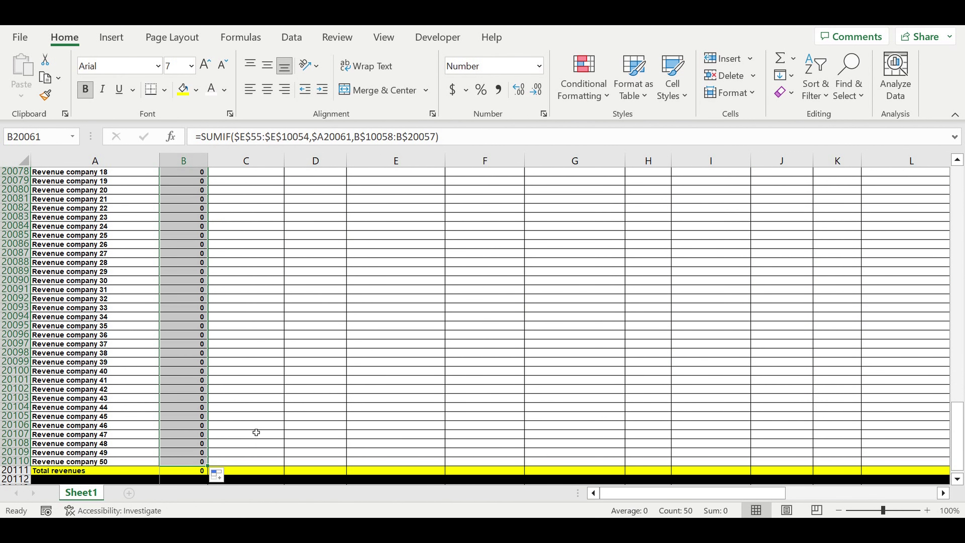
- Fill the January 2023 formulas in B20061:B20111, including the total row, across to November 2023 in column L
{"action": "scroll", "coordinate": [248, 401], "scroll_direction": "up", "scroll_amount": 4}
{"action": "scroll", "coordinate": [239, 357], "scroll_direction": "up", "scroll_amount": 7}
{"action": "left_click", "coordinate": [270, 352]}
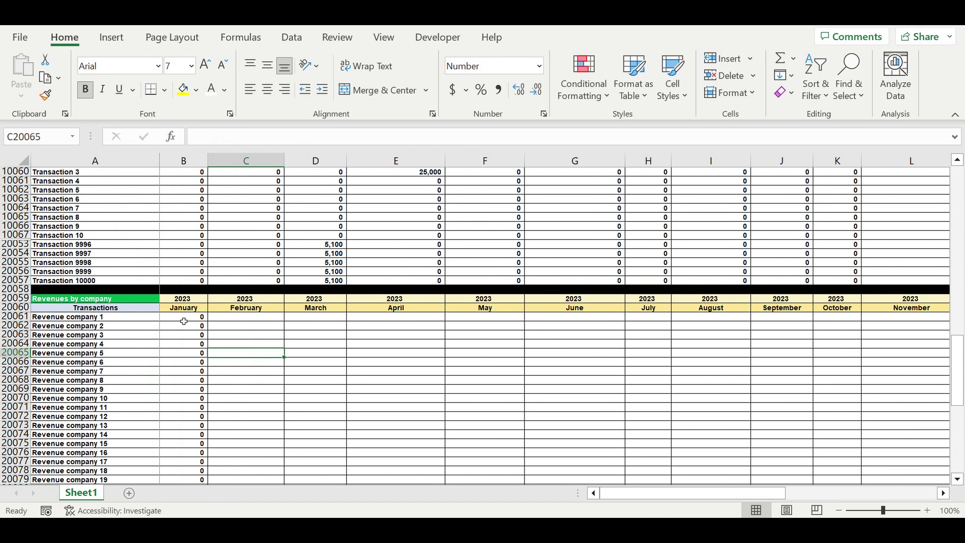
{"action": "left_click_drag", "start_coordinate": [183, 318], "coordinate": [197, 505]}
{"action": "left_click_drag", "start_coordinate": [202, 436], "coordinate": [623, 327]}
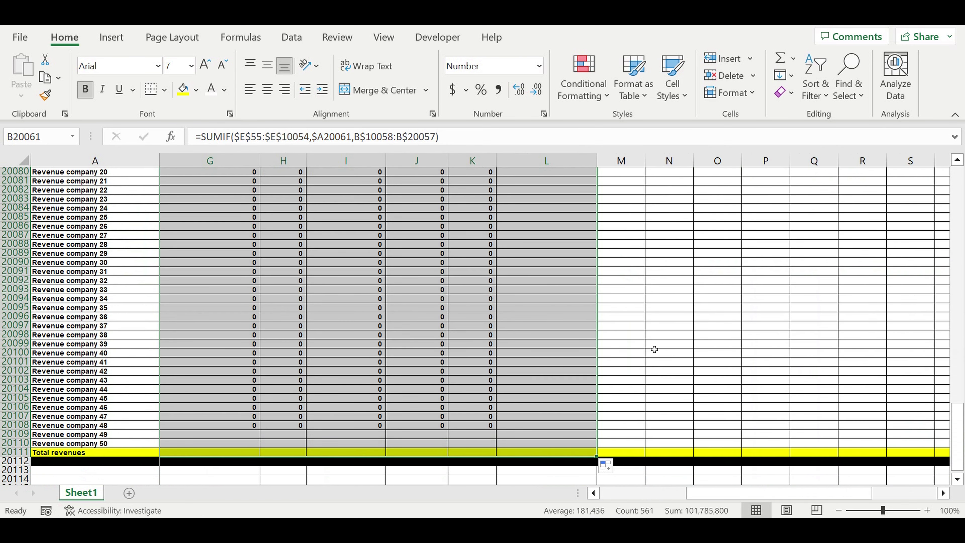
- Extend the company revenue and total formulas from column L across to December 2024 in column Y
{"action": "scroll", "coordinate": [653, 344], "scroll_direction": "up", "scroll_amount": 6}
{"action": "scroll", "coordinate": [654, 343], "scroll_direction": "up", "scroll_amount": 7}
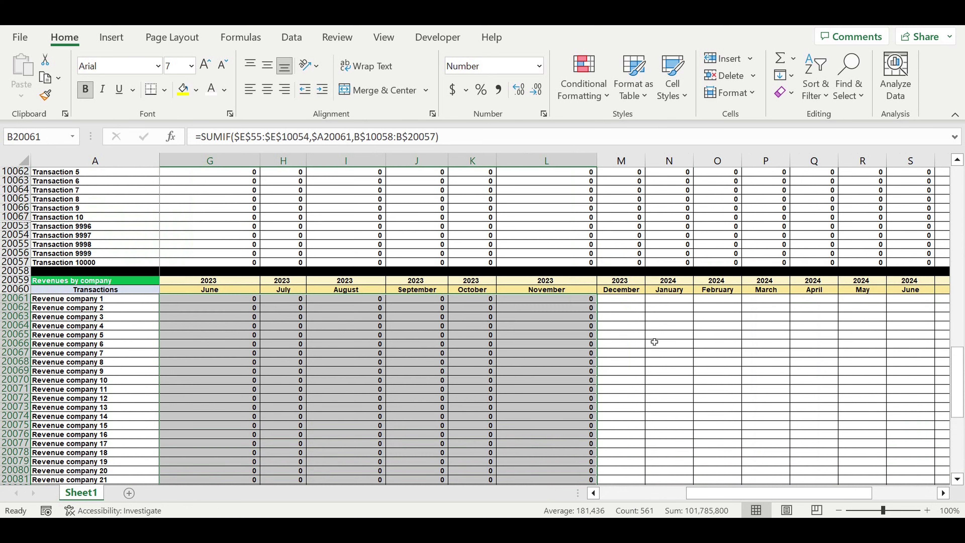
{"action": "left_click_drag", "start_coordinate": [752, 495], "coordinate": [927, 492]}
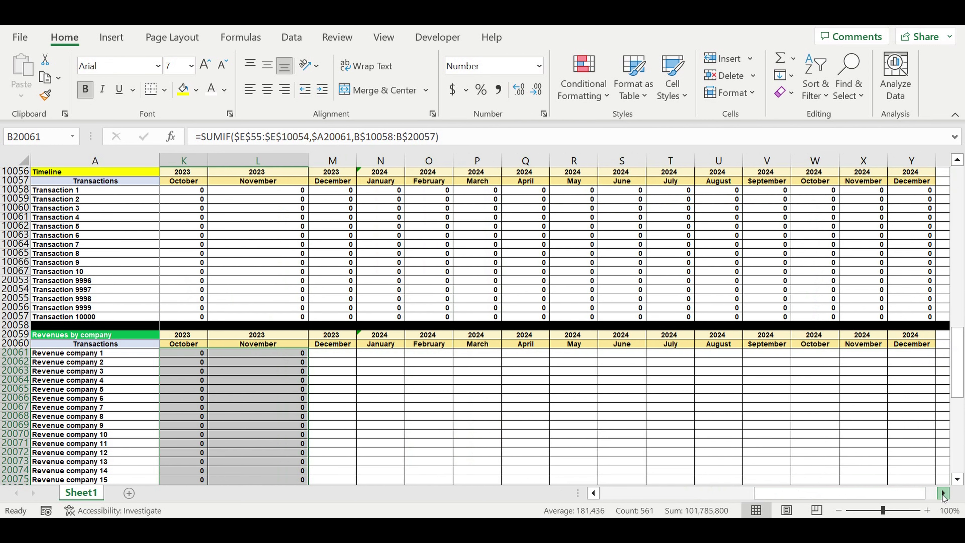
{"action": "left_click", "coordinate": [943, 493]}
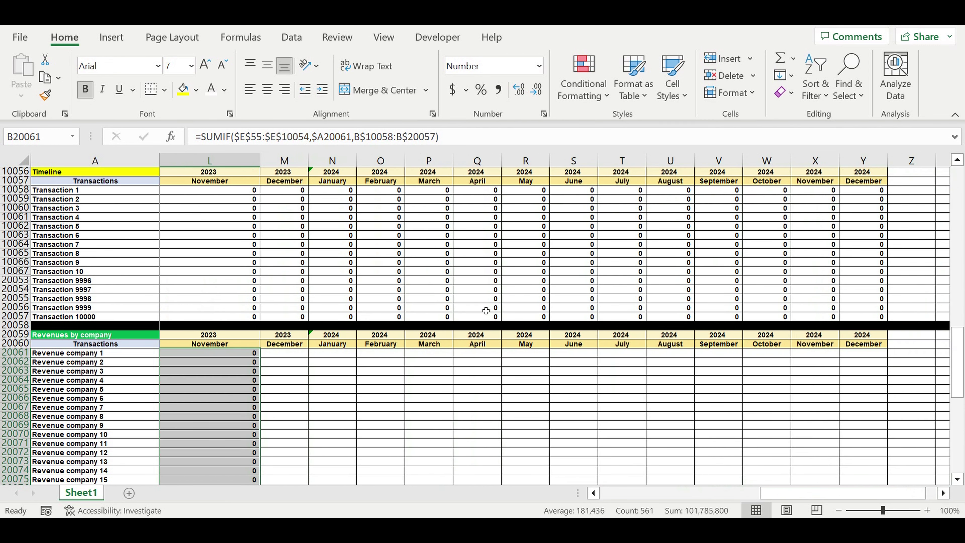
{"action": "scroll", "coordinate": [485, 310], "scroll_direction": "down", "scroll_amount": 14}
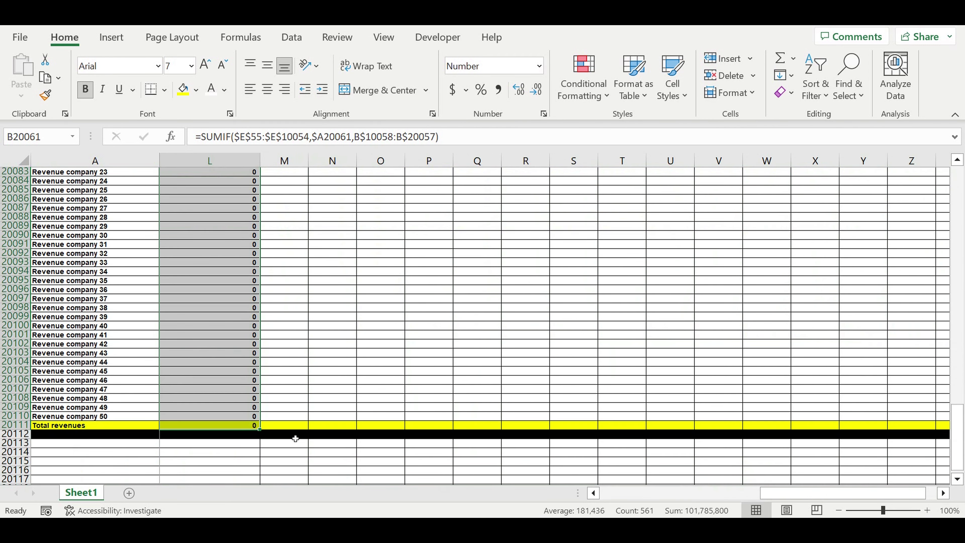
{"action": "left_click_drag", "start_coordinate": [269, 433], "coordinate": [882, 384]}
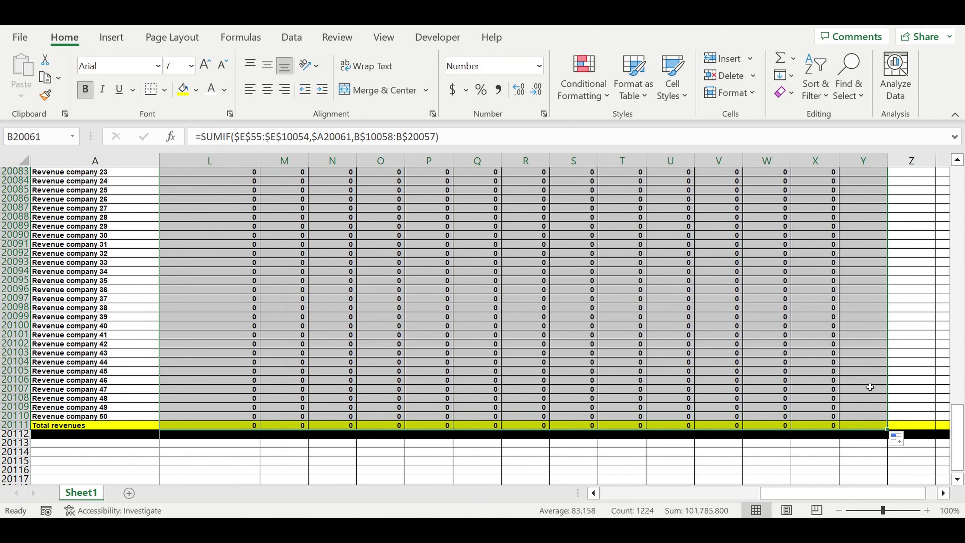
- Compare the March 2023 company revenues with the timeline's March transactions, checking Revenue company 10's formula in D20070
{"action": "left_click", "coordinate": [665, 310]}
{"action": "left_click_drag", "start_coordinate": [767, 493], "coordinate": [530, 490]}
{"action": "scroll", "coordinate": [511, 401], "scroll_direction": "up", "scroll_amount": 1}
{"action": "scroll", "coordinate": [511, 401], "scroll_direction": "up", "scroll_amount": 15}
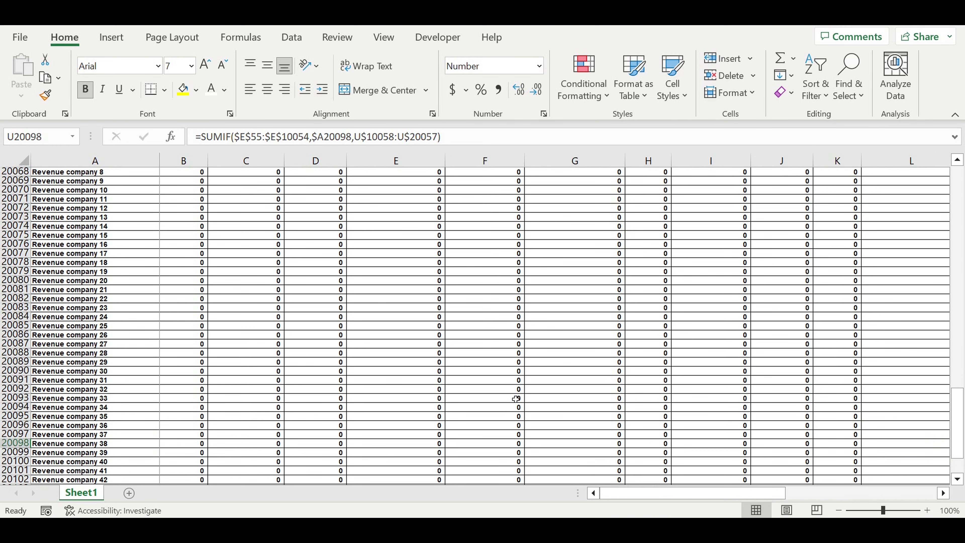
{"action": "scroll", "coordinate": [516, 399], "scroll_direction": "down", "scroll_amount": 2}
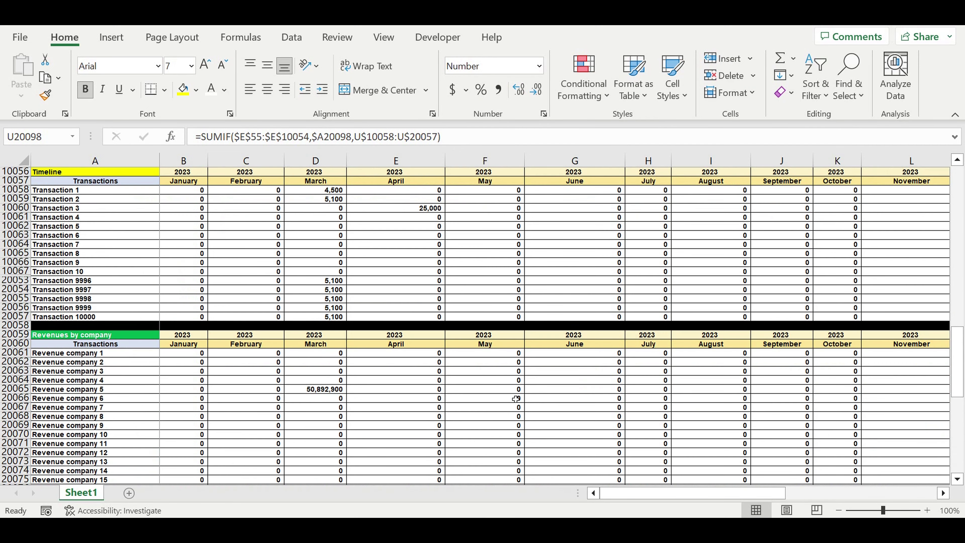
{"action": "left_click_drag", "start_coordinate": [325, 192], "coordinate": [317, 319]}
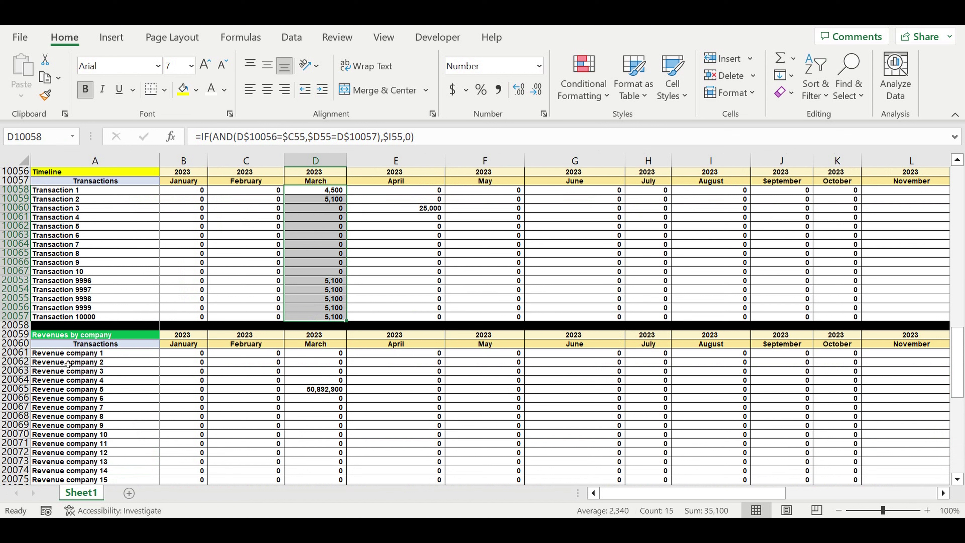
{"action": "left_click_drag", "start_coordinate": [61, 356], "coordinate": [76, 425]}
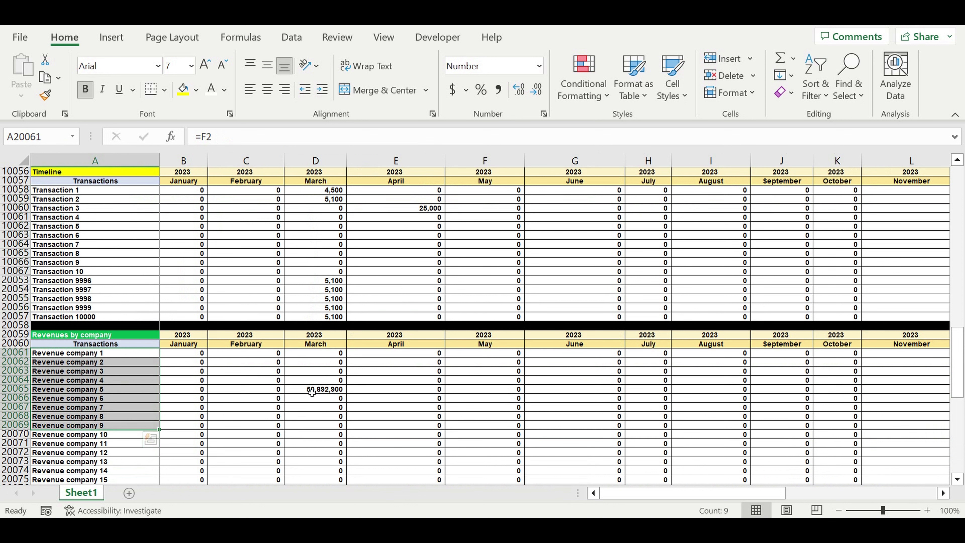
{"action": "left_click", "coordinate": [98, 356]}
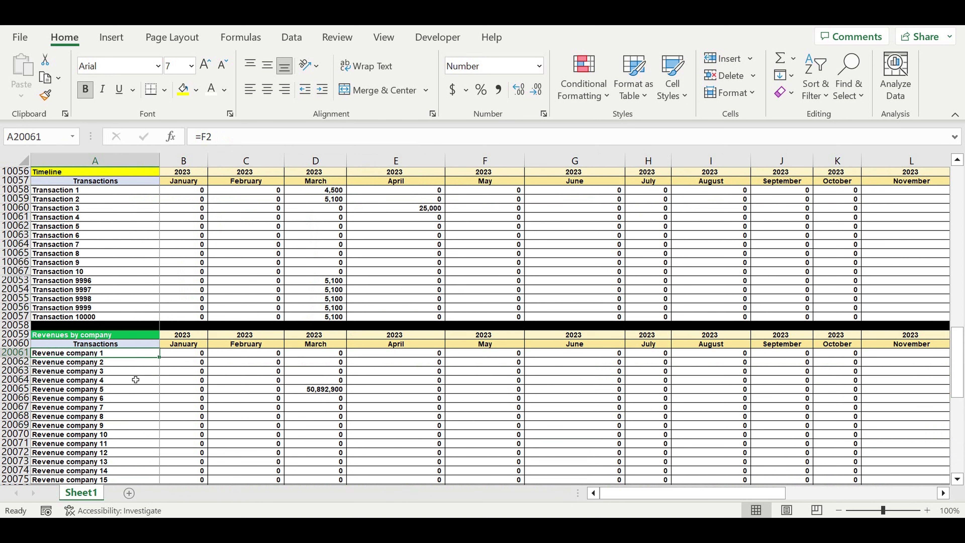
{"action": "left_click", "coordinate": [110, 436]}
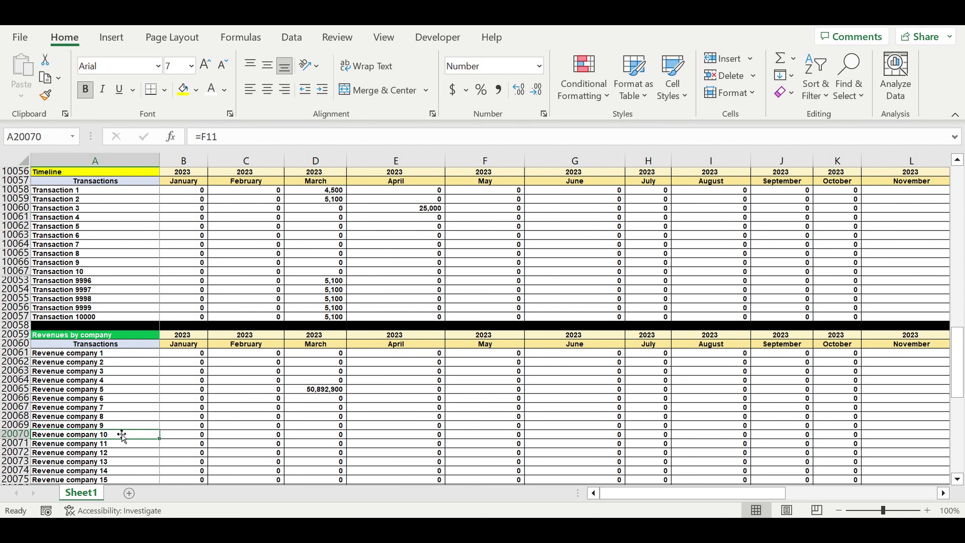
{"action": "left_click", "coordinate": [311, 436]}
- Set the type of Transaction 5 in the transactions list to Revenues
{"action": "scroll", "coordinate": [320, 387], "scroll_direction": "up", "scroll_amount": 14}
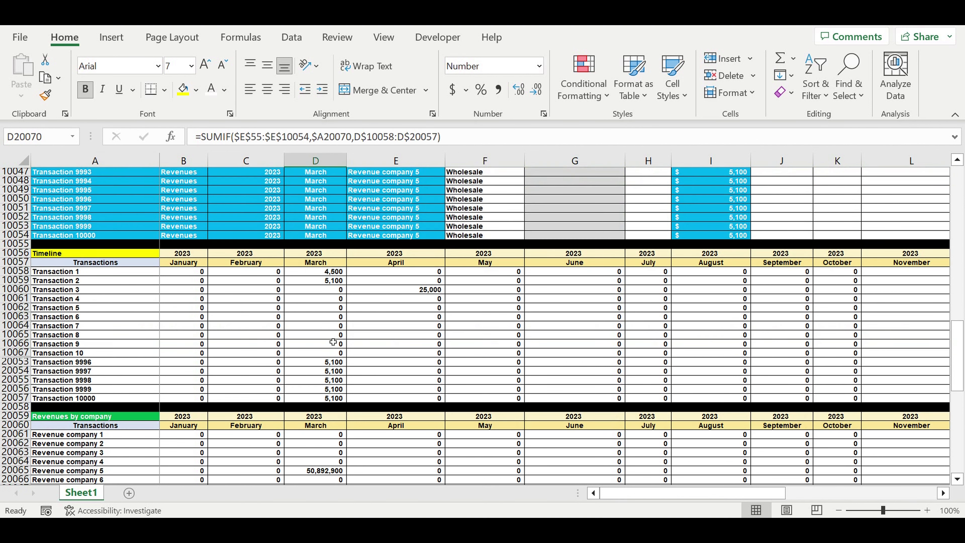
{"action": "scroll", "coordinate": [302, 360], "scroll_direction": "down", "scroll_amount": 3}
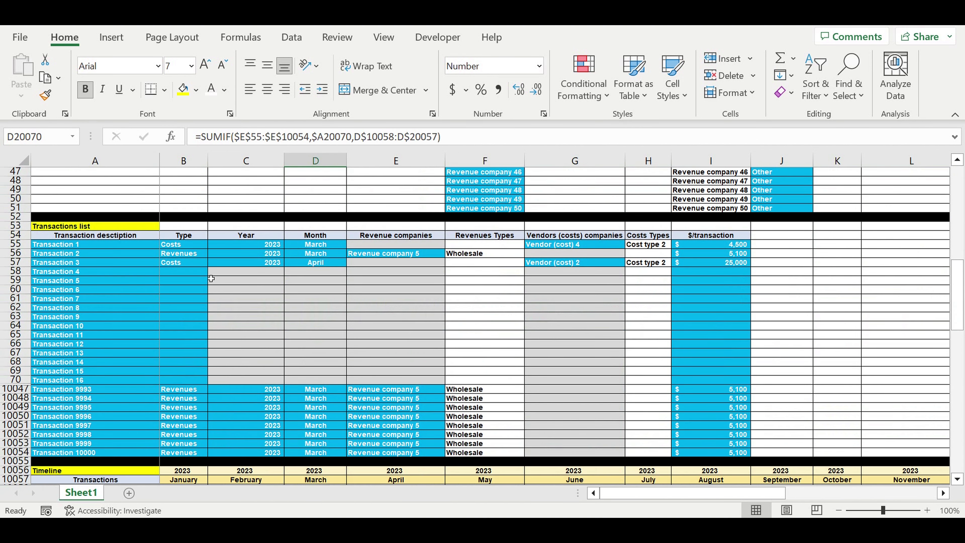
{"action": "left_click", "coordinate": [130, 272]}
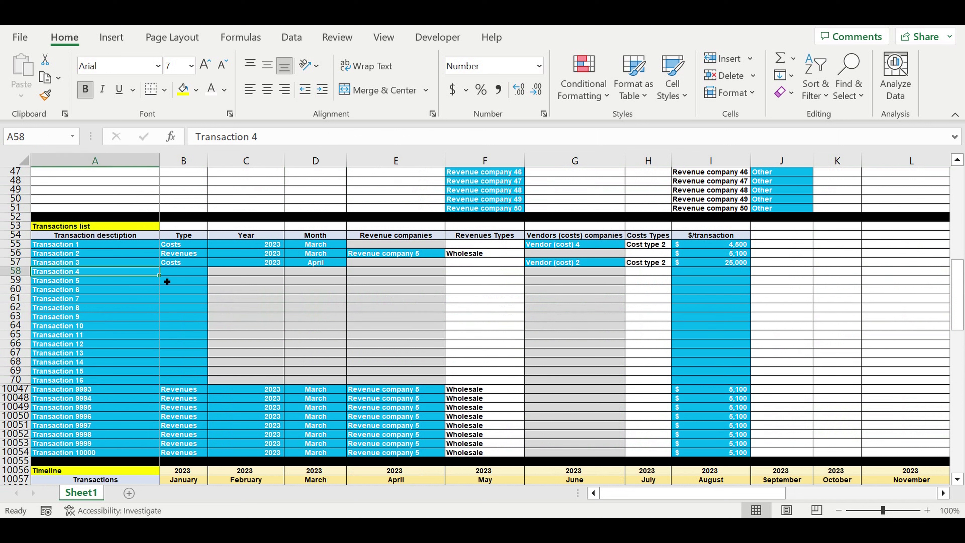
{"action": "left_click", "coordinate": [187, 280]}
{"action": "left_click", "coordinate": [212, 280]}
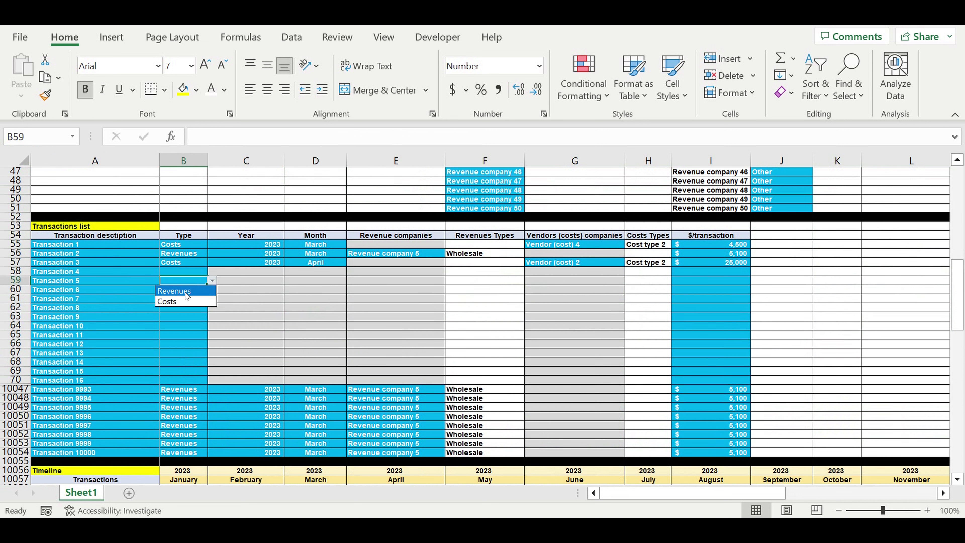
{"action": "left_click", "coordinate": [186, 293]}
- Date Transaction 5 to February 2023 by choosing its year and month
{"action": "left_click", "coordinate": [275, 284]}
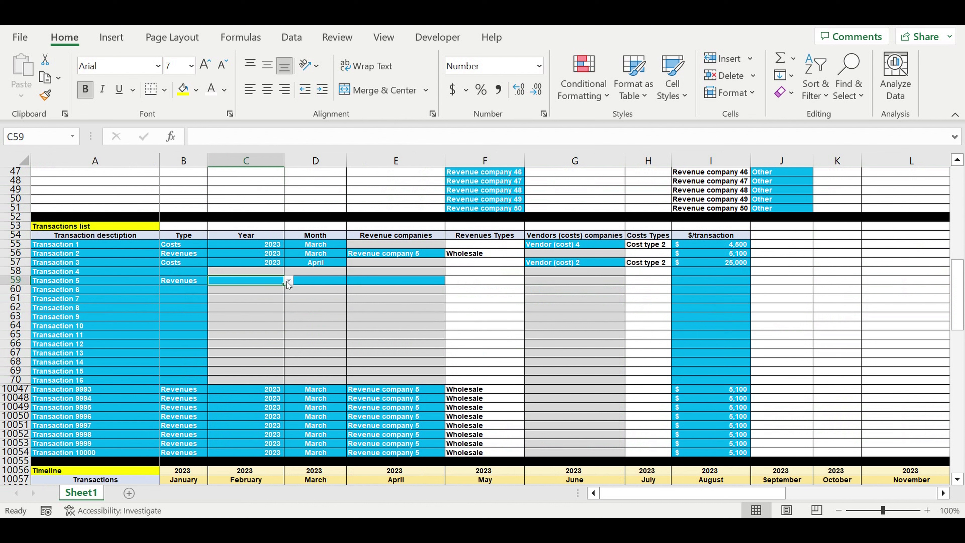
{"action": "left_click", "coordinate": [288, 280]}
{"action": "left_click", "coordinate": [266, 291]}
{"action": "left_click", "coordinate": [318, 281]}
{"action": "left_click", "coordinate": [351, 280]}
{"action": "left_click", "coordinate": [300, 301]}
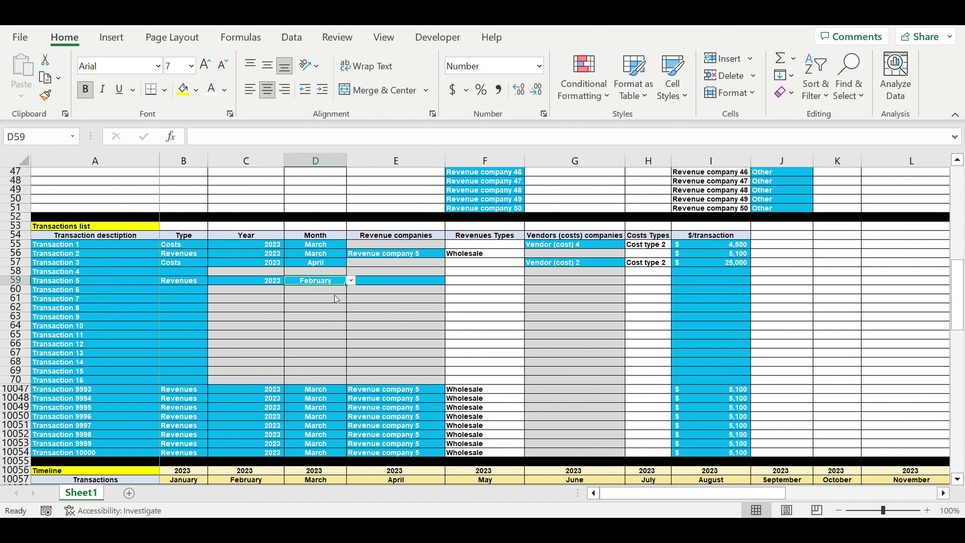
- Assign Revenue company 10 to Transaction 5 in E59
{"action": "left_click", "coordinate": [411, 282]}
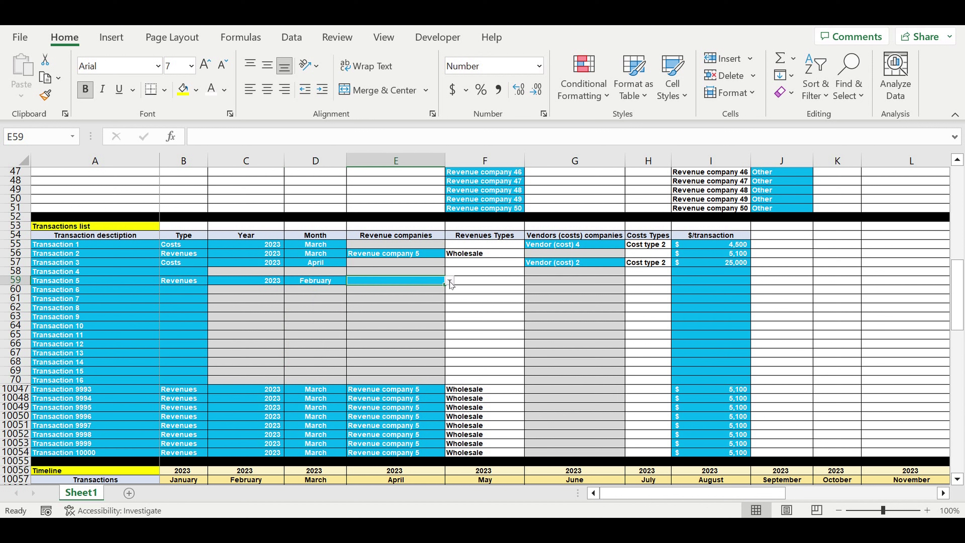
{"action": "left_click", "coordinate": [449, 280]}
{"action": "left_click", "coordinate": [445, 361]}
{"action": "left_click", "coordinate": [446, 361]}
{"action": "left_click", "coordinate": [421, 344]}
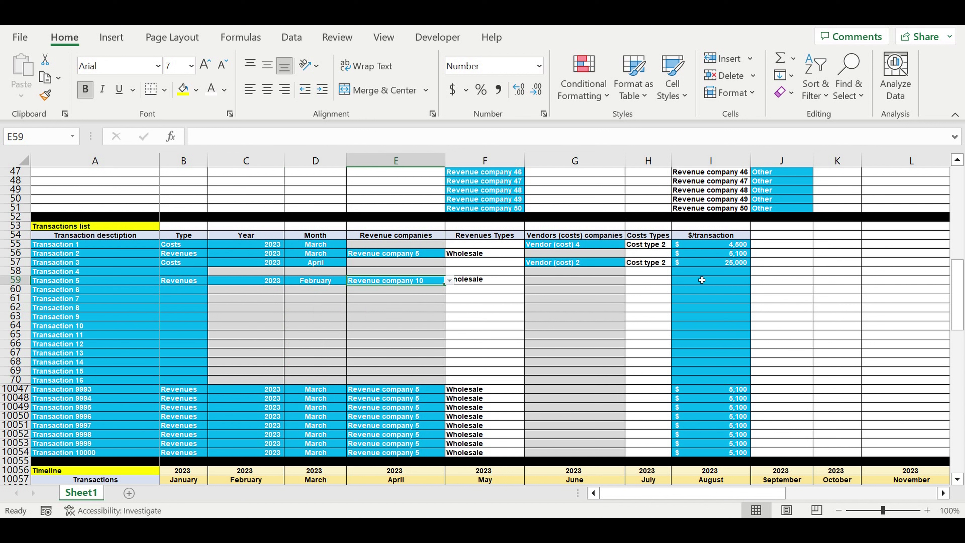
{"action": "left_click", "coordinate": [709, 272]}
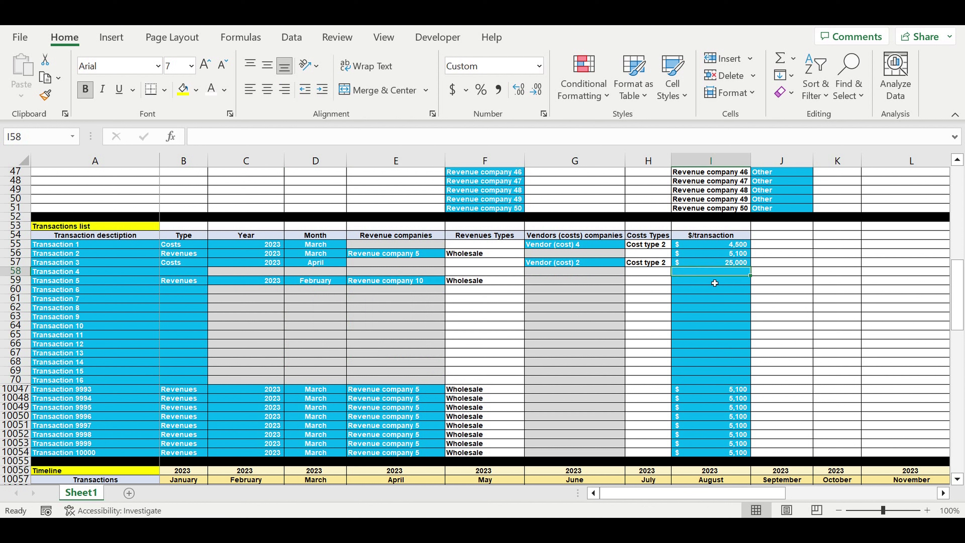
{"action": "type", "text": "300"}
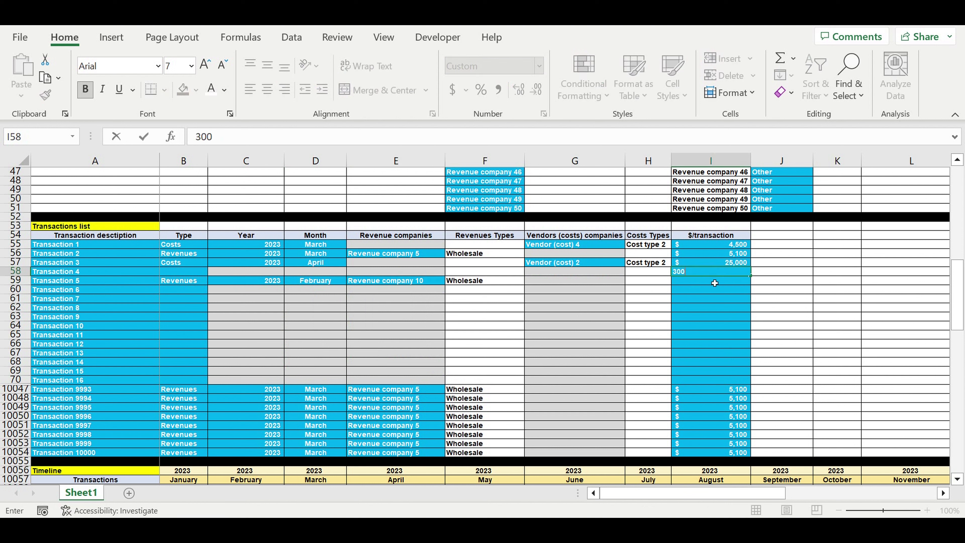
{"action": "key", "text": "Return"}
{"action": "left_click", "coordinate": [708, 309]}
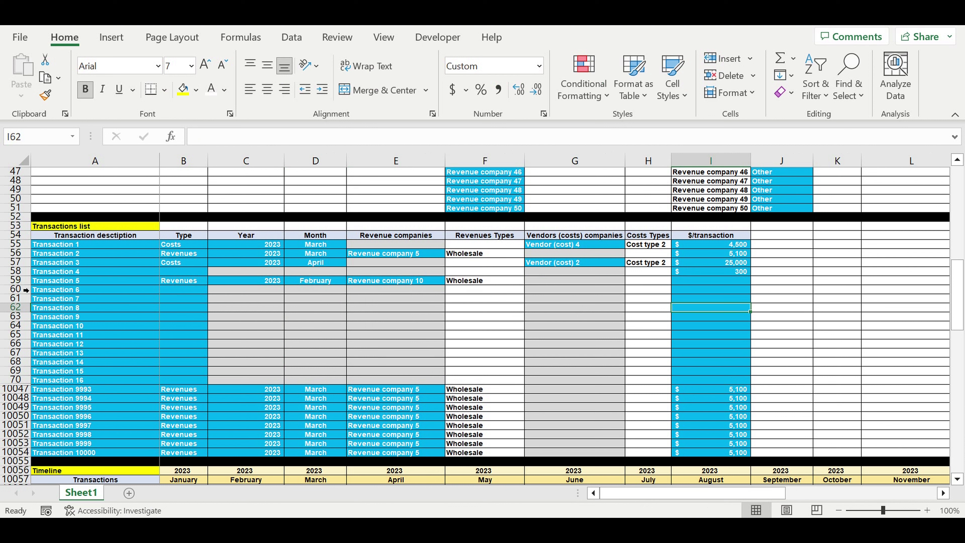
- Enter 300 as the $/transaction amount of Transaction 5 in I59
{"action": "left_click", "coordinate": [15, 280]}
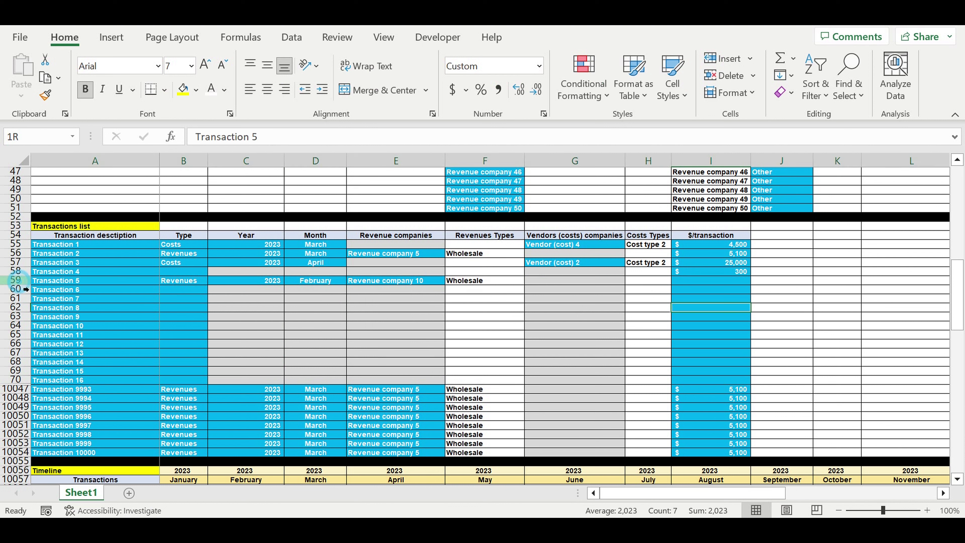
{"action": "left_click", "coordinate": [739, 283]}
{"action": "type", "text": "3"}
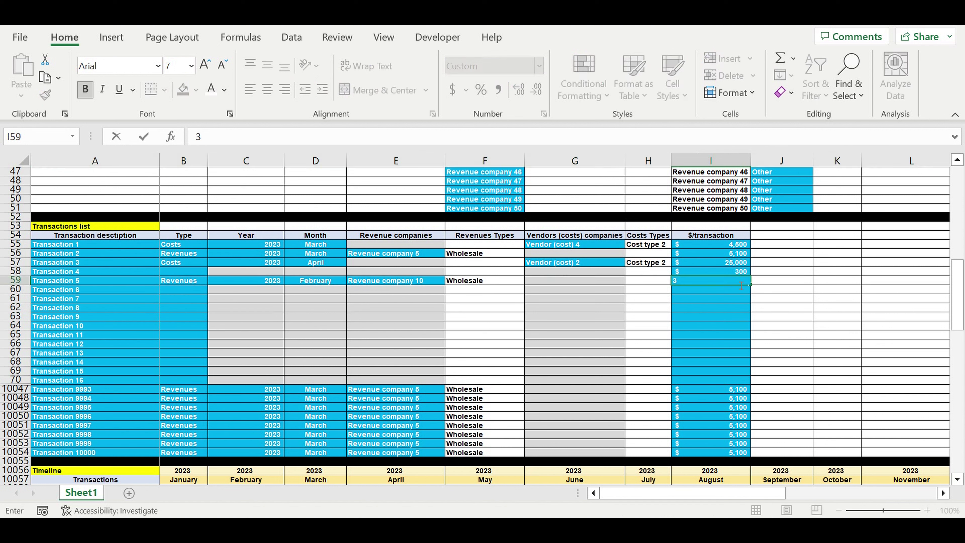
{"action": "type", "text": "00"}
{"action": "key", "text": "Return"}
- Set the $/transaction amount of Transaction 4 in I58 to 0
{"action": "left_click", "coordinate": [721, 274]}
{"action": "type", "text": "0"}
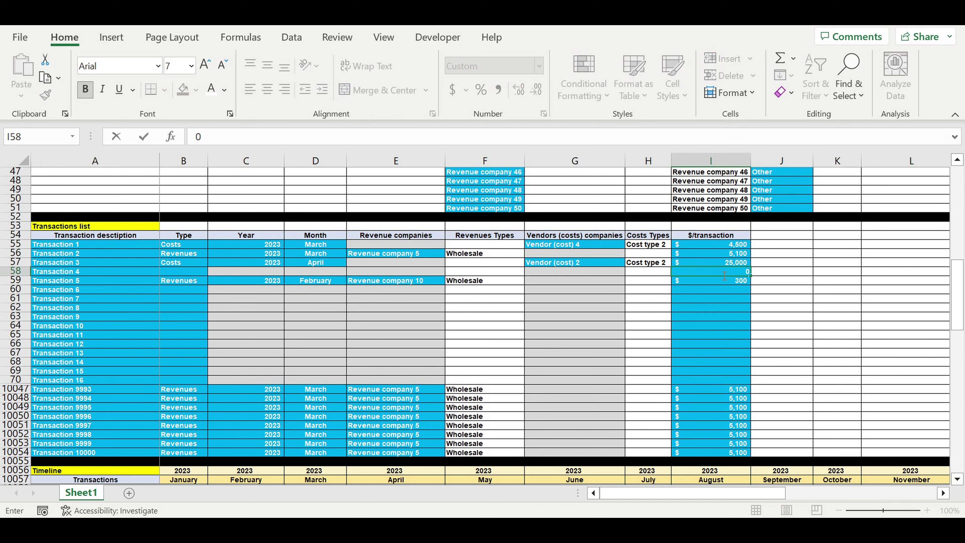
{"action": "key", "text": "Return"}
{"action": "left_click", "coordinate": [587, 345]}
- Examine Revenue company 10's February 2023 revenue and its SUMIF formula in C20070 against the list of companies
{"action": "scroll", "coordinate": [456, 327], "scroll_direction": "down", "scroll_amount": 11}
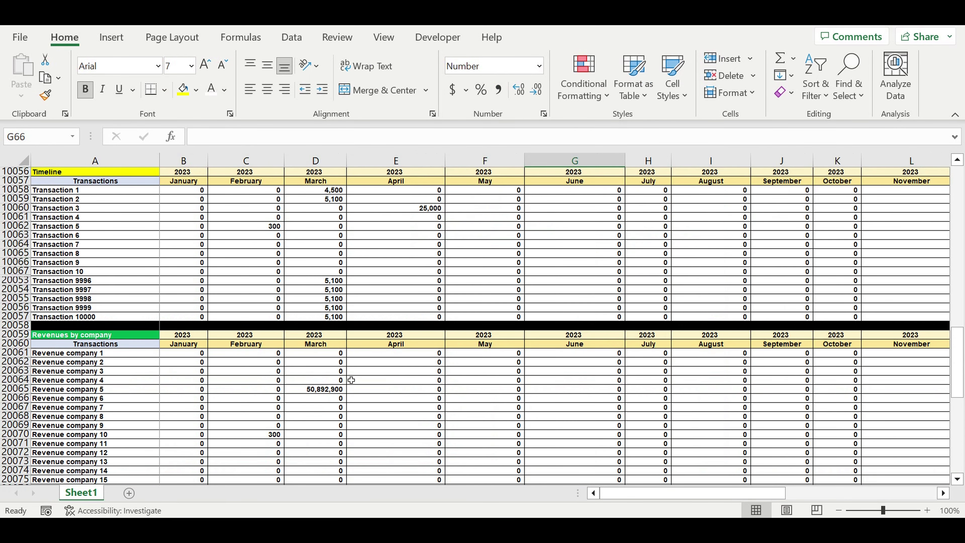
{"action": "left_click", "coordinate": [114, 435]}
{"action": "left_click", "coordinate": [260, 437]}
{"action": "left_click", "coordinate": [103, 438]}
{"action": "left_click", "coordinate": [254, 436]}
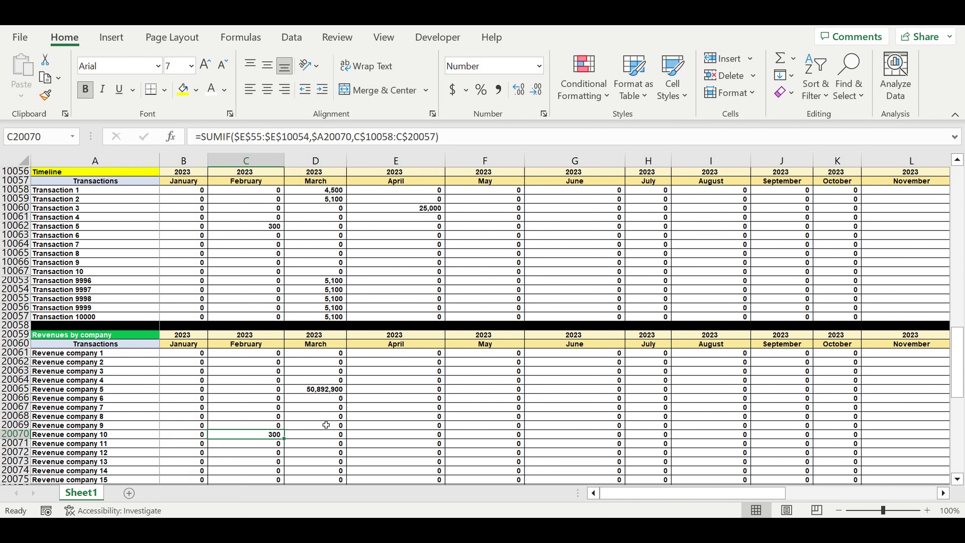
{"action": "scroll", "coordinate": [322, 422], "scroll_direction": "down", "scroll_amount": 5}
{"action": "left_click_drag", "start_coordinate": [77, 217], "coordinate": [132, 478]}
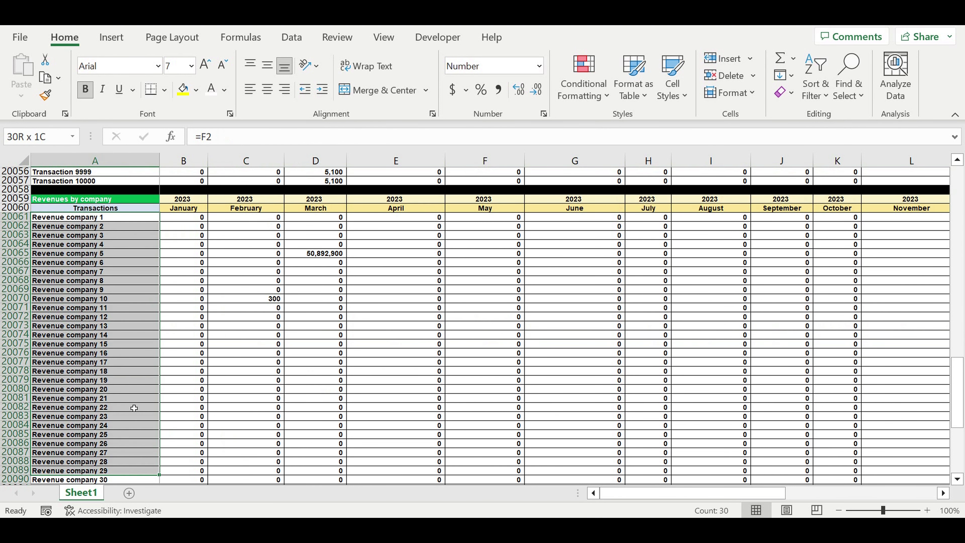
{"action": "left_click", "coordinate": [257, 303]}
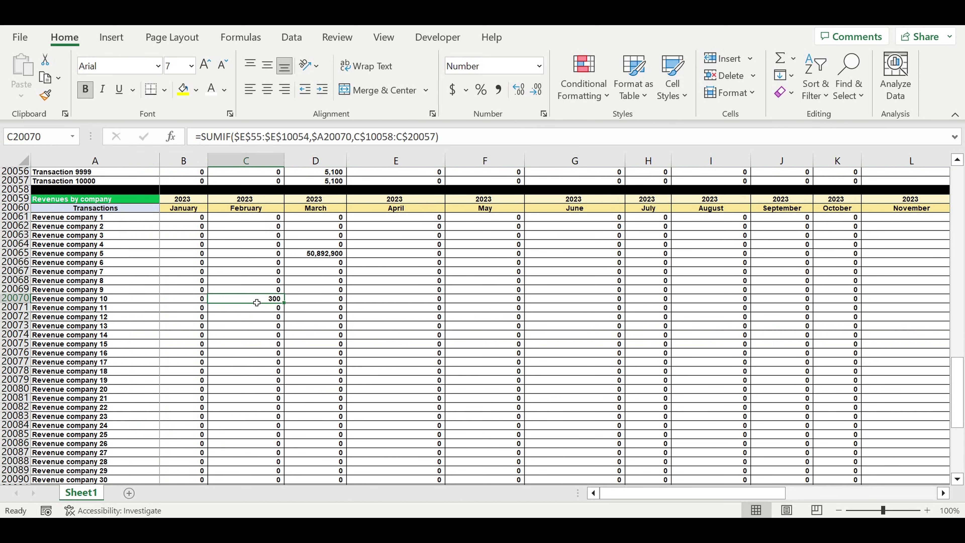
{"action": "scroll", "coordinate": [254, 318], "scroll_direction": "down", "scroll_amount": 3}
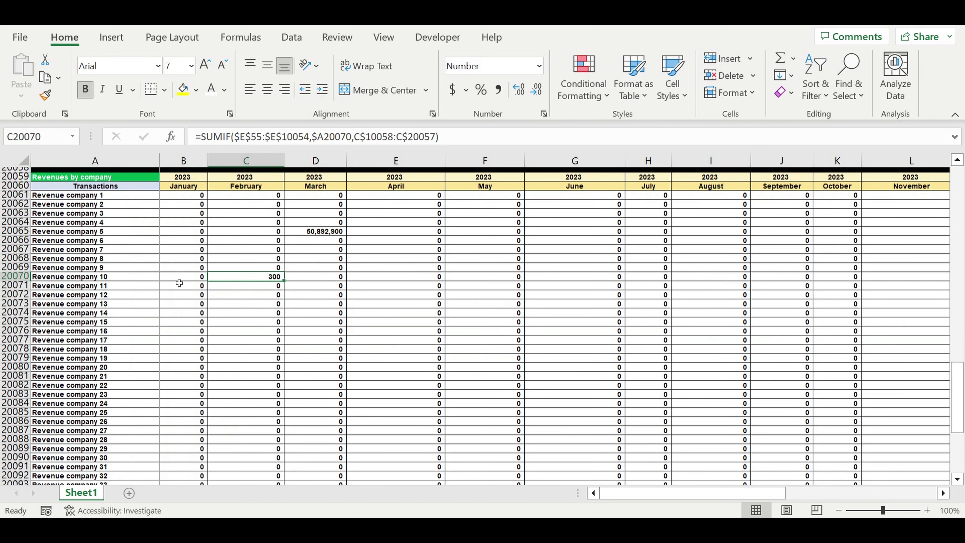
{"action": "left_click", "coordinate": [57, 220]}
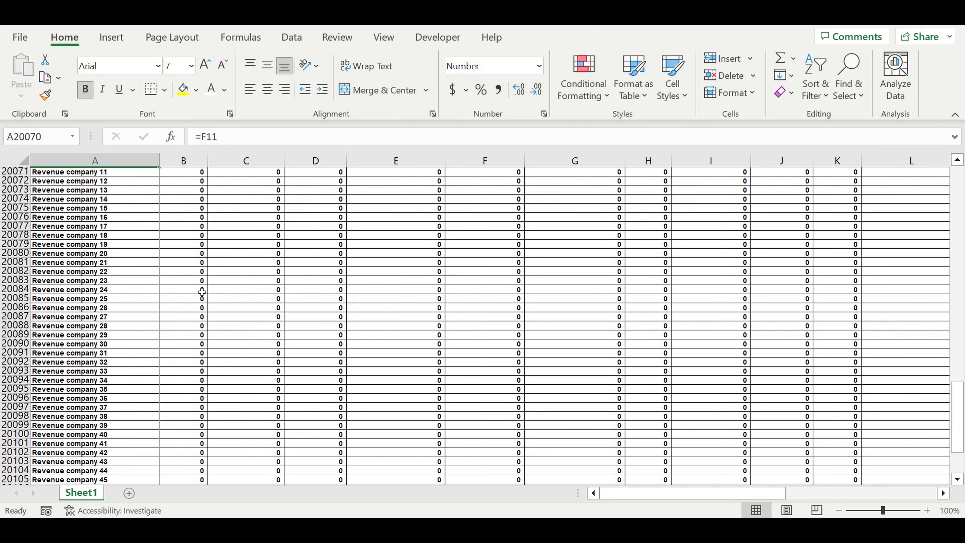
- Check the February 2023 formula of the Total revenues row in C20111
{"action": "scroll", "coordinate": [200, 291], "scroll_direction": "down", "scroll_amount": 2}
{"action": "scroll", "coordinate": [228, 327], "scroll_direction": "down", "scroll_amount": 5}
{"action": "left_click", "coordinate": [250, 398]}
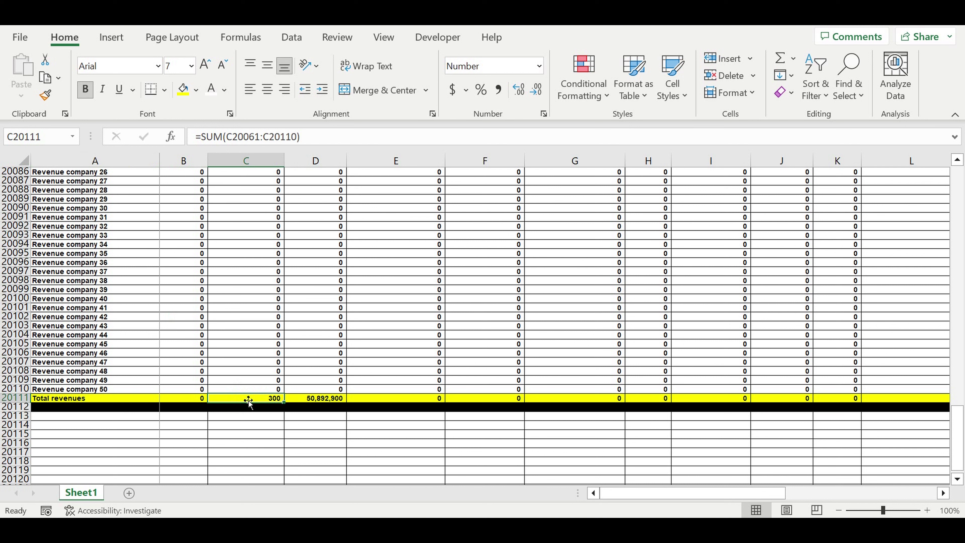
- Copy the Revenues by company header rows 20059 and 20060 to A20113, below the Total revenues row
{"action": "scroll", "coordinate": [245, 389], "scroll_direction": "up", "scroll_amount": 12}
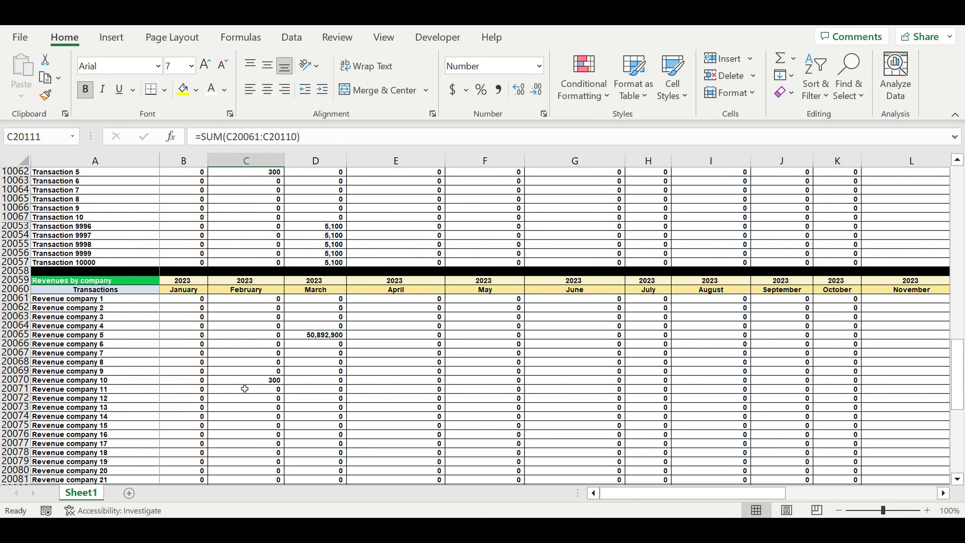
{"action": "left_click_drag", "start_coordinate": [16, 283], "coordinate": [17, 290]}
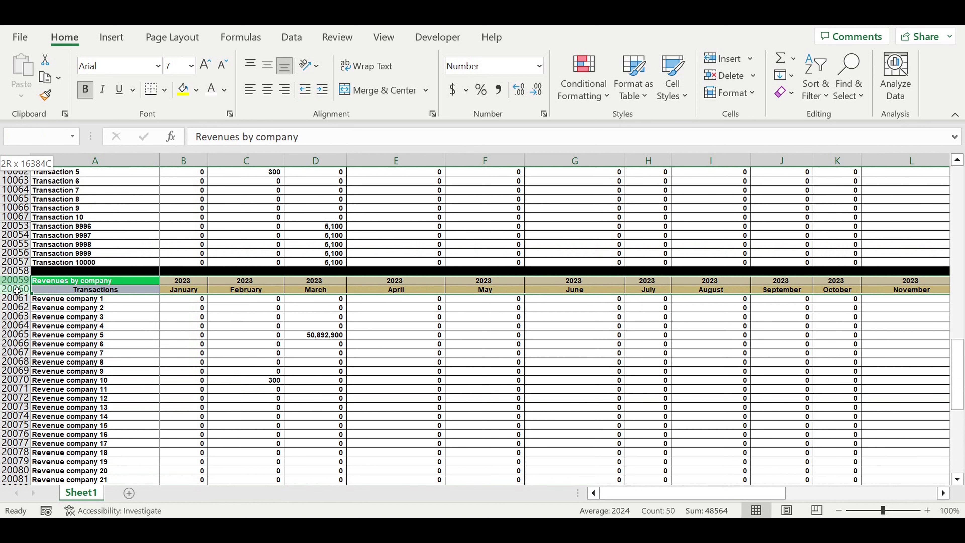
{"action": "left_click_drag", "start_coordinate": [17, 290], "coordinate": [17, 290]}
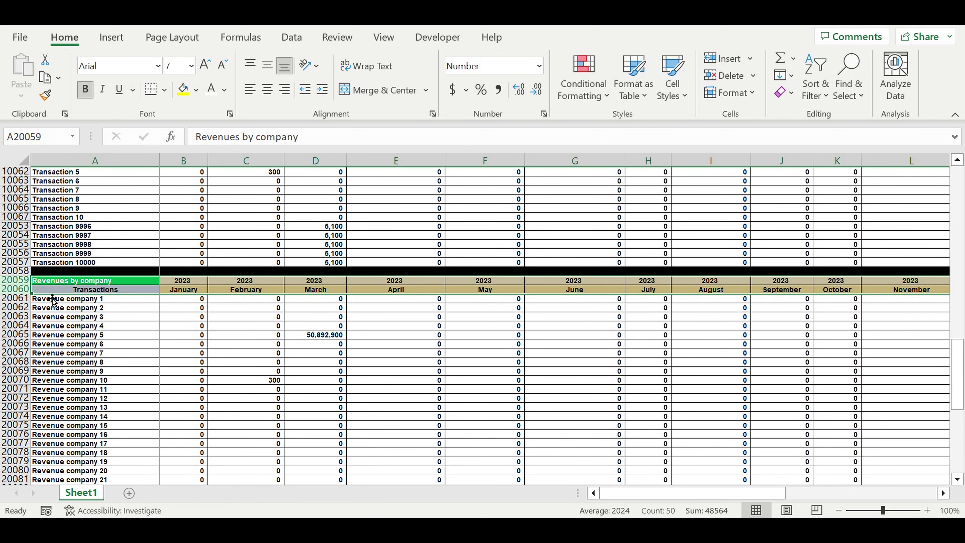
{"action": "key", "text": "ctrl+c"}
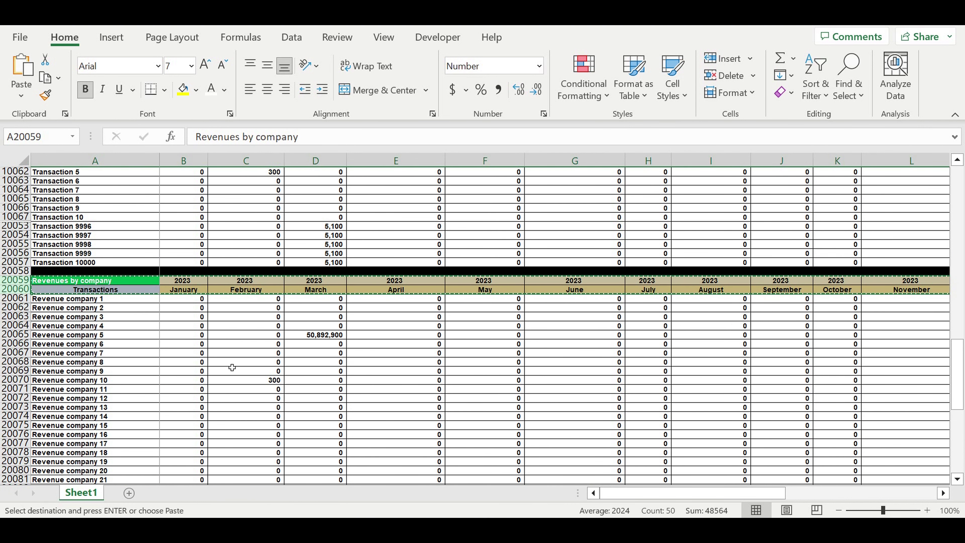
{"action": "scroll", "coordinate": [232, 368], "scroll_direction": "down", "scroll_amount": 16}
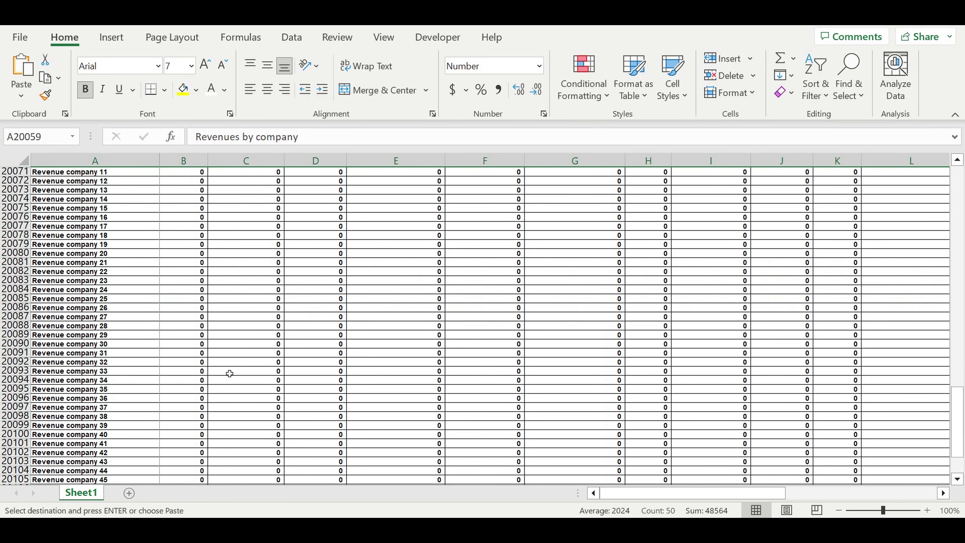
{"action": "left_click", "coordinate": [88, 337]}
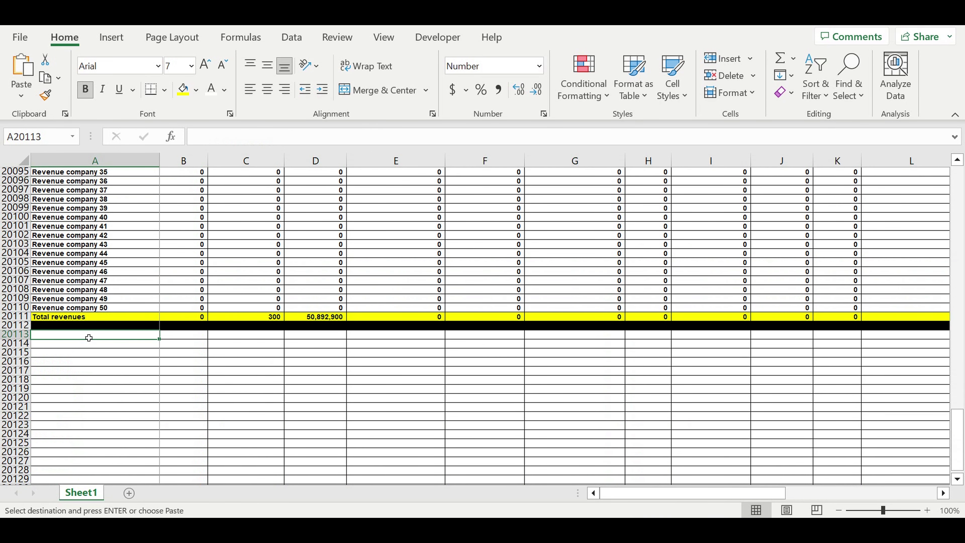
{"action": "key", "text": "ctrl+v"}
{"action": "left_click", "coordinate": [120, 389]}
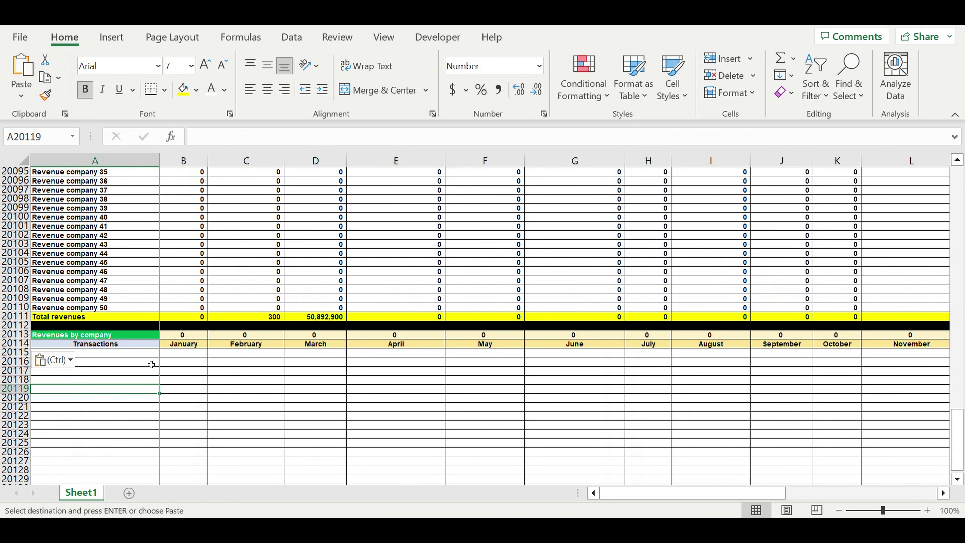
- Link the January year header in B20113 to the Revenues by company table with =B20059
{"action": "left_click", "coordinate": [177, 337]}
{"action": "type", "text": "="}
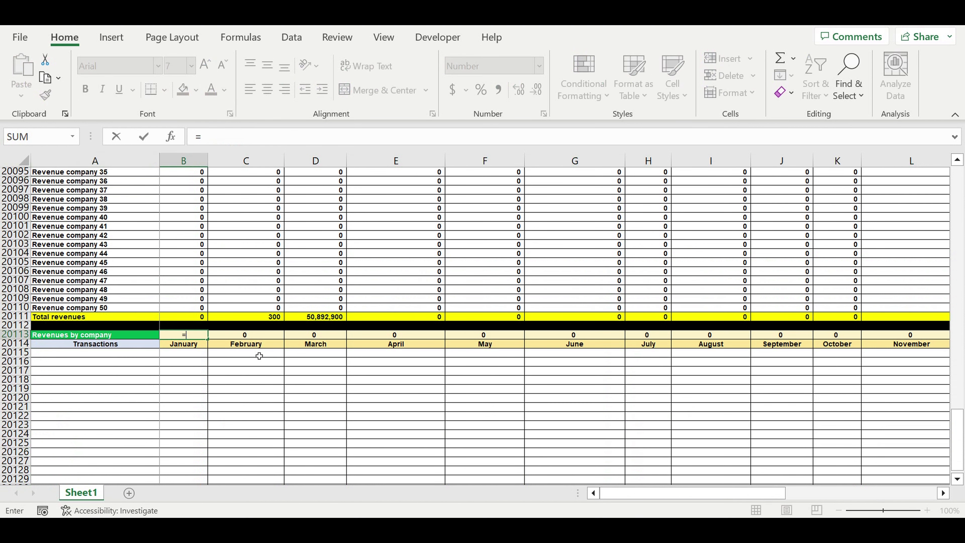
{"action": "scroll", "coordinate": [253, 346], "scroll_direction": "up", "scroll_amount": 12}
{"action": "scroll", "coordinate": [252, 348], "scroll_direction": "up", "scroll_amount": 6}
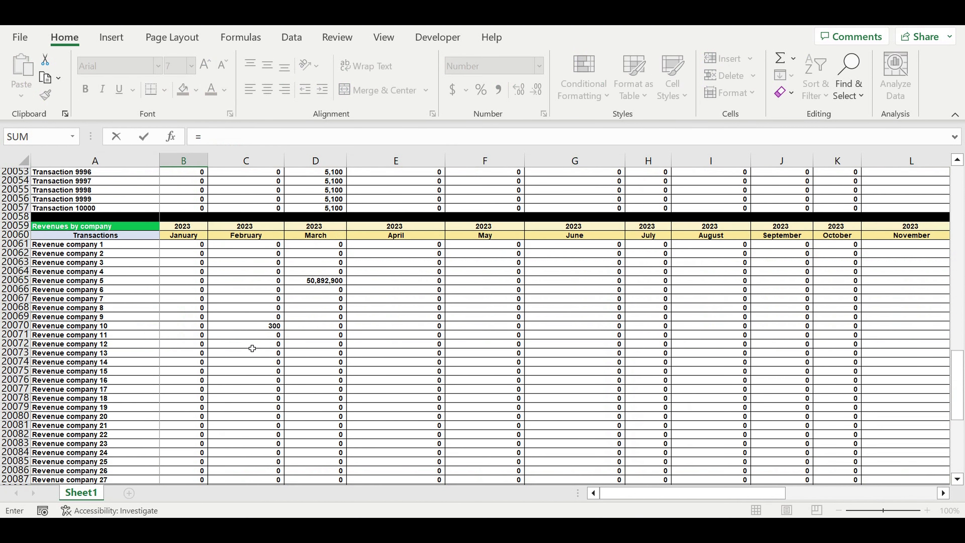
{"action": "left_click", "coordinate": [177, 336]}
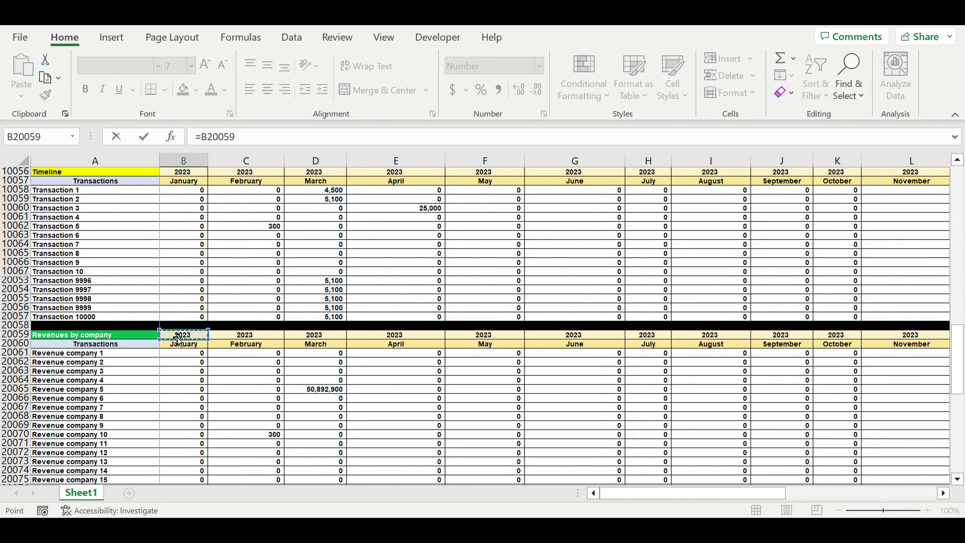
{"action": "key", "text": "Return"}
- Rename the copied table heading in A20113 as "Revenues by type"
{"action": "scroll", "coordinate": [232, 367], "scroll_direction": "down", "scroll_amount": 4}
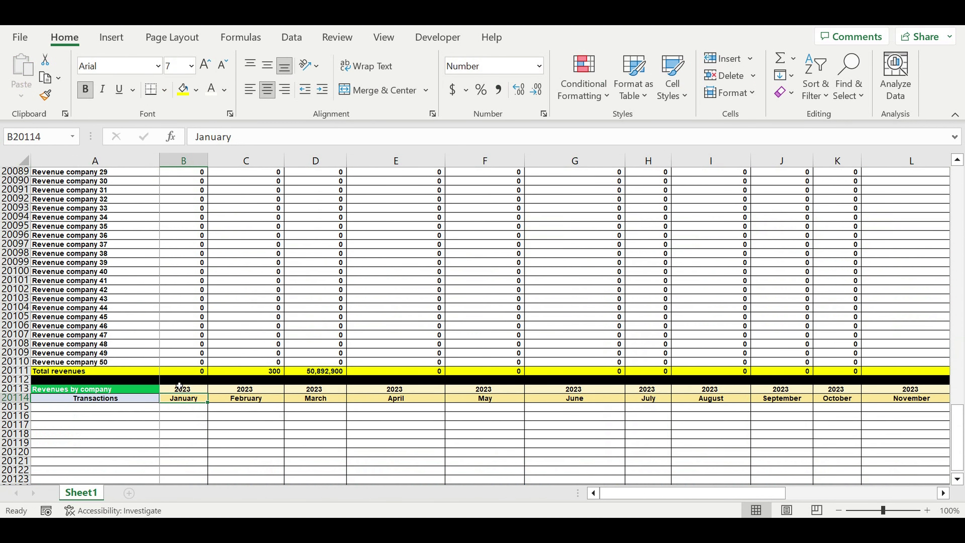
{"action": "left_click", "coordinate": [93, 389]}
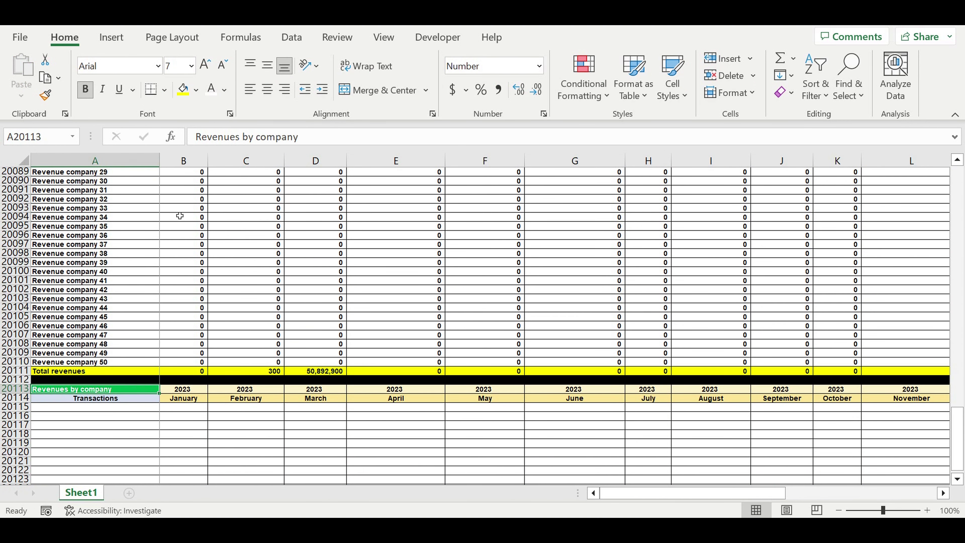
{"action": "double_click", "coordinate": [265, 137]}
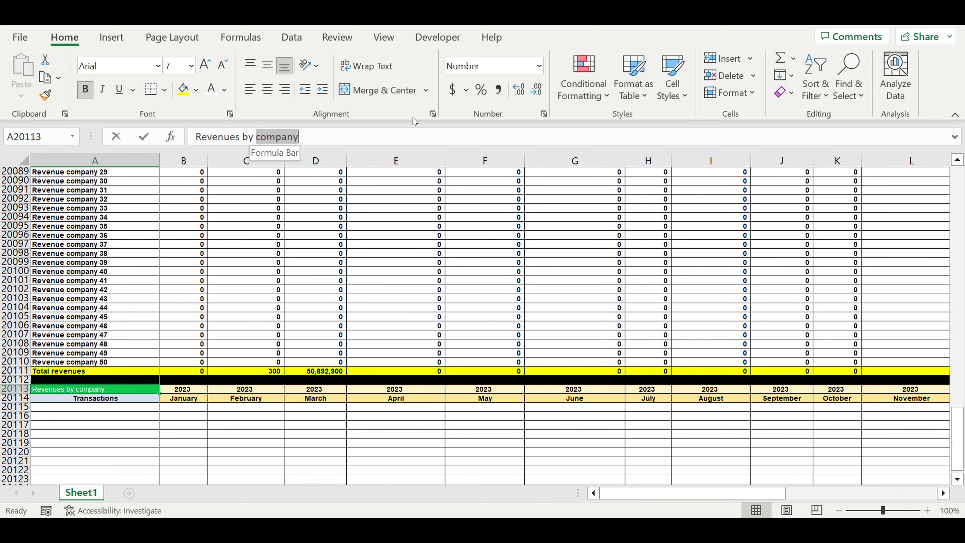
{"action": "type", "text": "type"}
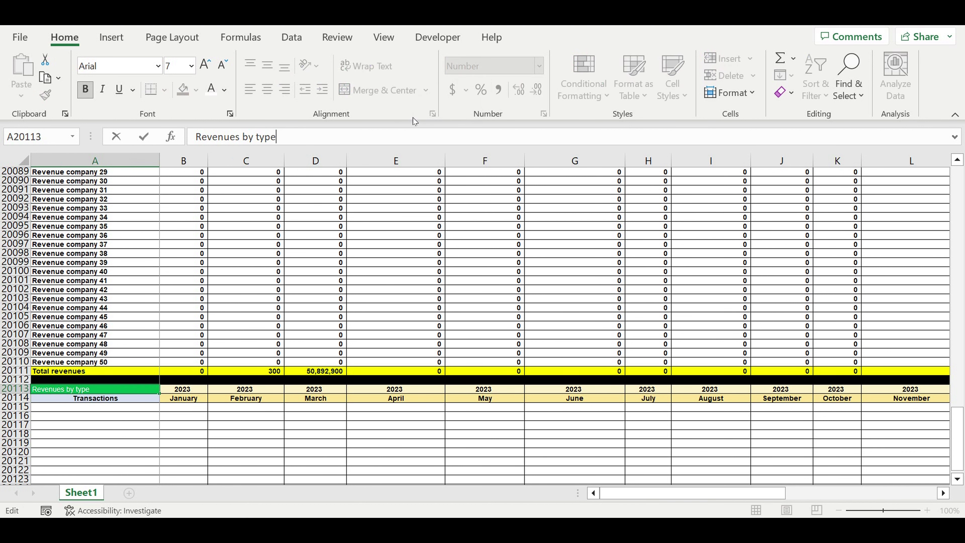
{"action": "key", "text": "Return"}
- Change the Revenues by company table's first column header in A20060 to "Companies"
{"action": "scroll", "coordinate": [182, 270], "scroll_direction": "up", "scroll_amount": 8}
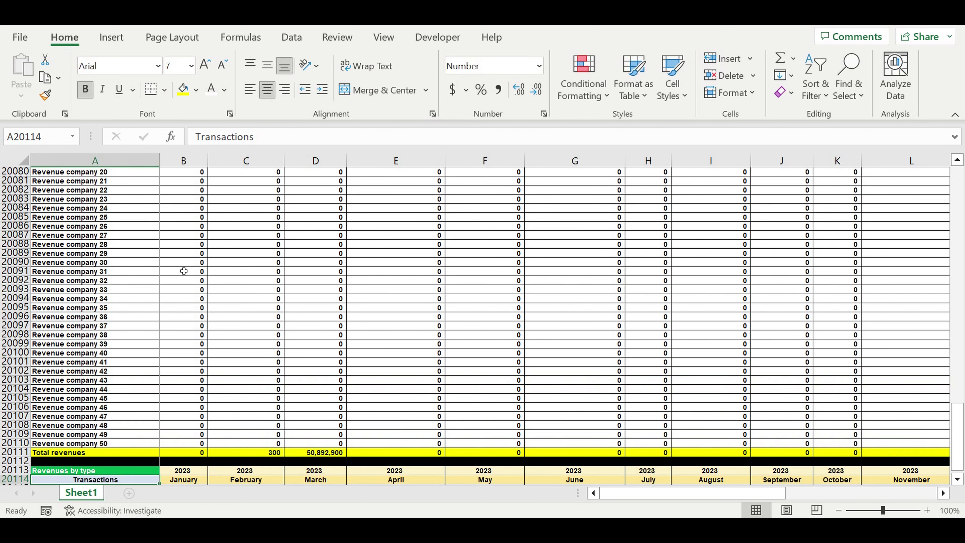
{"action": "scroll", "coordinate": [166, 269], "scroll_direction": "up", "scroll_amount": 3}
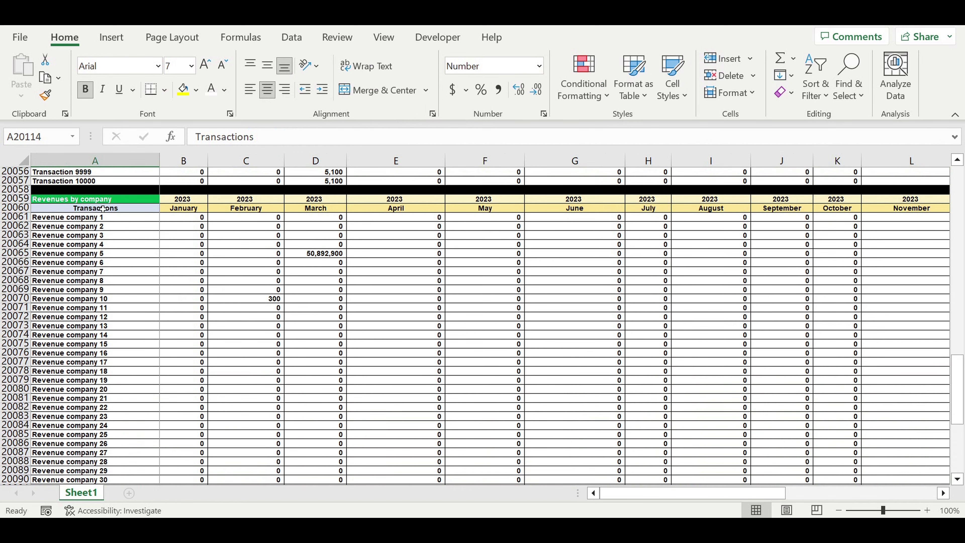
{"action": "left_click", "coordinate": [103, 208]}
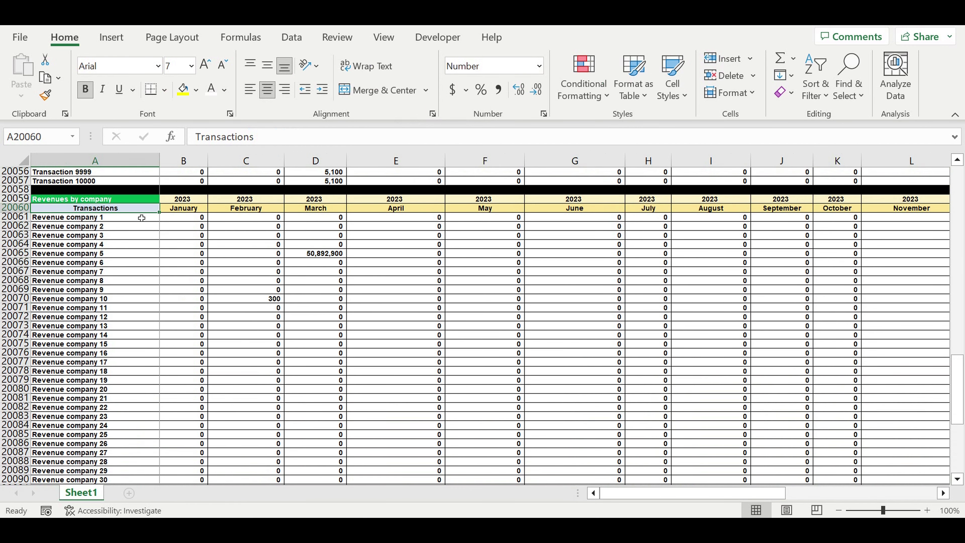
{"action": "type", "text": "Com"}
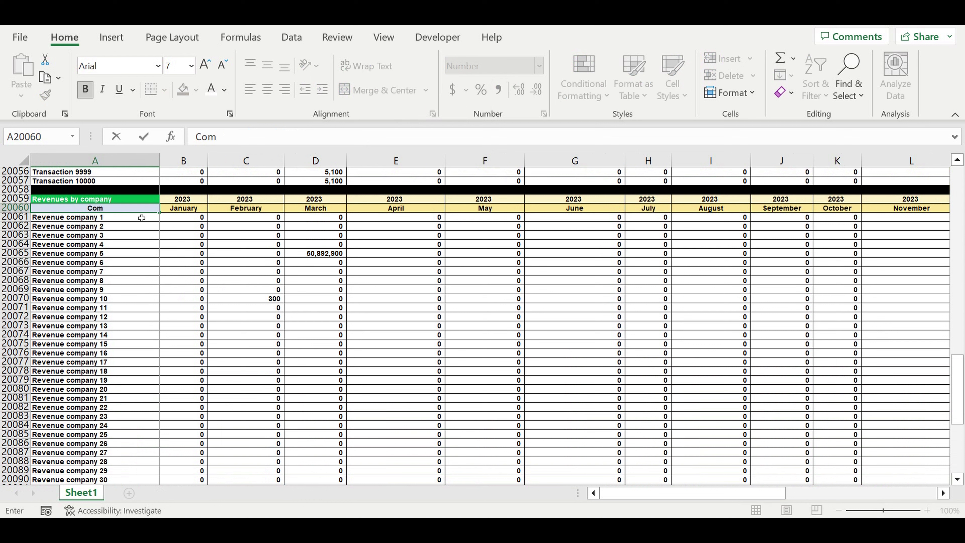
{"action": "type", "text": "panies"}
{"action": "key", "text": "Return"}
- Change the Revenues by type table's first column header in A20114 to "Revenue types"
{"action": "scroll", "coordinate": [151, 311], "scroll_direction": "down", "scroll_amount": 5}
{"action": "scroll", "coordinate": [151, 311], "scroll_direction": "down", "scroll_amount": 12}
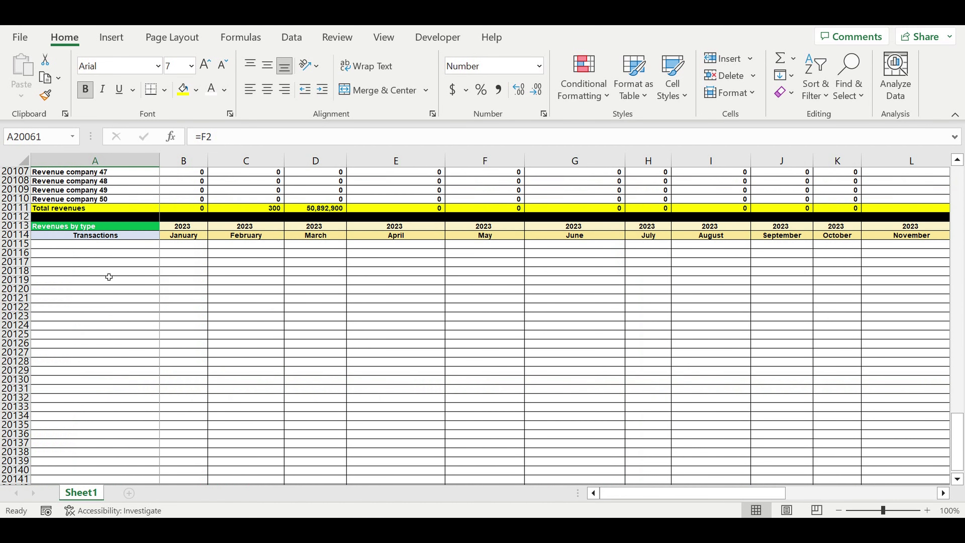
{"action": "left_click", "coordinate": [91, 235]}
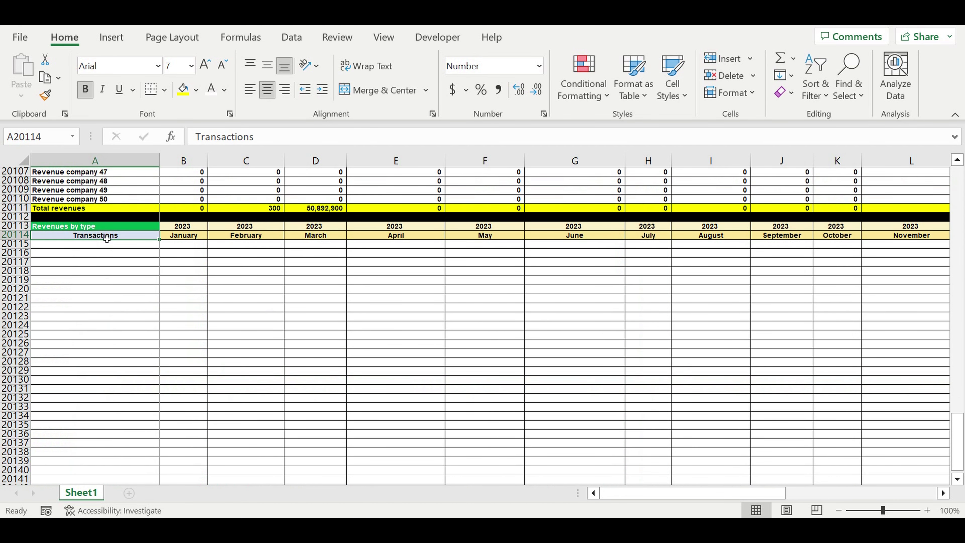
{"action": "type", "text": "Reven"}
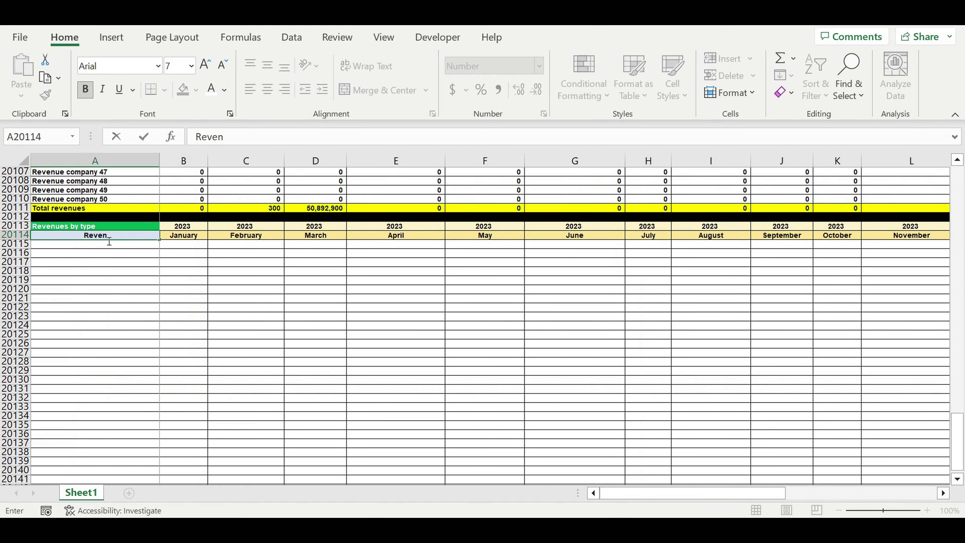
{"action": "type", "text": "ue types"}
{"action": "key", "text": "Return"}
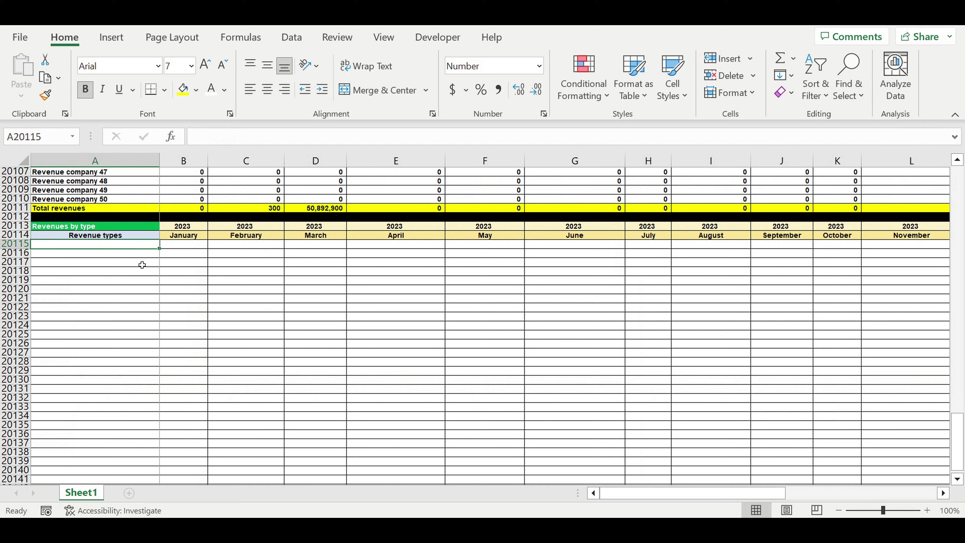
- Start a formula in A20115 for the first entry under the Revenue types header
{"action": "type", "text": "="}
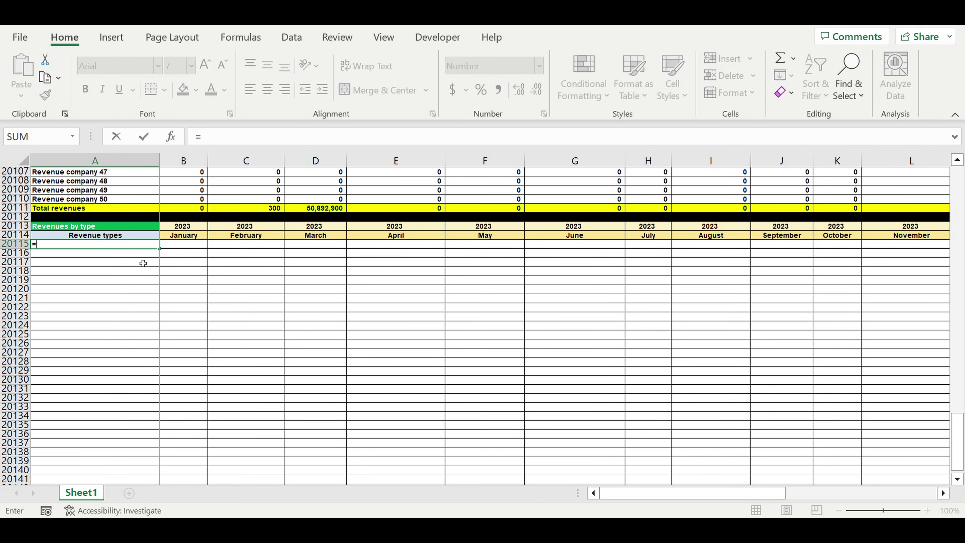
- Link A20115 to the first revenue type in D2 and fill the formula down to A20120
{"action": "left_click_drag", "start_coordinate": [963, 447], "coordinate": [957, 197]}
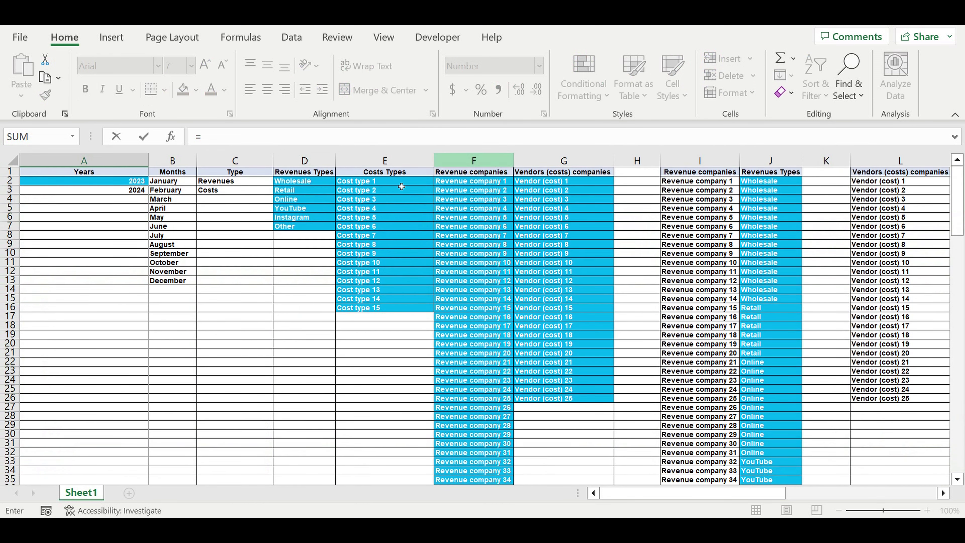
{"action": "left_click", "coordinate": [297, 183]}
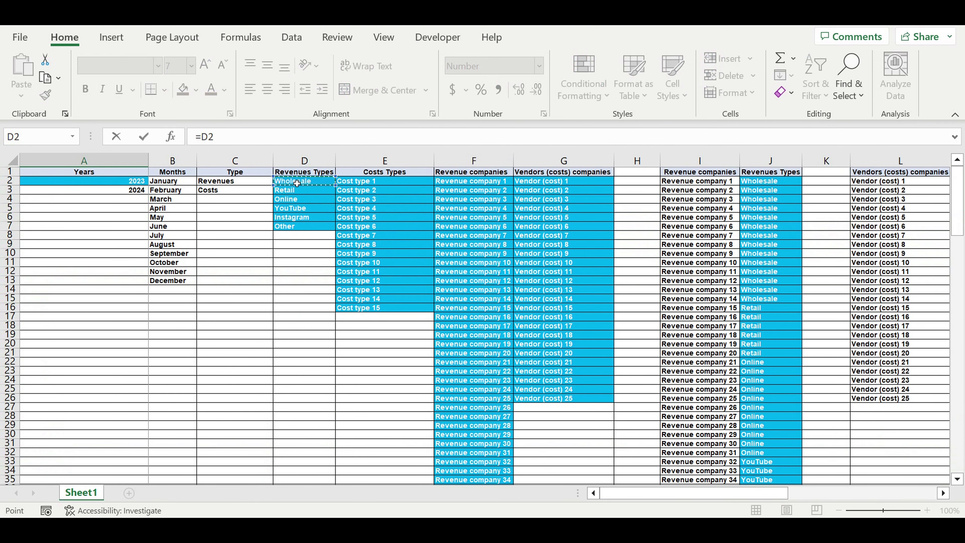
{"action": "key", "text": "Return"}
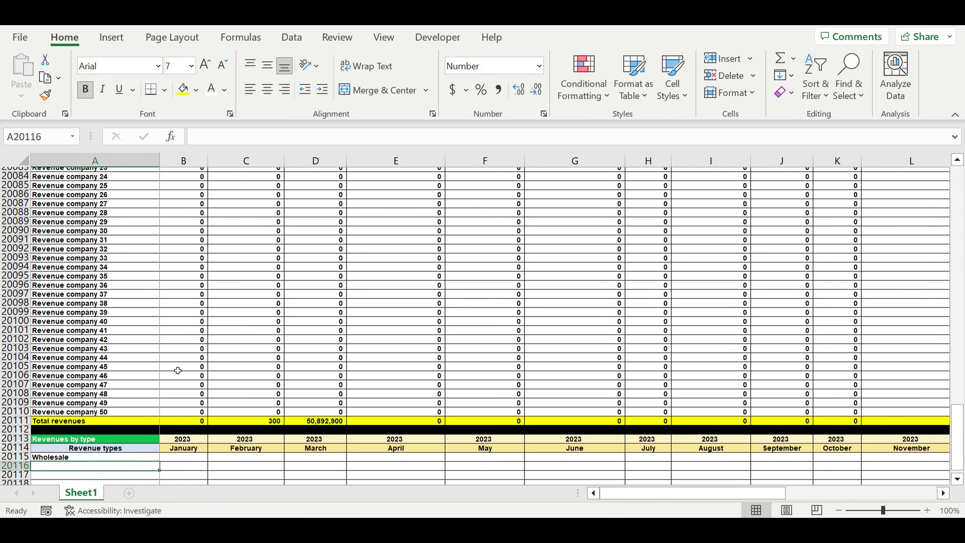
{"action": "scroll", "coordinate": [178, 370], "scroll_direction": "down", "scroll_amount": 5}
{"action": "left_click", "coordinate": [148, 310]}
{"action": "left_click_drag", "start_coordinate": [159, 312], "coordinate": [152, 366]}
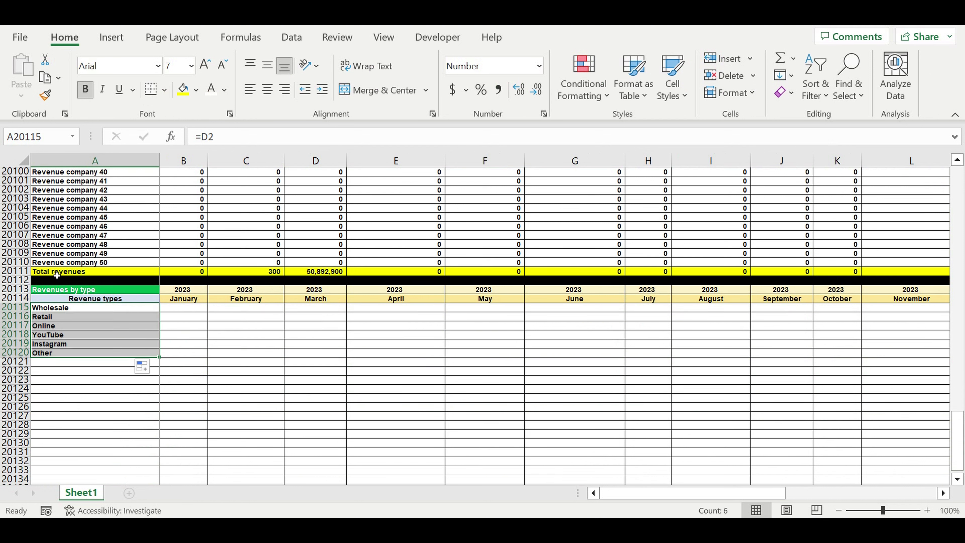
- Copy the Total revenues label from A20111 into A20121 and fill the whole row 20121 yellow
{"action": "left_click", "coordinate": [44, 272]}
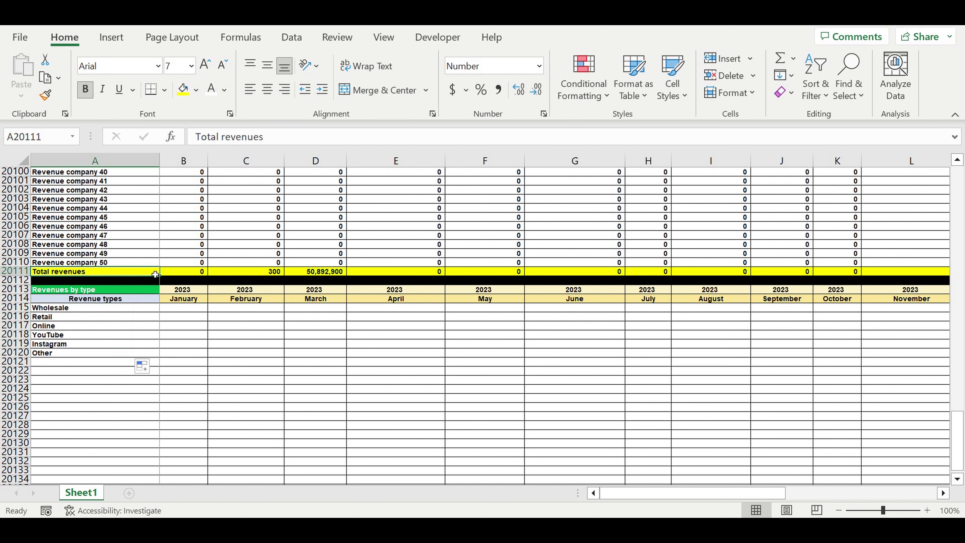
{"action": "key", "text": "ctrl+c"}
{"action": "left_click", "coordinate": [45, 362]}
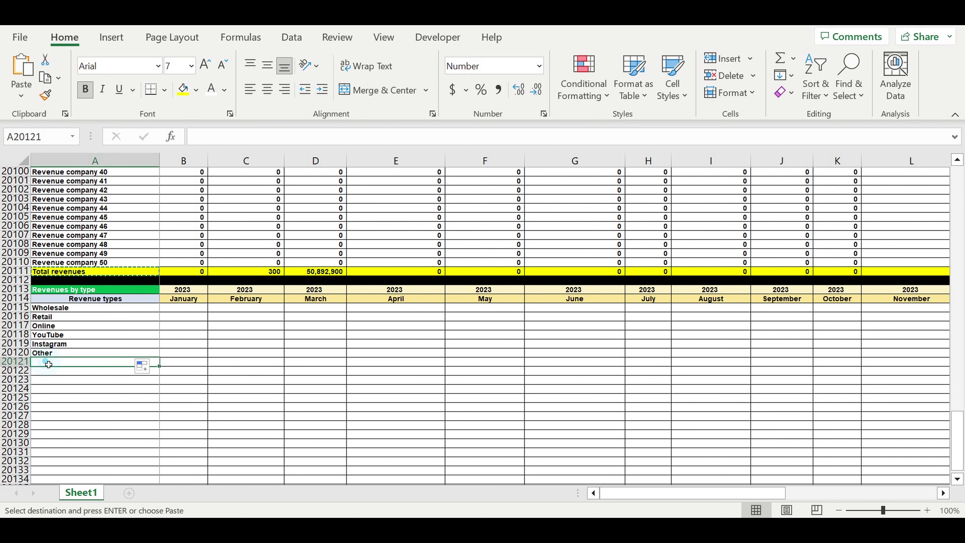
{"action": "key", "text": "ctrl+v"}
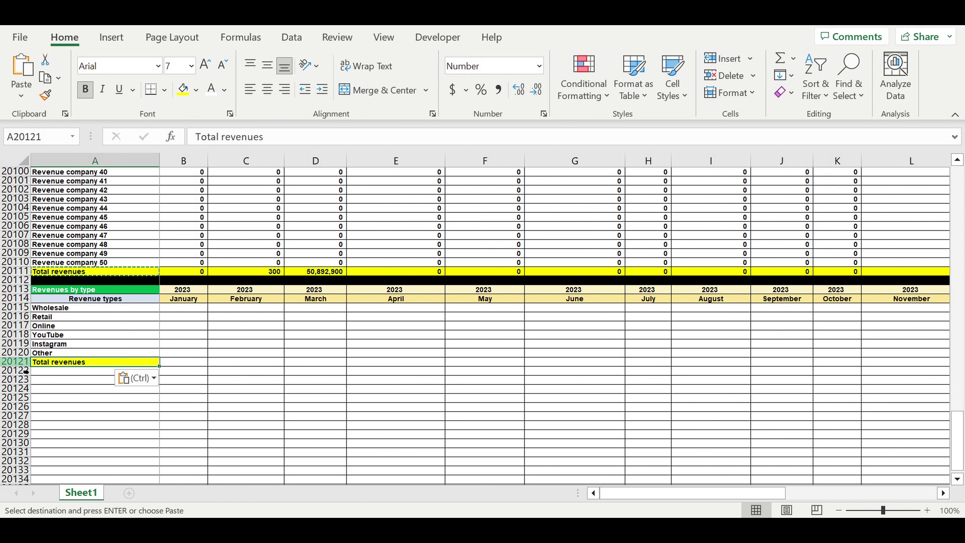
{"action": "left_click", "coordinate": [25, 363]}
{"action": "left_click", "coordinate": [183, 89]}
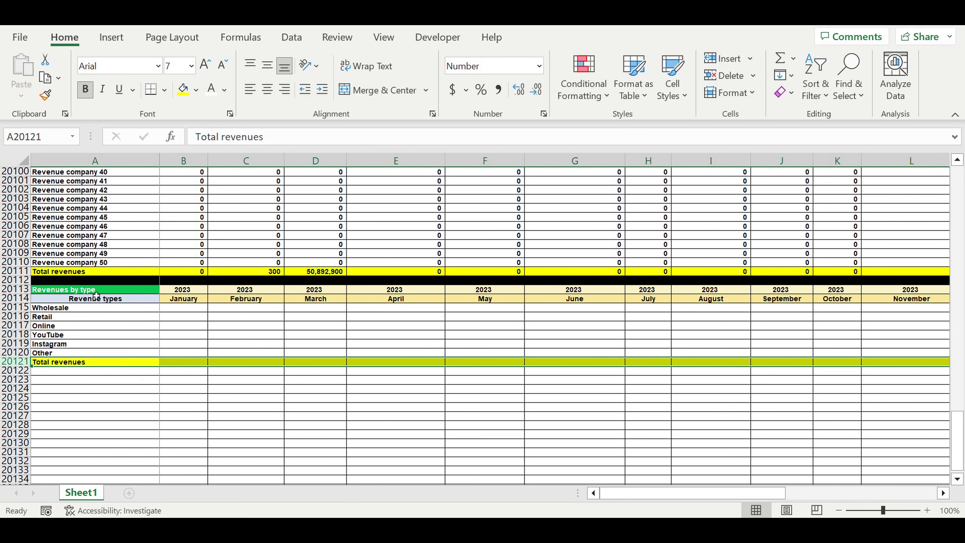
- Indent the six revenue type labels in A20115:A20120 by one level
{"action": "left_click_drag", "start_coordinate": [51, 309], "coordinate": [52, 353]}
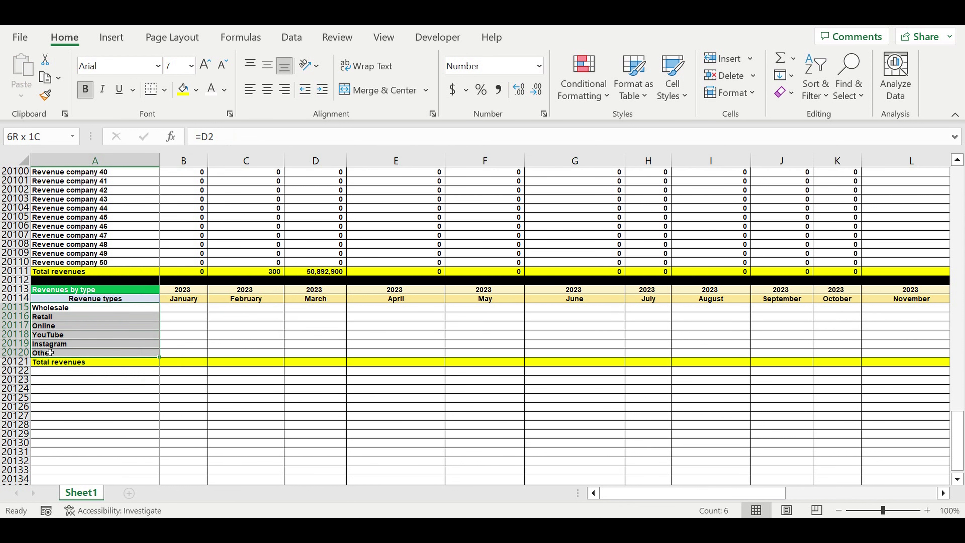
{"action": "left_click", "coordinate": [322, 89]}
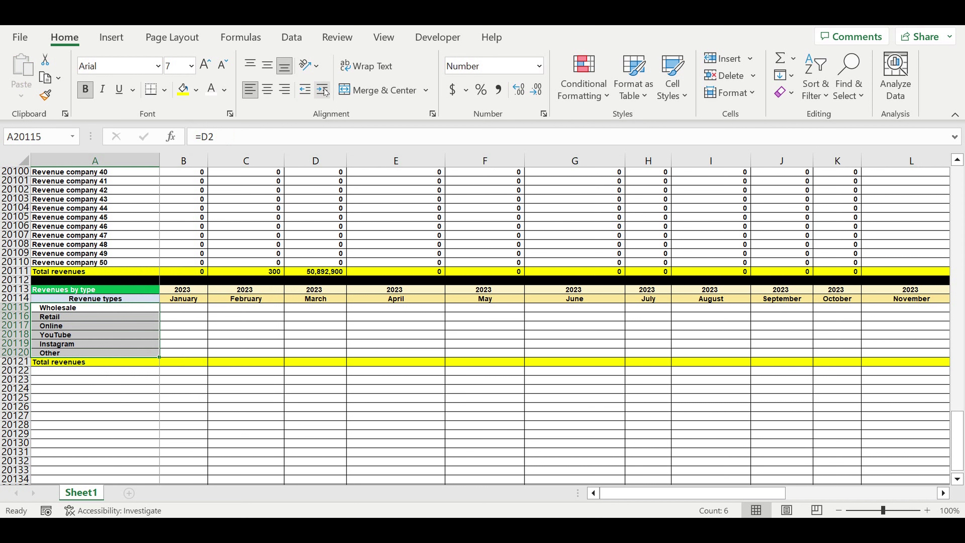
{"action": "left_click", "coordinate": [232, 334]}
- Start a SUMIF formula in B20115 with the transactions' Revenues Types column F55:F10054 as its range
{"action": "left_click", "coordinate": [184, 310]}
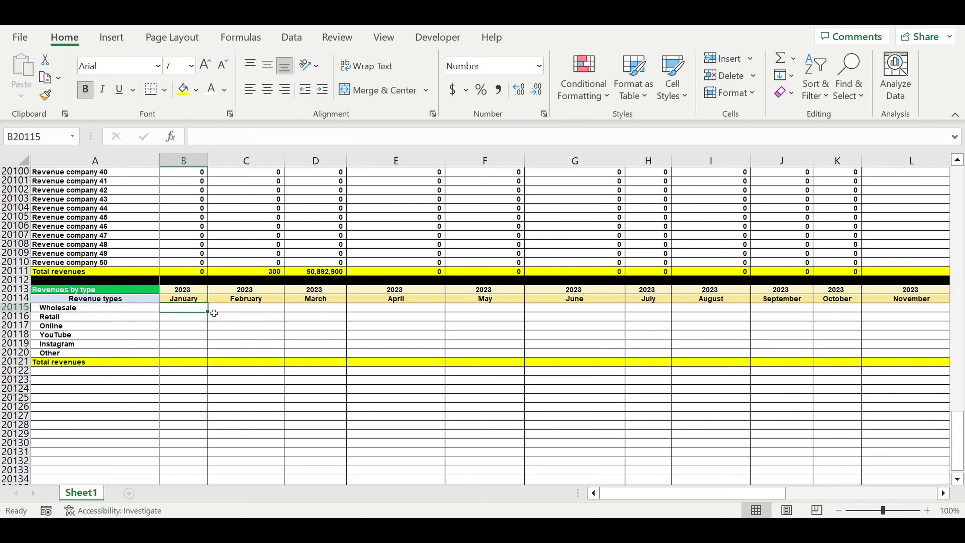
{"action": "type", "text": "=s"}
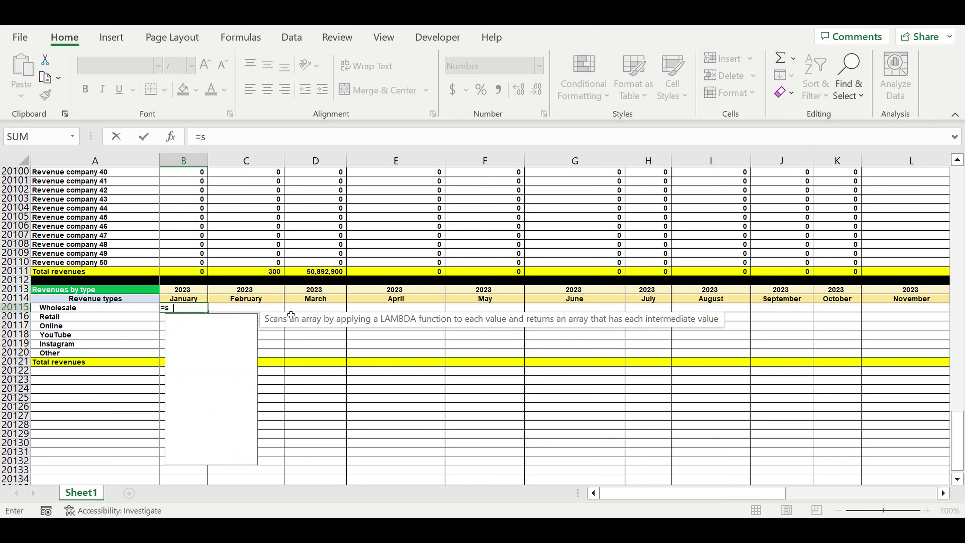
{"action": "type", "text": "umif"}
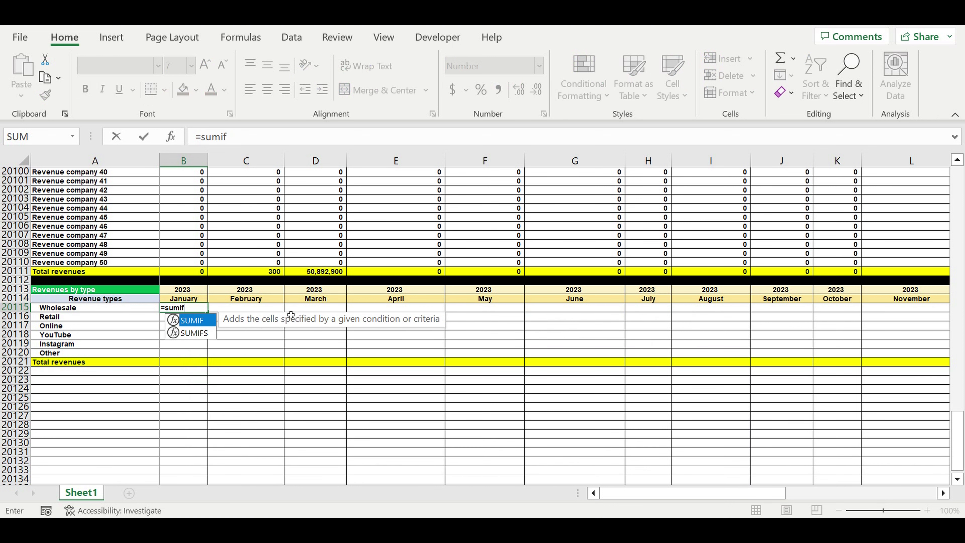
{"action": "type", "text": "("}
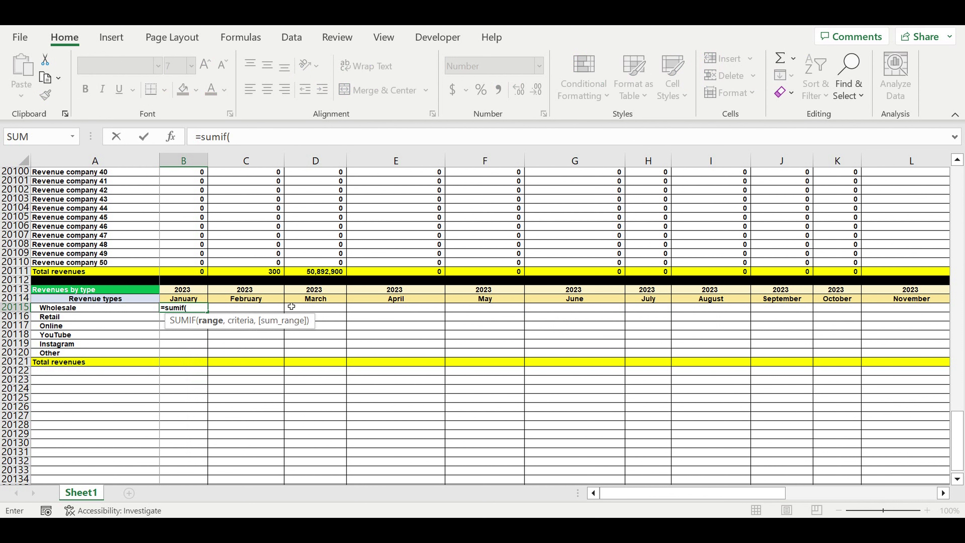
{"action": "scroll", "coordinate": [292, 306], "scroll_direction": "up", "scroll_amount": 15}
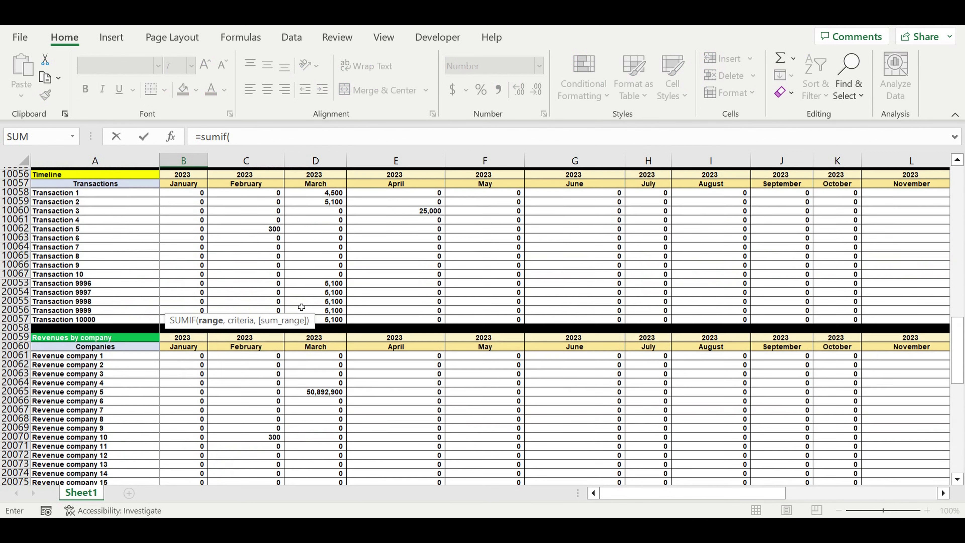
{"action": "scroll", "coordinate": [301, 306], "scroll_direction": "up", "scroll_amount": 12}
{"action": "scroll", "coordinate": [478, 318], "scroll_direction": "down", "scroll_amount": 1}
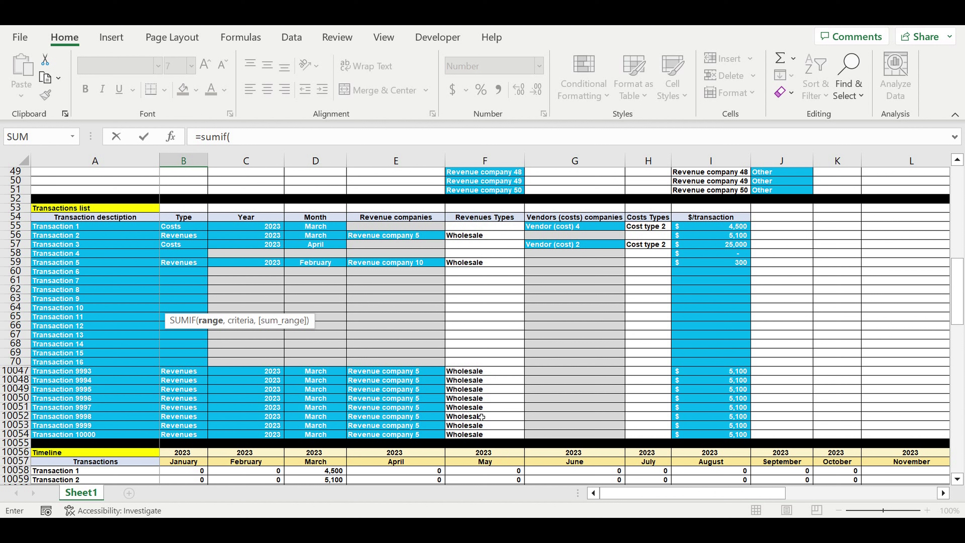
{"action": "left_click_drag", "start_coordinate": [473, 438], "coordinate": [484, 226]}
- Make the SUMIF range fully absolute as $F$55:$F$10054 and continue to the criteria argument
{"action": "left_click", "coordinate": [231, 138]}
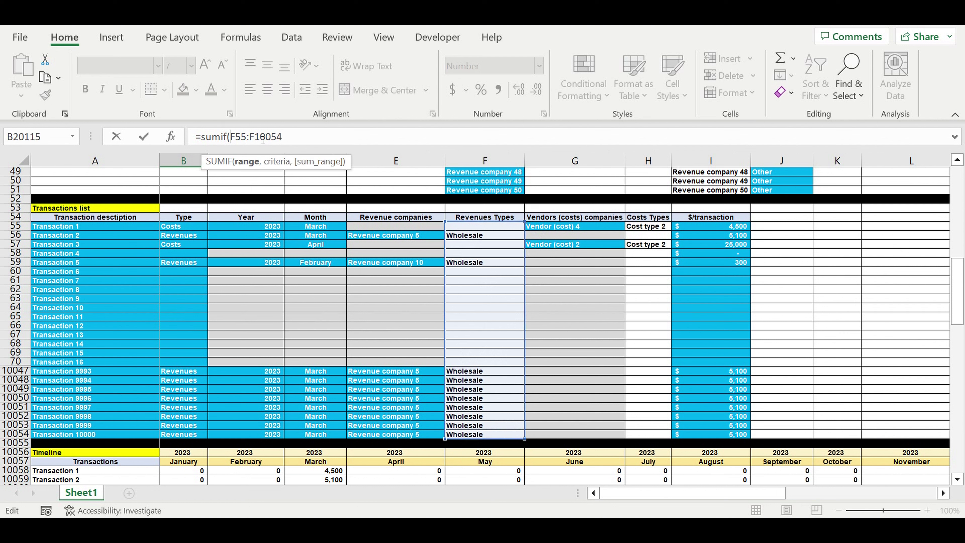
{"action": "type", "text": "$"}
{"action": "key", "text": "Right"}
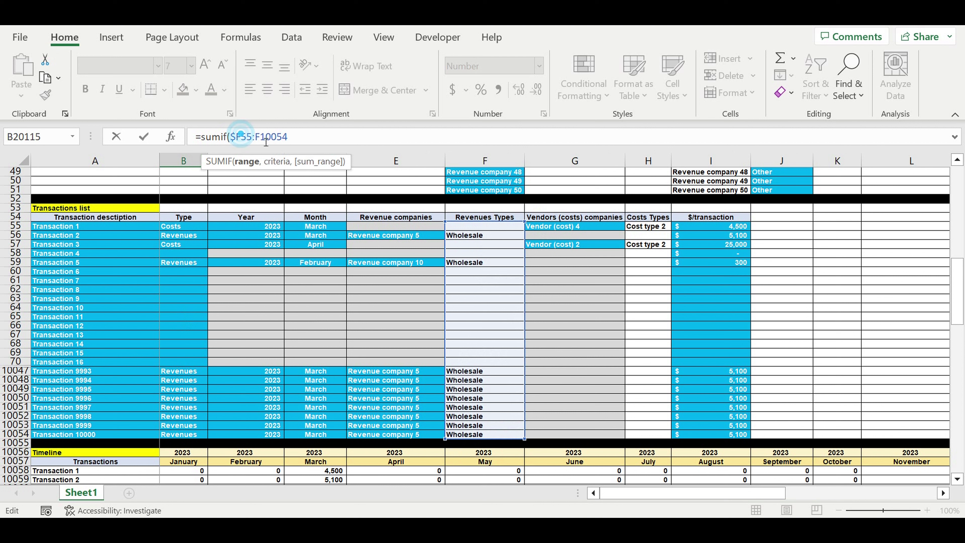
{"action": "type", "text": "$F"}
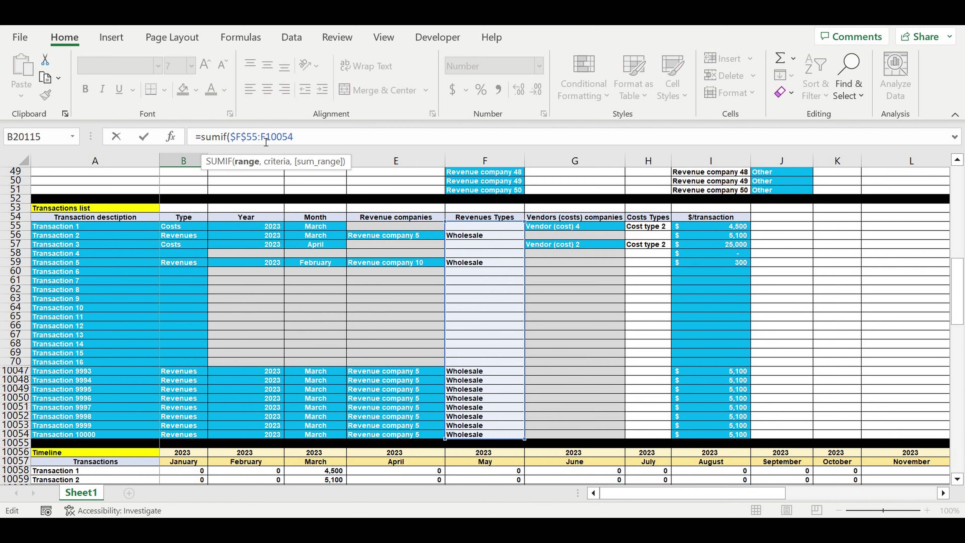
{"action": "type", "text": "$"}
{"action": "key", "text": "Right"}
{"action": "type", "text": "$"}
{"action": "left_click", "coordinate": [327, 134]}
{"action": "type", "text": ","}
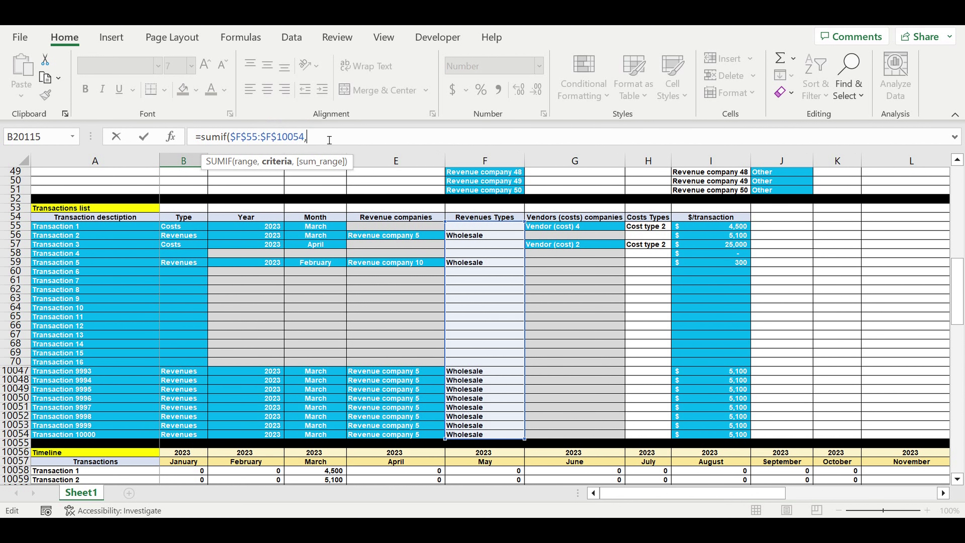
- Use the Wholesale label as the SUMIF criteria, locking its column as $A20115, and continue to the sum range
{"action": "scroll", "coordinate": [378, 334], "scroll_direction": "down", "scroll_amount": 20}
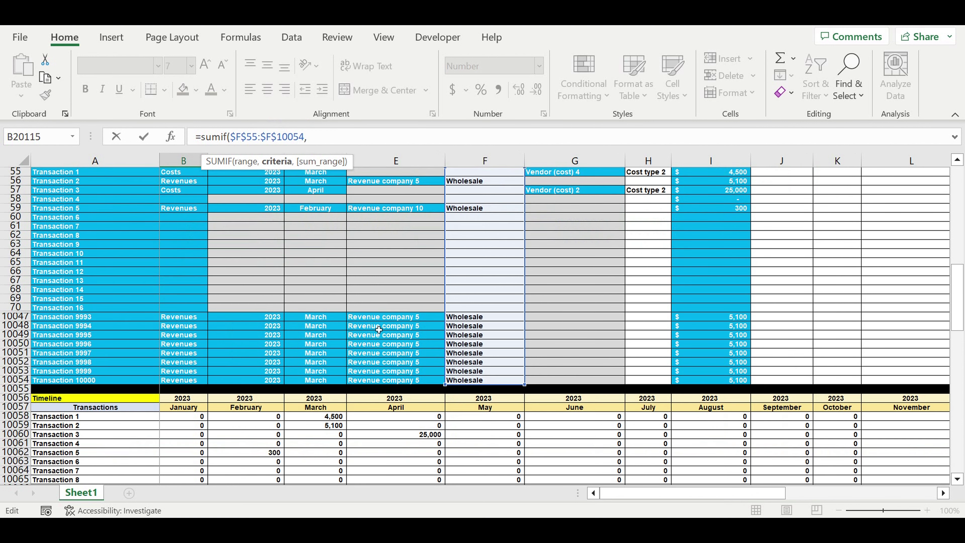
{"action": "scroll", "coordinate": [422, 380], "scroll_direction": "down", "scroll_amount": 19}
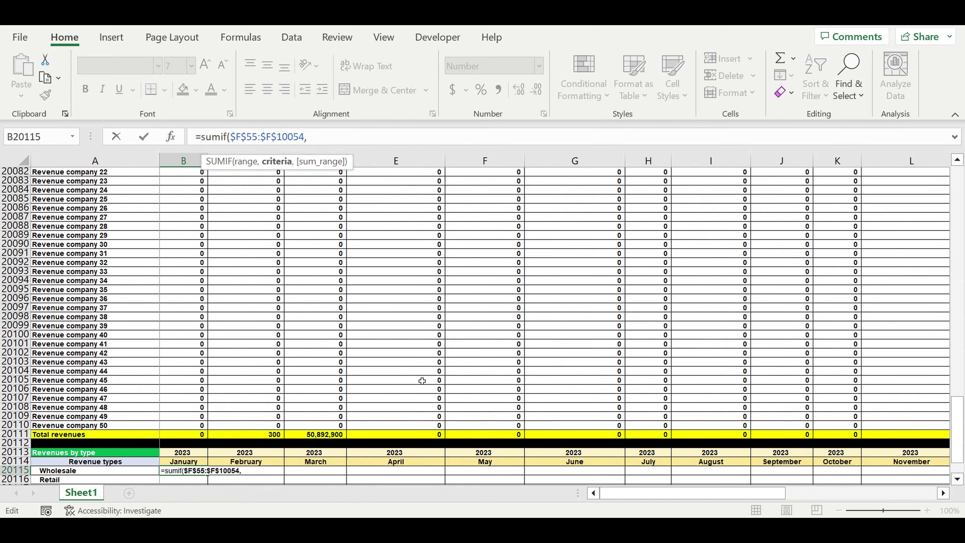
{"action": "scroll", "coordinate": [183, 236], "scroll_direction": "down", "scroll_amount": 10}
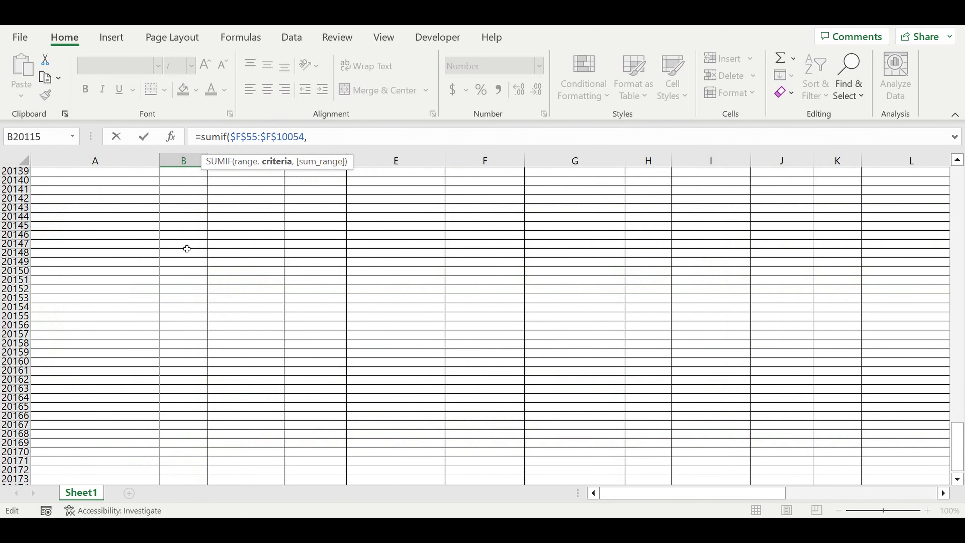
{"action": "scroll", "coordinate": [191, 272], "scroll_direction": "up", "scroll_amount": 14}
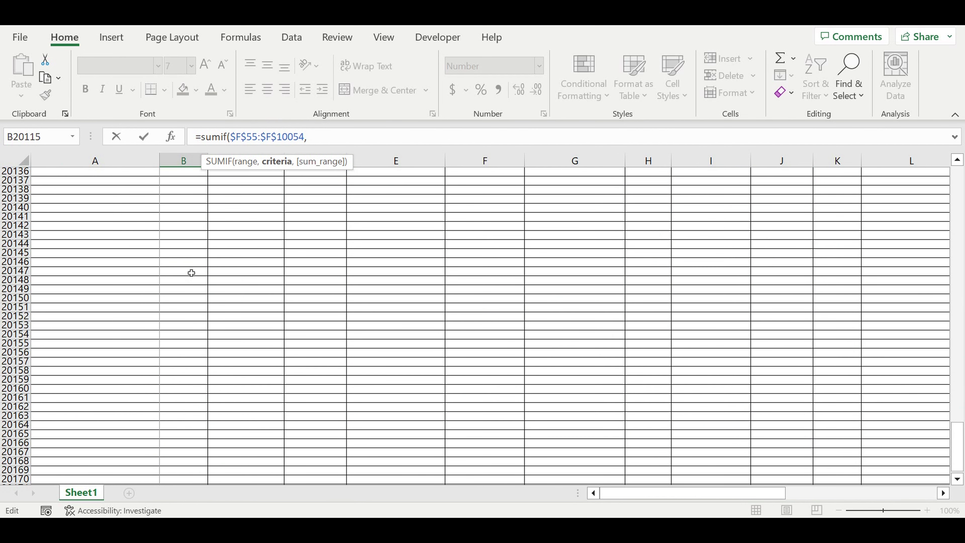
{"action": "scroll", "coordinate": [194, 272], "scroll_direction": "up", "scroll_amount": 3}
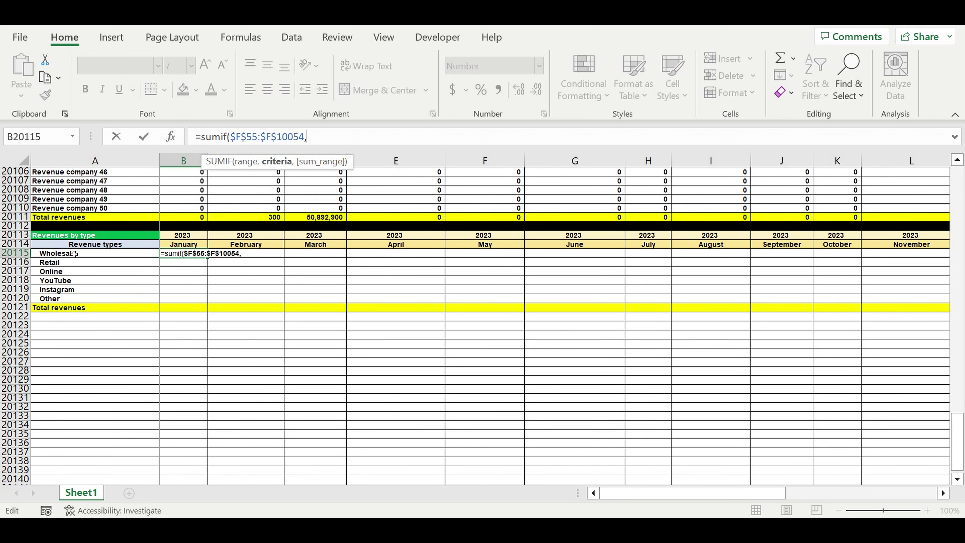
{"action": "left_click", "coordinate": [76, 258]}
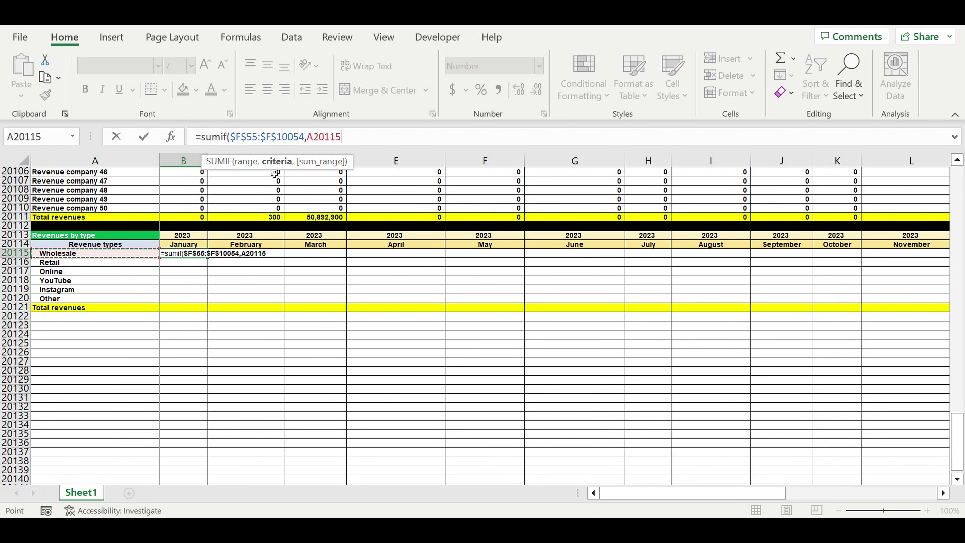
{"action": "left_click", "coordinate": [332, 141]}
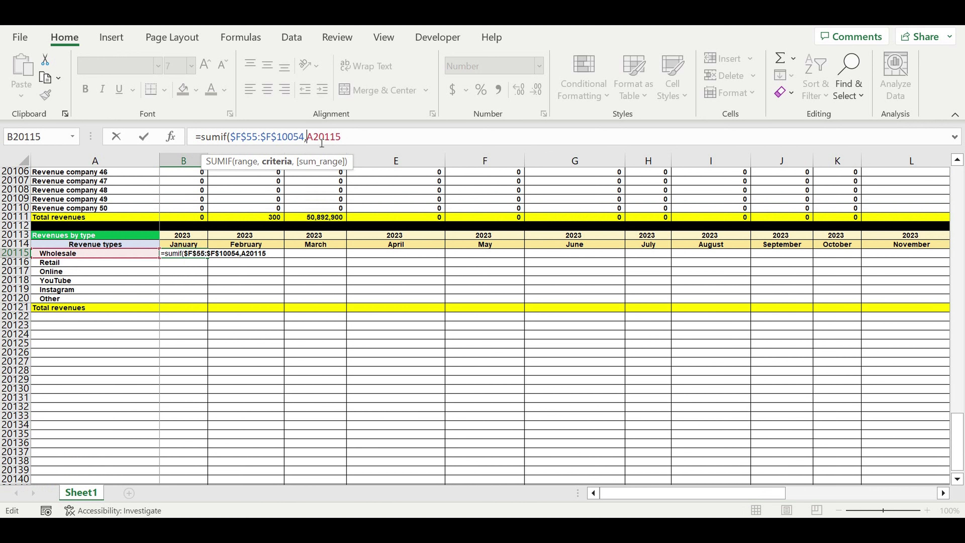
{"action": "type", "text": "$"}
{"action": "left_click", "coordinate": [362, 135]}
{"action": "type", "text": ","}
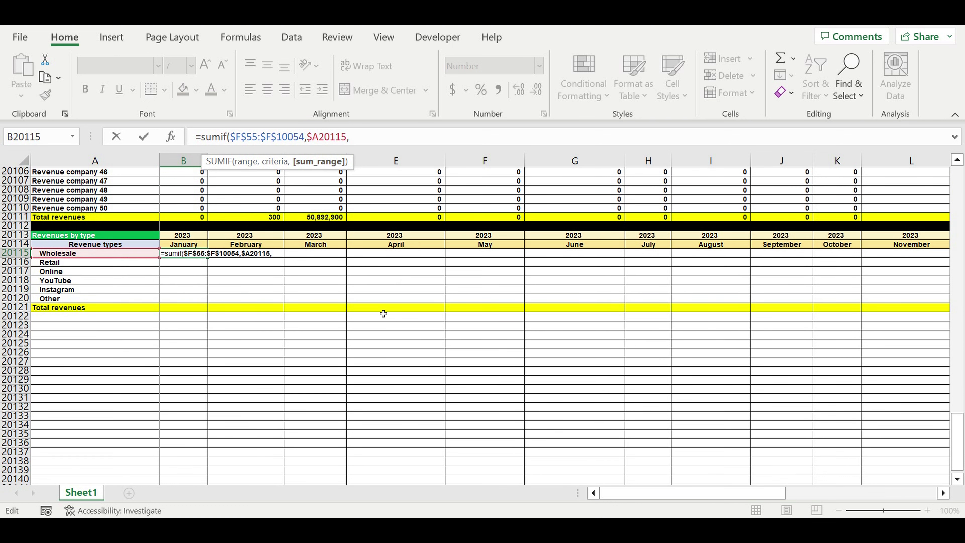
- Set the sum range to the Timeline's January column with locked rows, B$10058:B$20057, and complete the SUMIF formula
{"action": "scroll", "coordinate": [385, 306], "scroll_direction": "up", "scroll_amount": 5}
{"action": "scroll", "coordinate": [388, 295], "scroll_direction": "up", "scroll_amount": 18}
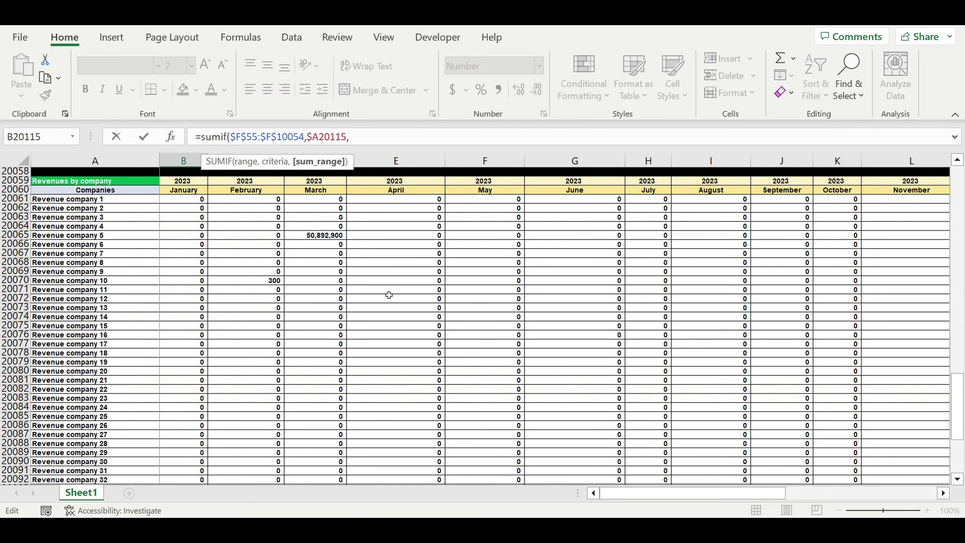
{"action": "scroll", "coordinate": [388, 295], "scroll_direction": "up", "scroll_amount": 1}
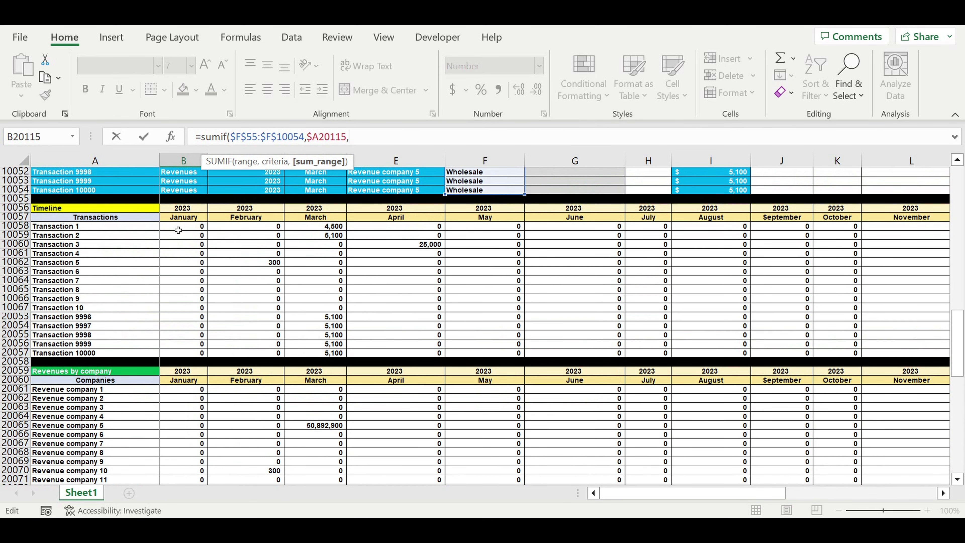
{"action": "left_click_drag", "start_coordinate": [178, 230], "coordinate": [184, 353]}
{"action": "left_click", "coordinate": [359, 139]}
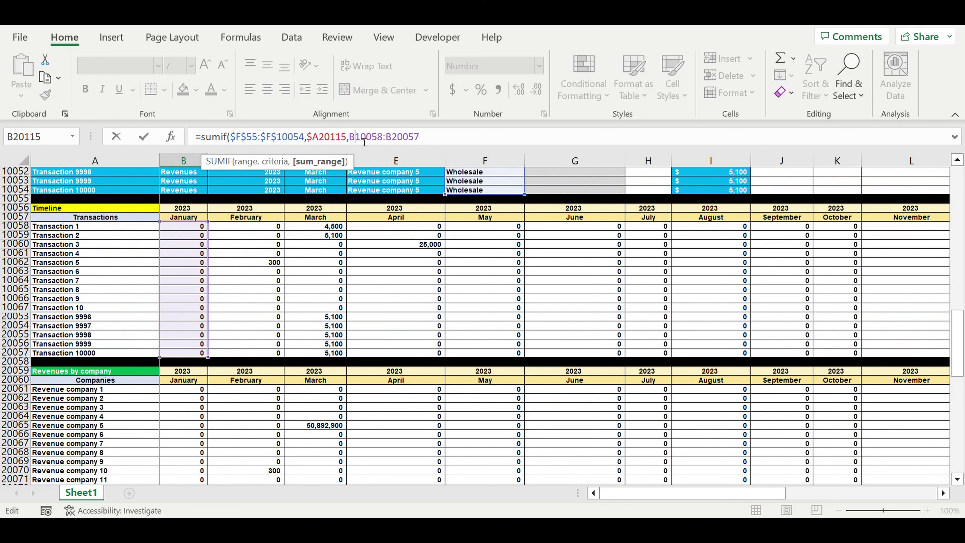
{"action": "type", "text": "$"}
{"action": "left_click", "coordinate": [400, 140]}
{"action": "type", "text": "$"}
{"action": "type", "text": ")"}
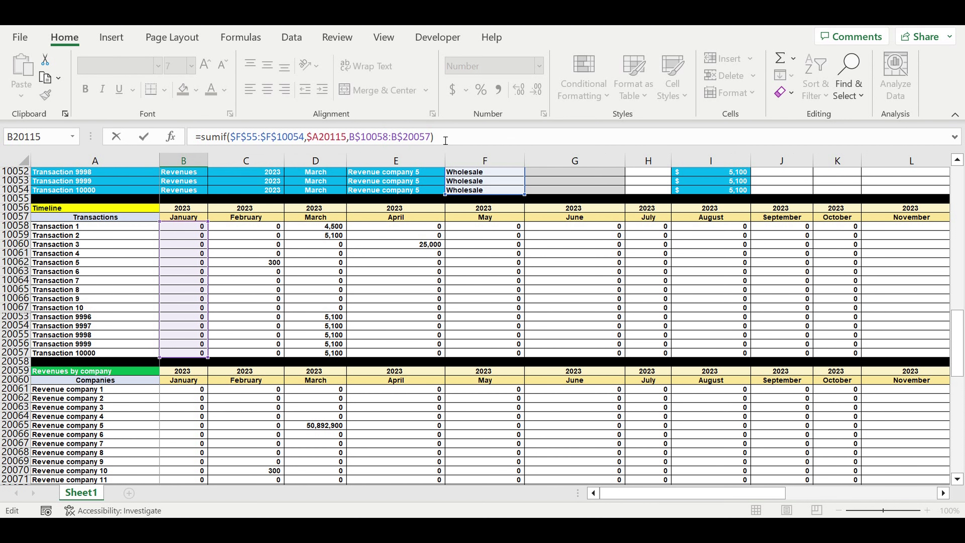
{"action": "key", "text": "Return"}
- Total the January revenue types in the Revenues by type table by summing B20115:B20120 in Total revenues cell B20121
{"action": "scroll", "coordinate": [226, 420], "scroll_direction": "down", "scroll_amount": 5}
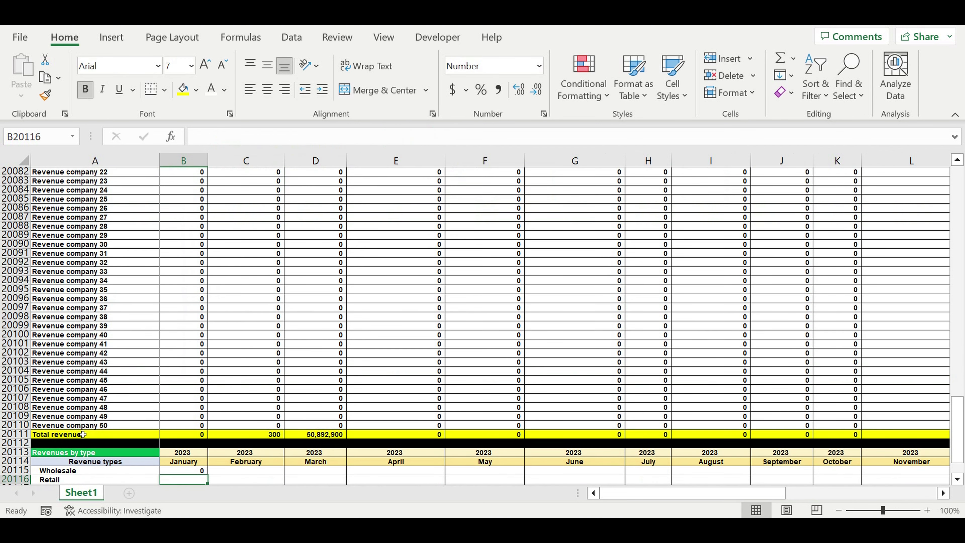
{"action": "scroll", "coordinate": [226, 420], "scroll_direction": "down", "scroll_amount": 2}
{"action": "left_click", "coordinate": [193, 361]}
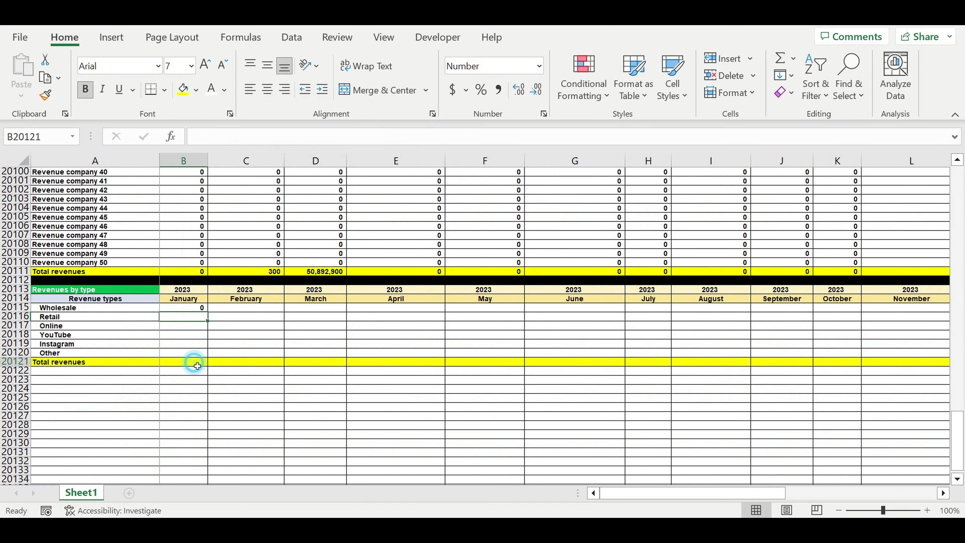
{"action": "left_click", "coordinate": [779, 58]}
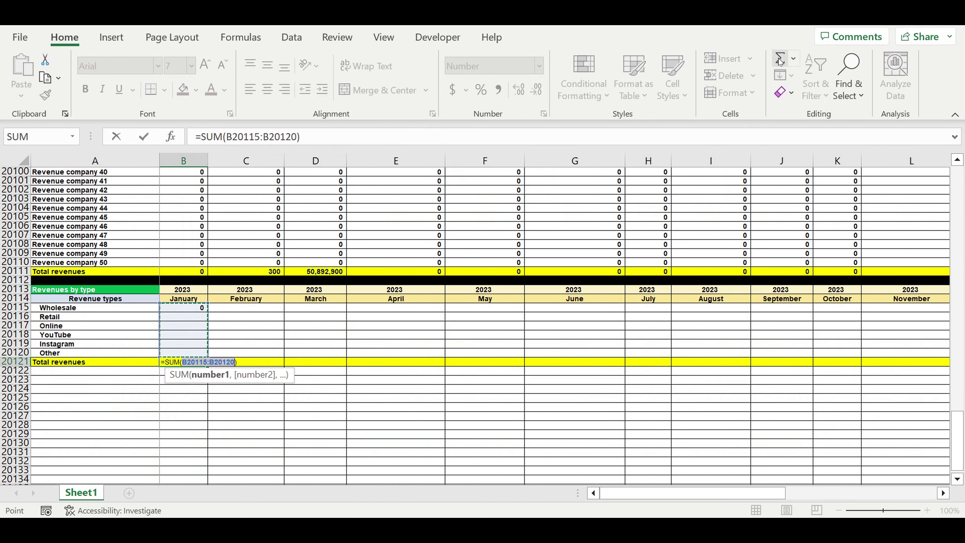
{"action": "key", "text": "Return"}
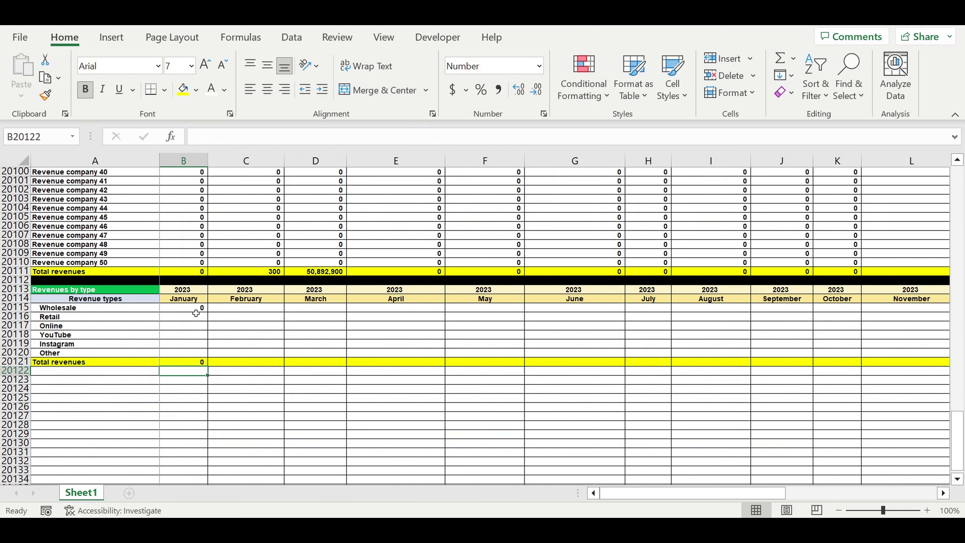
- Fill the January Wholesale SUMIF down to the Other row, and copy it with the total row across through May 2023
{"action": "left_click", "coordinate": [197, 308]}
{"action": "left_click_drag", "start_coordinate": [212, 314], "coordinate": [209, 357]}
{"action": "left_click_drag", "start_coordinate": [190, 308], "coordinate": [499, 381]}
{"action": "left_click", "coordinate": [358, 390]}
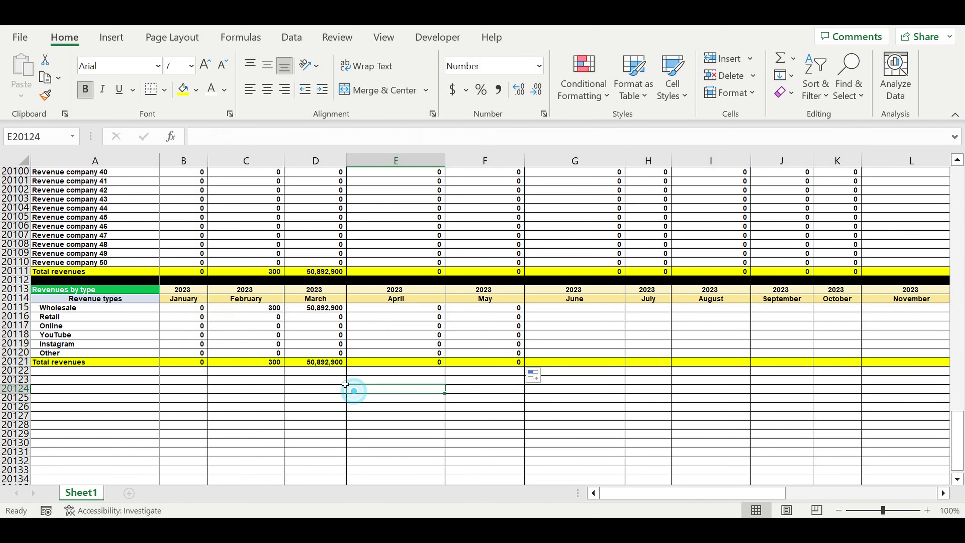
- Compare February's Total revenues by company with the by-type total, and inspect the February Wholesale formula
{"action": "left_click", "coordinate": [256, 311]}
{"action": "left_click", "coordinate": [268, 272]}
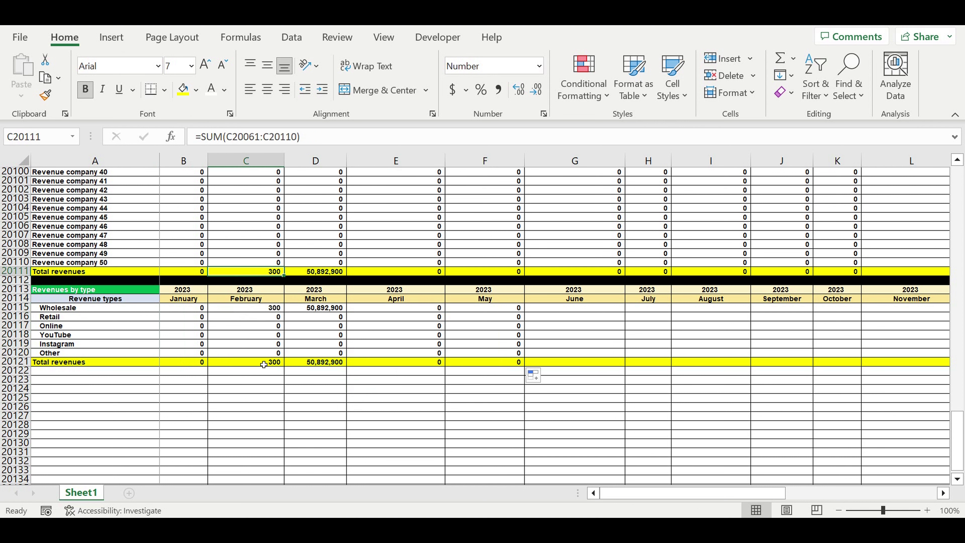
{"action": "left_click", "coordinate": [263, 363]}
{"action": "left_click", "coordinate": [274, 311]}
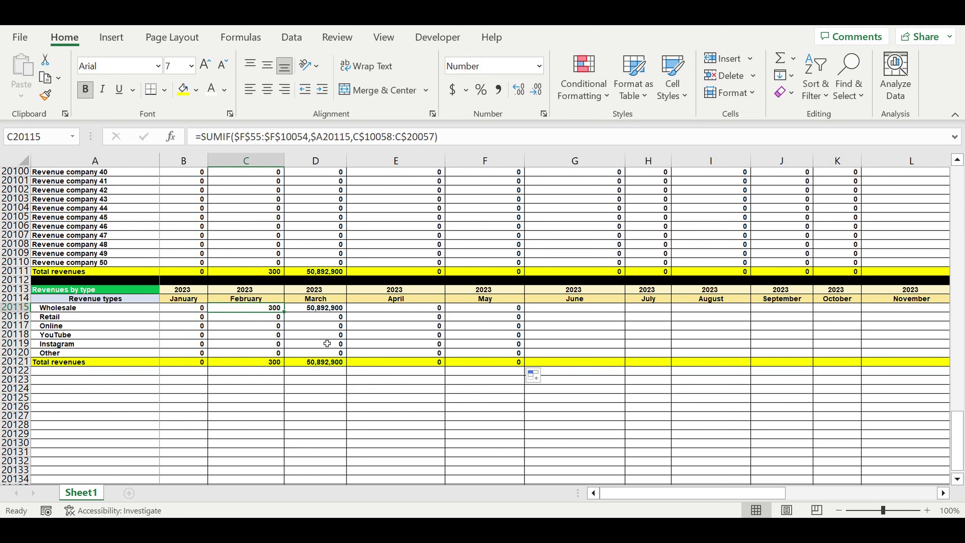
- Review the revenue company labels in the Revenues by company table and the six labels in the Revenues by type table
{"action": "scroll", "coordinate": [294, 315], "scroll_direction": "up", "scroll_amount": 8}
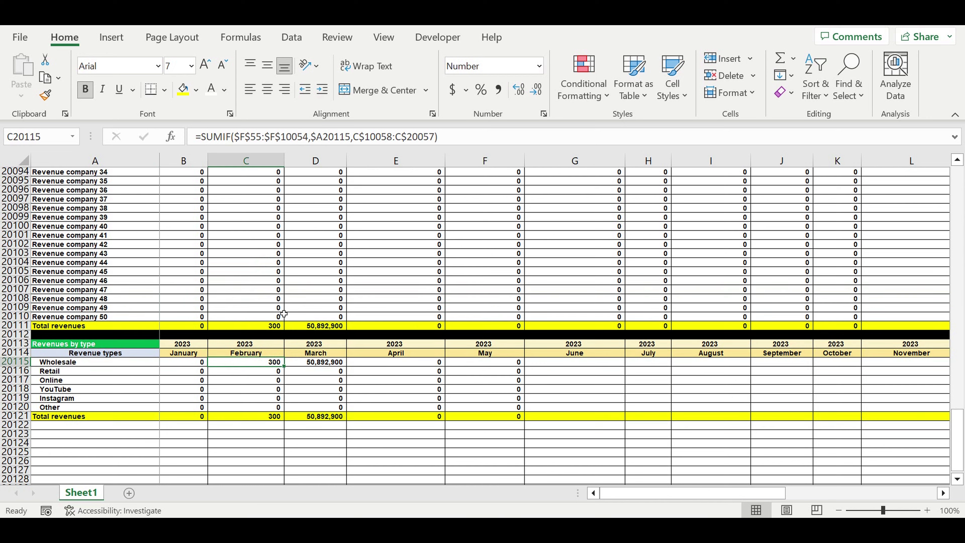
{"action": "scroll", "coordinate": [233, 284], "scroll_direction": "up", "scroll_amount": 6}
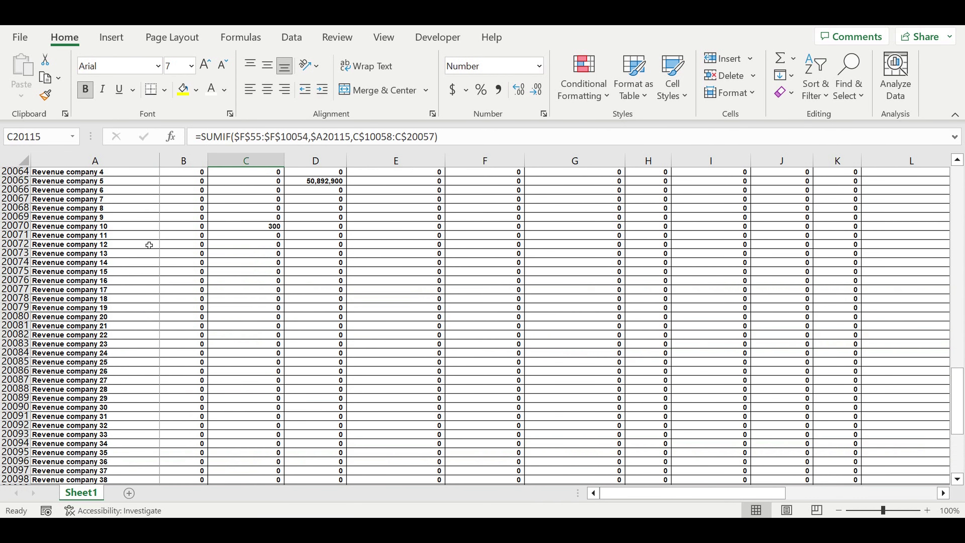
{"action": "scroll", "coordinate": [111, 217], "scroll_direction": "up", "scroll_amount": 1}
{"action": "left_click_drag", "start_coordinate": [76, 198], "coordinate": [84, 416]}
{"action": "scroll", "coordinate": [92, 384], "scroll_direction": "down", "scroll_amount": 2}
{"action": "scroll", "coordinate": [93, 385], "scroll_direction": "down", "scroll_amount": 17}
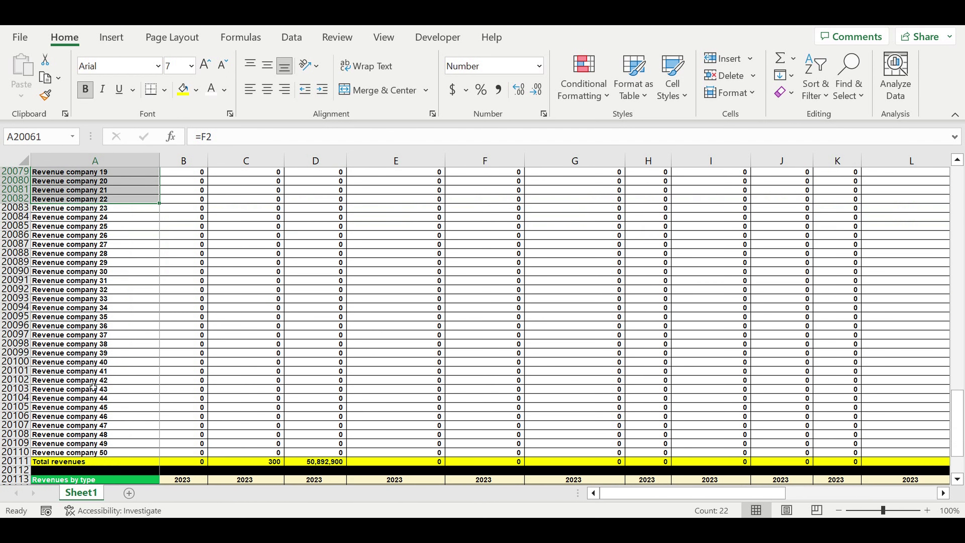
{"action": "left_click_drag", "start_coordinate": [69, 204], "coordinate": [63, 246]}
{"action": "key", "text": "ctrl+v"}
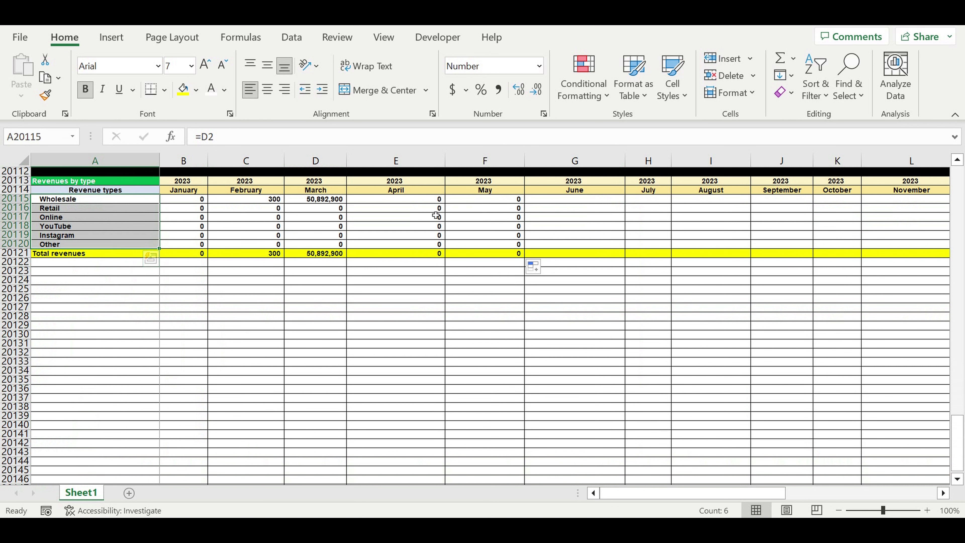
- Extend the Revenues by type formulas and the Total revenues row across all remaining months through December 2024
{"action": "left_click_drag", "start_coordinate": [264, 201], "coordinate": [953, 263]}
{"action": "left_click_drag", "start_coordinate": [676, 254], "coordinate": [781, 281]}
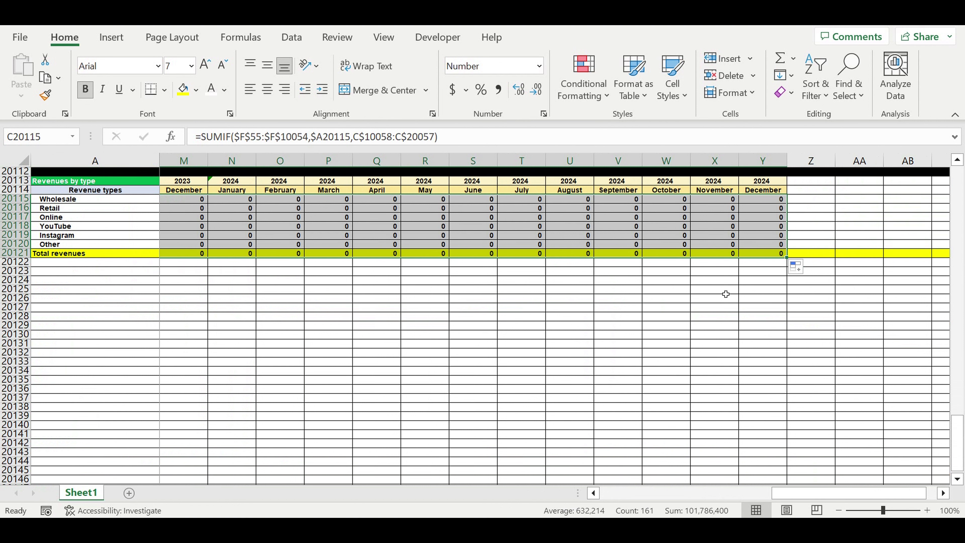
{"action": "left_click", "coordinate": [724, 291]}
{"action": "scroll", "coordinate": [211, 243], "scroll_direction": "up", "scroll_amount": 2}
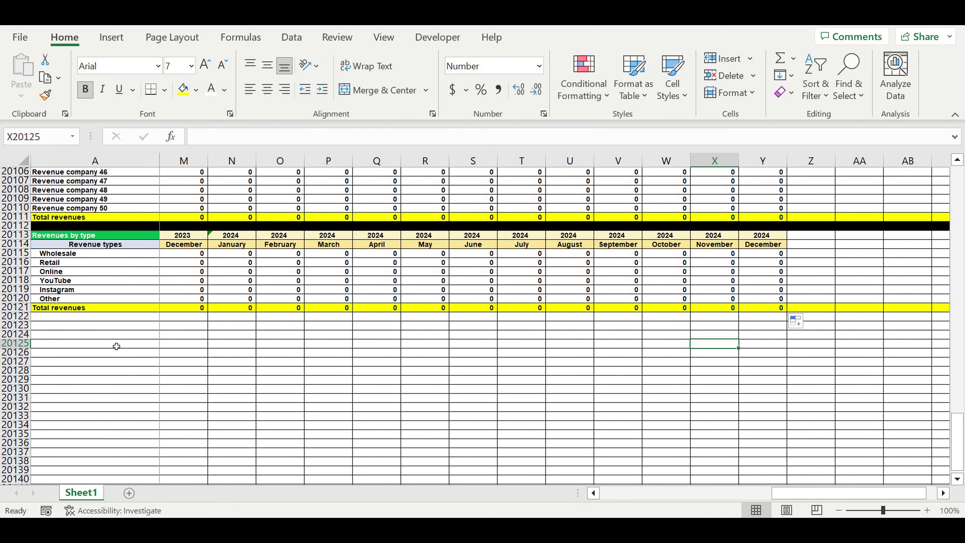
{"action": "left_click_drag", "start_coordinate": [782, 496], "coordinate": [550, 498]}
{"action": "left_click", "coordinate": [341, 389]}
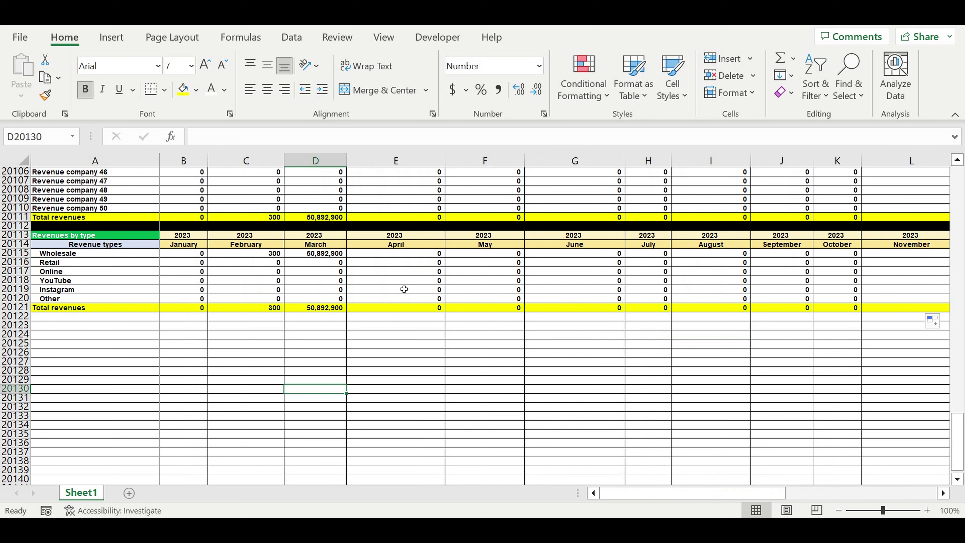
{"action": "left_click", "coordinate": [440, 290]}
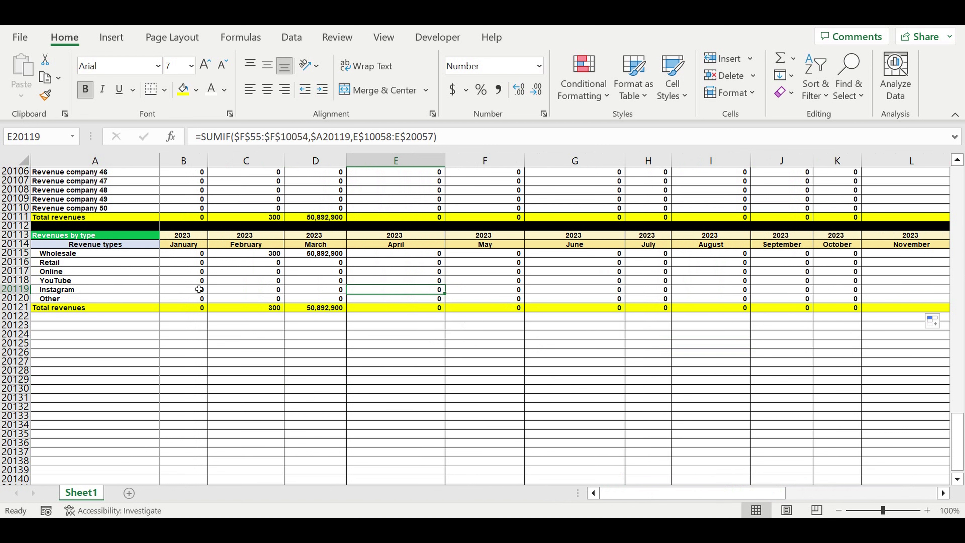
- In the Transactions list, set Transaction 8's type to Revenues and its year to 2023
{"action": "scroll", "coordinate": [198, 287], "scroll_direction": "up", "scroll_amount": 20}
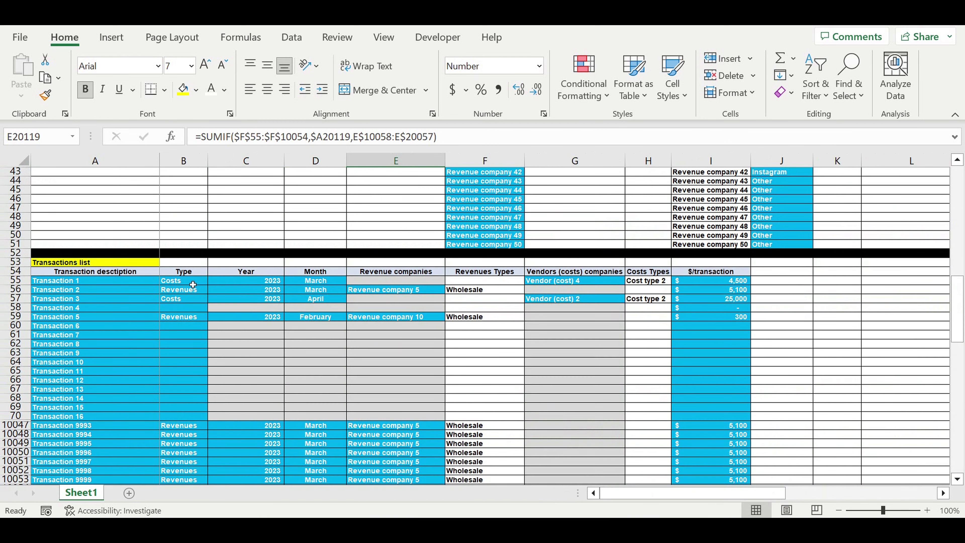
{"action": "scroll", "coordinate": [194, 290], "scroll_direction": "down", "scroll_amount": 3}
{"action": "left_click", "coordinate": [188, 263]}
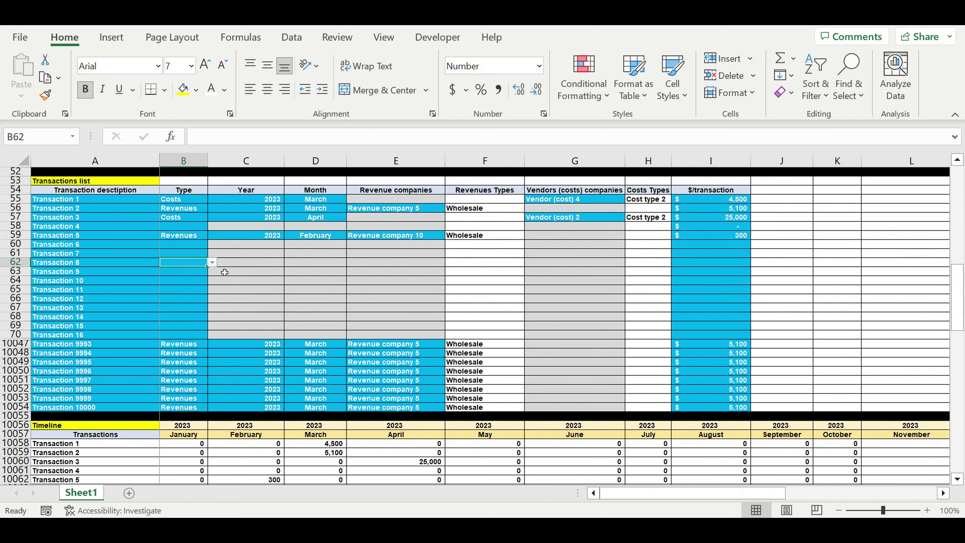
{"action": "left_click", "coordinate": [212, 262]}
{"action": "left_click", "coordinate": [198, 271]}
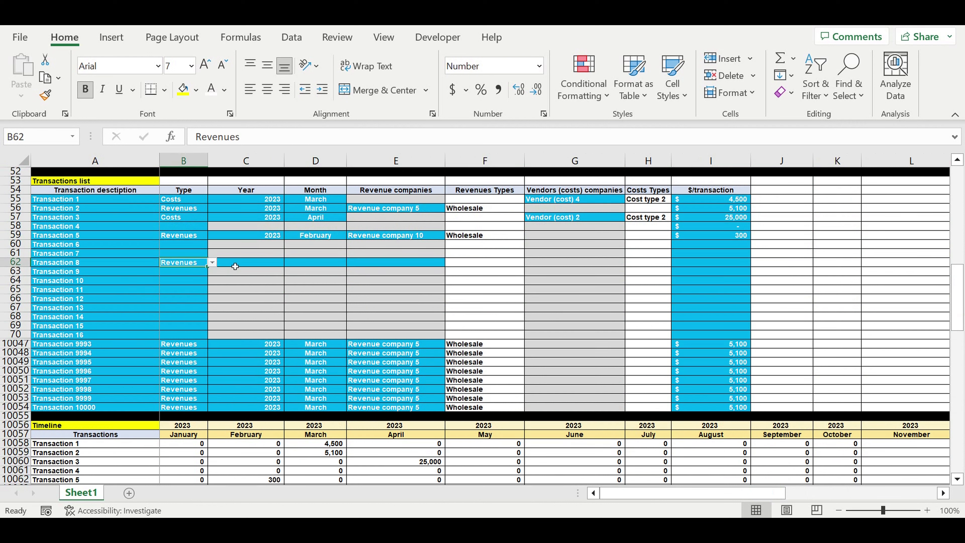
{"action": "left_click", "coordinate": [262, 264]}
{"action": "left_click", "coordinate": [289, 263]}
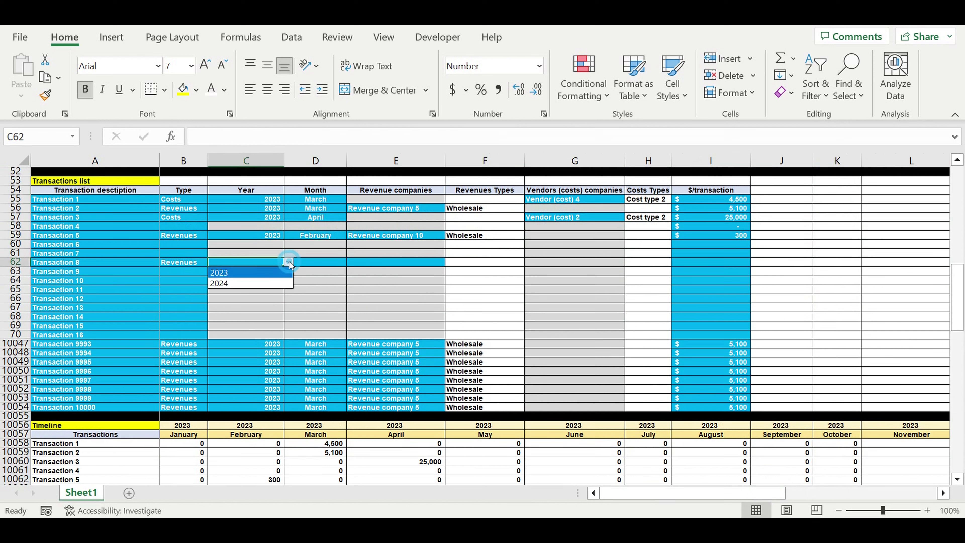
{"action": "left_click", "coordinate": [254, 280]}
- Set Transaction 8's month to April and its revenue company to Revenue company 43, and check the looked-up revenue type
{"action": "left_click", "coordinate": [314, 264]}
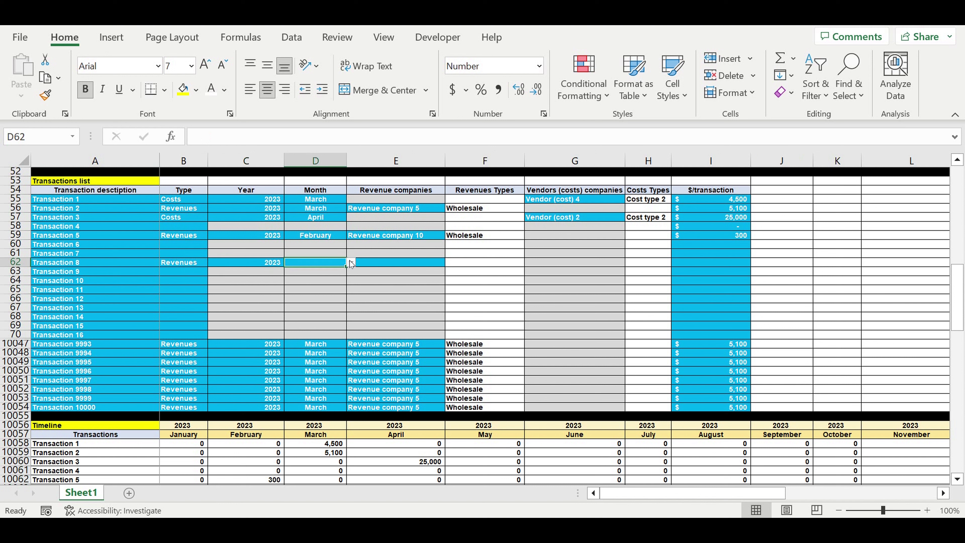
{"action": "left_click", "coordinate": [350, 262]}
{"action": "left_click", "coordinate": [300, 305]}
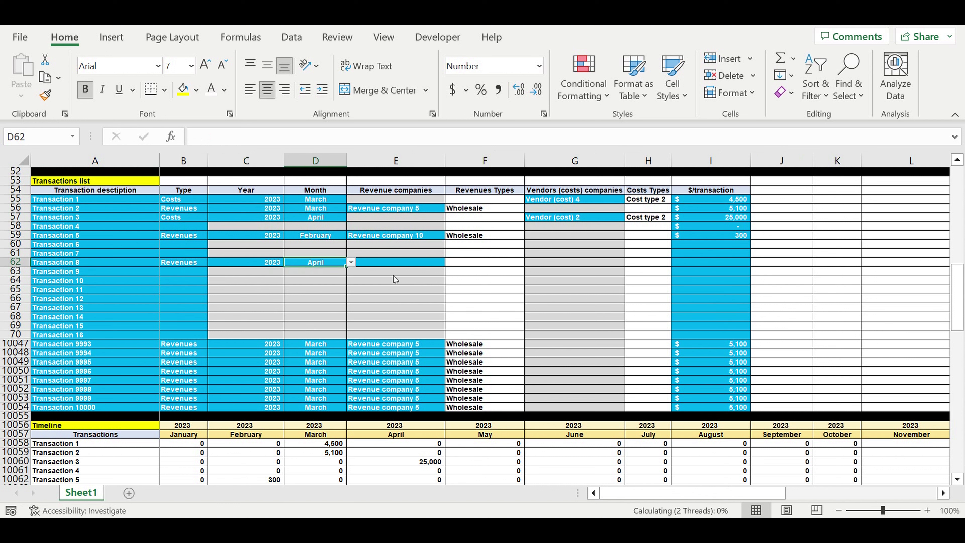
{"action": "left_click", "coordinate": [398, 264]}
{"action": "left_click", "coordinate": [449, 263]}
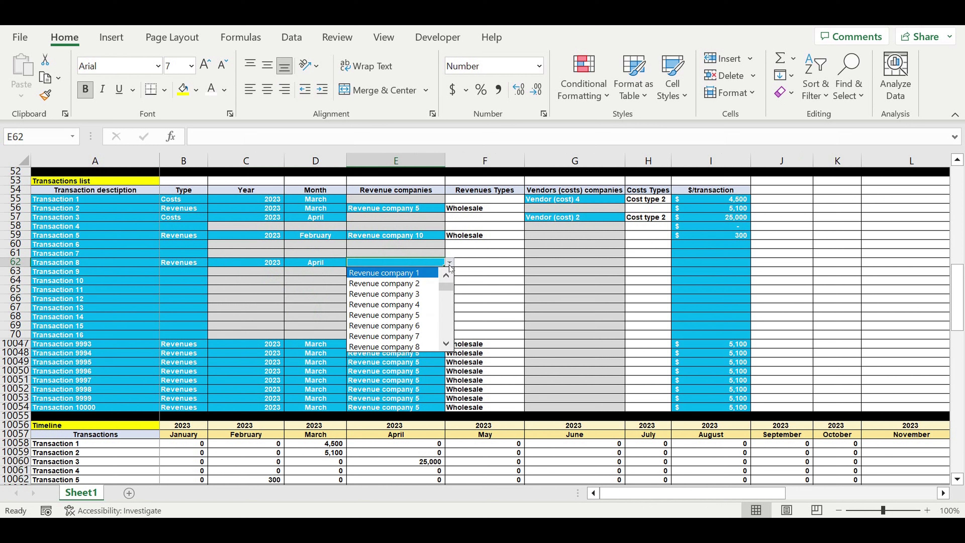
{"action": "left_click_drag", "start_coordinate": [451, 290], "coordinate": [448, 334]}
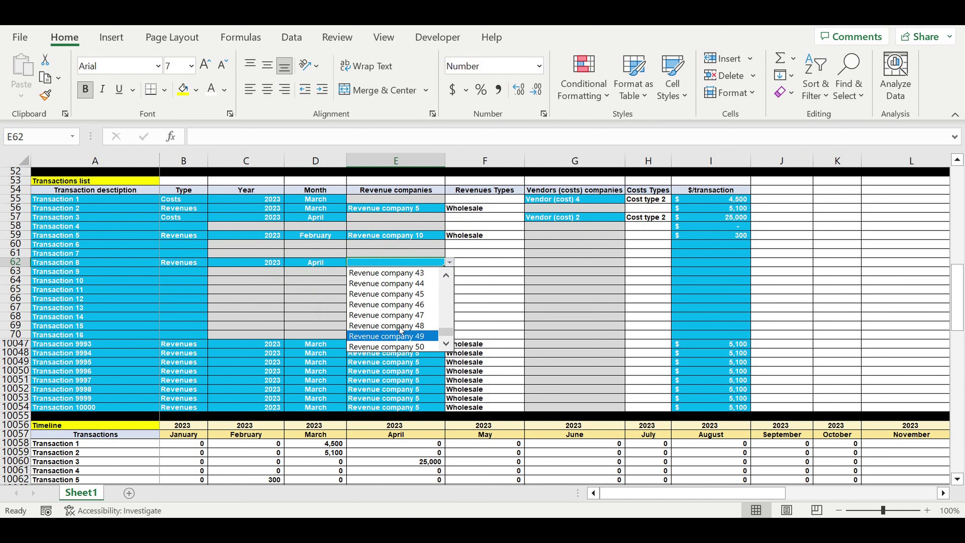
{"action": "left_click", "coordinate": [397, 275]}
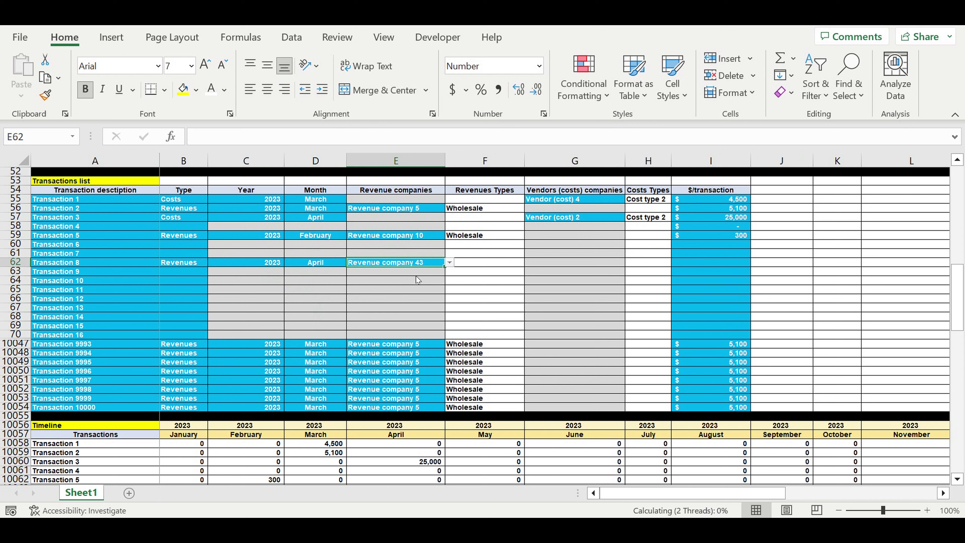
{"action": "left_click", "coordinate": [489, 290]}
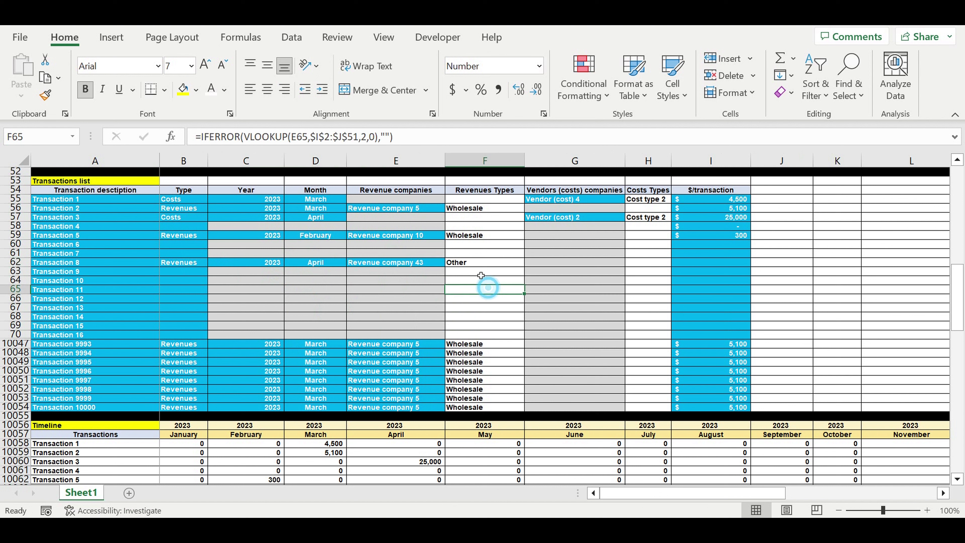
{"action": "left_click", "coordinate": [471, 262]}
- Change Transaction 8's revenue company to Revenue company 38 and check its looked-up revenue type
{"action": "left_click", "coordinate": [429, 263]}
{"action": "left_click", "coordinate": [449, 262]}
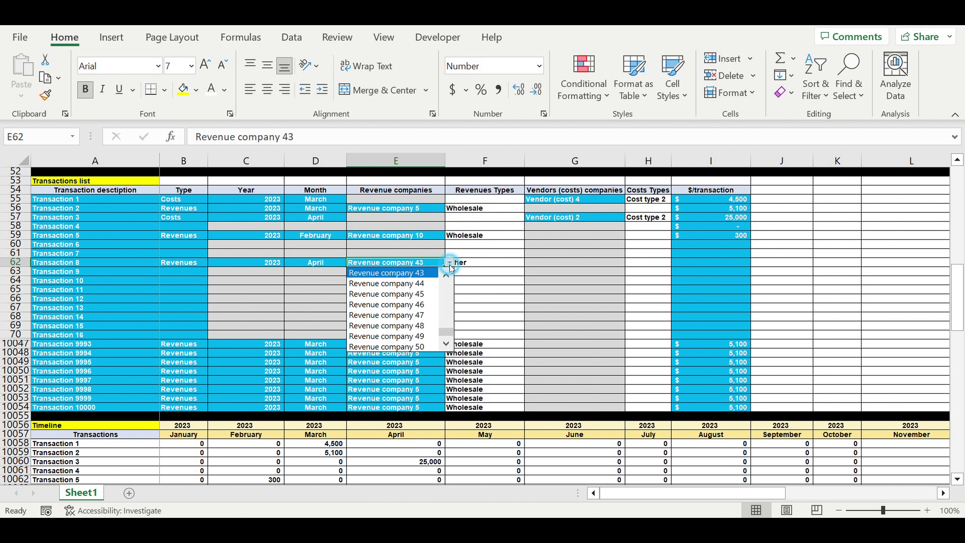
{"action": "left_click", "coordinate": [446, 275]}
{"action": "left_click", "coordinate": [445, 275]}
{"action": "left_click", "coordinate": [446, 274]}
{"action": "left_click", "coordinate": [446, 274]}
{"action": "left_click", "coordinate": [446, 274]}
{"action": "left_click", "coordinate": [418, 275]}
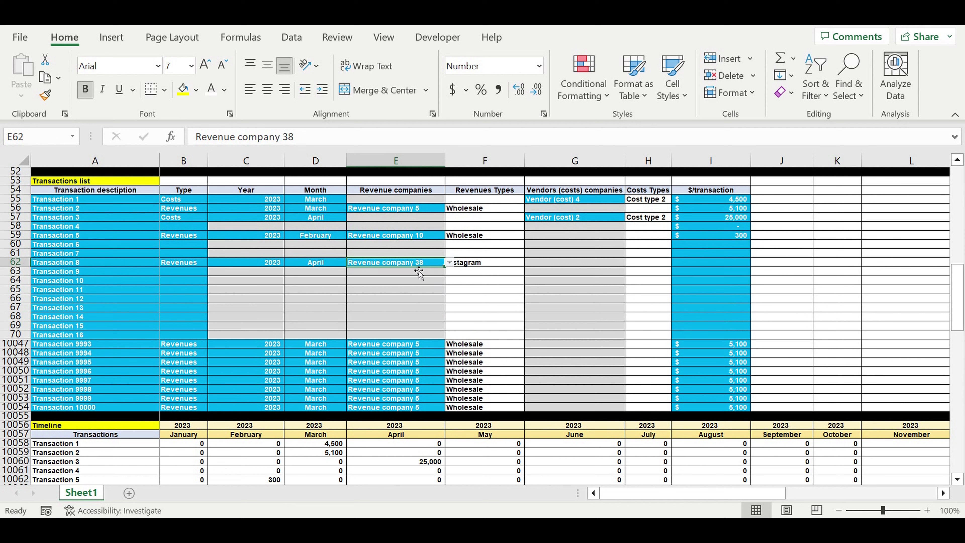
{"action": "left_click", "coordinate": [475, 267]}
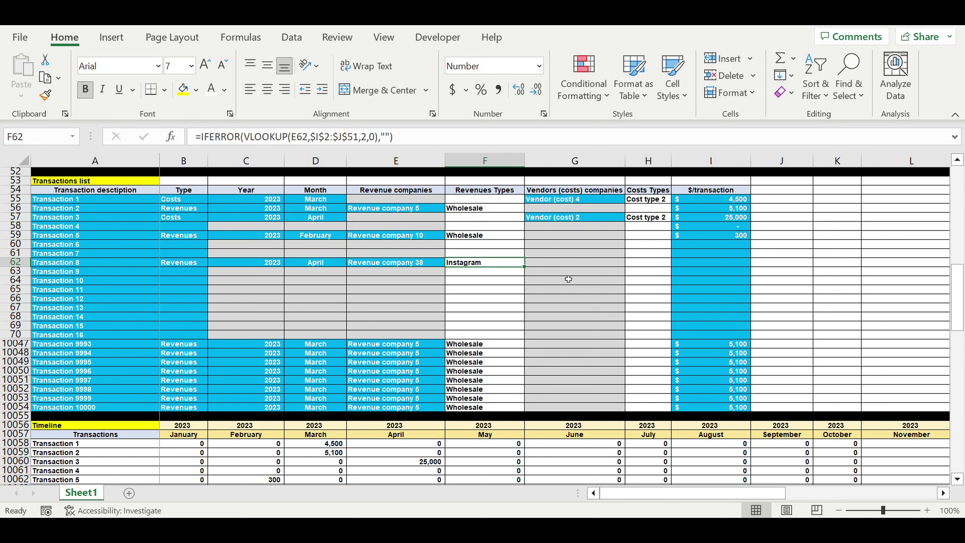
- Enter 3500 as Transaction 8's $/transaction amount and select its whole row for review
{"action": "left_click", "coordinate": [692, 265]}
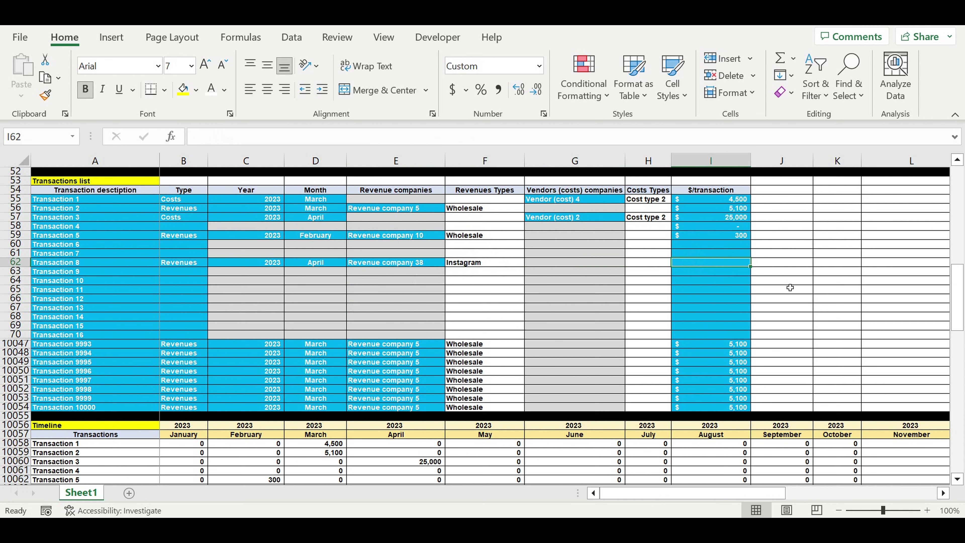
{"action": "type", "text": "3,"}
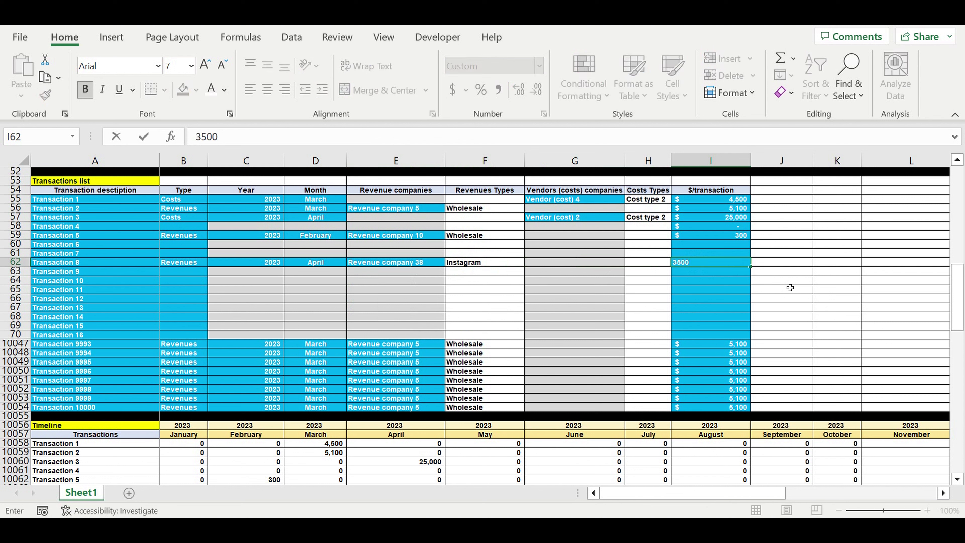
{"action": "type", "text": "500"}
{"action": "key", "text": "Return"}
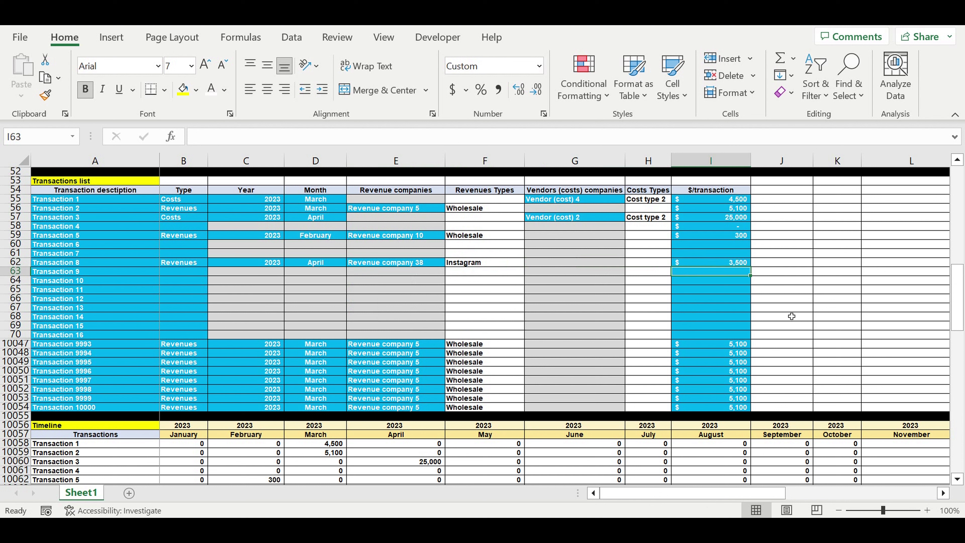
{"action": "left_click", "coordinate": [724, 264]}
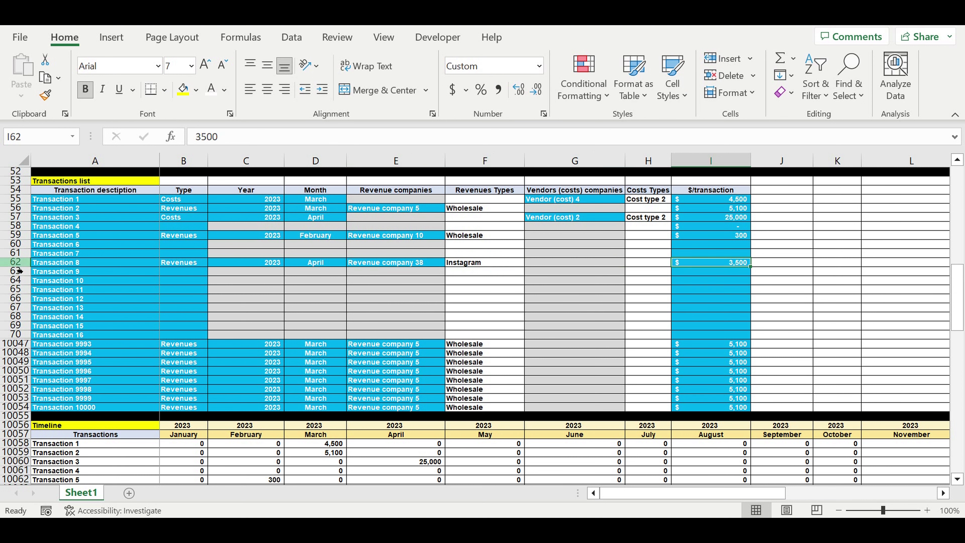
{"action": "left_click", "coordinate": [17, 262]}
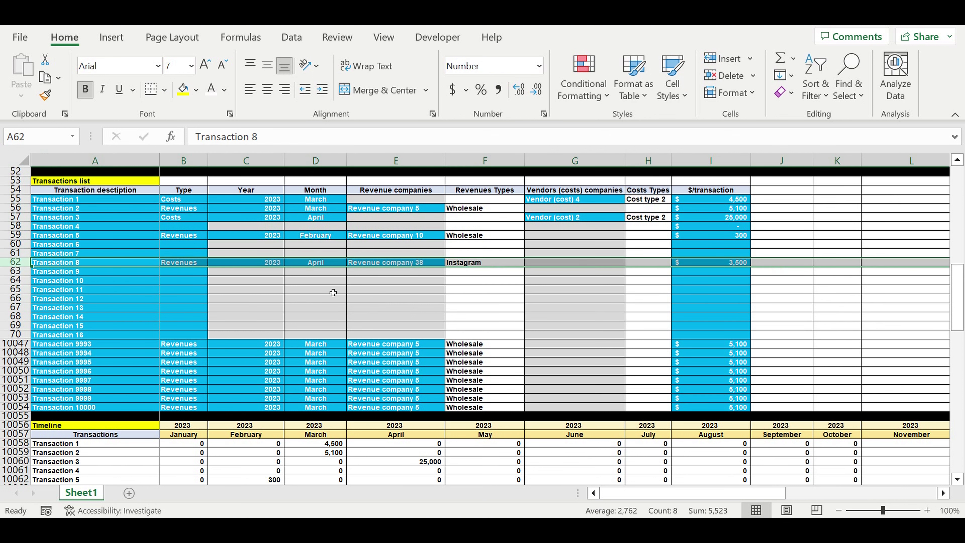
- Change Transaction 8's month to May
{"action": "left_click", "coordinate": [315, 263]}
{"action": "left_click", "coordinate": [351, 263]}
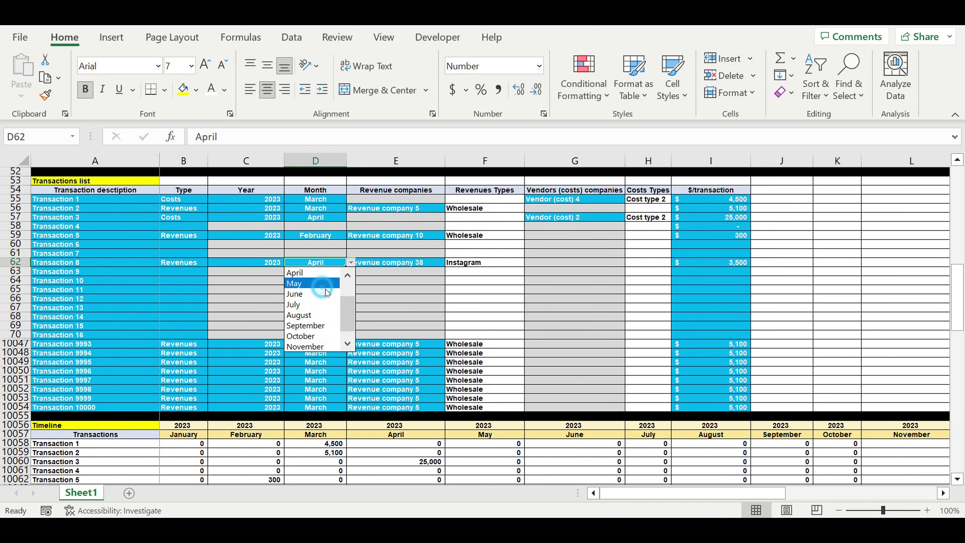
{"action": "left_click", "coordinate": [315, 283]}
{"action": "left_click", "coordinate": [315, 334]}
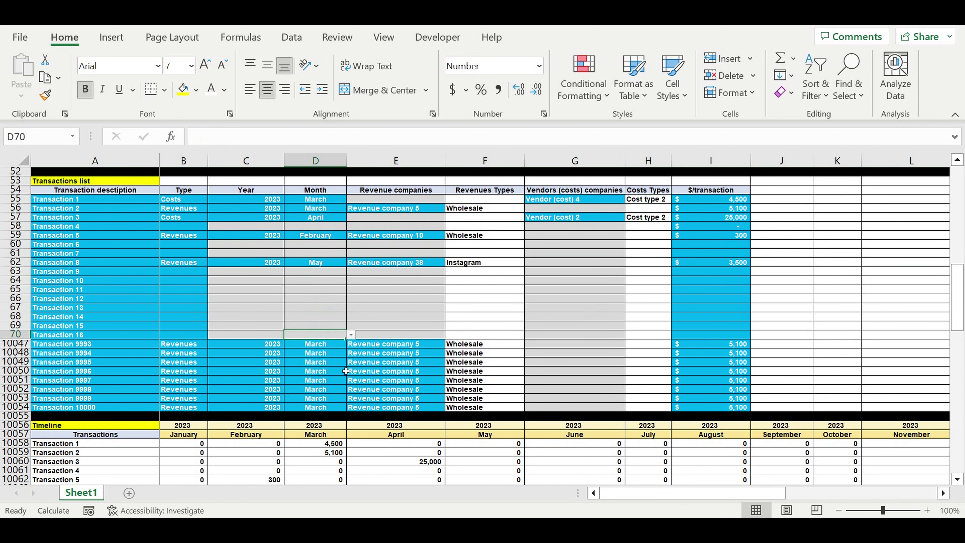
- Check the May amount and its SUMIF formula for Revenue company 38 in the Revenues by company table, and select its row
{"action": "scroll", "coordinate": [361, 366], "scroll_direction": "down", "scroll_amount": 5}
{"action": "scroll", "coordinate": [362, 366], "scroll_direction": "down", "scroll_amount": 5}
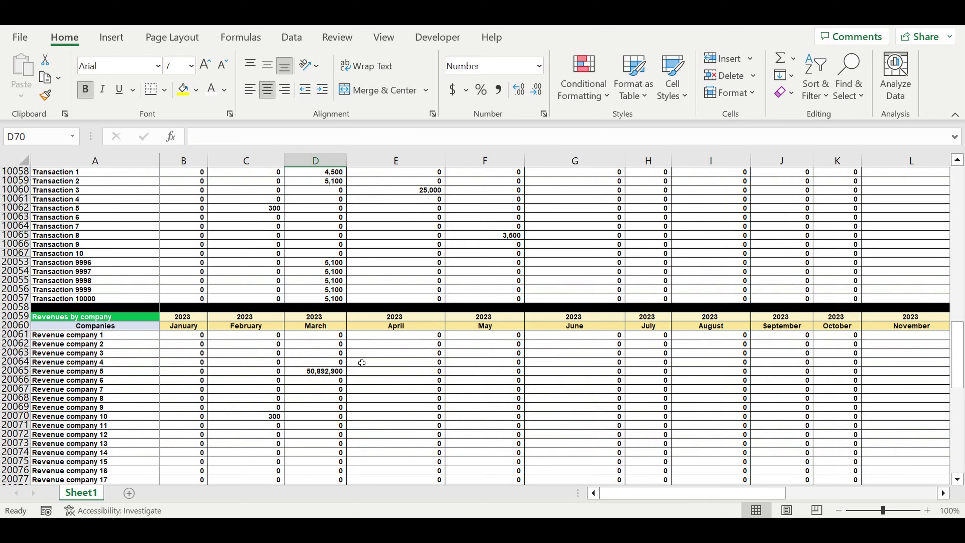
{"action": "scroll", "coordinate": [360, 361], "scroll_direction": "down", "scroll_amount": 5}
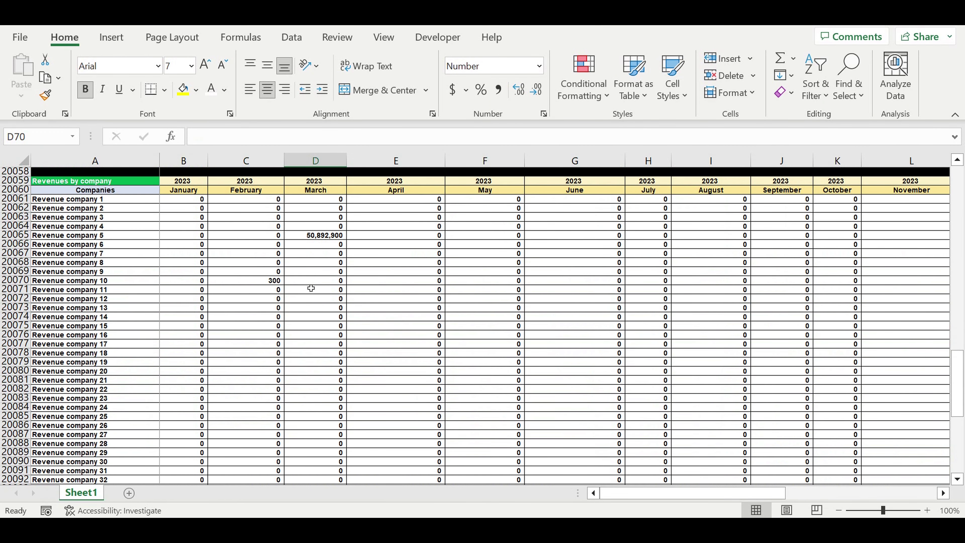
{"action": "scroll", "coordinate": [311, 288], "scroll_direction": "down", "scroll_amount": 6}
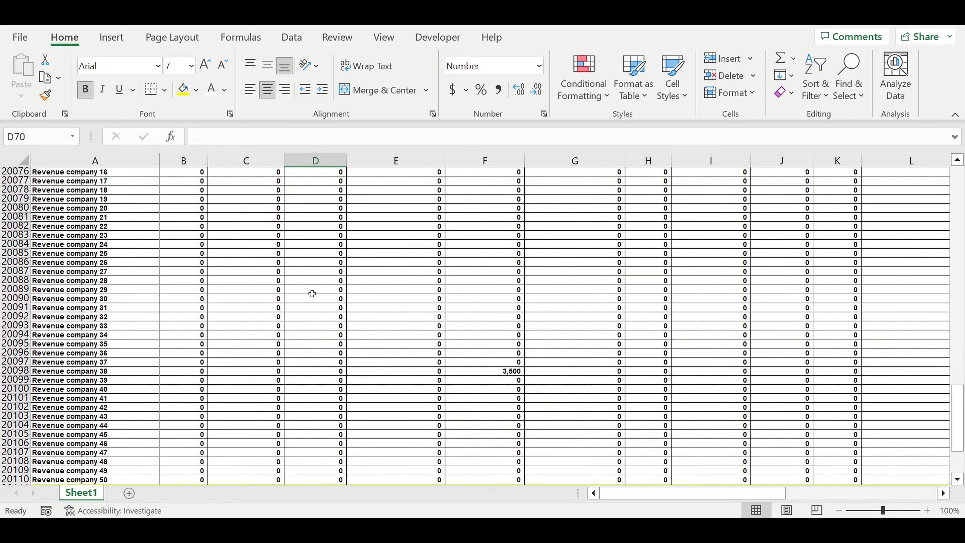
{"action": "left_click", "coordinate": [505, 372]}
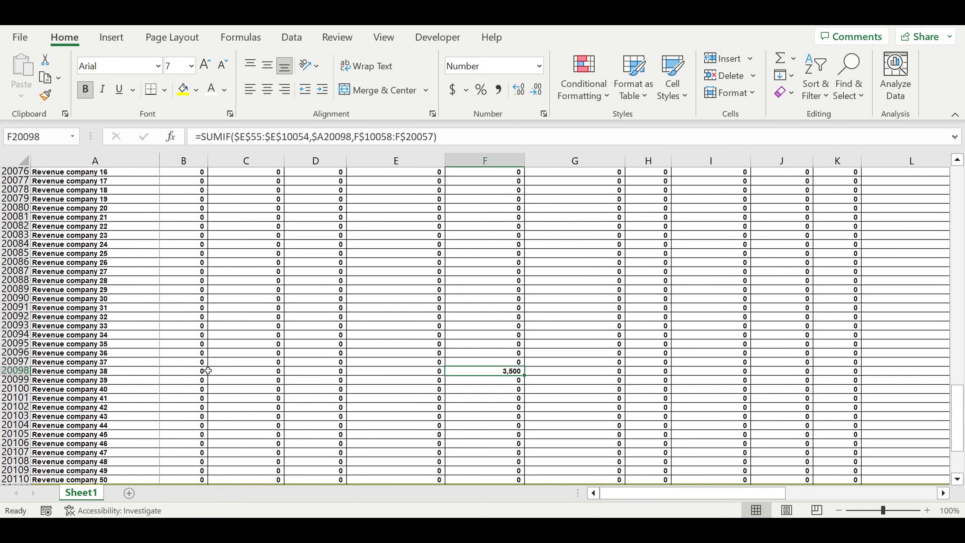
{"action": "left_click", "coordinate": [15, 372]}
- Check the Instagram row and its May SUMIF formula in the Revenues by type table
{"action": "scroll", "coordinate": [123, 363], "scroll_direction": "down", "scroll_amount": 2}
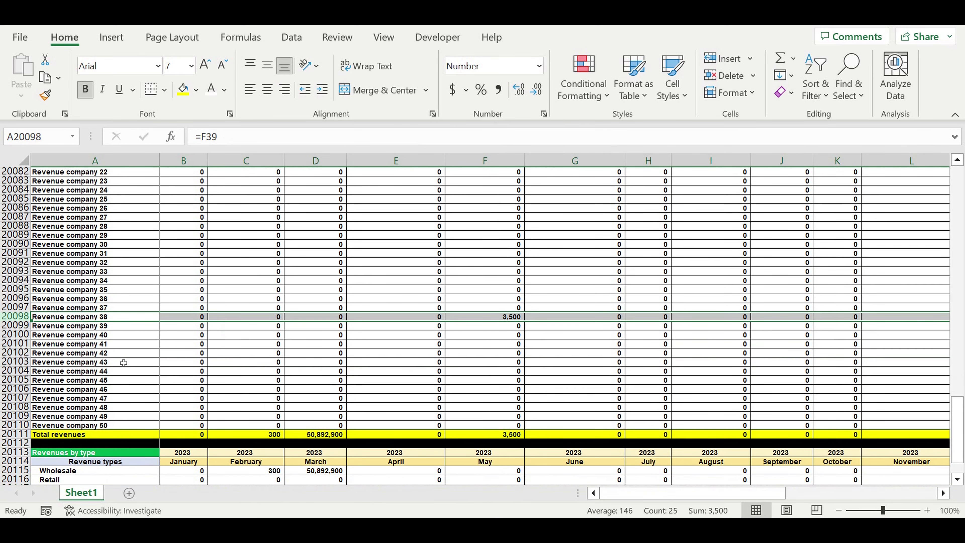
{"action": "scroll", "coordinate": [212, 358], "scroll_direction": "down", "scroll_amount": 7}
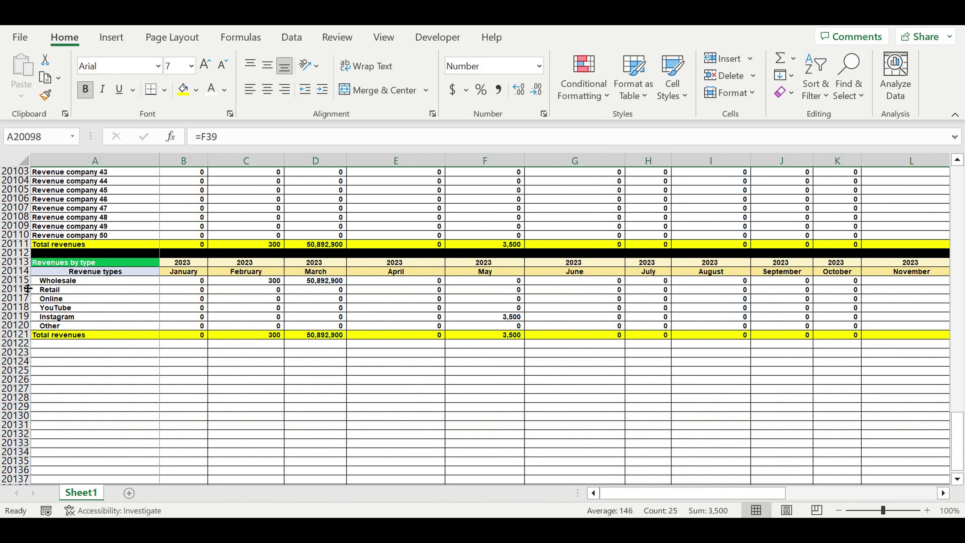
{"action": "left_click", "coordinate": [17, 316]}
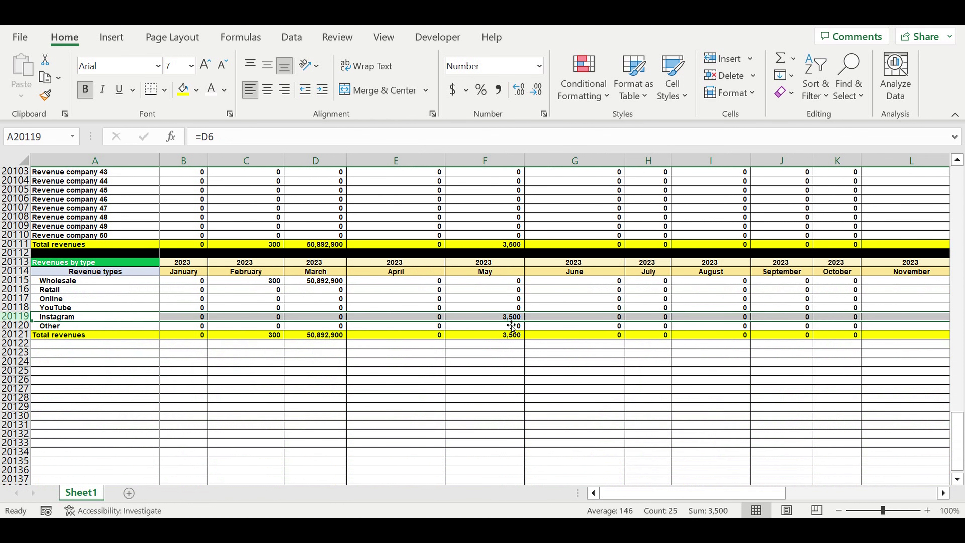
{"action": "left_click", "coordinate": [494, 317]}
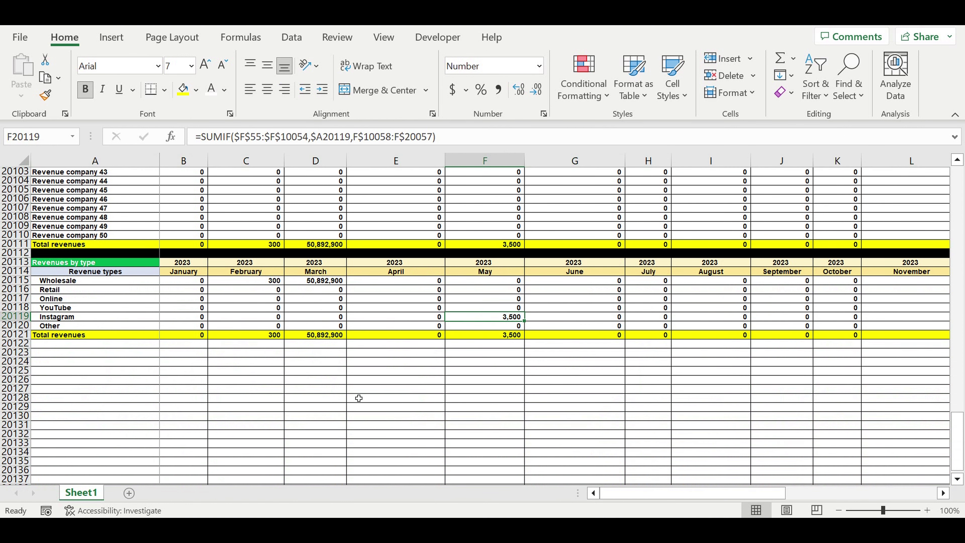
{"action": "left_click", "coordinate": [431, 408]}
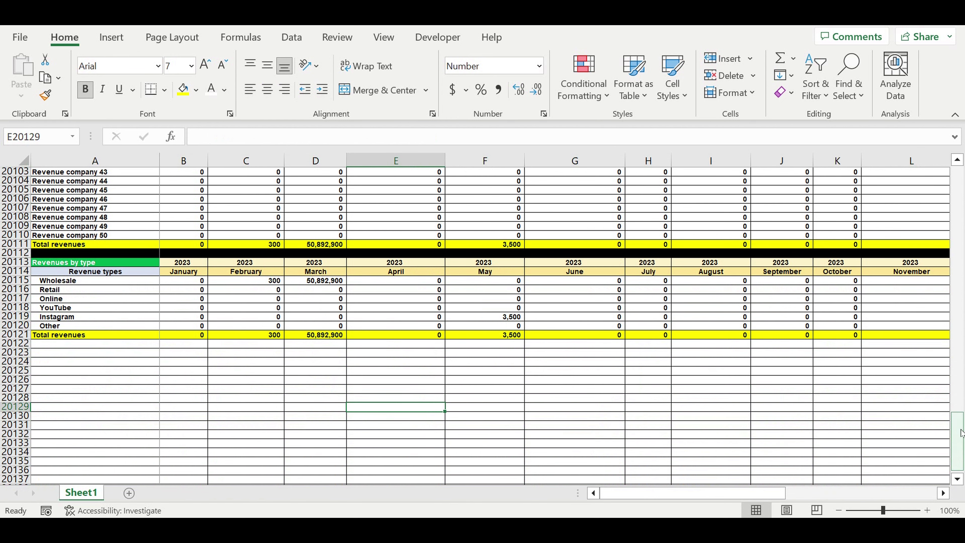
- Return to the Transactions list and review Transaction 8's revenue company and the lookup formula for its revenue type
{"action": "left_click_drag", "start_coordinate": [957, 441], "coordinate": [957, 169]}
{"action": "scroll", "coordinate": [534, 316], "scroll_direction": "down", "scroll_amount": 2}
{"action": "scroll", "coordinate": [534, 316], "scroll_direction": "down", "scroll_amount": 10}
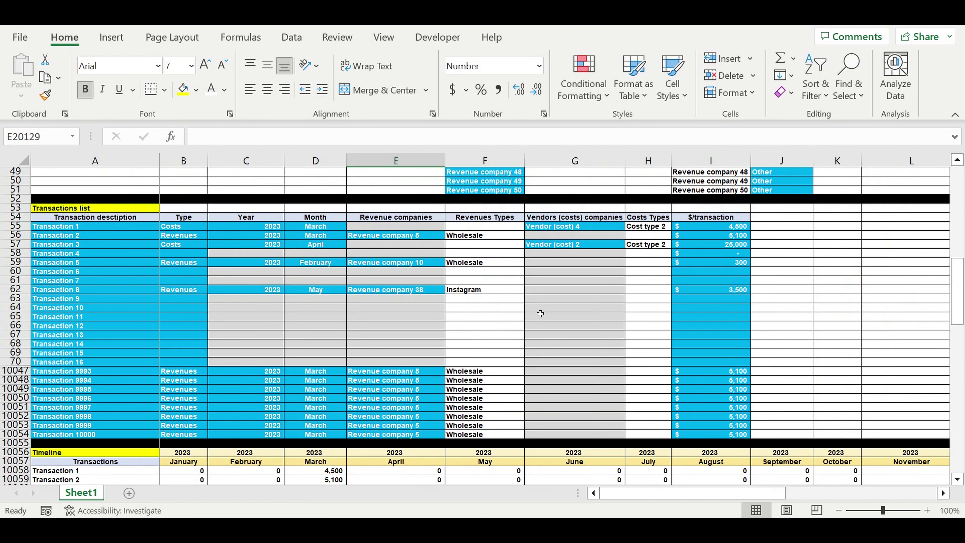
{"action": "scroll", "coordinate": [539, 313], "scroll_direction": "down", "scroll_amount": 1}
{"action": "scroll", "coordinate": [494, 300], "scroll_direction": "up", "scroll_amount": 1}
{"action": "left_click", "coordinate": [556, 263]}
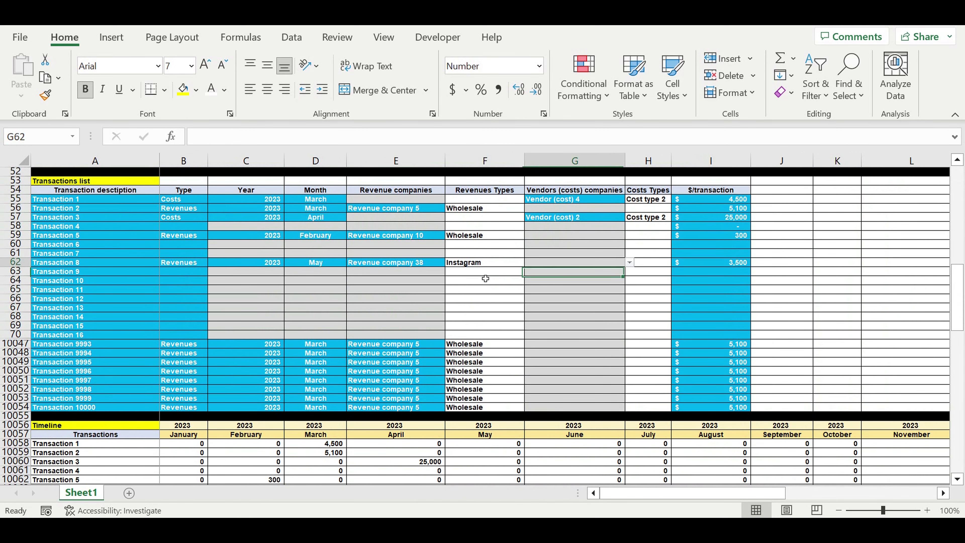
{"action": "left_click", "coordinate": [384, 265]}
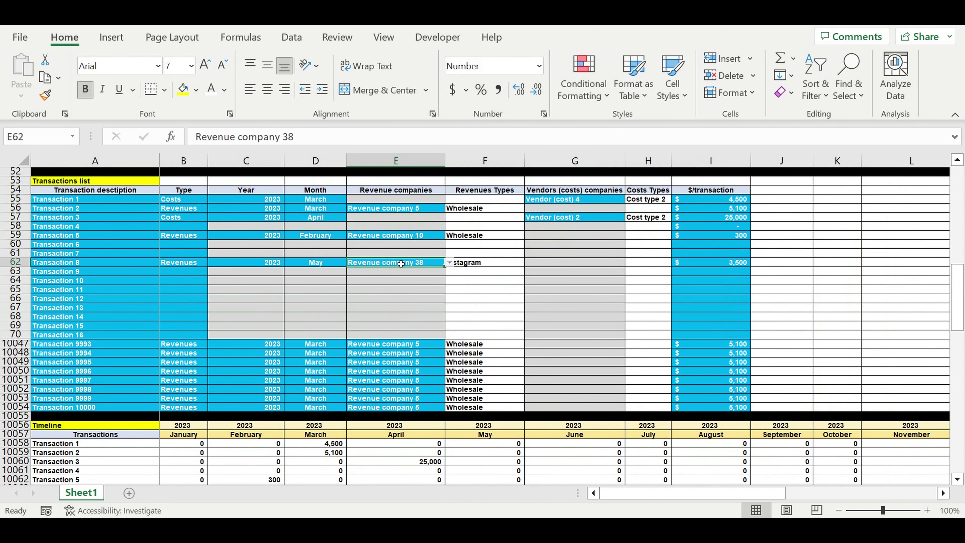
{"action": "left_click", "coordinate": [489, 268]}
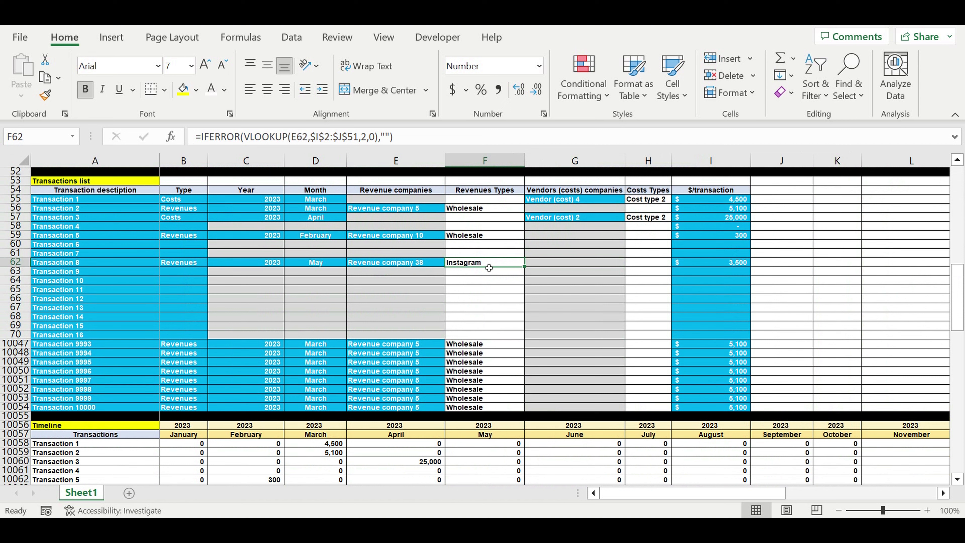
- Compare Revenue company 38's row in Revenues by company with the Instagram row in Revenues by type
{"action": "scroll", "coordinate": [489, 268], "scroll_direction": "down", "scroll_amount": 15}
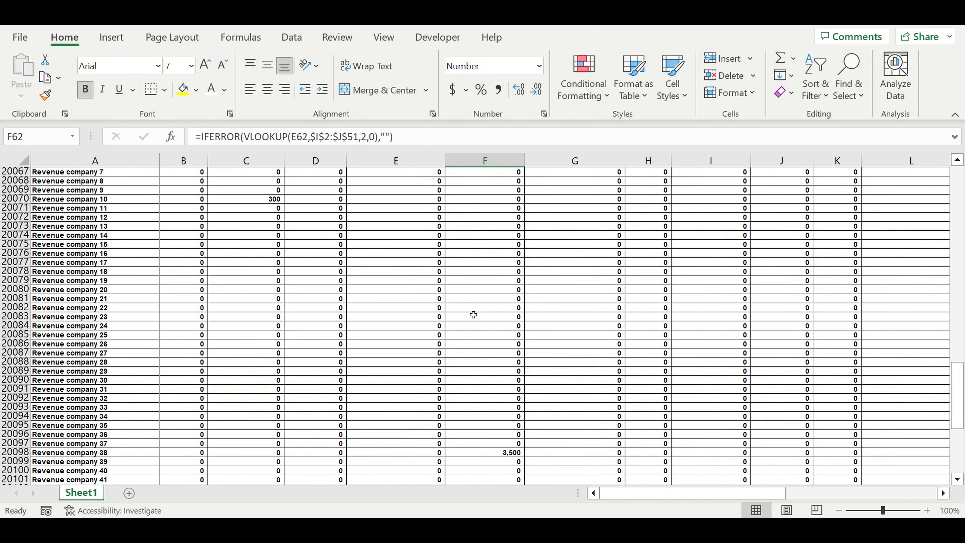
{"action": "scroll", "coordinate": [473, 314], "scroll_direction": "down", "scroll_amount": 17}
{"action": "scroll", "coordinate": [474, 309], "scroll_direction": "up", "scroll_amount": 4}
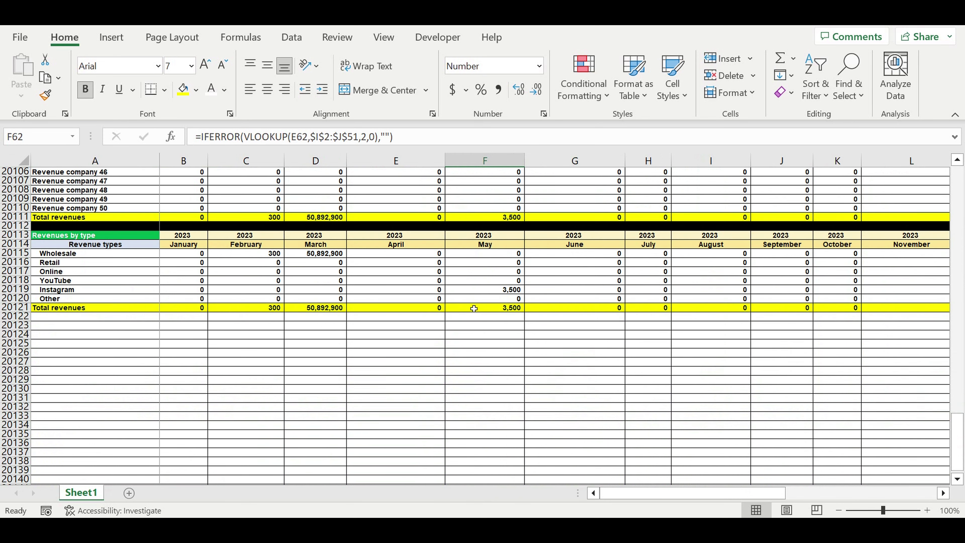
{"action": "scroll", "coordinate": [475, 304], "scroll_direction": "up", "scroll_amount": 4}
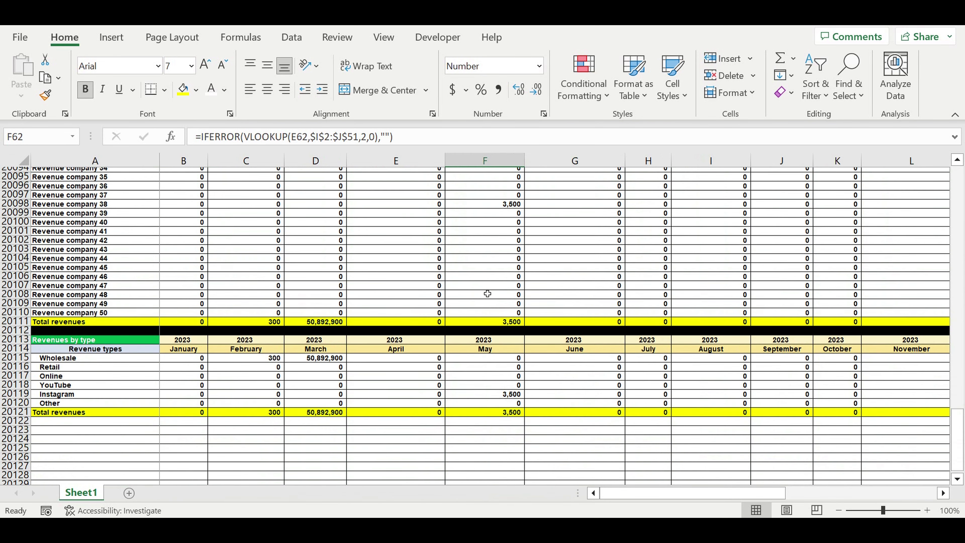
{"action": "left_click", "coordinate": [494, 209]}
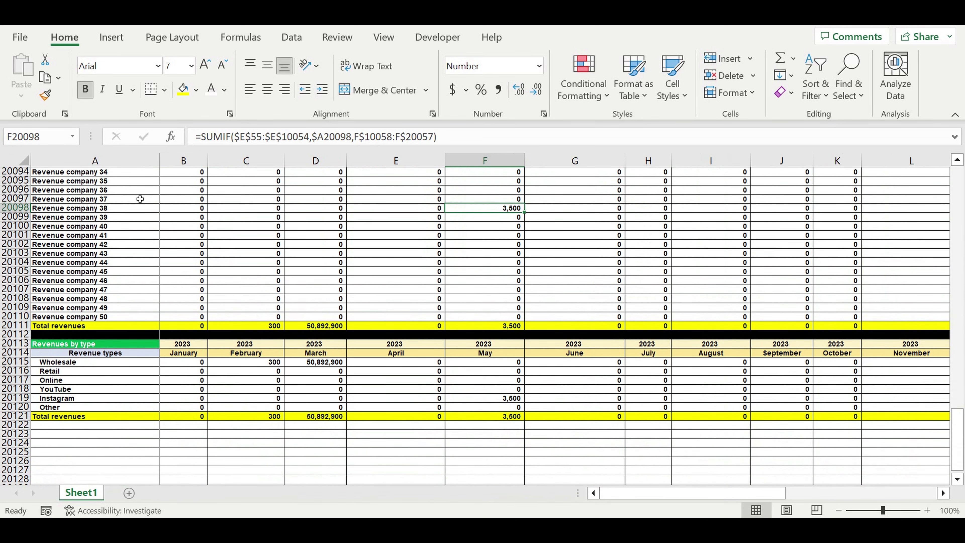
{"action": "left_click", "coordinate": [20, 215]}
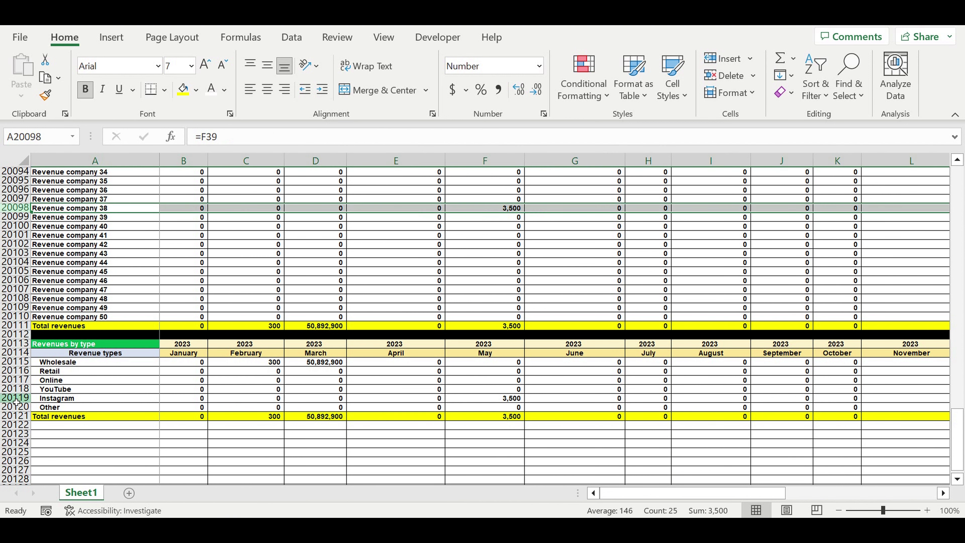
{"action": "left_click", "coordinate": [15, 399]}
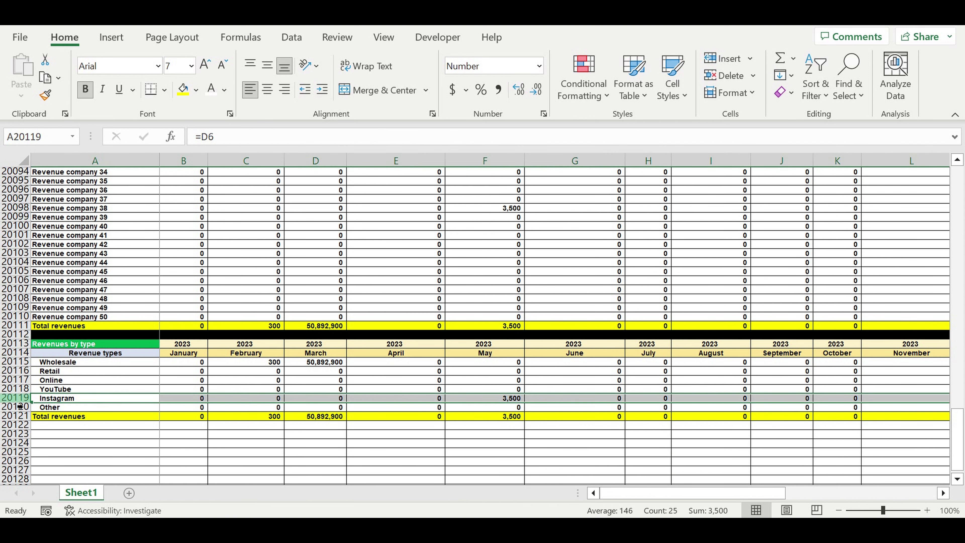
- Fill row 20122, directly below the Total revenues row of the Revenues by type table, with black as a separator
{"action": "left_click", "coordinate": [19, 427]}
{"action": "left_click", "coordinate": [196, 90]}
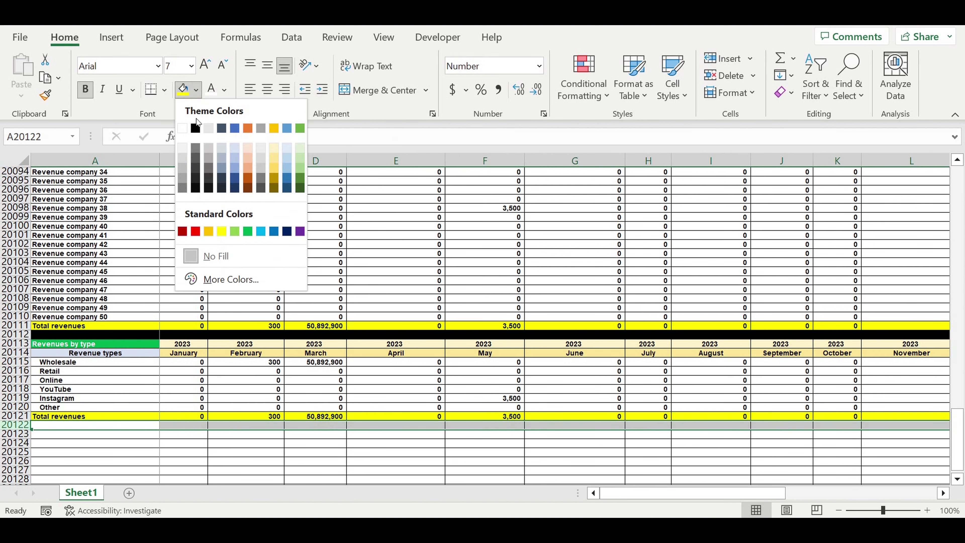
{"action": "left_click", "coordinate": [195, 128]}
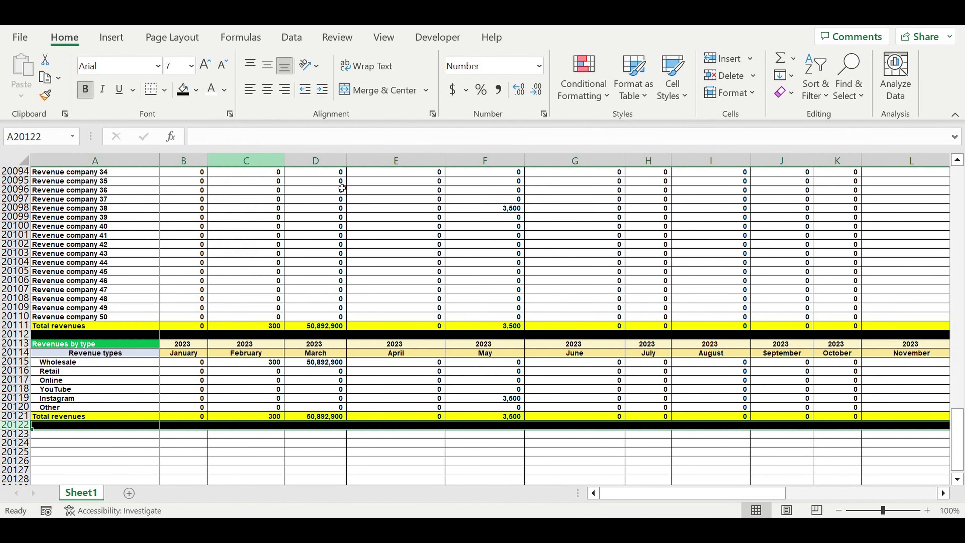
{"action": "left_click", "coordinate": [334, 182]}
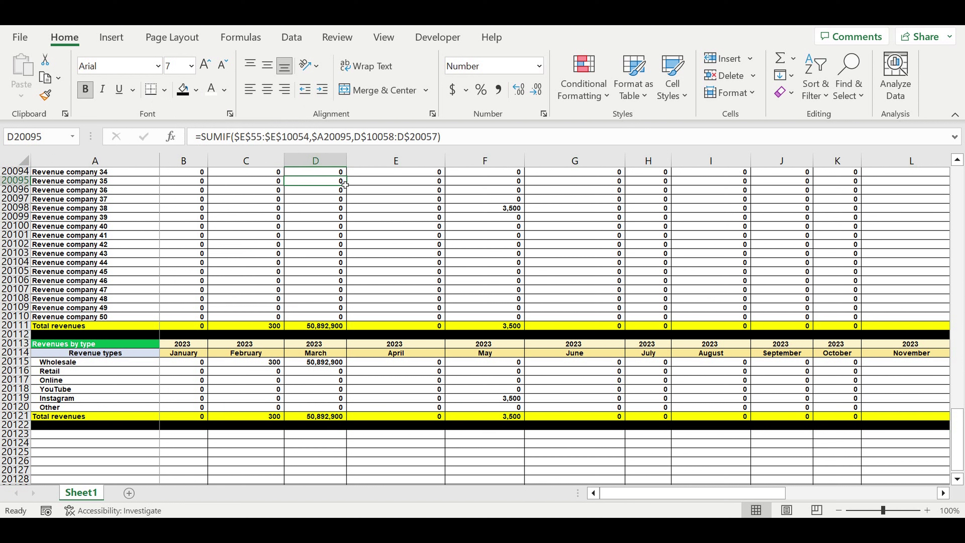
- Copy the Revenues by company header rows 20059 and 20060 and paste them starting at A20123, below the black separator
{"action": "scroll", "coordinate": [212, 296], "scroll_direction": "up", "scroll_amount": 3}
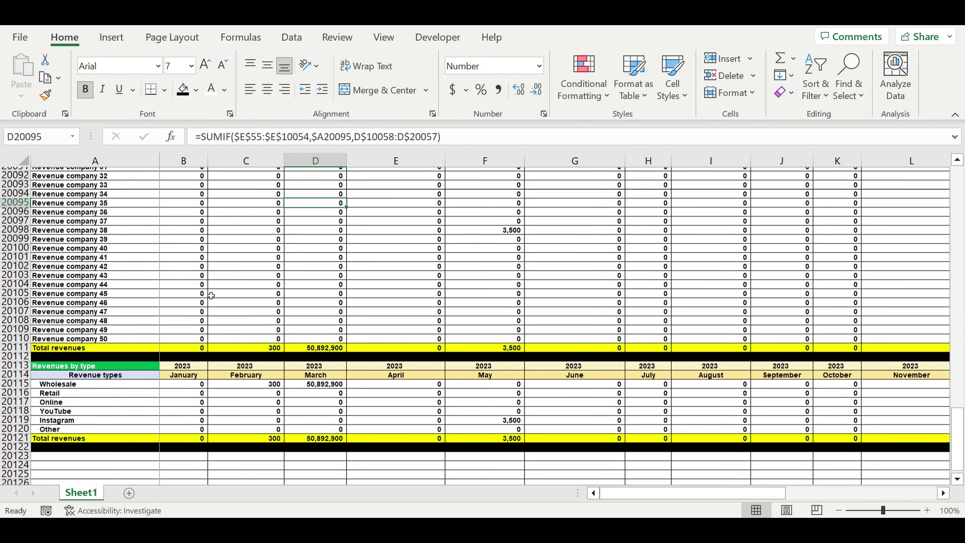
{"action": "scroll", "coordinate": [211, 297], "scroll_direction": "up", "scroll_amount": 5}
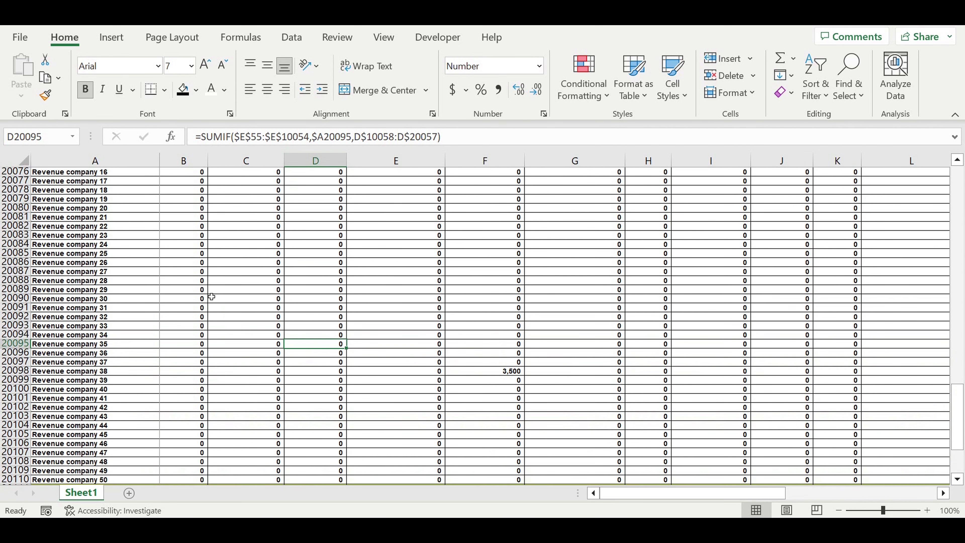
{"action": "scroll", "coordinate": [211, 296], "scroll_direction": "up", "scroll_amount": 4}
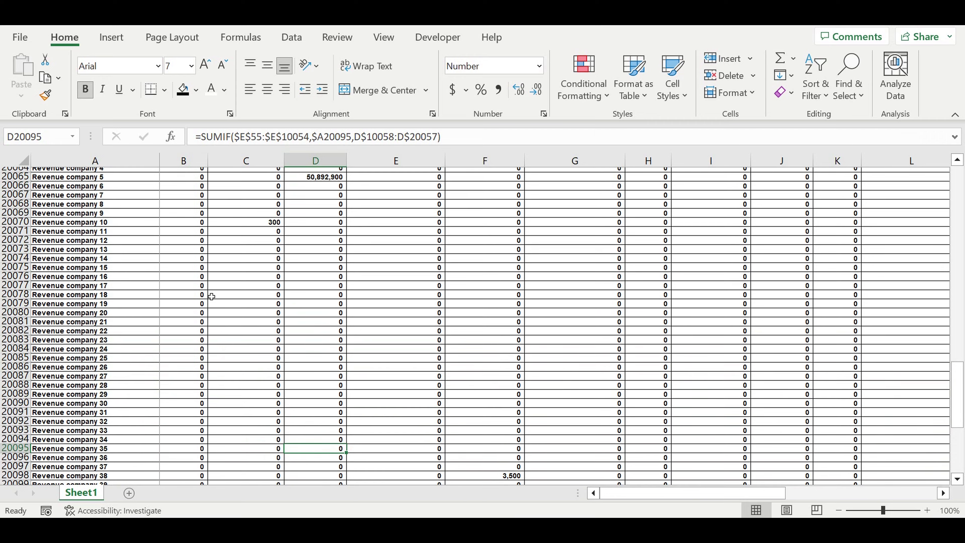
{"action": "scroll", "coordinate": [211, 296], "scroll_direction": "up", "scroll_amount": 2}
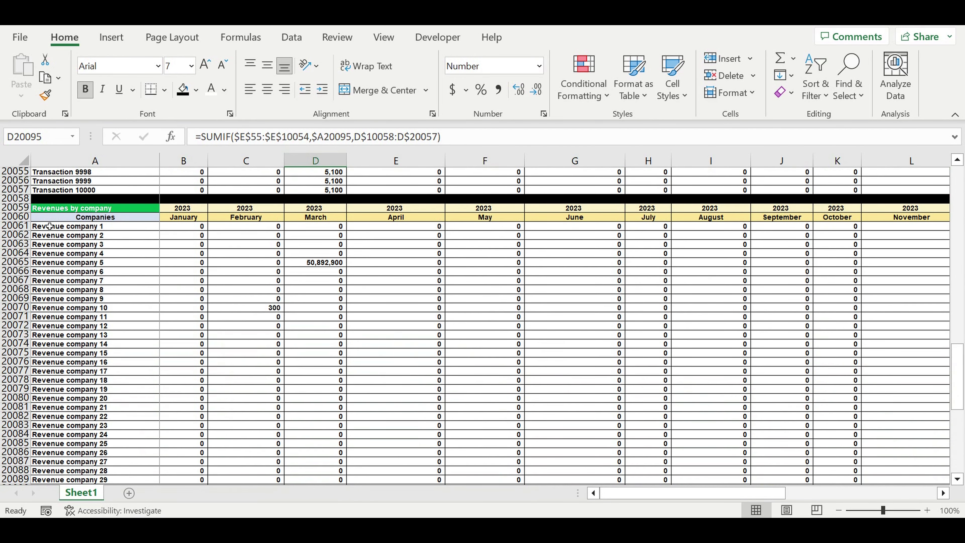
{"action": "mouse_move", "coordinate": [15, 210]}
{"action": "left_mouse_down"}
{"action": "mouse_move", "coordinate": [21, 419]}
{"action": "mouse_move", "coordinate": [29, 216]}
{"action": "left_mouse_up"}
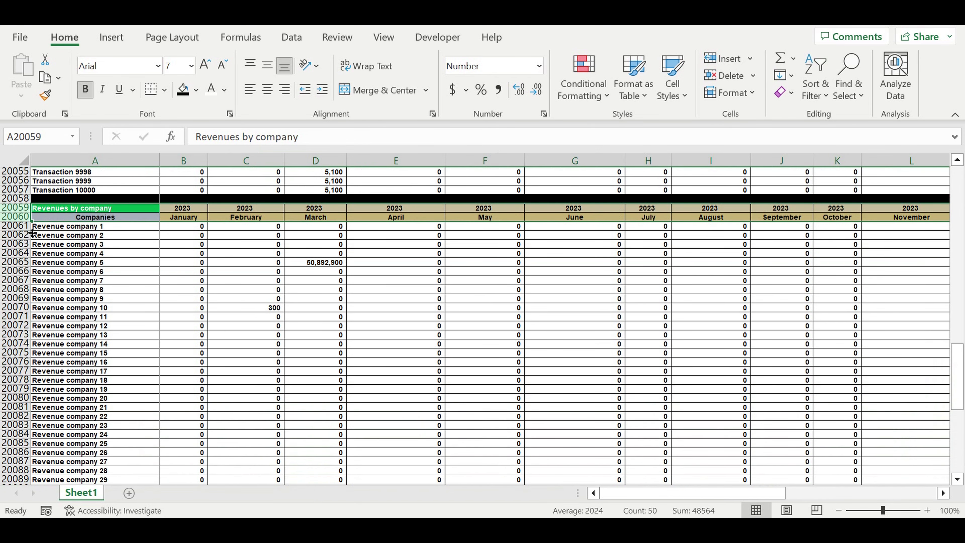
{"action": "key", "text": "ctrl+c"}
{"action": "scroll", "coordinate": [215, 338], "scroll_direction": "down", "scroll_amount": 13}
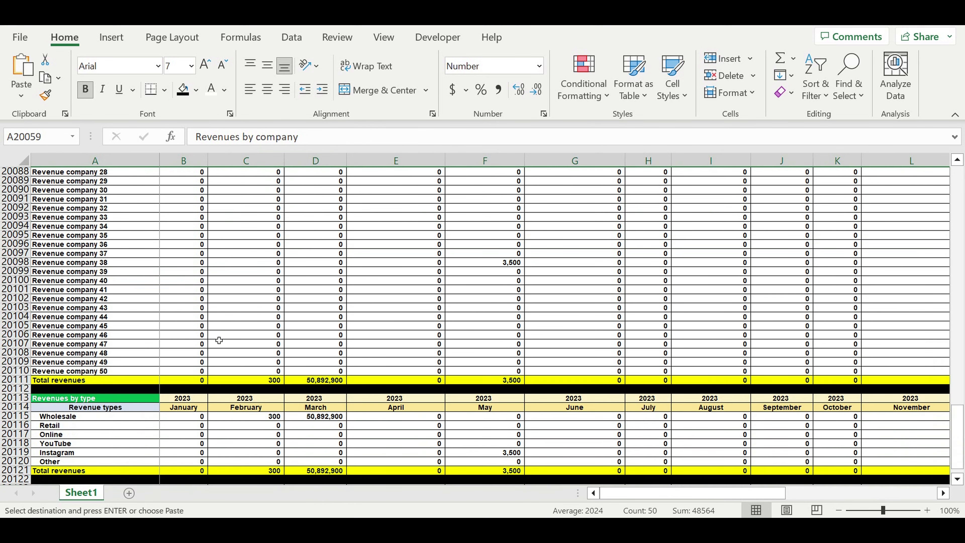
{"action": "scroll", "coordinate": [215, 338], "scroll_direction": "down", "scroll_amount": 5}
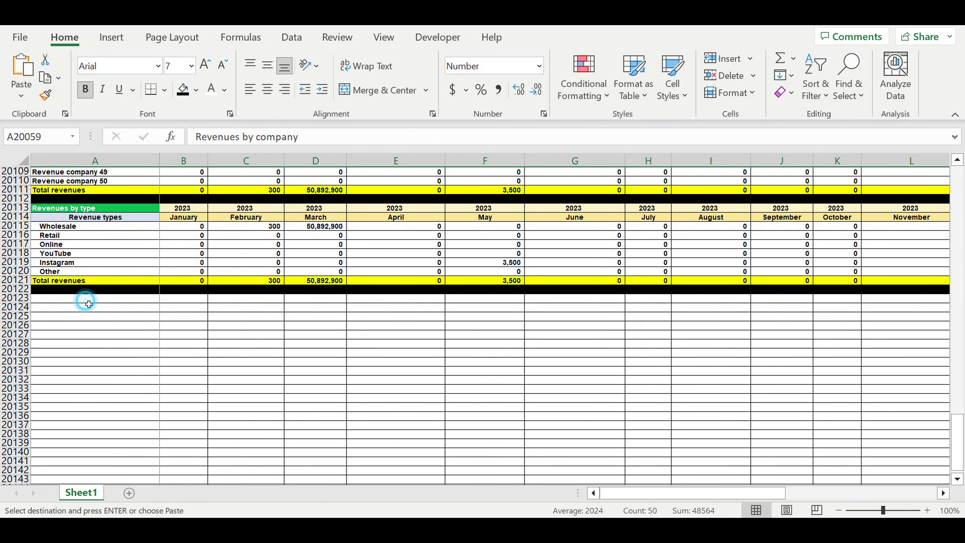
{"action": "left_click", "coordinate": [88, 302]}
{"action": "key", "text": "ctrl+v"}
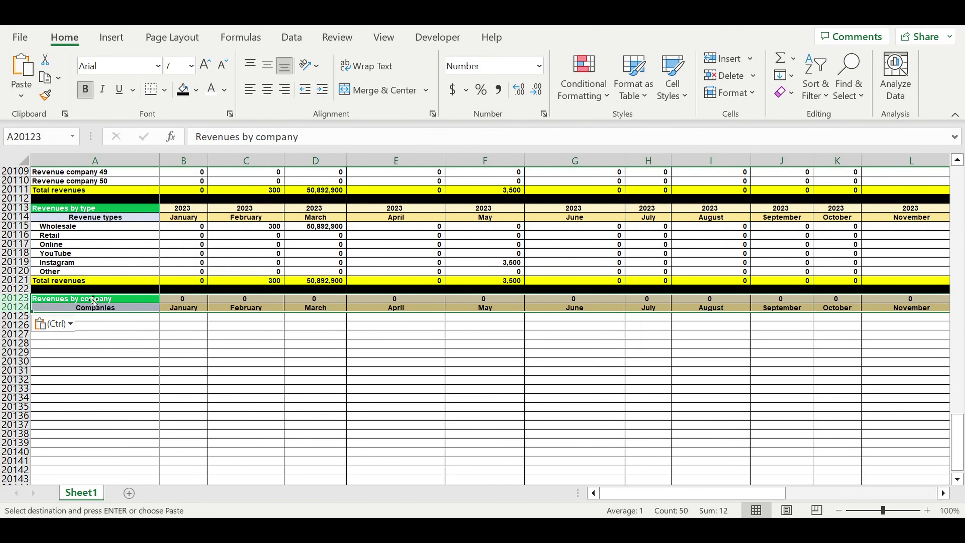
- Retitle the pasted heading in A20123 as Costs by company and fill the cell with red
{"action": "left_click", "coordinate": [83, 303]}
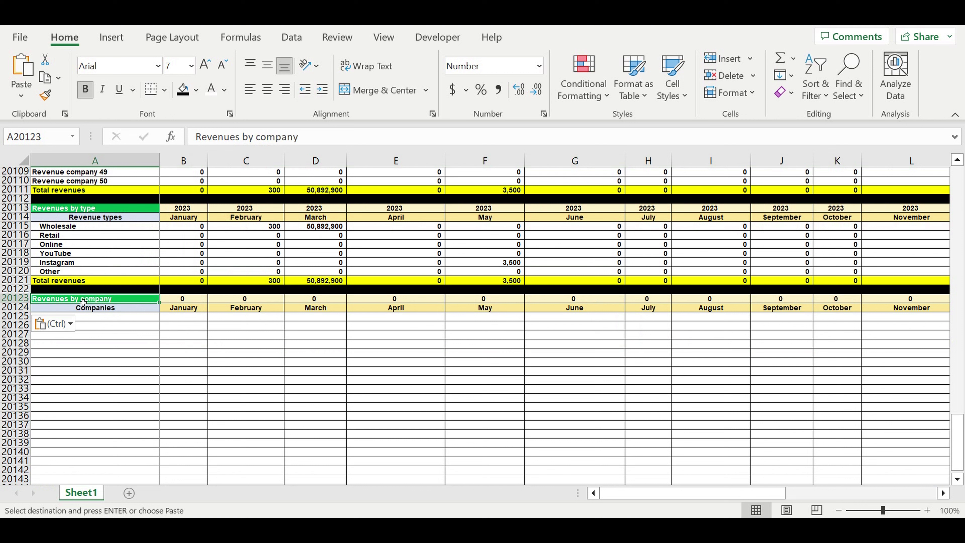
{"action": "key", "text": "Escape"}
{"action": "type", "text": "Cost"}
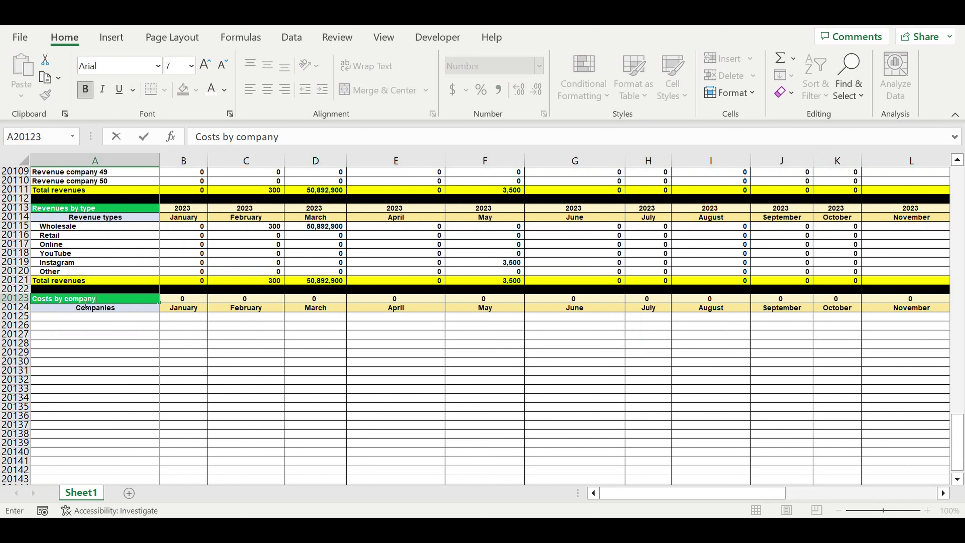
{"action": "key", "text": "Return"}
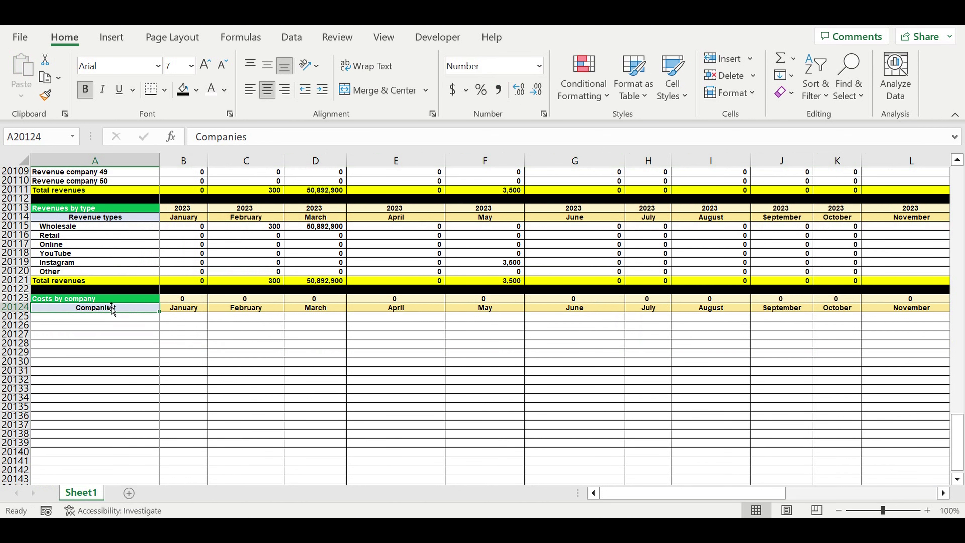
{"action": "left_click", "coordinate": [94, 300]}
{"action": "left_click", "coordinate": [196, 90]}
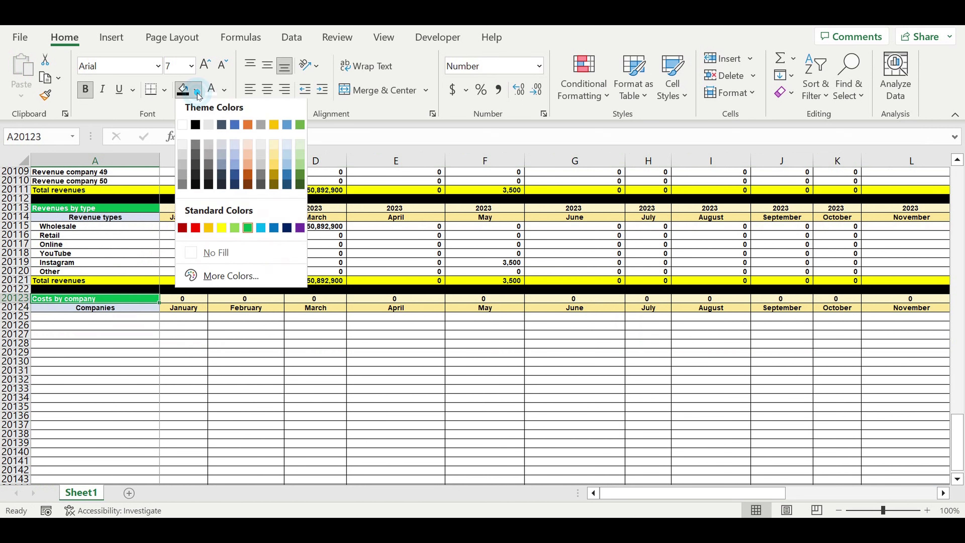
{"action": "left_click", "coordinate": [195, 231]}
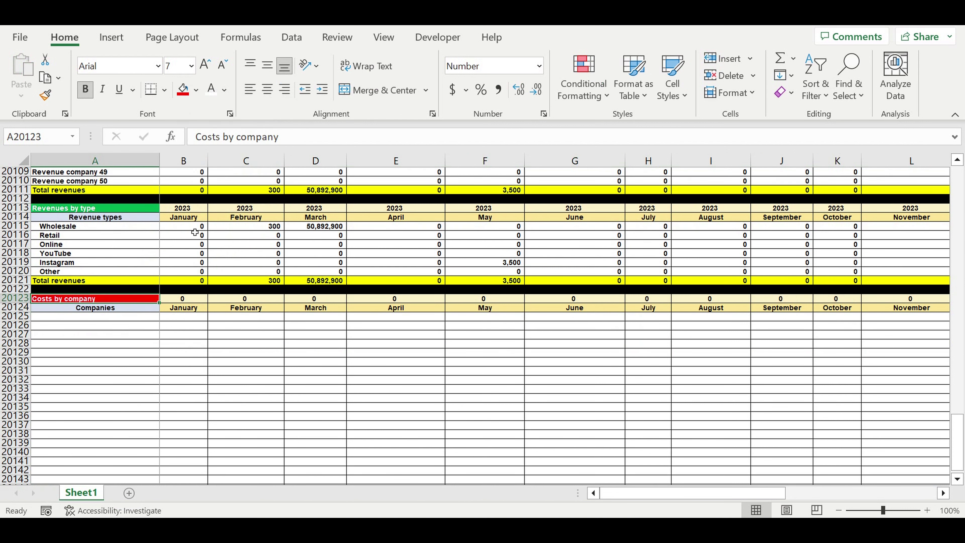
- Relink the January year cell B20123 in the Costs by company header to the year in B20113
{"action": "left_click", "coordinate": [190, 298]}
{"action": "type", "text": "=B10120"}
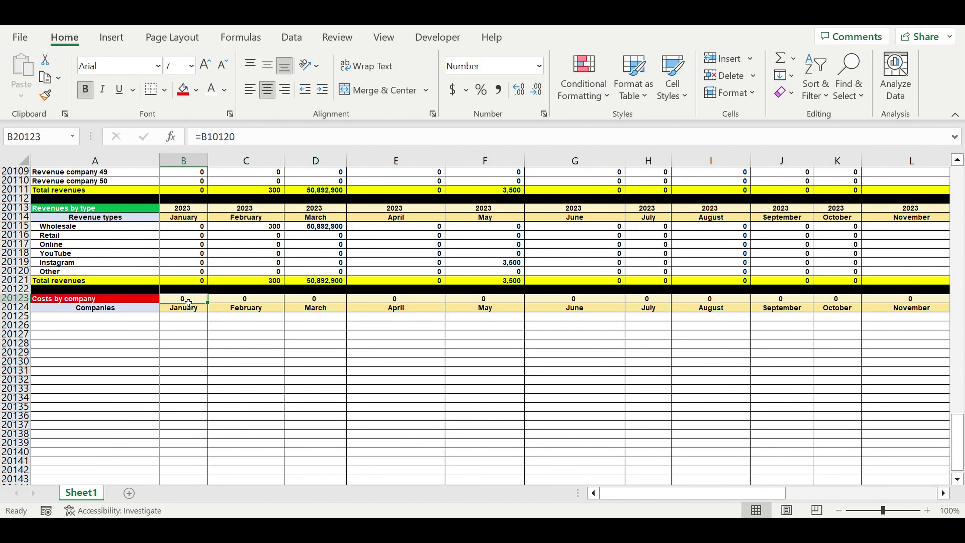
{"action": "key", "text": "BackSpace"}
{"action": "key", "text": "BackSpace"}
{"action": "key", "text": "BackSpace"}
{"action": "key", "text": "BackSpace"}
{"action": "key", "text": "BackSpace"}
{"action": "key", "text": "BackSpace"}
{"action": "left_click", "coordinate": [183, 208]}
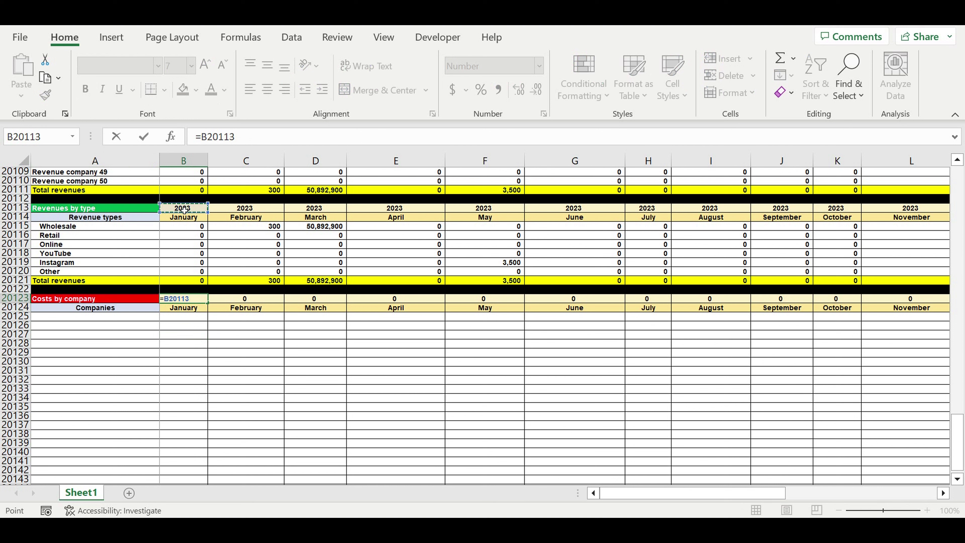
{"action": "key", "text": "Return"}
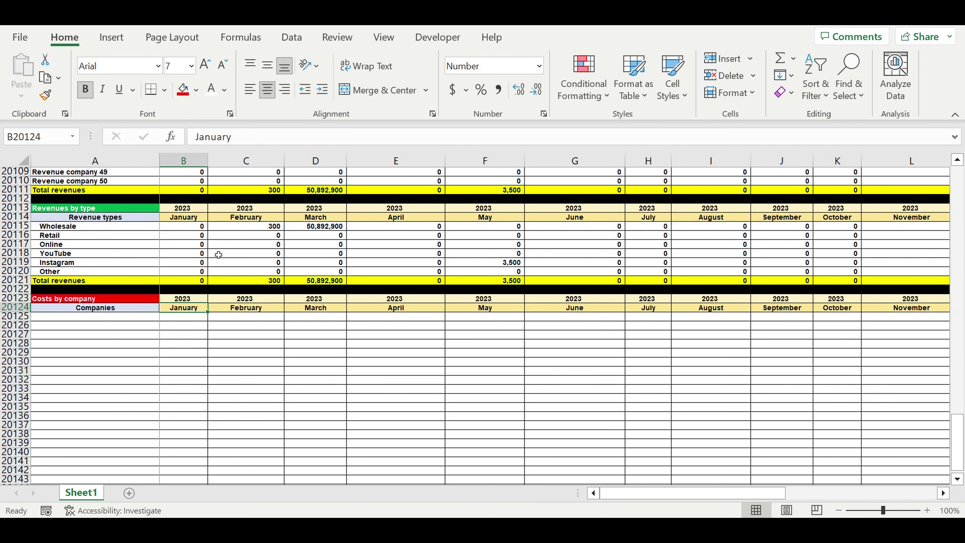
- Link A20125, the first row under Companies, to the first vendor name in G2
{"action": "left_click", "coordinate": [132, 319]}
{"action": "type", "text": "="}
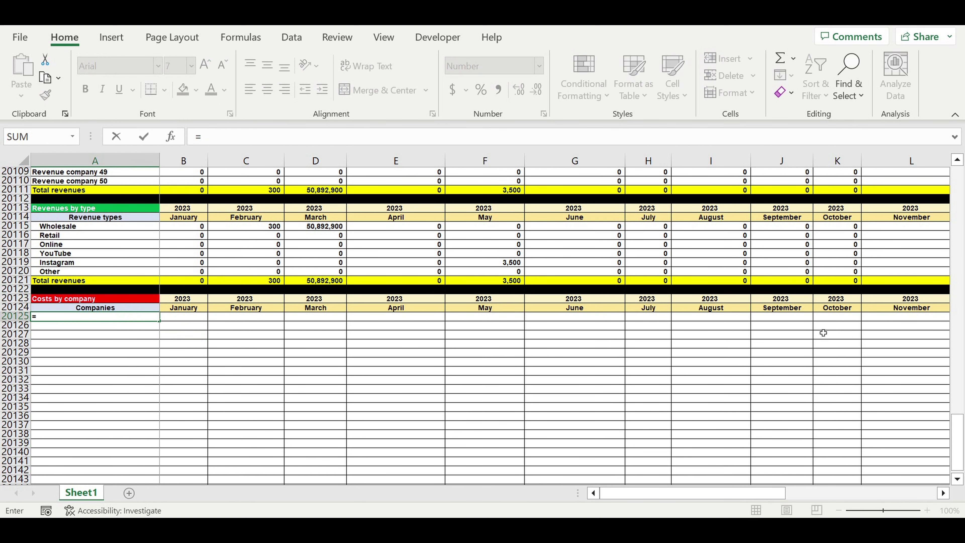
{"action": "left_click_drag", "start_coordinate": [947, 430], "coordinate": [948, 175]}
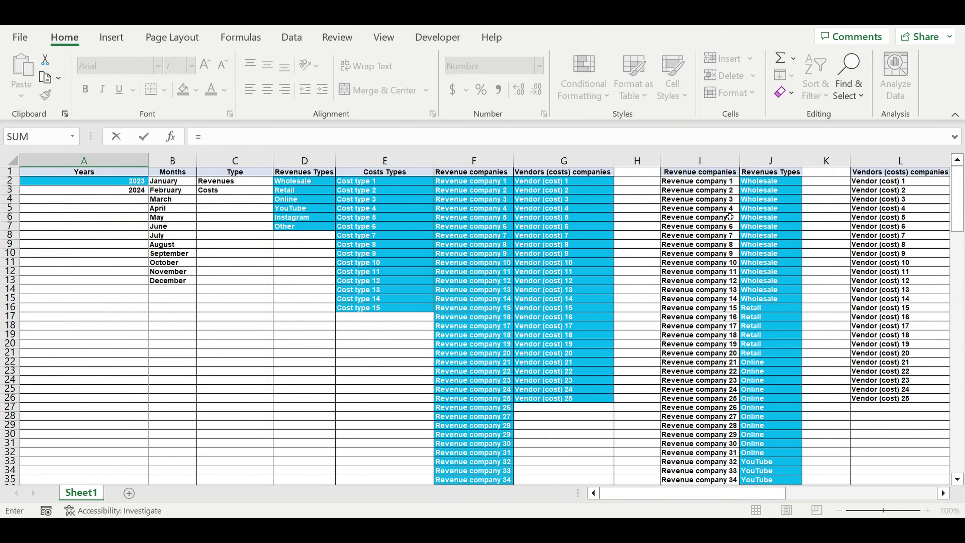
{"action": "left_click", "coordinate": [542, 184]}
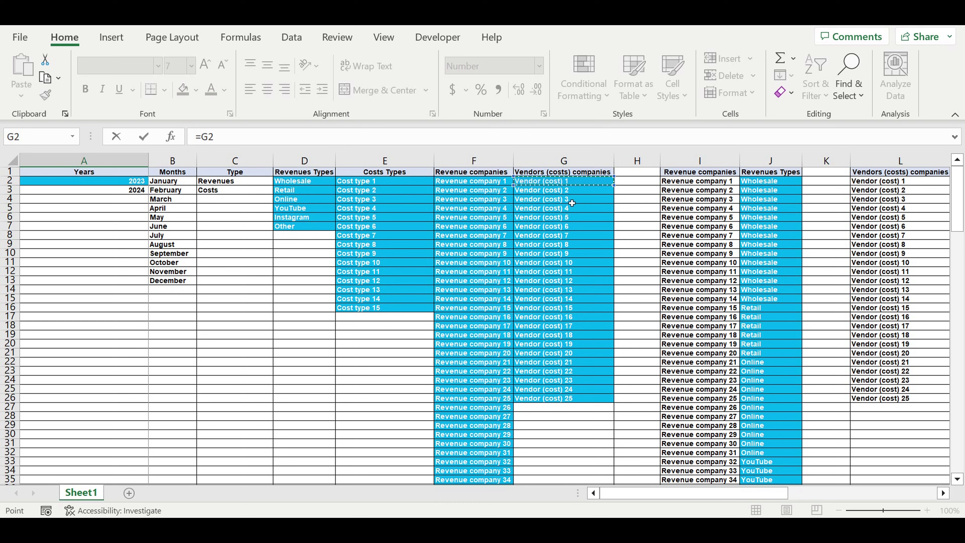
{"action": "key", "text": "Return"}
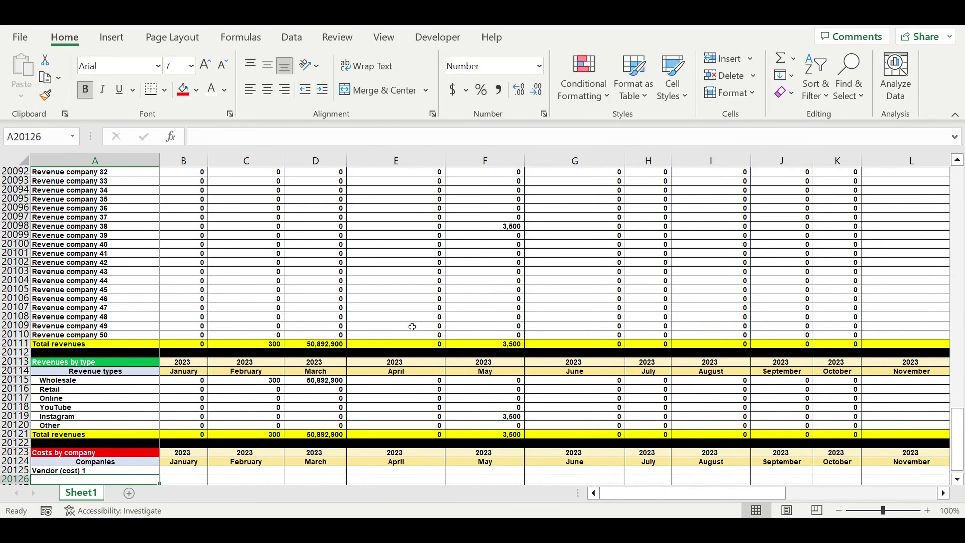
- Fill the vendor link in A20125 down column A to list every vendor through Vendor (cost) 25
{"action": "left_click", "coordinate": [144, 254]}
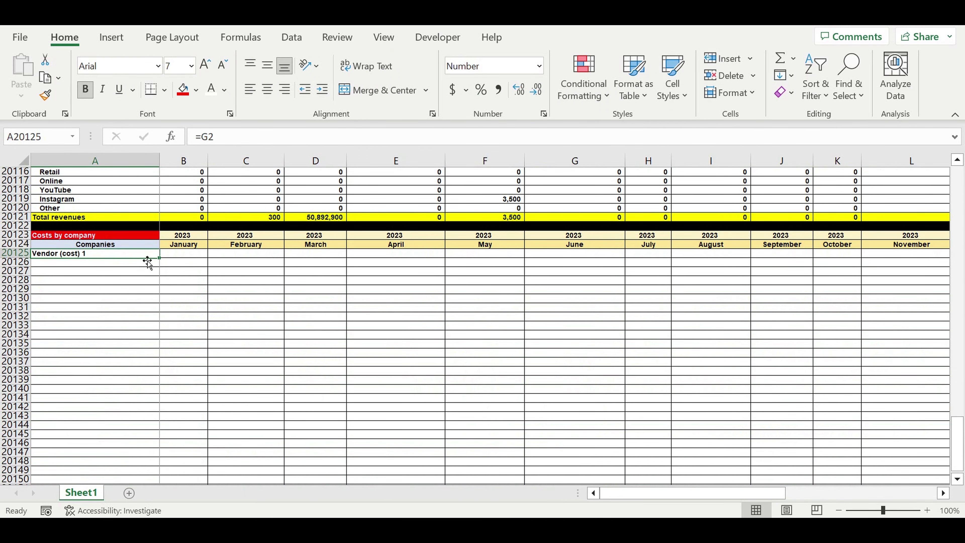
{"action": "left_click_drag", "start_coordinate": [163, 271], "coordinate": [137, 444]}
{"action": "scroll", "coordinate": [181, 418], "scroll_direction": "down", "scroll_amount": 4}
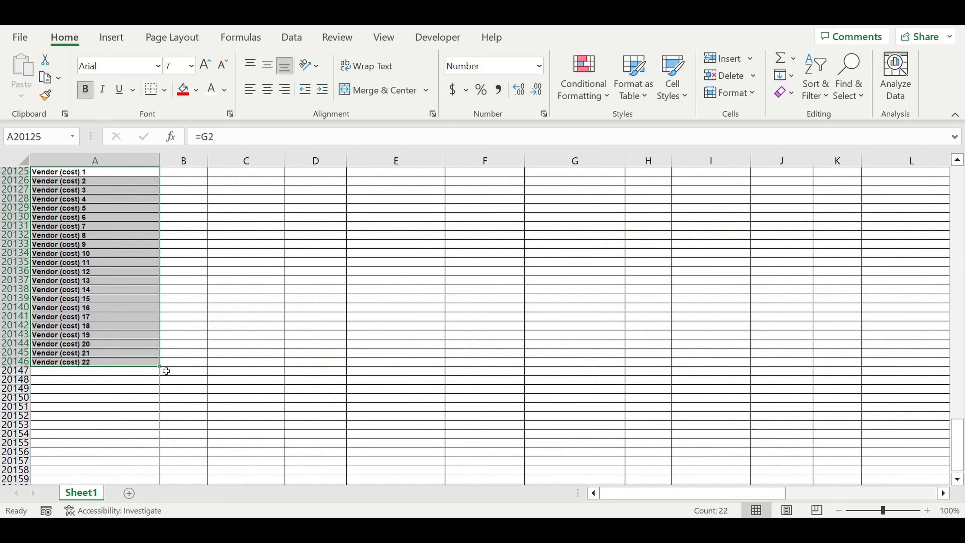
{"action": "left_click_drag", "start_coordinate": [164, 344], "coordinate": [161, 367]}
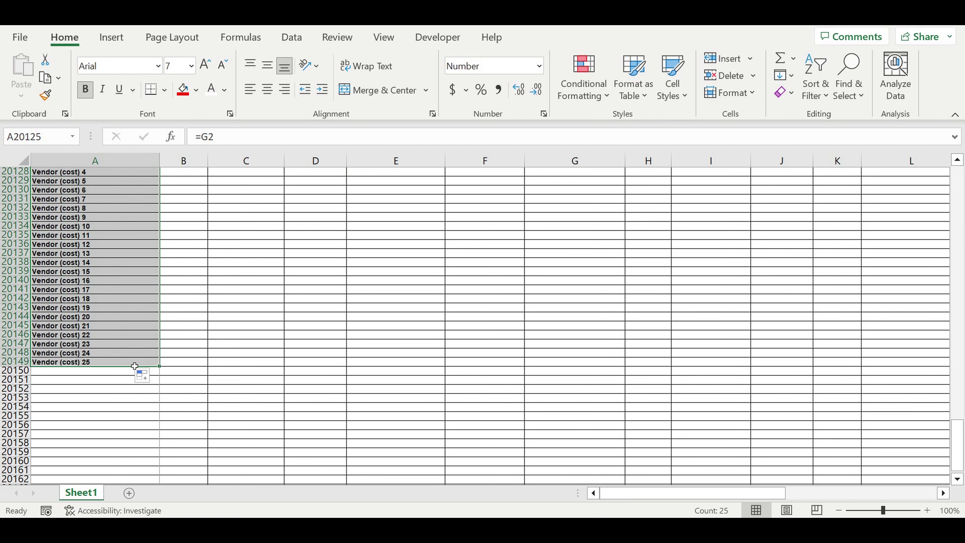
{"action": "left_click_drag", "start_coordinate": [159, 366], "coordinate": [72, 374]}
- Label A20150, directly below the last vendor, as Costs by companies totals
{"action": "left_click", "coordinate": [71, 374]}
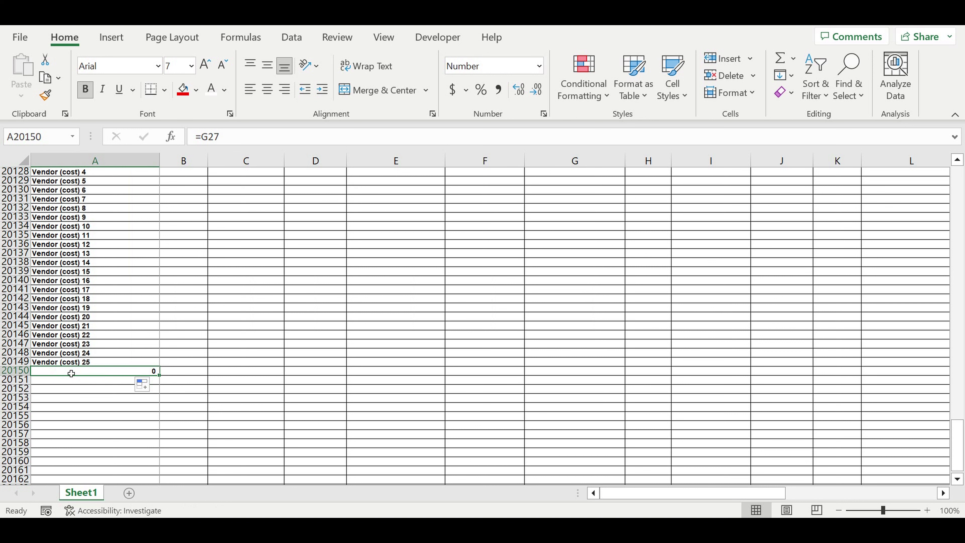
{"action": "type", "text": "Costs "}
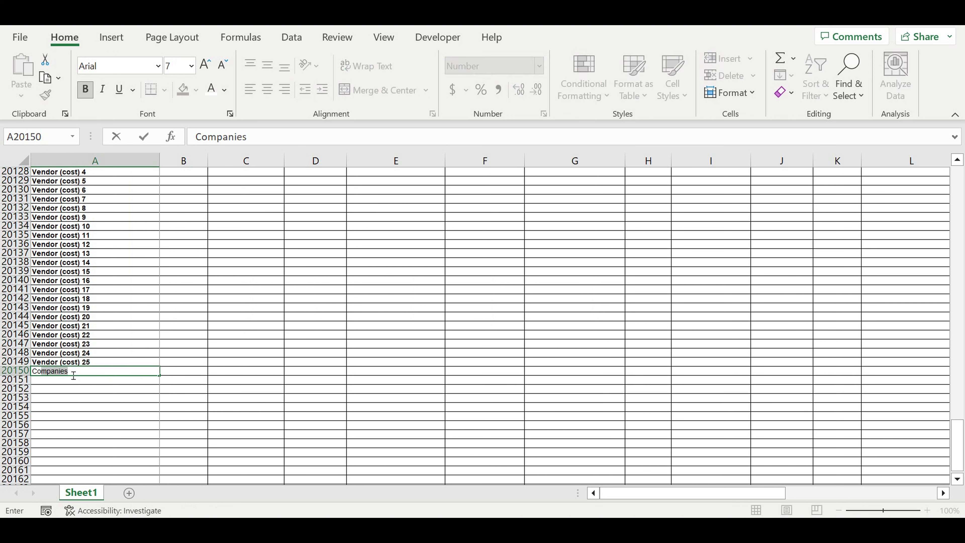
{"action": "type", "text": "by companies"}
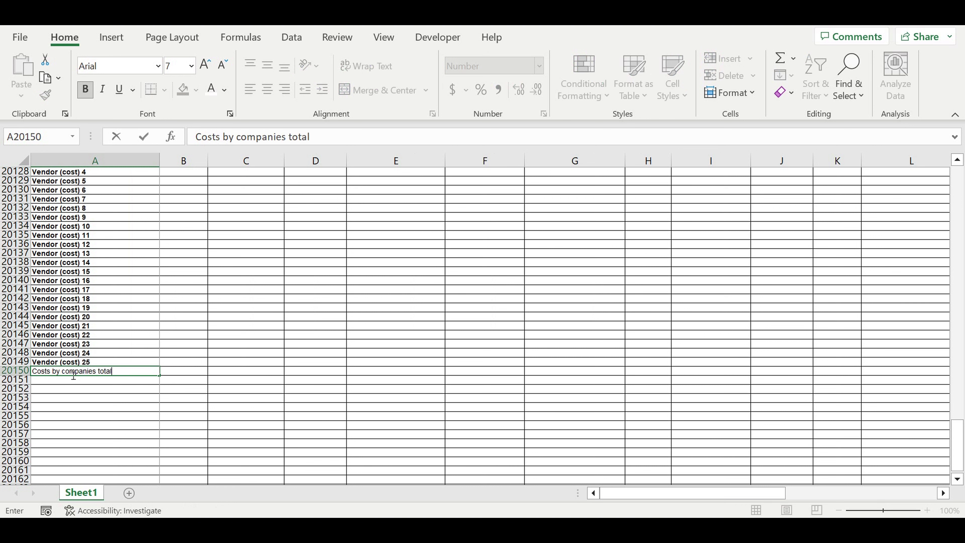
{"action": "key", "text": "Return"}
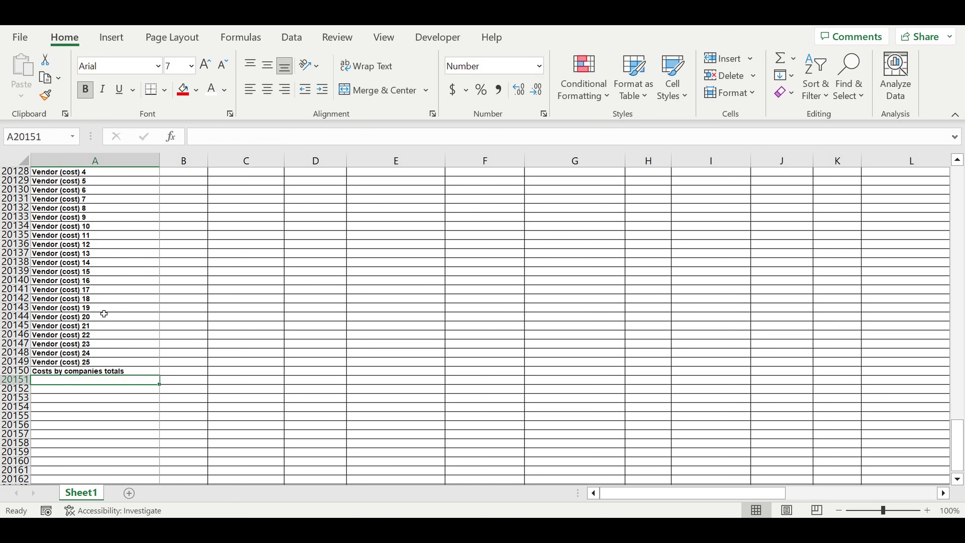
- Fill the totals row 20150 with yellow and the separator row 20151 below it with black
{"action": "left_click", "coordinate": [17, 371]}
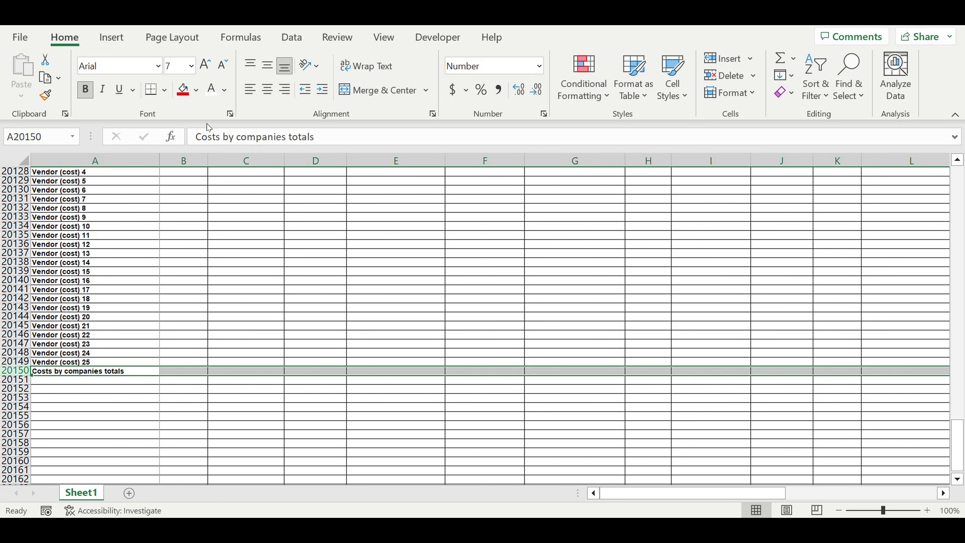
{"action": "left_click", "coordinate": [196, 90]}
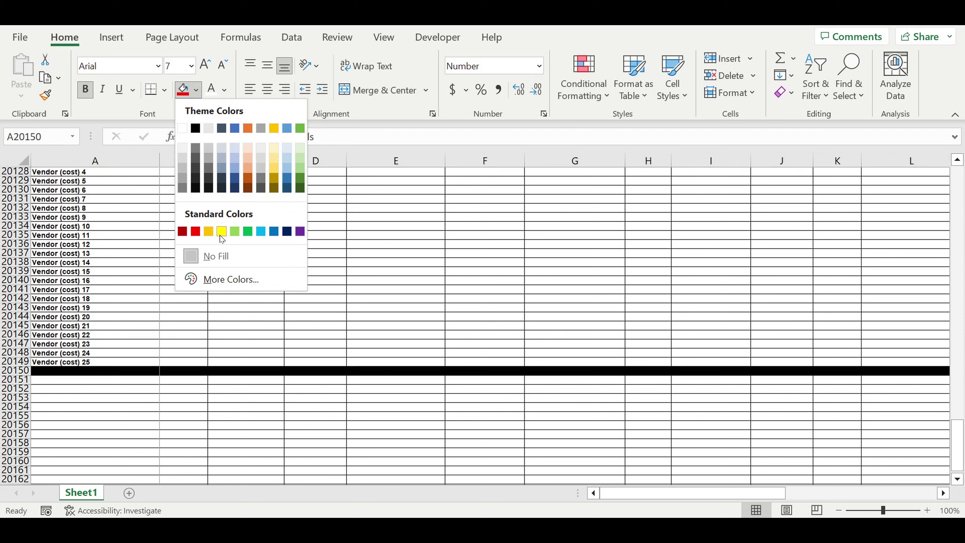
{"action": "left_click", "coordinate": [222, 234]}
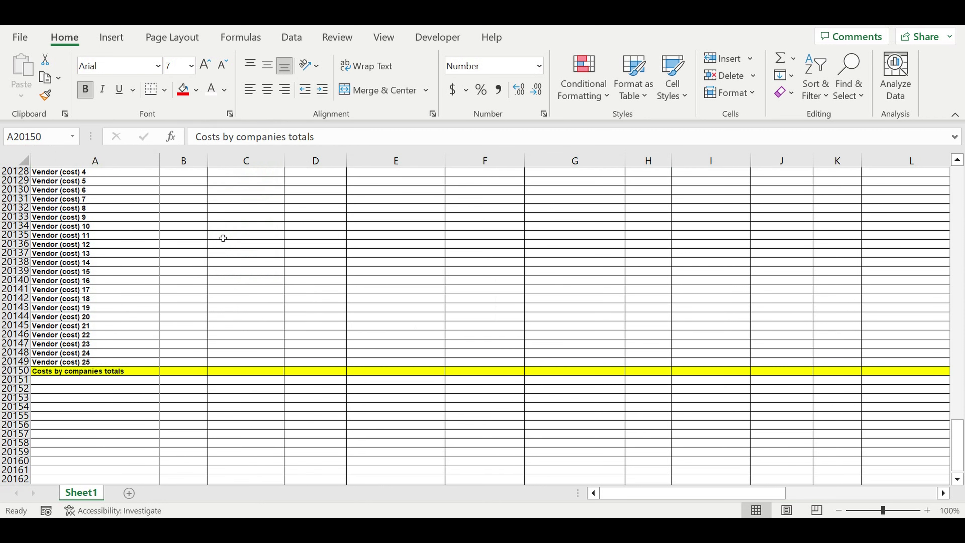
{"action": "left_click", "coordinate": [14, 380]}
{"action": "left_click", "coordinate": [196, 89]}
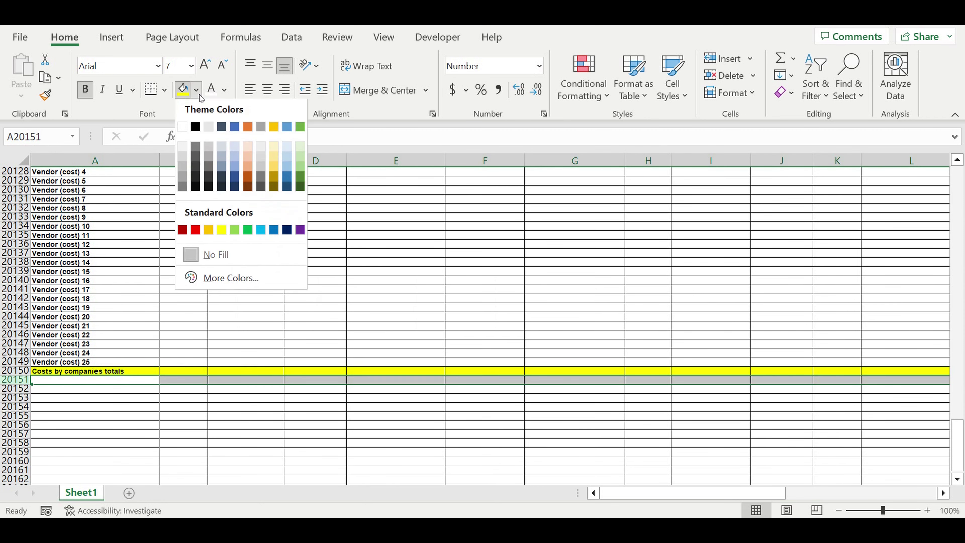
{"action": "left_click", "coordinate": [195, 128]}
{"action": "left_click", "coordinate": [265, 271]}
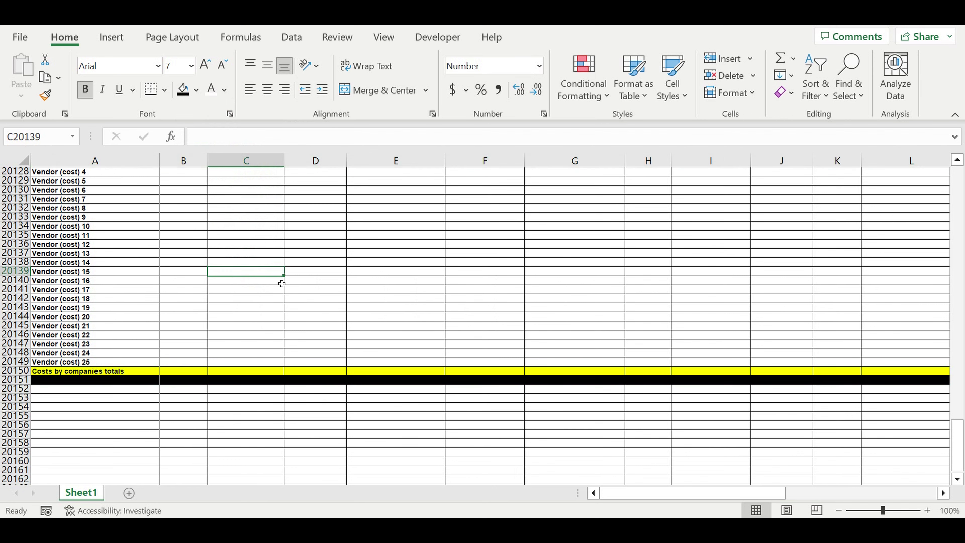
- Increase the indent of the vendor names in A20125:A20149 by one level
{"action": "scroll", "coordinate": [281, 283], "scroll_direction": "up", "scroll_amount": 4}
{"action": "scroll", "coordinate": [193, 304], "scroll_direction": "down", "scroll_amount": 1}
{"action": "left_click_drag", "start_coordinate": [51, 227], "coordinate": [60, 447]}
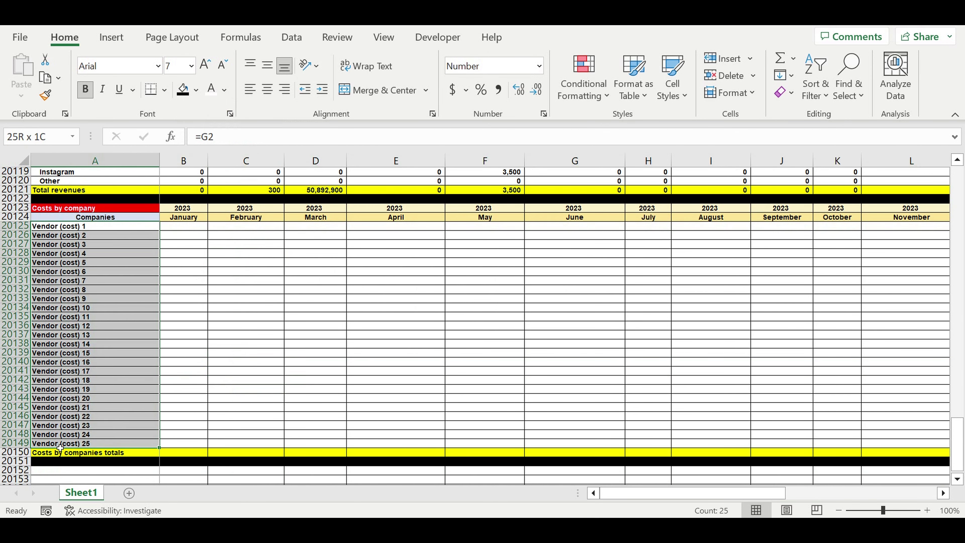
{"action": "left_click", "coordinate": [322, 89]}
{"action": "left_click", "coordinate": [329, 289]}
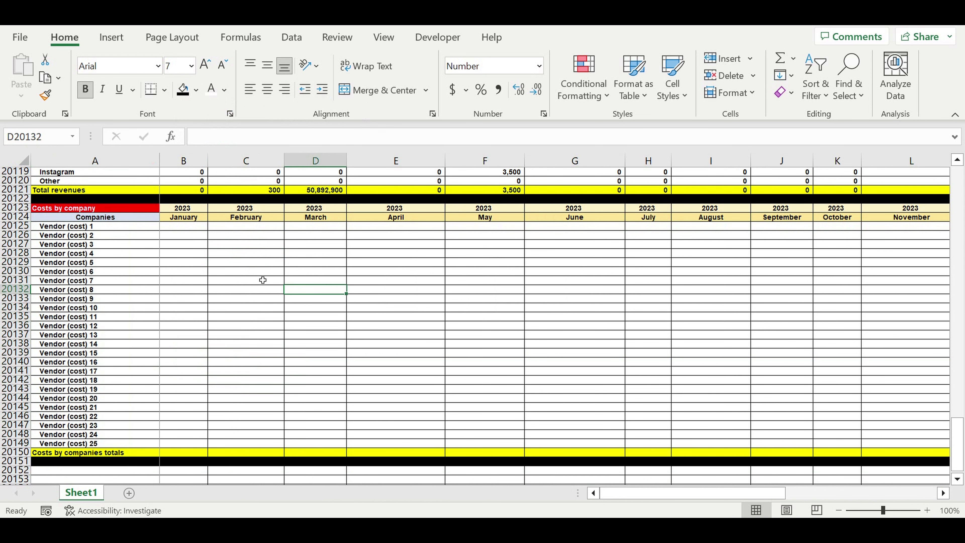
- Start a SUMIF formula in B20125 using the transactions list's vendor companies column, G55:G10054, as the range
{"action": "left_click", "coordinate": [192, 226]}
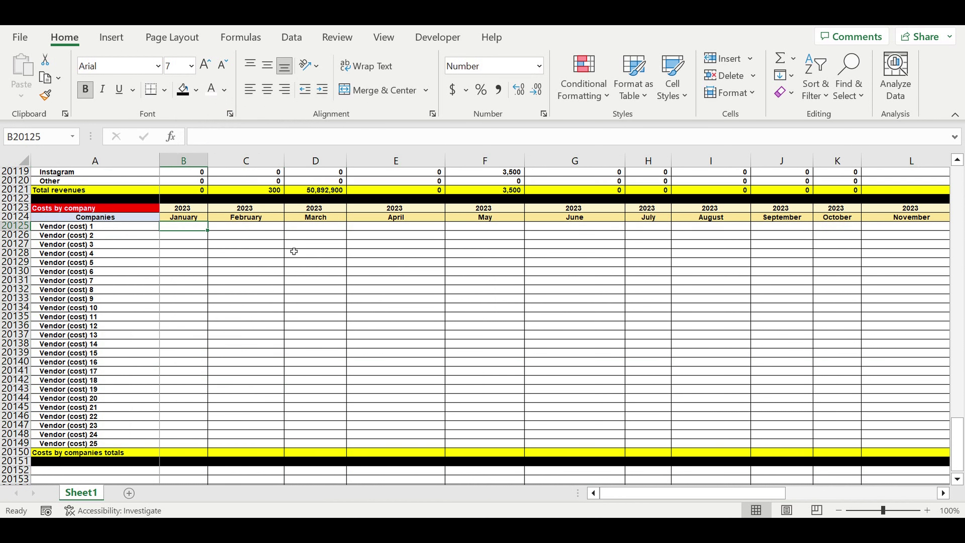
{"action": "type", "text": "="}
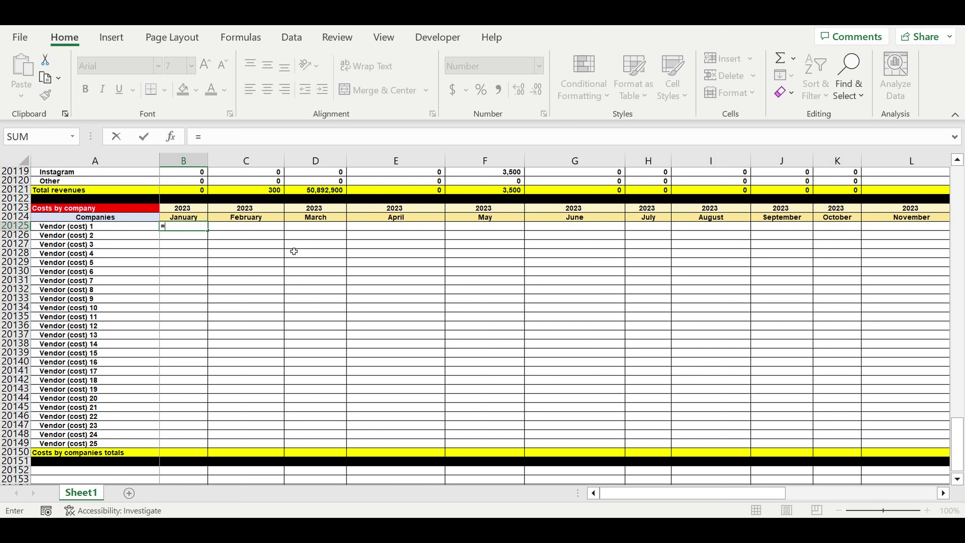
{"action": "type", "text": "su"}
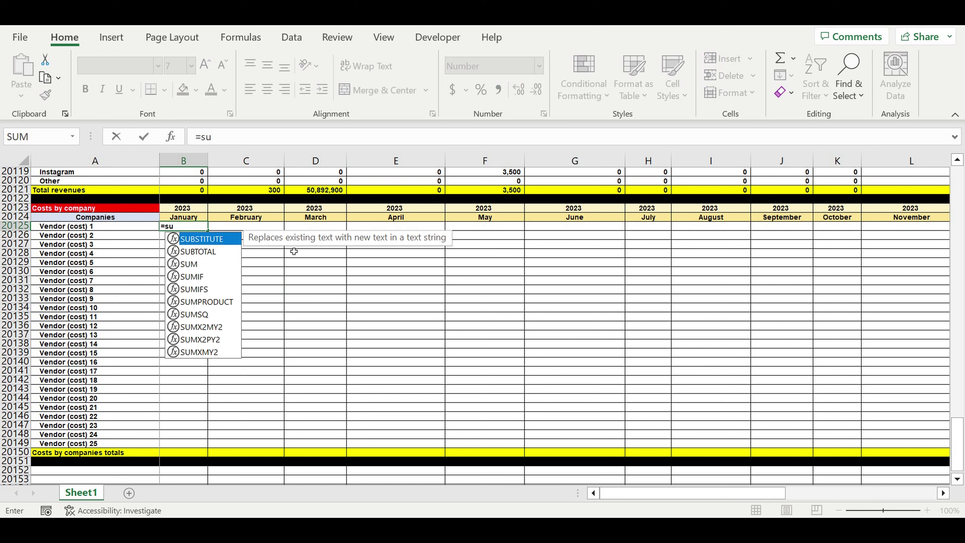
{"action": "type", "text": "mif"}
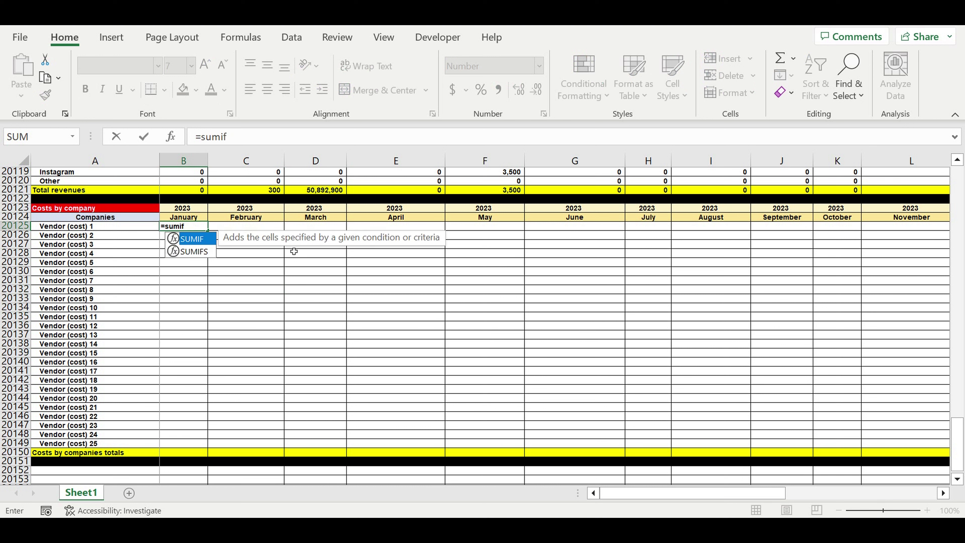
{"action": "type", "text": "("}
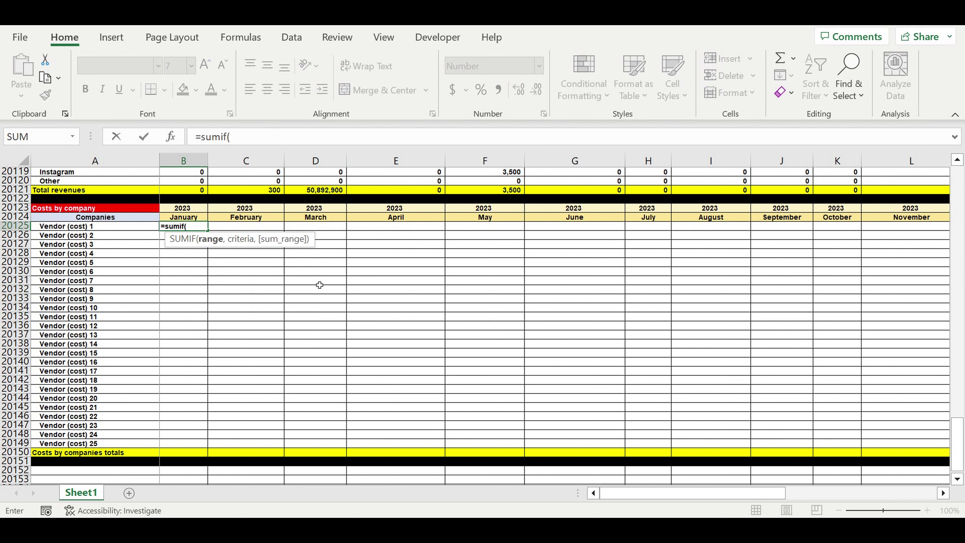
{"action": "scroll", "coordinate": [315, 287], "scroll_direction": "up", "scroll_amount": 20}
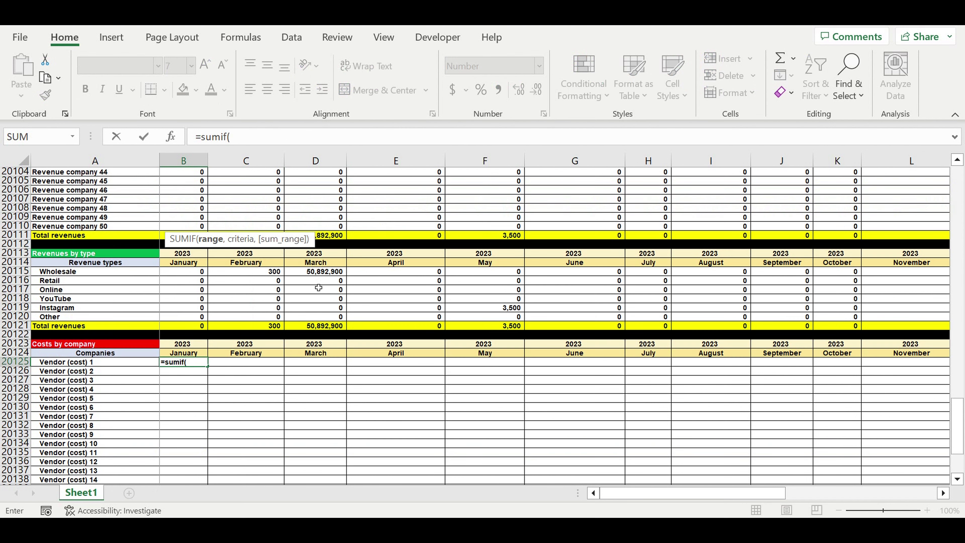
{"action": "left_click_drag", "start_coordinate": [961, 367], "coordinate": [959, 205]}
{"action": "scroll", "coordinate": [715, 266], "scroll_direction": "down", "scroll_amount": 10}
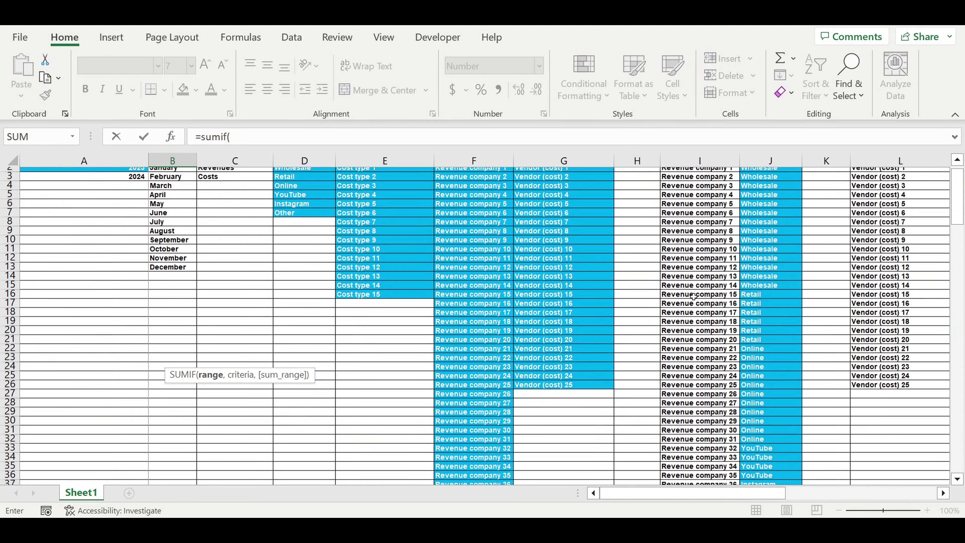
{"action": "scroll", "coordinate": [695, 294], "scroll_direction": "down", "scroll_amount": 5}
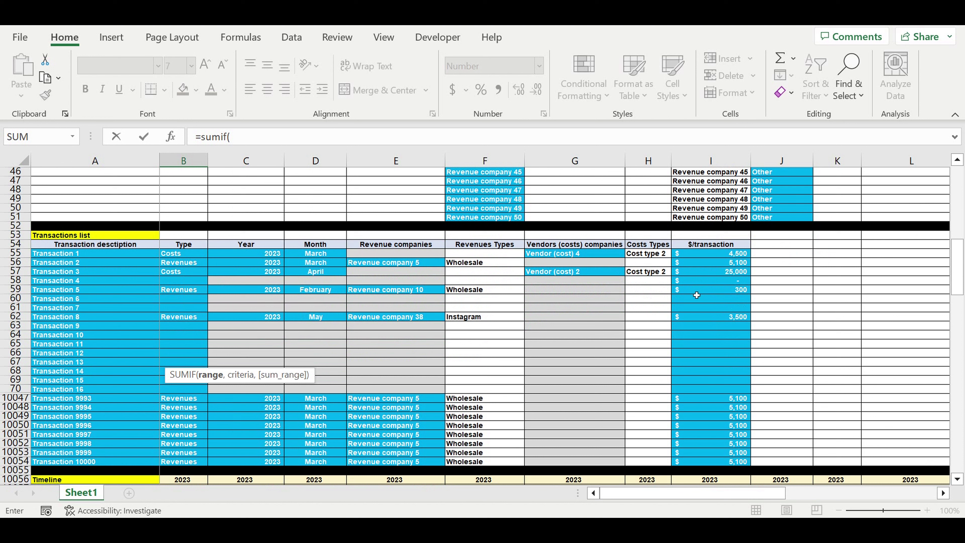
{"action": "left_click_drag", "start_coordinate": [557, 257], "coordinate": [559, 462]}
{"action": "left_click", "coordinate": [314, 139]}
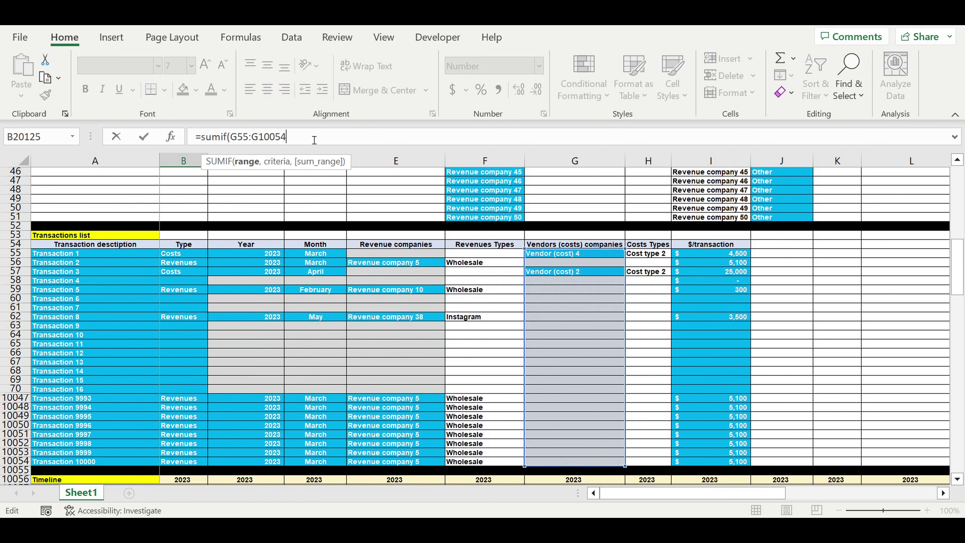
- Make the SUMIF range absolute as $G$55:$G$10054 and continue to the criteria argument
{"action": "left_click", "coordinate": [231, 139]}
{"action": "type", "text": "$"}
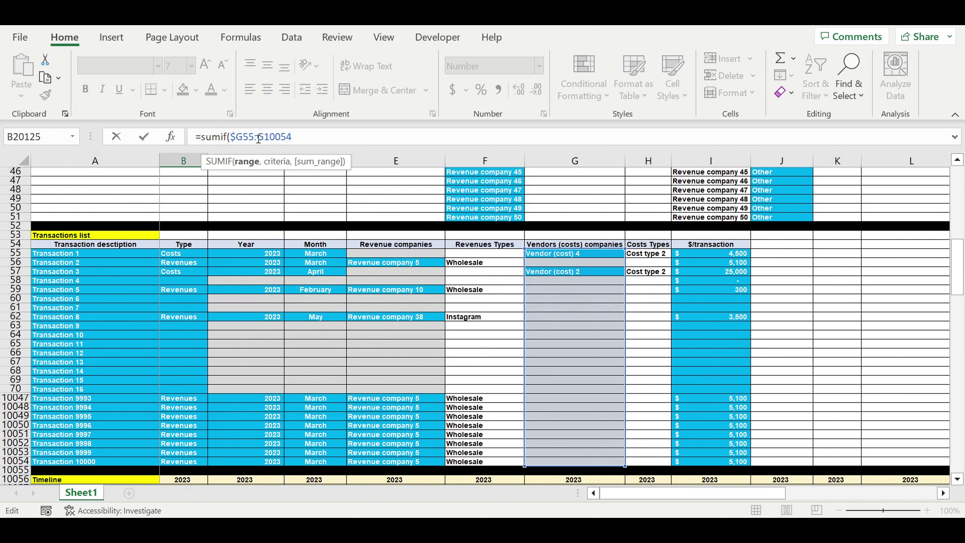
{"action": "key", "text": "Right"}
{"action": "type", "text": "$G$"}
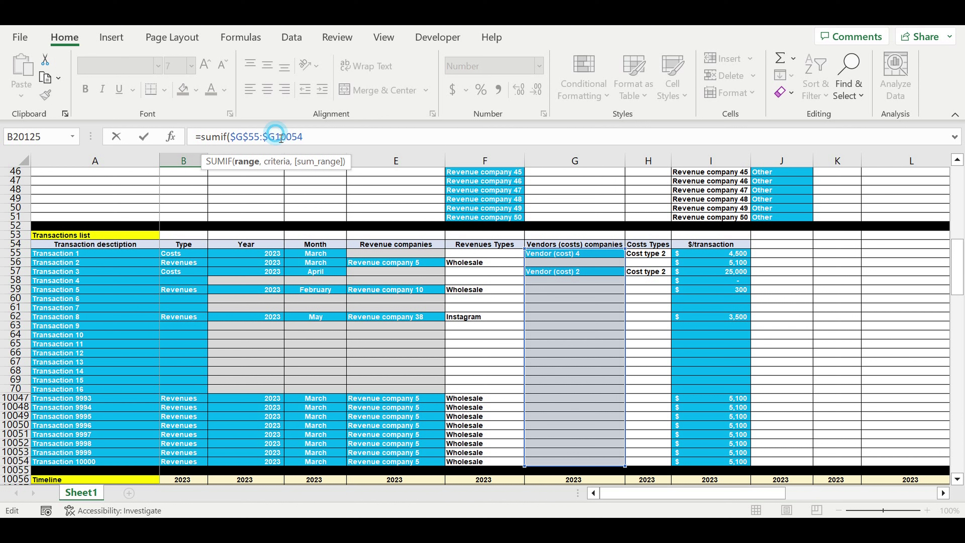
{"action": "key", "text": "Right"}
{"action": "type", "text": "$"}
{"action": "key", "text": "BackSpace"}
{"action": "type", "text": ","}
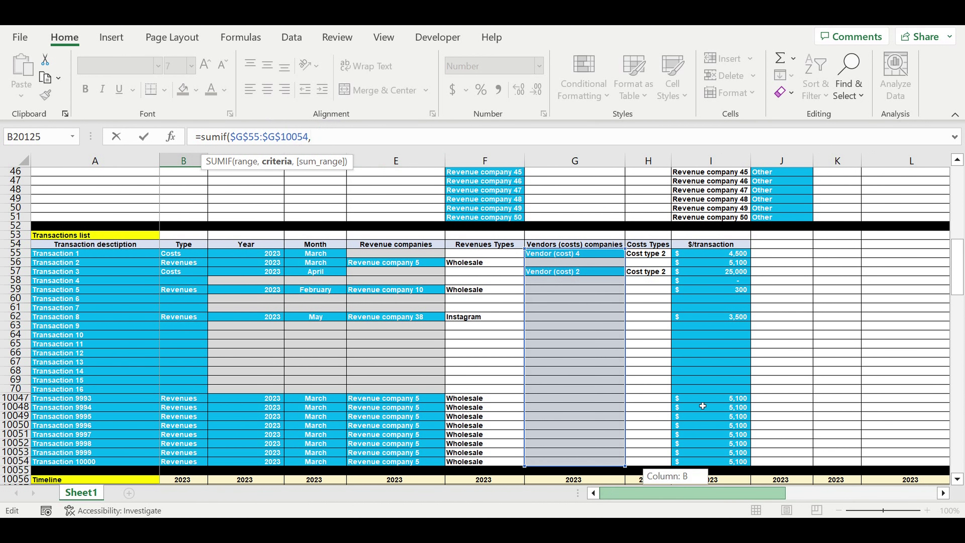
- Add the vendor name cell $A20125, with its column locked, as the SUMIF criteria in B20125
{"action": "scroll", "coordinate": [695, 342], "scroll_direction": "down", "scroll_amount": 14}
{"action": "scroll", "coordinate": [695, 352], "scroll_direction": "down", "scroll_amount": 20}
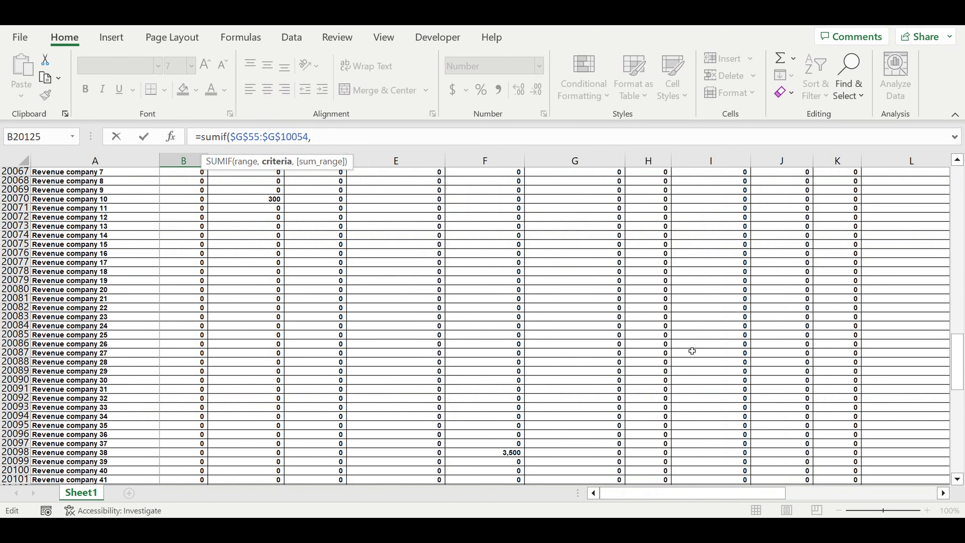
{"action": "scroll", "coordinate": [682, 331], "scroll_direction": "up", "scroll_amount": 6}
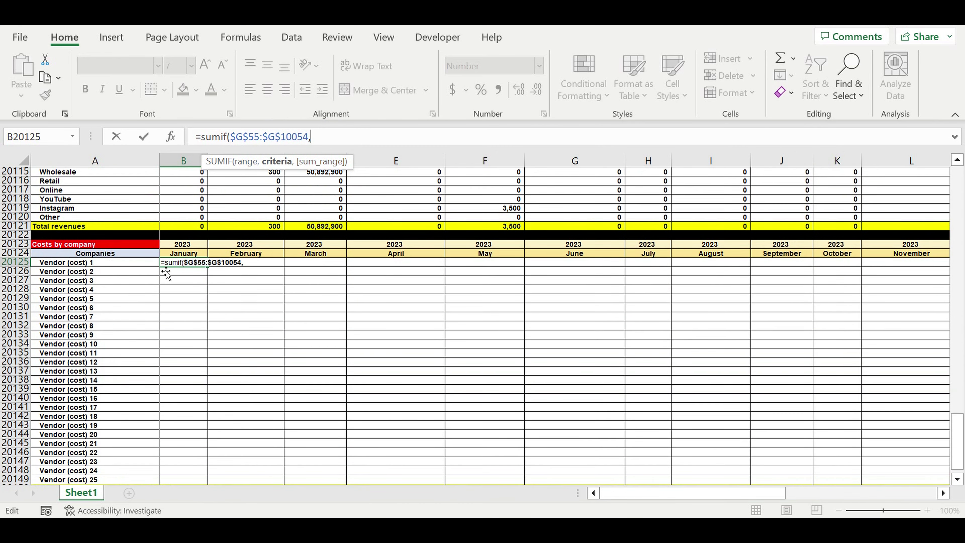
{"action": "left_click", "coordinate": [140, 263]}
{"action": "left_click", "coordinate": [310, 137]}
{"action": "type", "text": "$A20125"}
{"action": "left_click", "coordinate": [373, 141]}
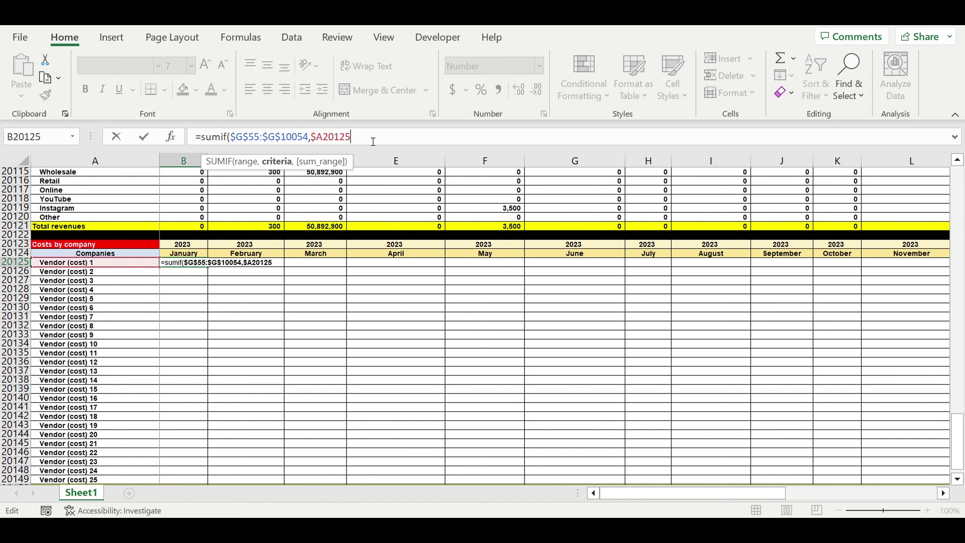
{"action": "type", "text": ","}
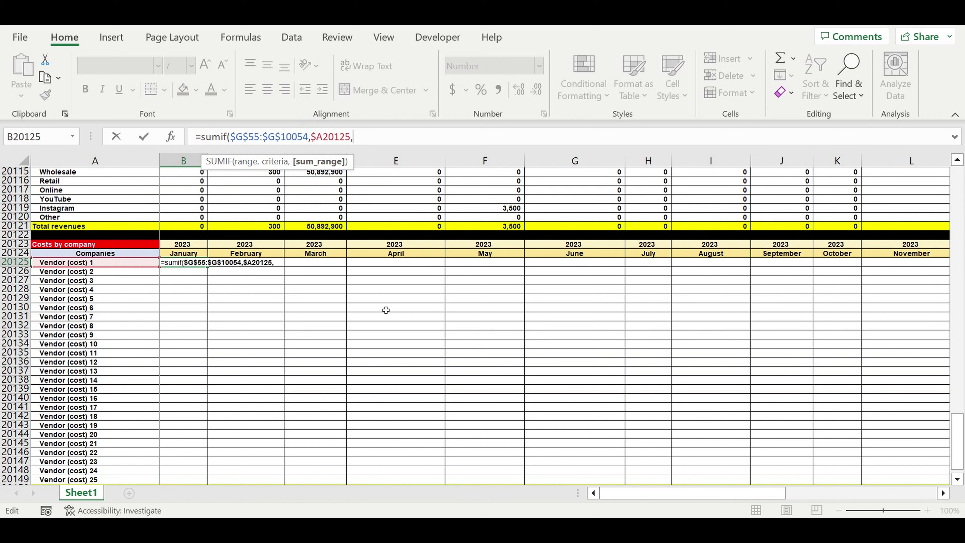
- Use the January transaction amounts B$10058:B$20057, with rows locked, as the SUMIF sum range and enter the formula in B20125
{"action": "scroll", "coordinate": [386, 310], "scroll_direction": "up", "scroll_amount": 3}
{"action": "scroll", "coordinate": [386, 308], "scroll_direction": "up", "scroll_amount": 15}
{"action": "scroll", "coordinate": [385, 306], "scroll_direction": "up", "scroll_amount": 5}
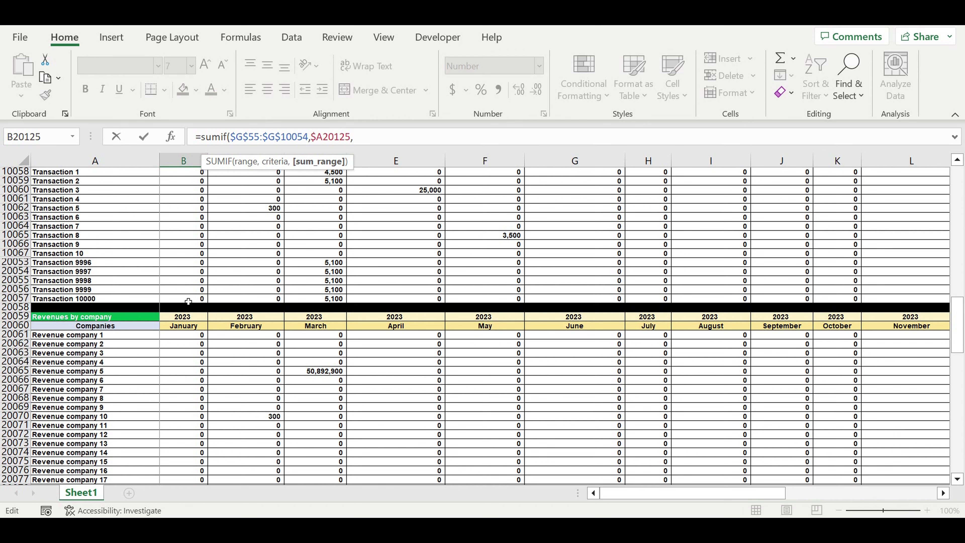
{"action": "left_click_drag", "start_coordinate": [186, 299], "coordinate": [193, 199]}
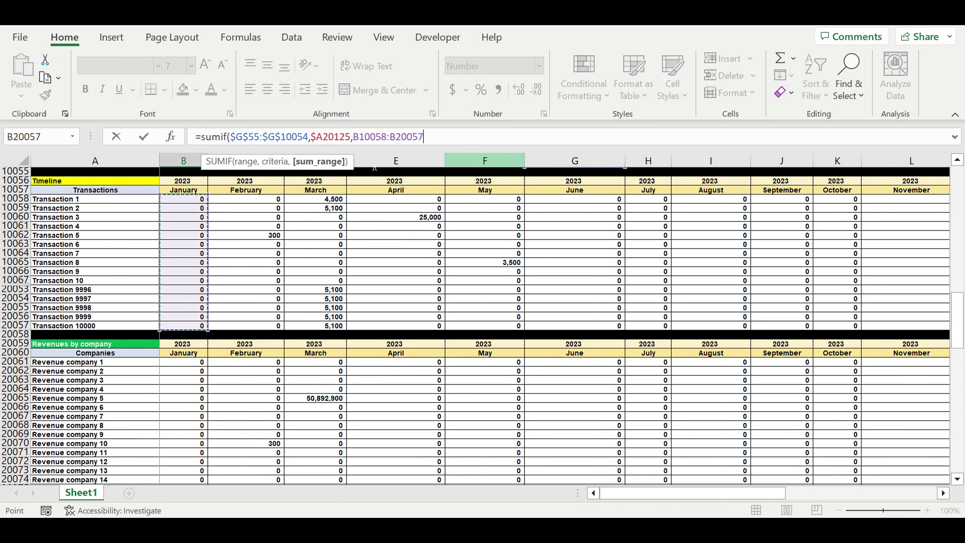
{"action": "left_click", "coordinate": [360, 140]}
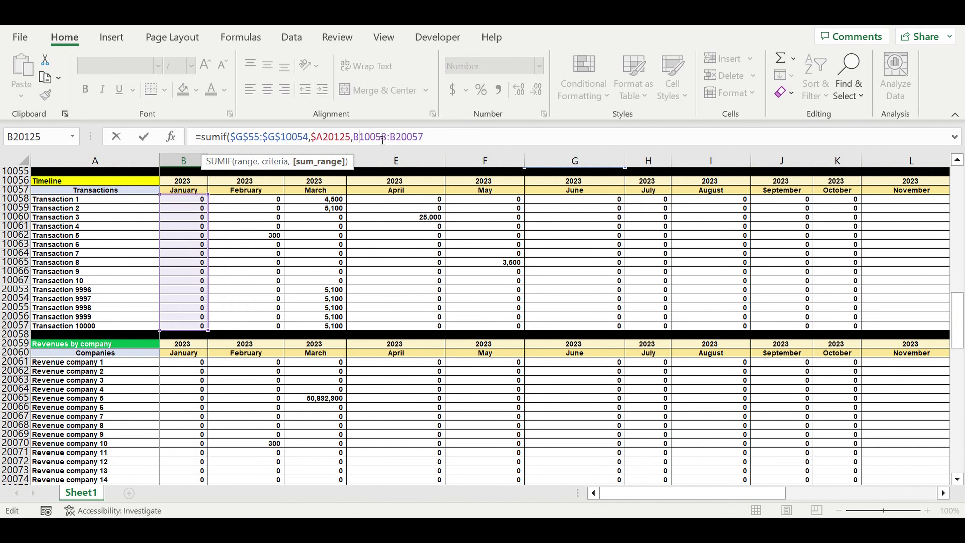
{"action": "type", "text": "$"}
{"action": "left_click", "coordinate": [405, 137]}
{"action": "type", "text": "$"}
{"action": "left_click", "coordinate": [451, 140]}
{"action": "key", "text": "Return"}
- Sum B20125:B20149 in cell B20150 of the Costs by companies totals row
{"action": "scroll", "coordinate": [387, 242], "scroll_direction": "down", "scroll_amount": 4}
{"action": "scroll", "coordinate": [268, 385], "scroll_direction": "down", "scroll_amount": 6}
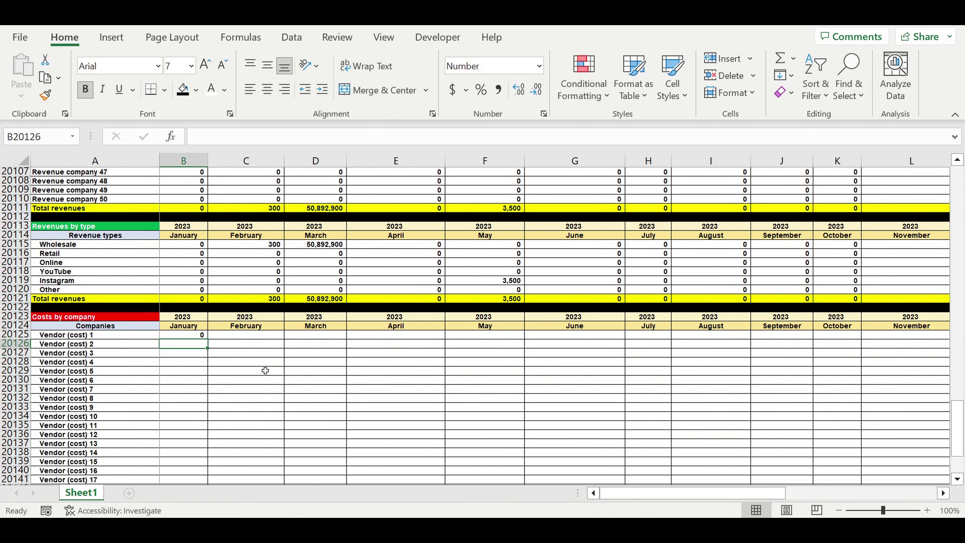
{"action": "scroll", "coordinate": [265, 363], "scroll_direction": "down", "scroll_amount": 1}
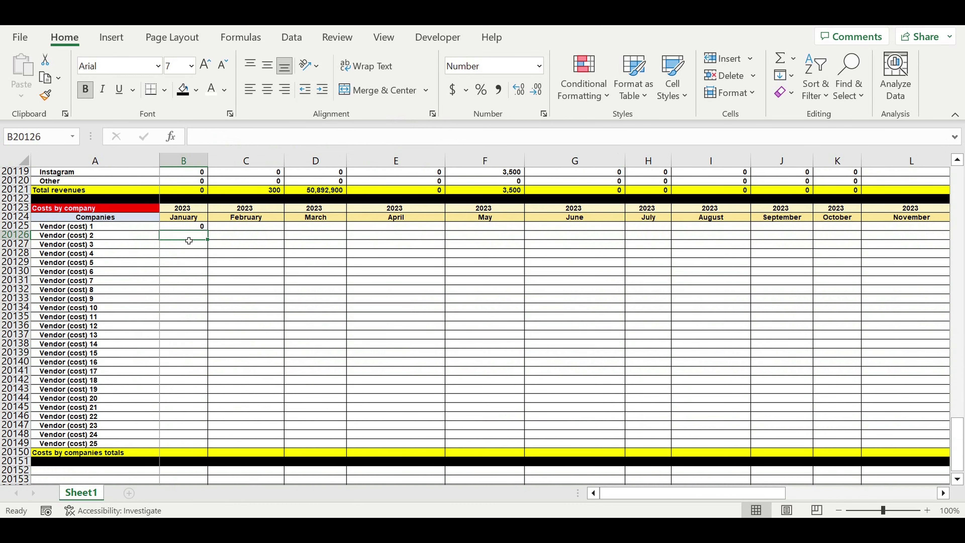
{"action": "left_click", "coordinate": [185, 452]}
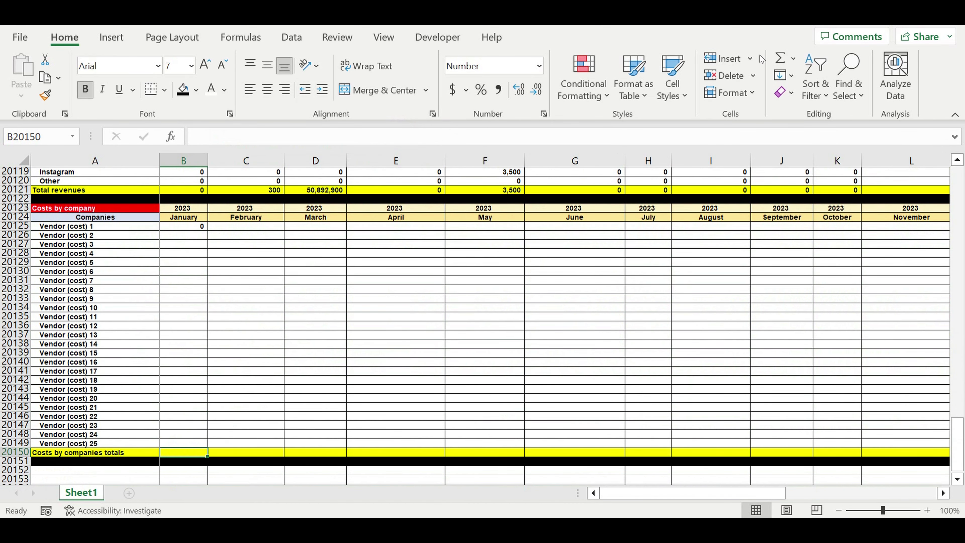
{"action": "left_click", "coordinate": [782, 59]}
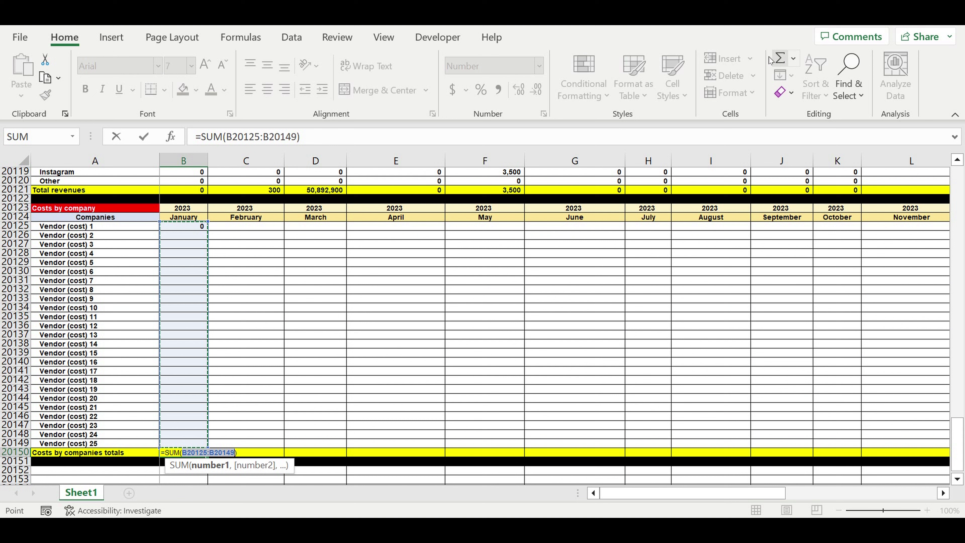
{"action": "key", "text": "Return"}
- Fill the B20125 SUMIF formula down to B20149, and copy the column with its total across to December 2024 in column Y
{"action": "left_click", "coordinate": [194, 227]}
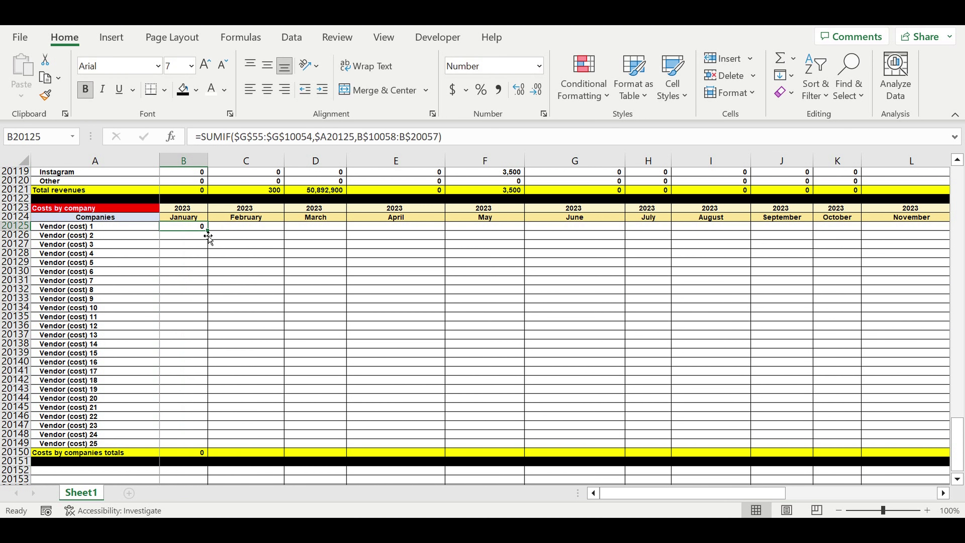
{"action": "left_click_drag", "start_coordinate": [207, 230], "coordinate": [220, 441]}
{"action": "left_click", "coordinate": [271, 344]}
{"action": "left_click_drag", "start_coordinate": [178, 227], "coordinate": [818, 329]}
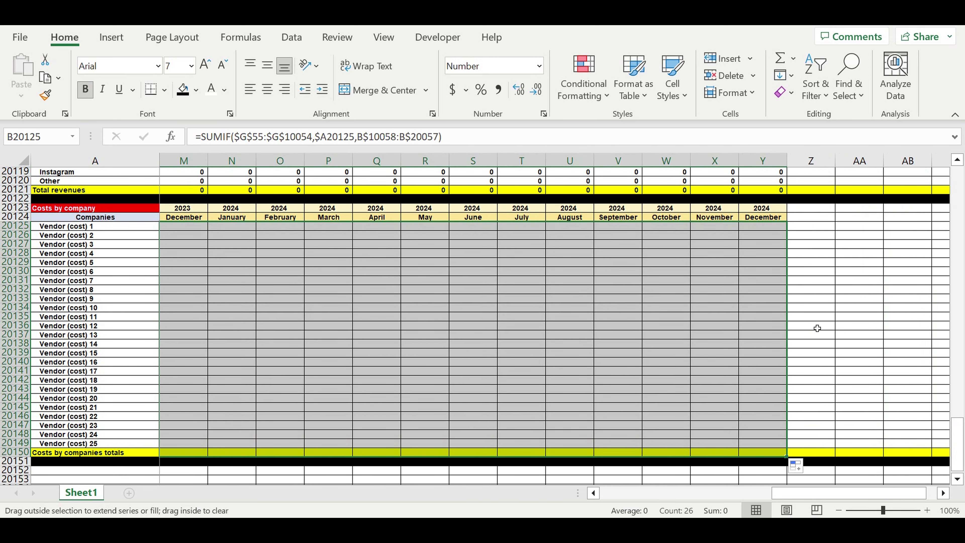
{"action": "left_click", "coordinate": [817, 328]}
{"action": "left_click_drag", "start_coordinate": [790, 492], "coordinate": [551, 494]}
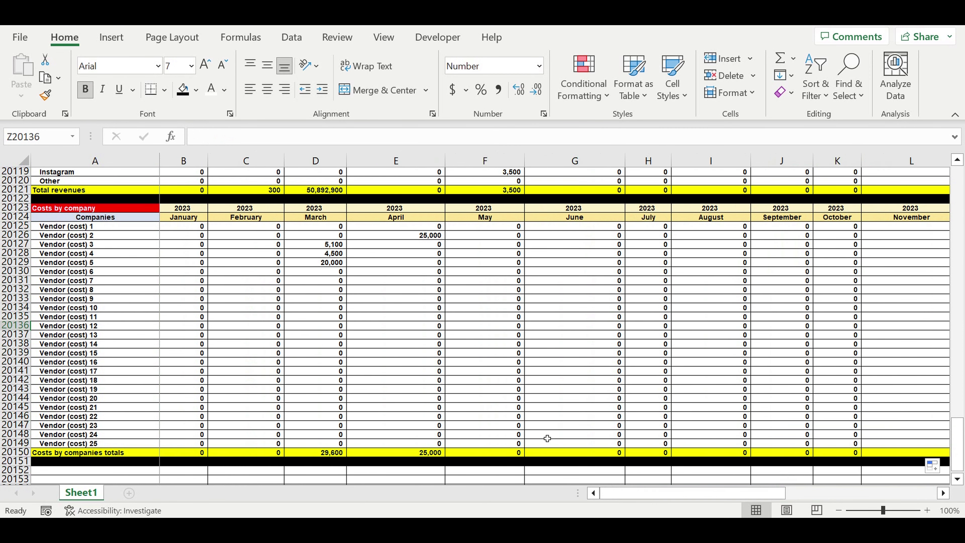
{"action": "left_click", "coordinate": [489, 343]}
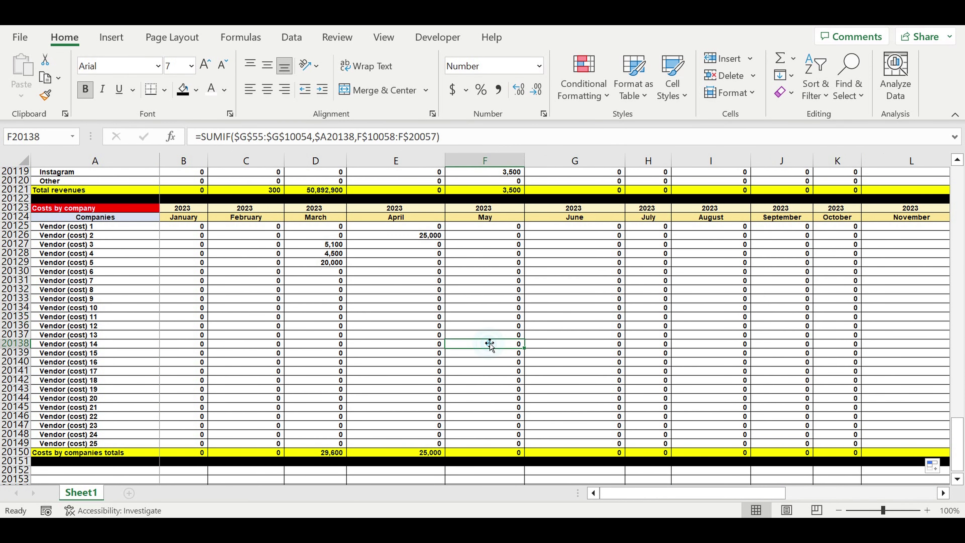
{"action": "left_click", "coordinate": [399, 308]}
{"action": "scroll", "coordinate": [431, 322], "scroll_direction": "up", "scroll_amount": 4}
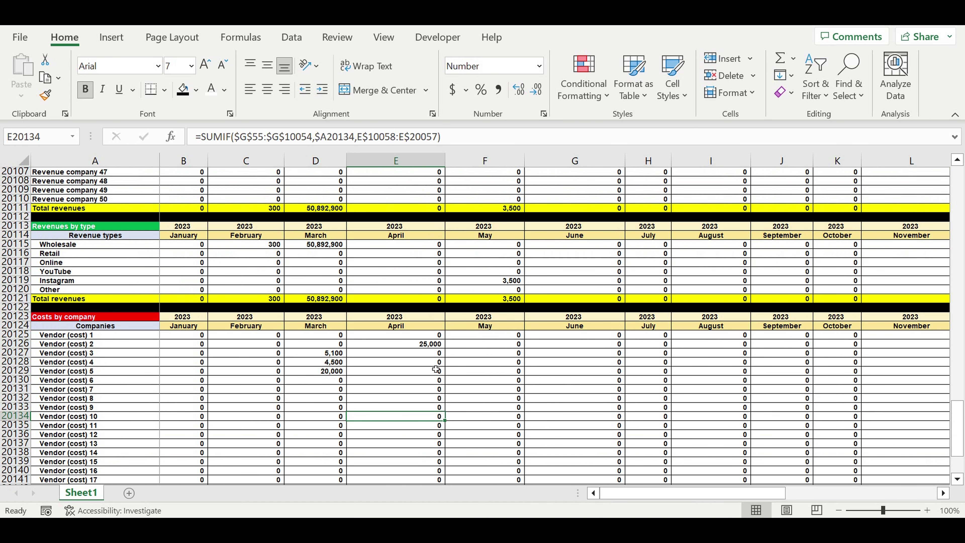
{"action": "left_click", "coordinate": [431, 335]}
{"action": "left_click", "coordinate": [424, 416]}
- Set the type of Transaction 10 in the transactions list to Costs
{"action": "scroll", "coordinate": [441, 308], "scroll_direction": "up", "scroll_amount": 20}
{"action": "scroll", "coordinate": [444, 309], "scroll_direction": "up", "scroll_amount": 20}
{"action": "scroll", "coordinate": [449, 309], "scroll_direction": "down", "scroll_amount": 13}
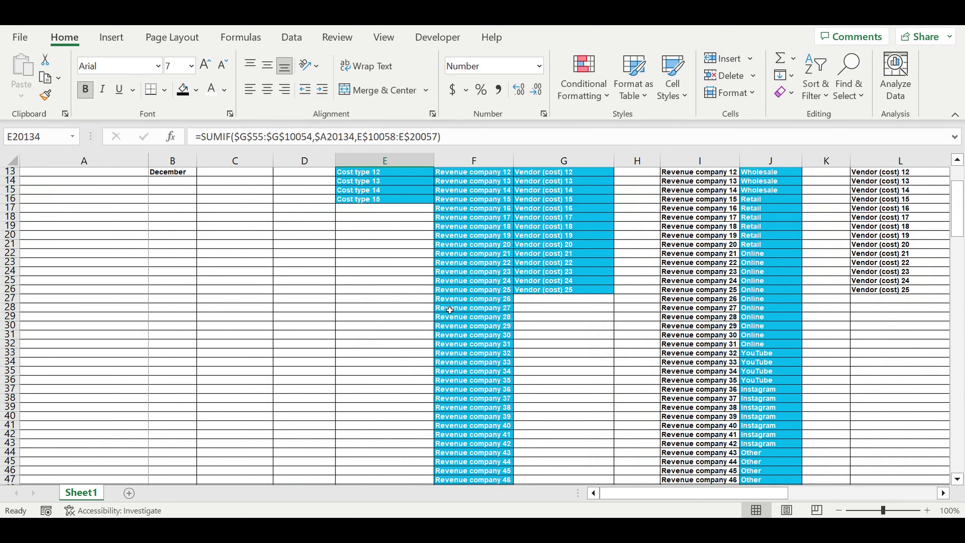
{"action": "scroll", "coordinate": [355, 353], "scroll_direction": "down", "scroll_amount": 2}
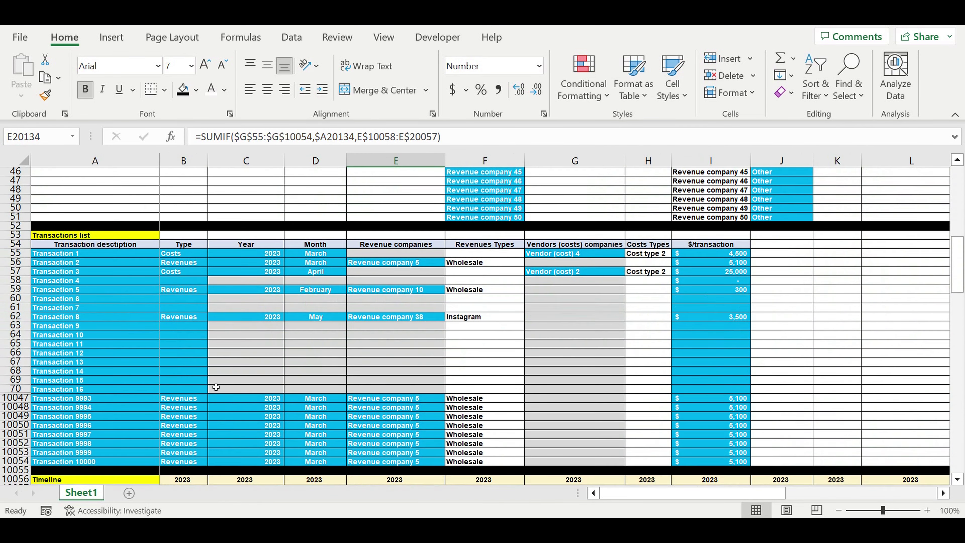
{"action": "left_click", "coordinate": [178, 335]}
{"action": "left_click", "coordinate": [212, 335]}
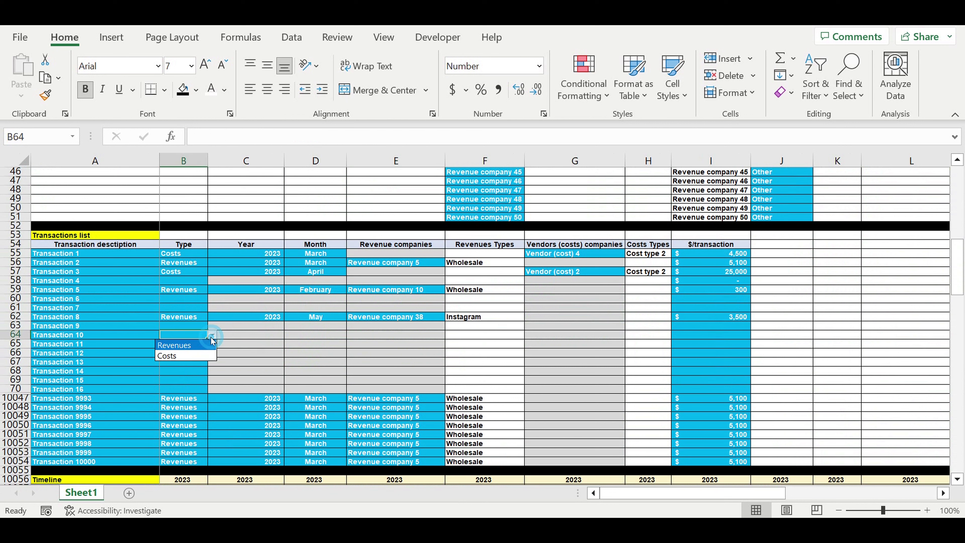
{"action": "left_click", "coordinate": [177, 355]}
- Set Transaction 10's year to 2023 and its month to June
{"action": "left_click", "coordinate": [258, 336]}
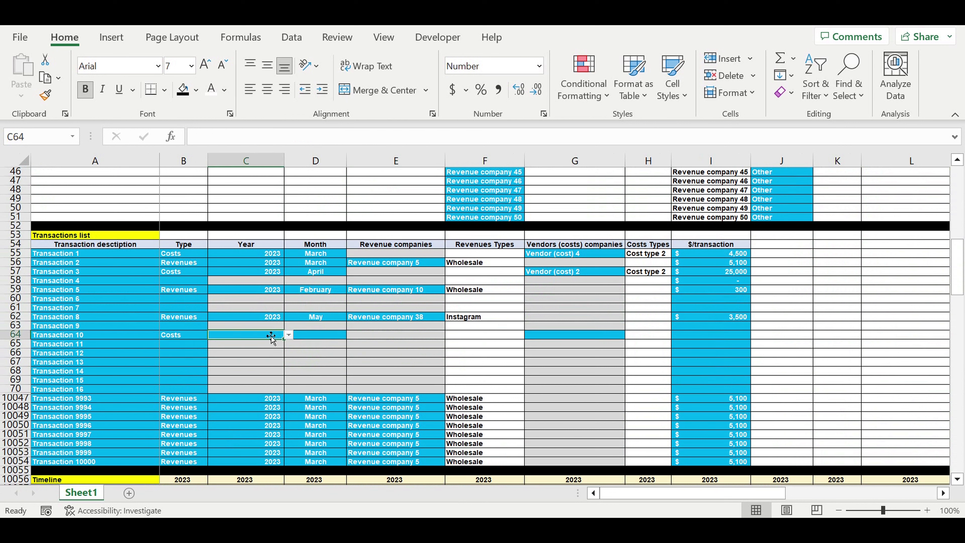
{"action": "left_click", "coordinate": [288, 335]}
{"action": "left_click", "coordinate": [247, 349]}
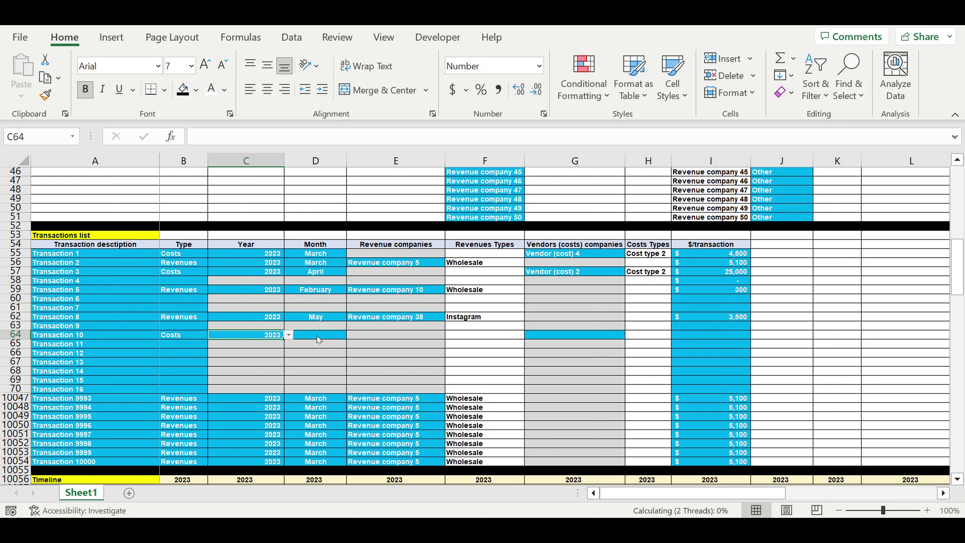
{"action": "left_click", "coordinate": [321, 335]}
{"action": "left_click", "coordinate": [351, 336]}
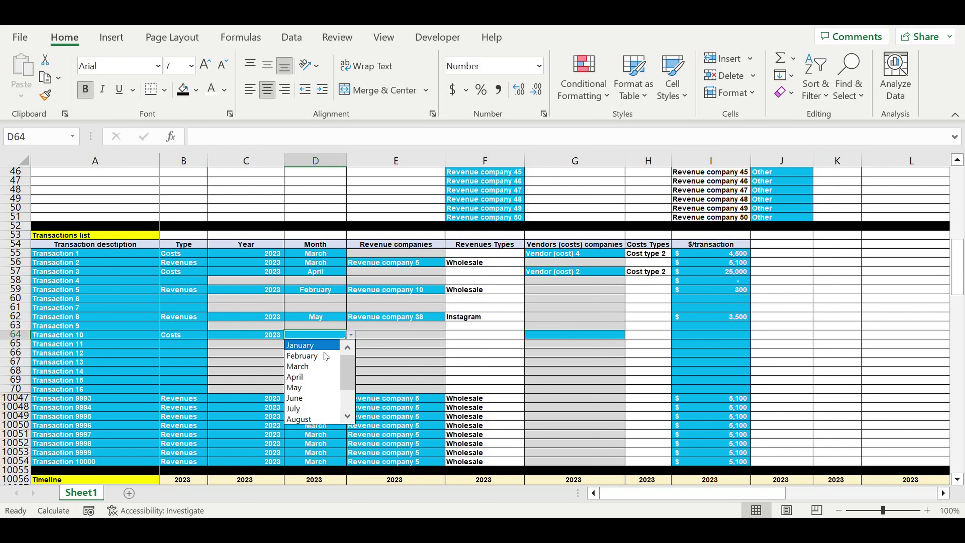
{"action": "left_click", "coordinate": [303, 398]}
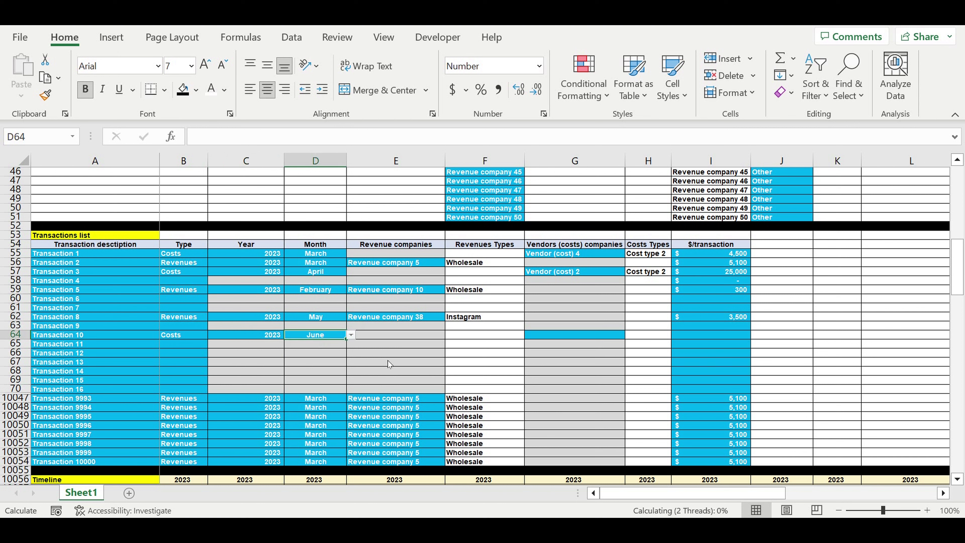
- Assign Vendor (cost) 18 to Transaction 10 and enter 4500 as its transaction amount
{"action": "left_click", "coordinate": [547, 336]}
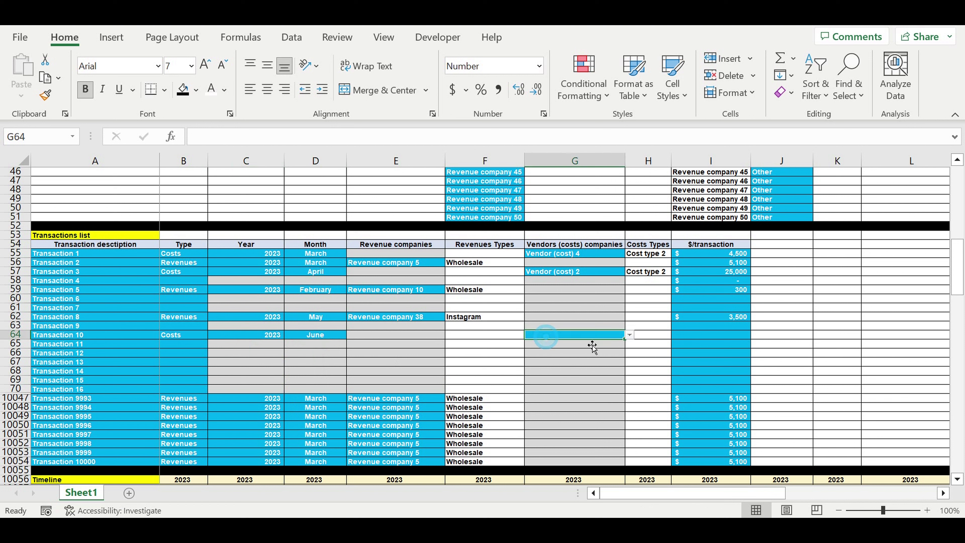
{"action": "left_click", "coordinate": [629, 335]}
{"action": "left_click_drag", "start_coordinate": [625, 372], "coordinate": [626, 395]}
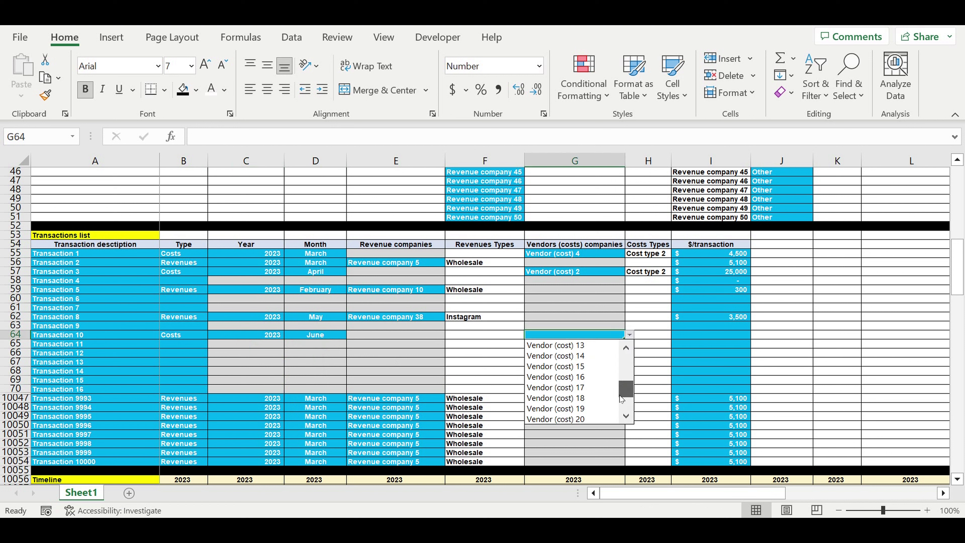
{"action": "left_click", "coordinate": [577, 398]}
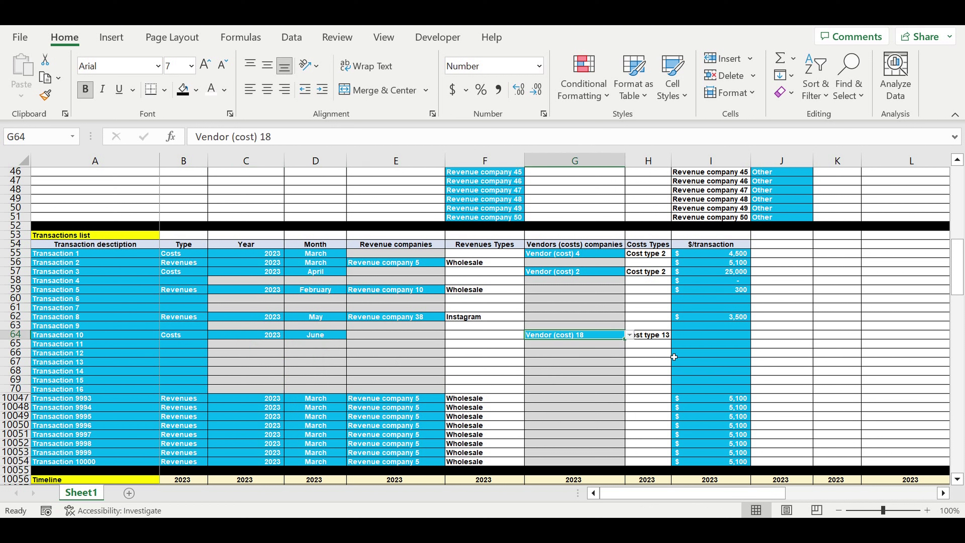
{"action": "left_click", "coordinate": [638, 371]}
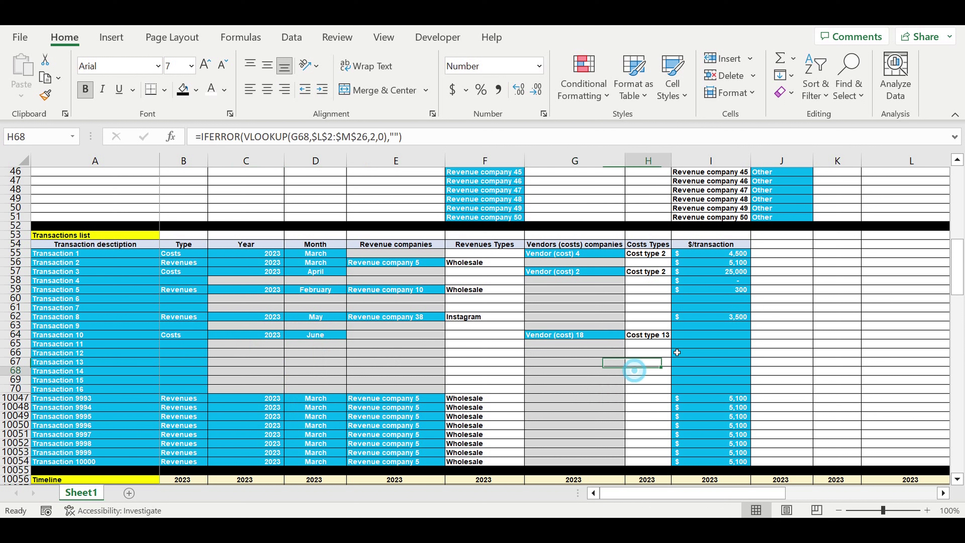
{"action": "left_click", "coordinate": [706, 338]}
{"action": "type", "text": "4500"}
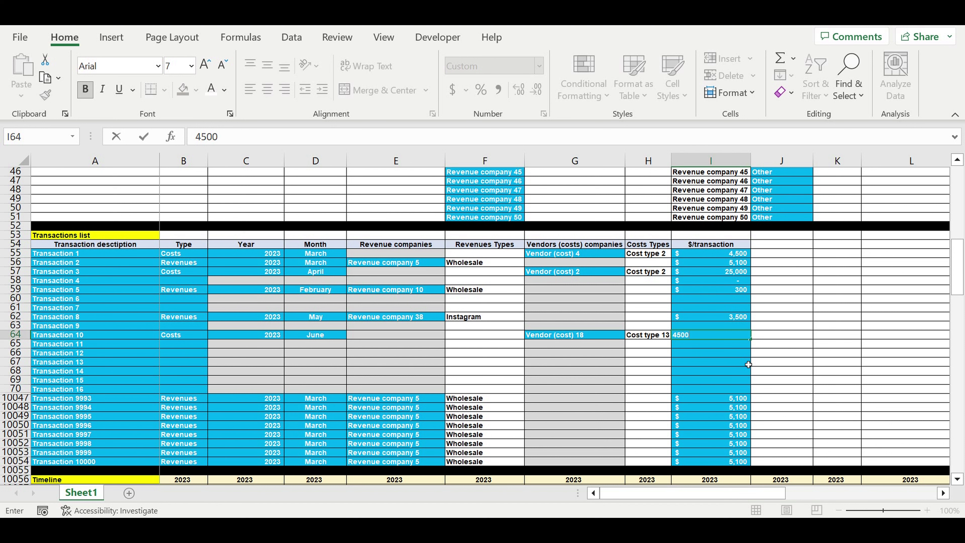
{"action": "key", "text": "Return"}
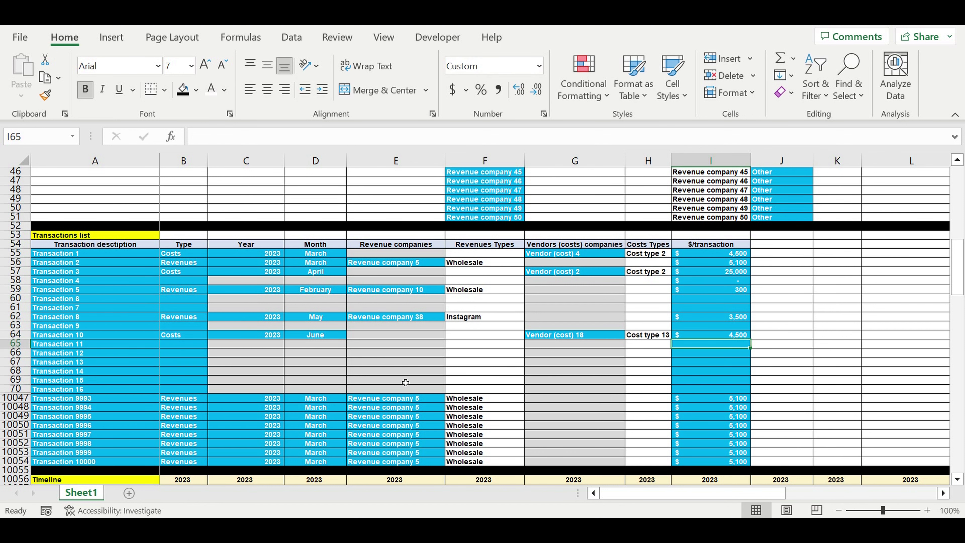
- Check the June 2023 cost of Vendor (cost) 18 and the totals row in the Costs by company table
{"action": "scroll", "coordinate": [406, 383], "scroll_direction": "down", "scroll_amount": 20}
{"action": "scroll", "coordinate": [423, 387], "scroll_direction": "down", "scroll_amount": 6}
{"action": "scroll", "coordinate": [423, 388], "scroll_direction": "down", "scroll_amount": 14}
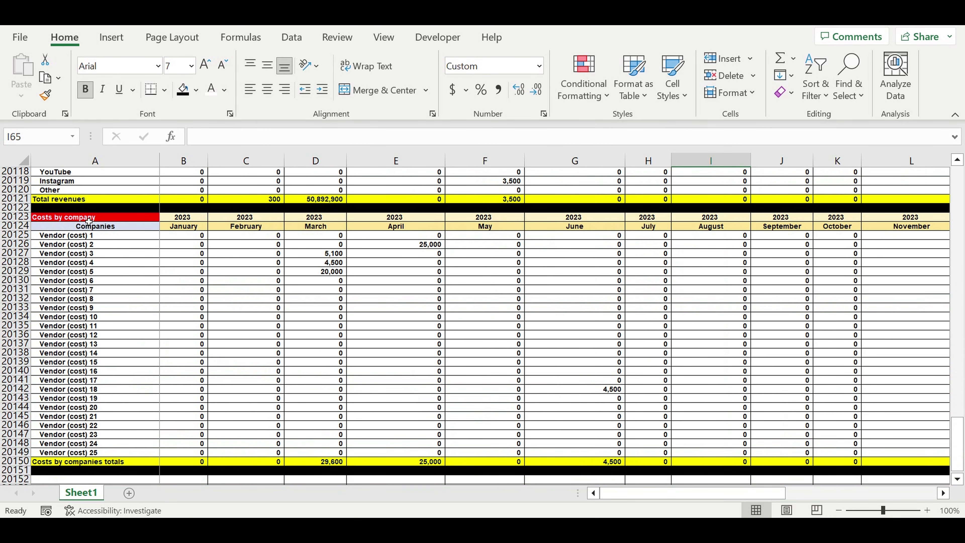
{"action": "left_click", "coordinate": [88, 217]}
{"action": "left_click", "coordinate": [598, 392]}
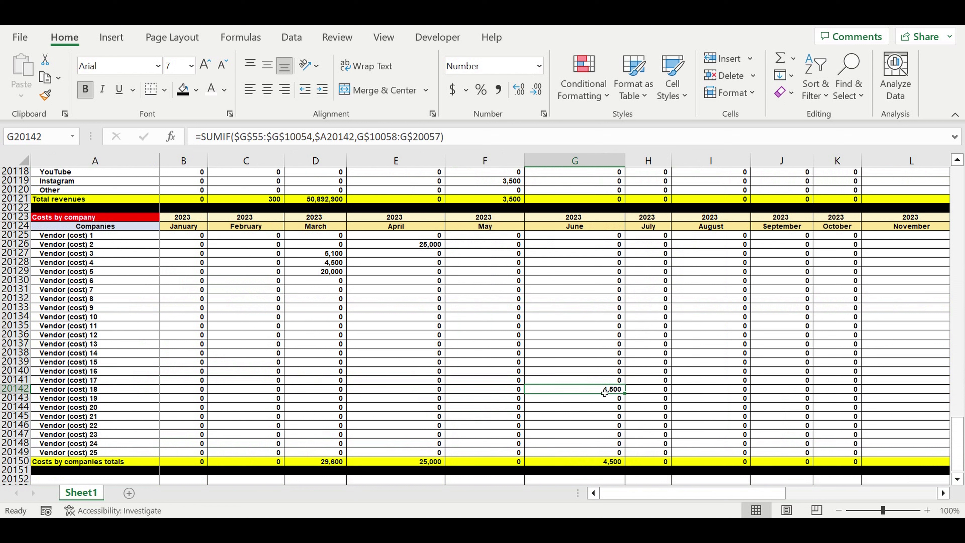
{"action": "left_click", "coordinate": [16, 389]}
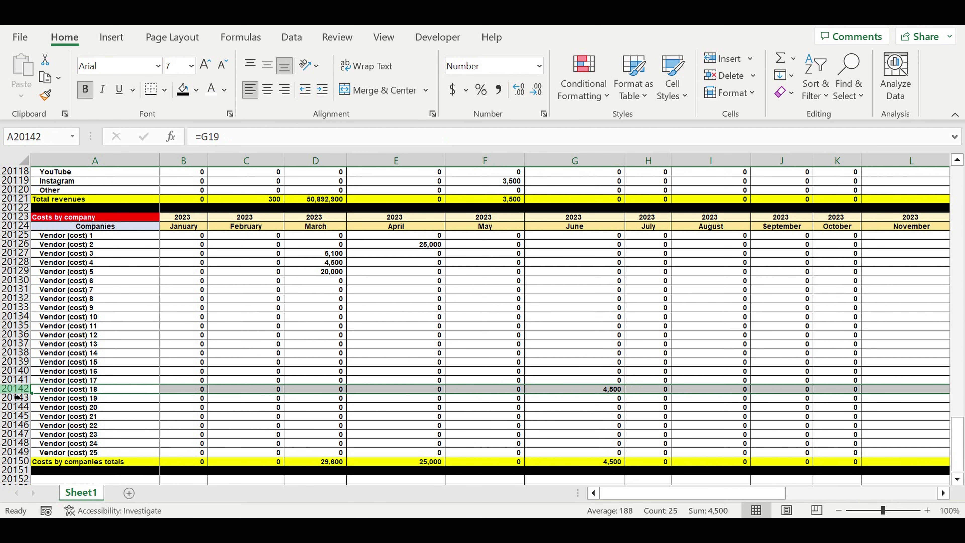
{"action": "scroll", "coordinate": [97, 397], "scroll_direction": "down", "scroll_amount": 5}
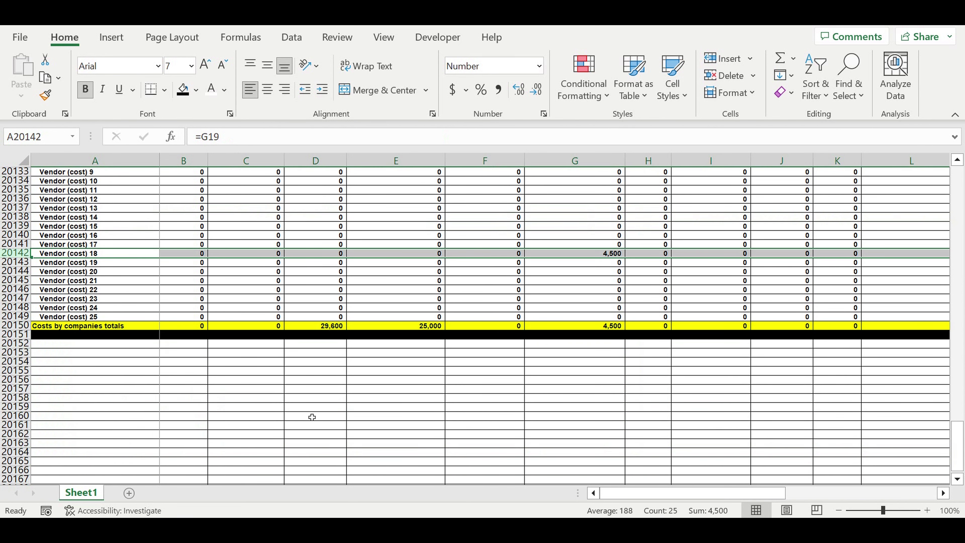
{"action": "scroll", "coordinate": [311, 415], "scroll_direction": "up", "scroll_amount": 2}
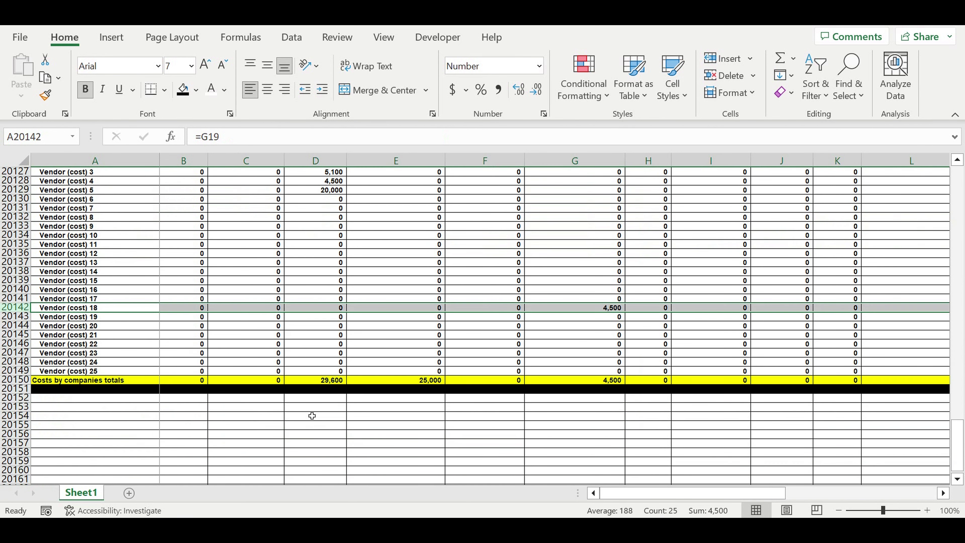
{"action": "left_click", "coordinate": [318, 363]}
{"action": "scroll", "coordinate": [316, 372], "scroll_direction": "up", "scroll_amount": 1}
{"action": "scroll", "coordinate": [279, 354], "scroll_direction": "up", "scroll_amount": 2}
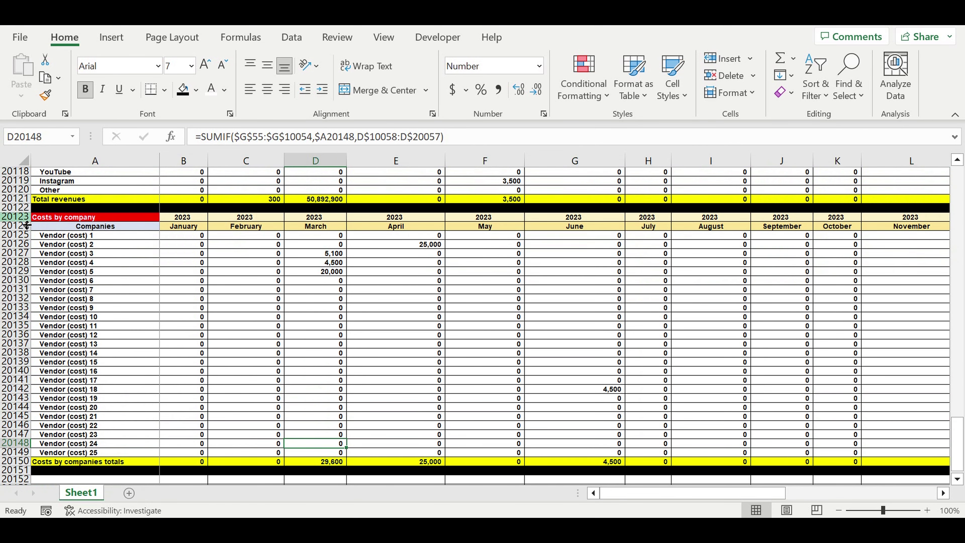
- Copy the two header rows of the Costs by company table to row 20152, directly below the black separator row
{"action": "left_click_drag", "start_coordinate": [15, 217], "coordinate": [11, 227]}
{"action": "key", "text": "ctrl+c"}
{"action": "scroll", "coordinate": [125, 300], "scroll_direction": "down", "scroll_amount": 4}
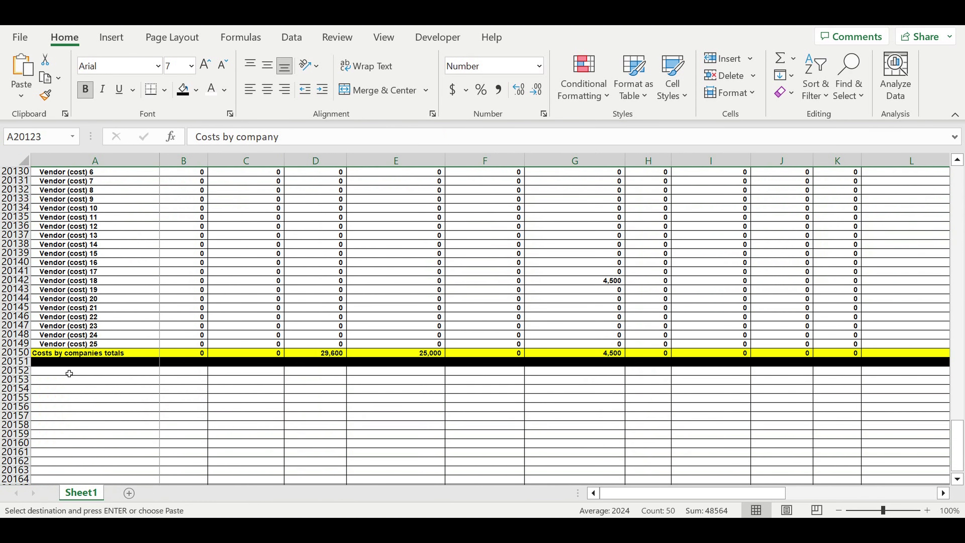
{"action": "left_click", "coordinate": [69, 374]}
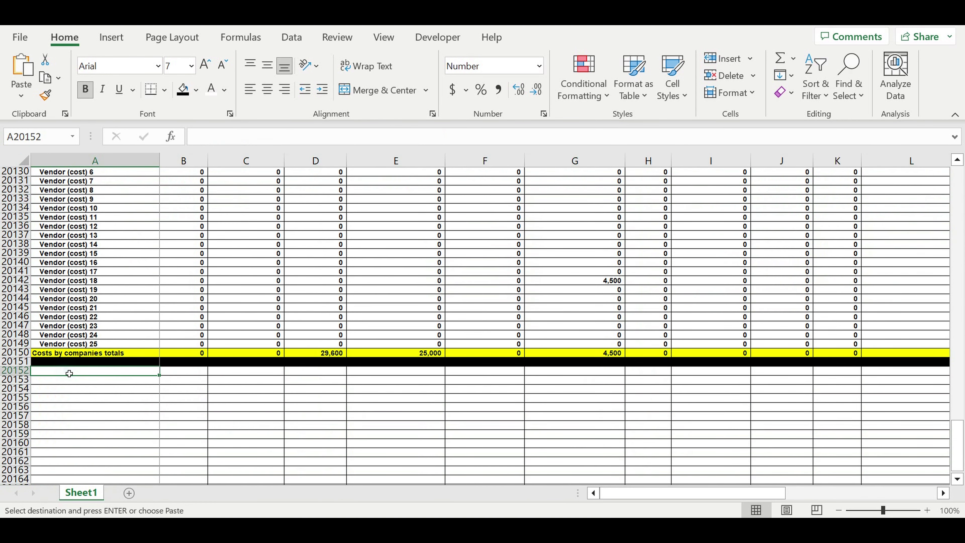
{"action": "key", "text": "ctrl+v"}
{"action": "left_click", "coordinate": [133, 415]}
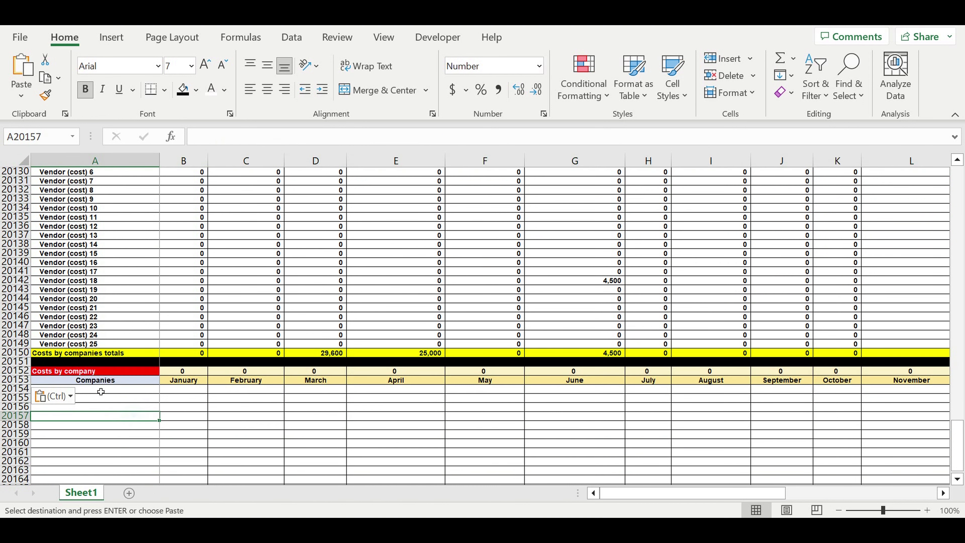
- Change the copied table's title in A20152 to "Costs by type"
{"action": "left_click", "coordinate": [89, 373]}
{"action": "double_click", "coordinate": [255, 137]}
{"action": "type", "text": "type"}
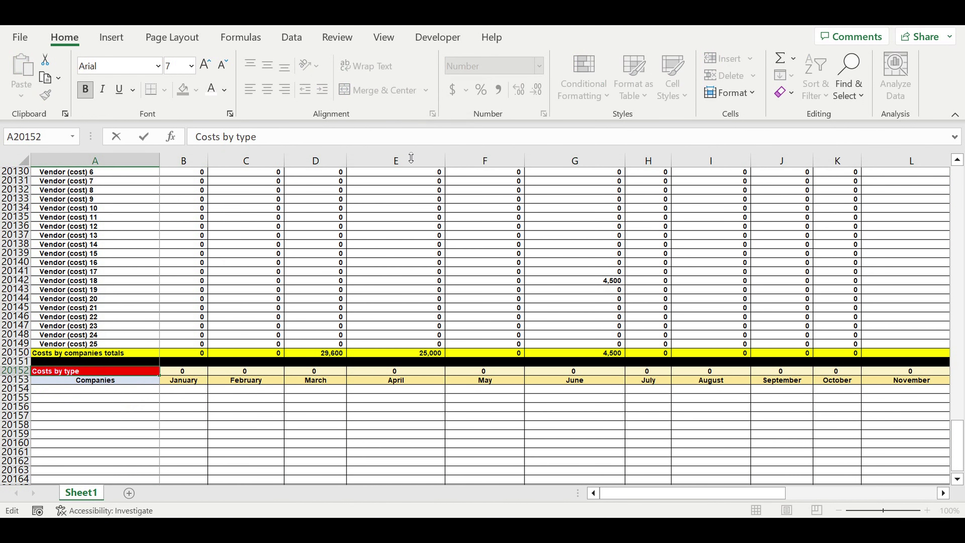
{"action": "key", "text": "Return"}
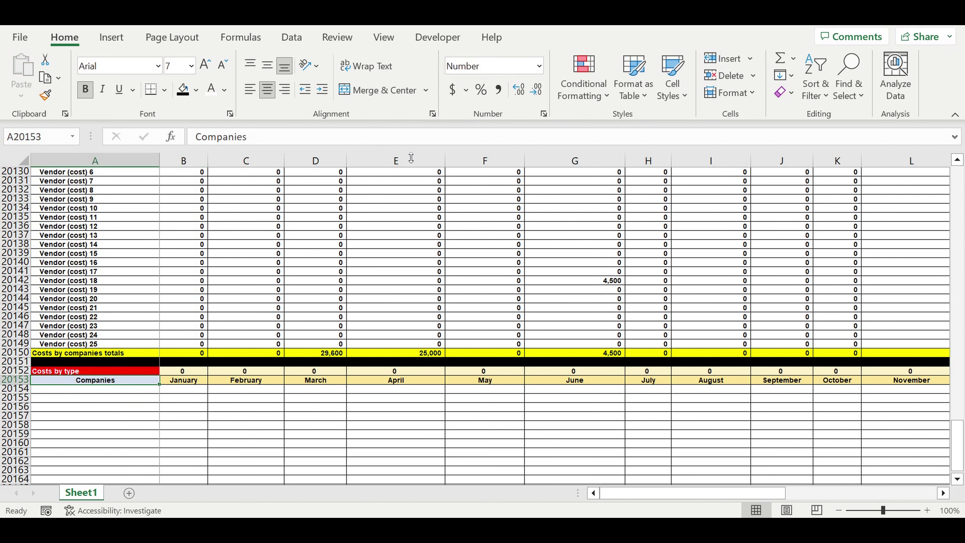
- Link the January year cell B20152 of the Costs by type table to the January year in the Costs by company header
{"action": "left_click", "coordinate": [184, 370]}
{"action": "type", "text": "="}
{"action": "scroll", "coordinate": [227, 358], "scroll_direction": "up", "scroll_amount": 5}
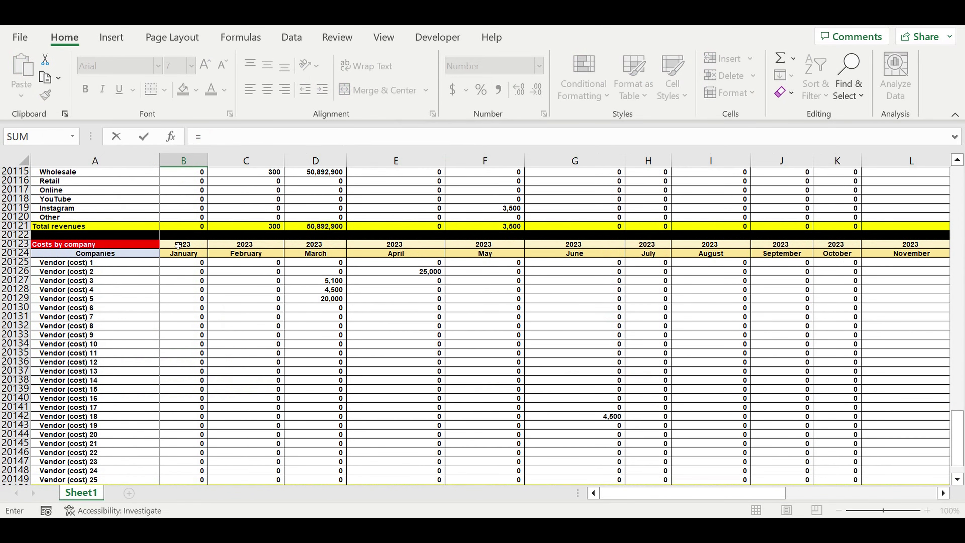
{"action": "left_click", "coordinate": [179, 245]}
{"action": "key", "text": "Return"}
- Give the Costs by type title cell a custom pink fill colour
{"action": "scroll", "coordinate": [243, 360], "scroll_direction": "down", "scroll_amount": 4}
{"action": "left_click", "coordinate": [139, 364]}
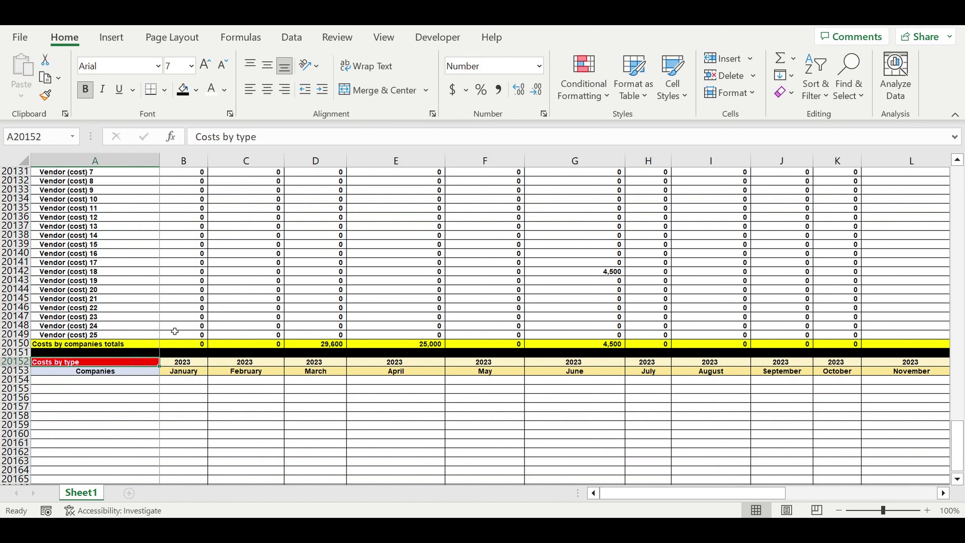
{"action": "left_click", "coordinate": [195, 90]}
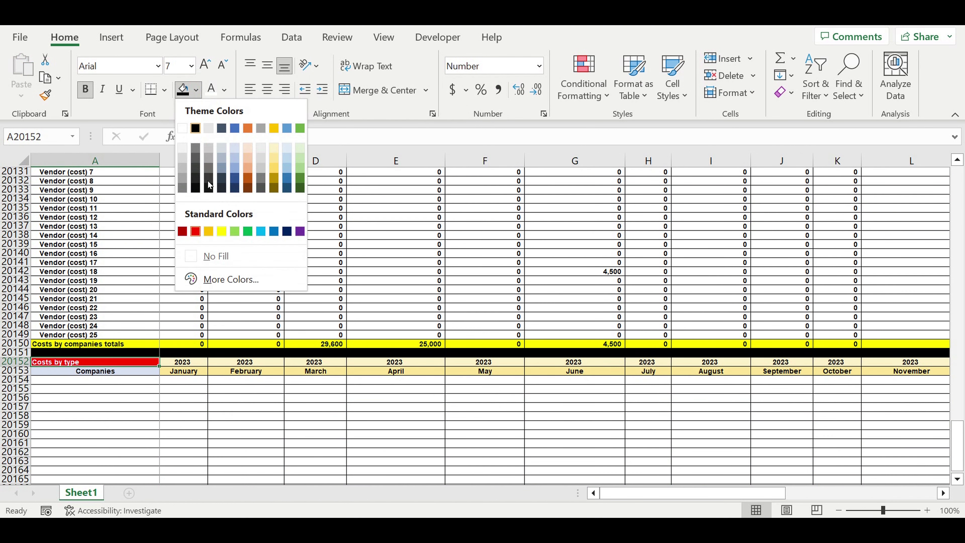
{"action": "left_click", "coordinate": [213, 279]}
{"action": "left_click", "coordinate": [501, 203]}
{"action": "left_click", "coordinate": [608, 118]}
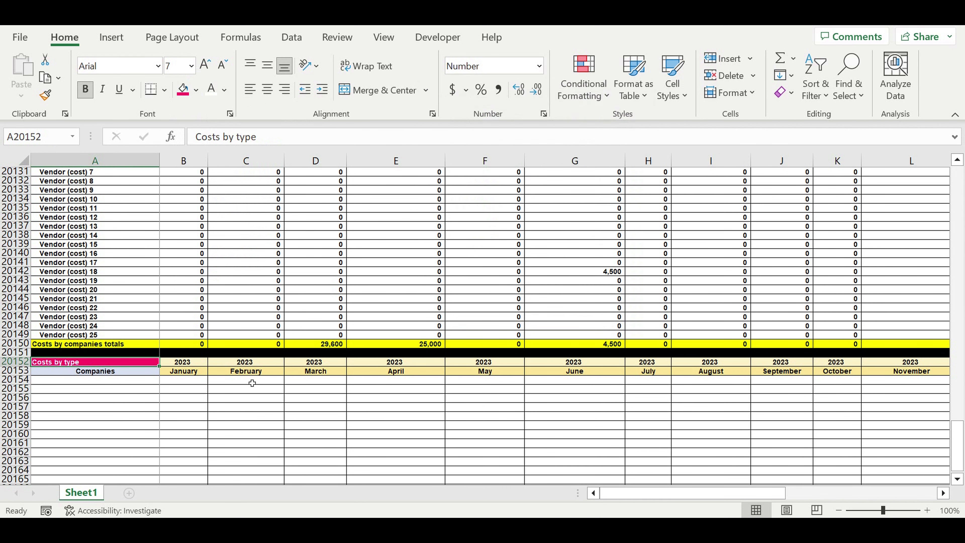
- Link A20154, the first row label of the Costs by type table, to Cost type 1 in E2 of the Costs Types list
{"action": "left_click", "coordinate": [167, 408]}
{"action": "left_click", "coordinate": [152, 382]}
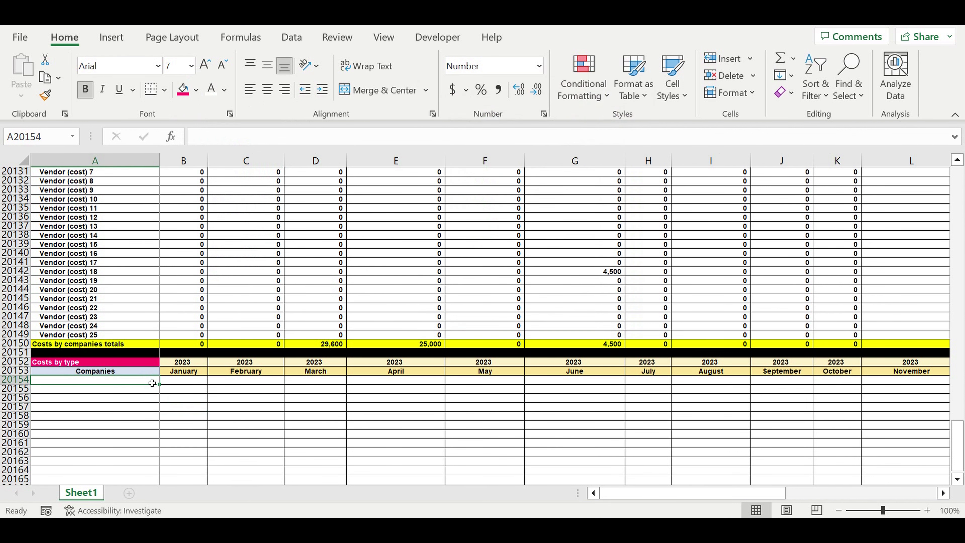
{"action": "type", "text": "="}
{"action": "left_click_drag", "start_coordinate": [958, 457], "coordinate": [957, 190]}
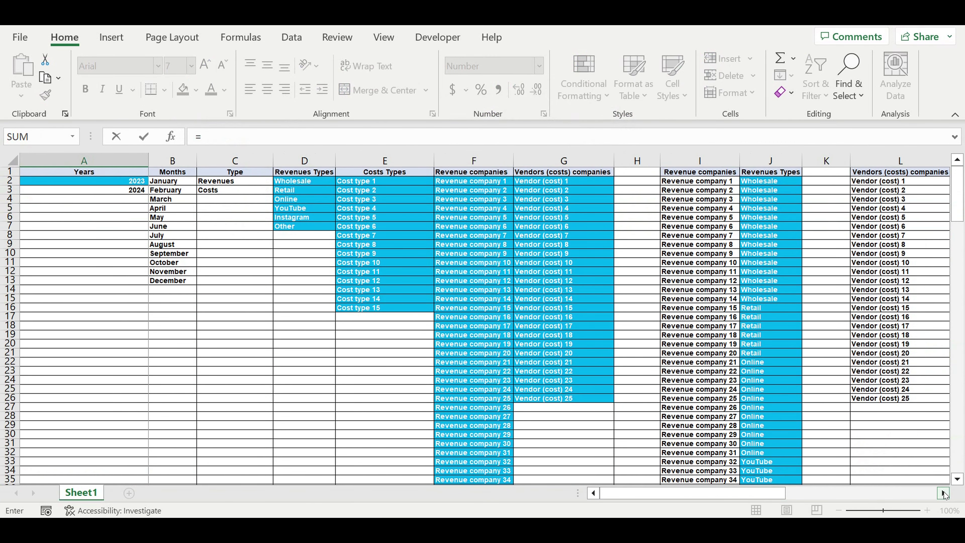
{"action": "left_click", "coordinate": [943, 493]}
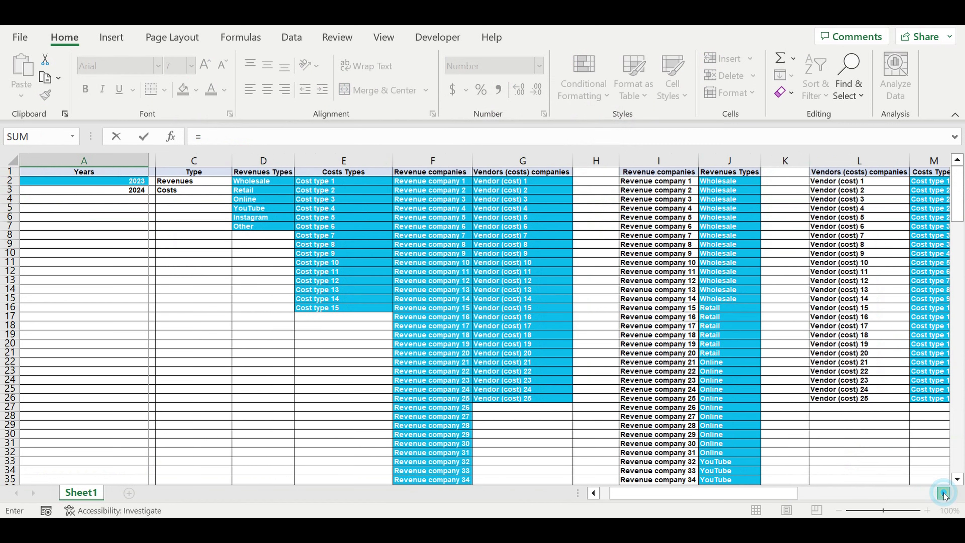
{"action": "left_click", "coordinate": [943, 493]}
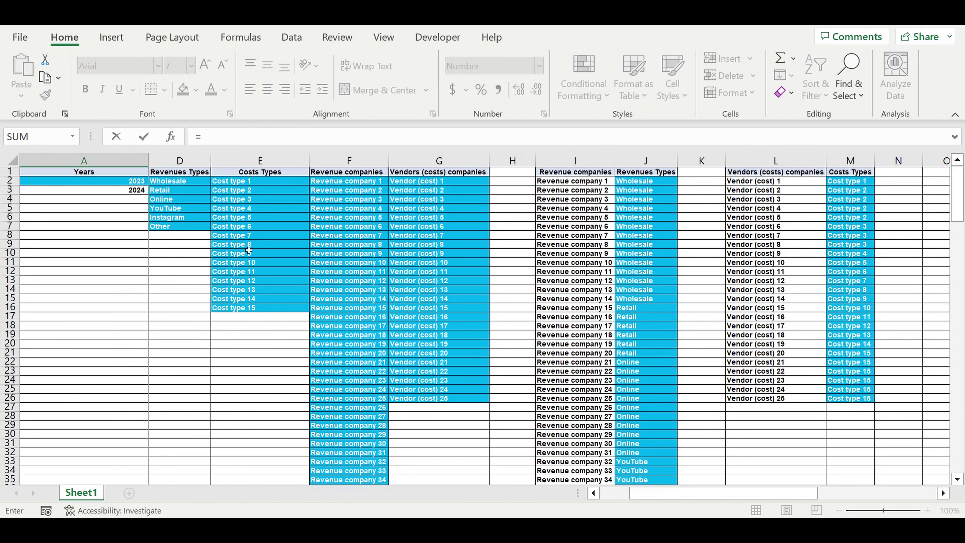
{"action": "left_click", "coordinate": [239, 184]}
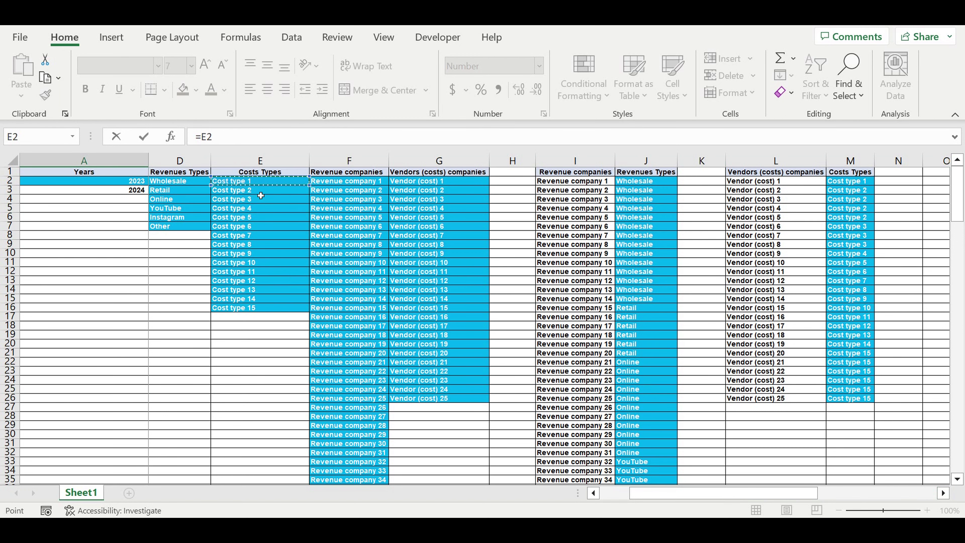
{"action": "key", "text": "Return"}
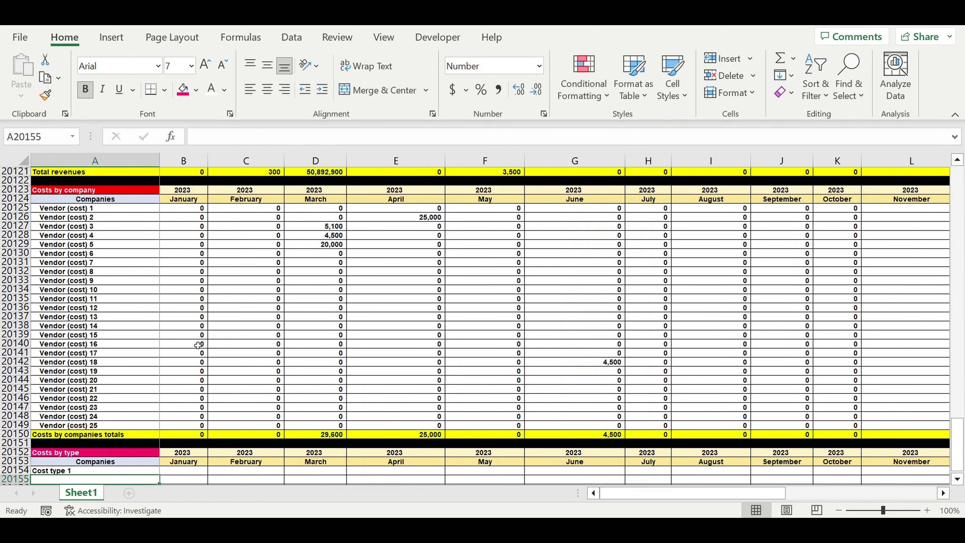
- Indent the Cost type 1 label and fill it down through Cost type 15, clearing the surplus zero cells beneath
{"action": "scroll", "coordinate": [243, 212], "scroll_direction": "down", "scroll_amount": 9}
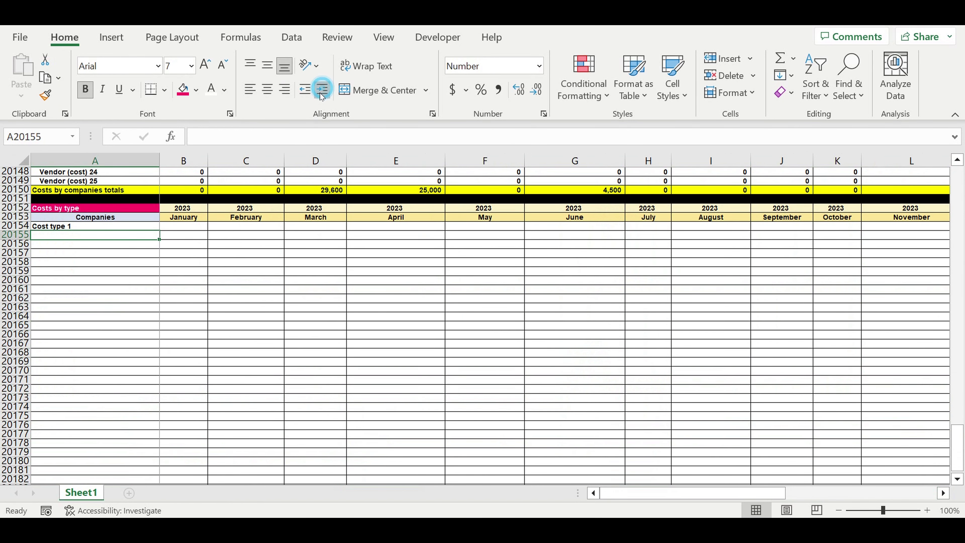
{"action": "left_click", "coordinate": [135, 229]}
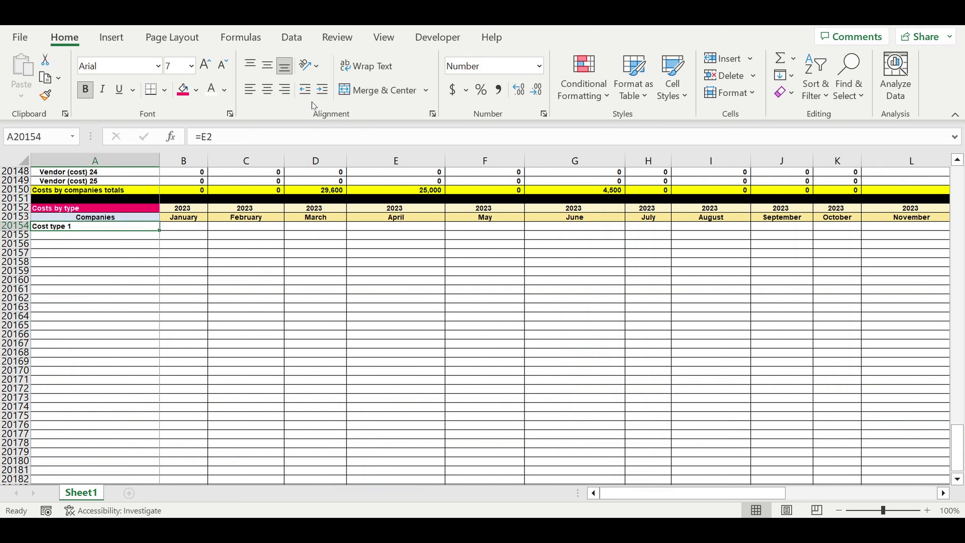
{"action": "left_click", "coordinate": [322, 90]}
{"action": "left_click_drag", "start_coordinate": [160, 231], "coordinate": [152, 445]}
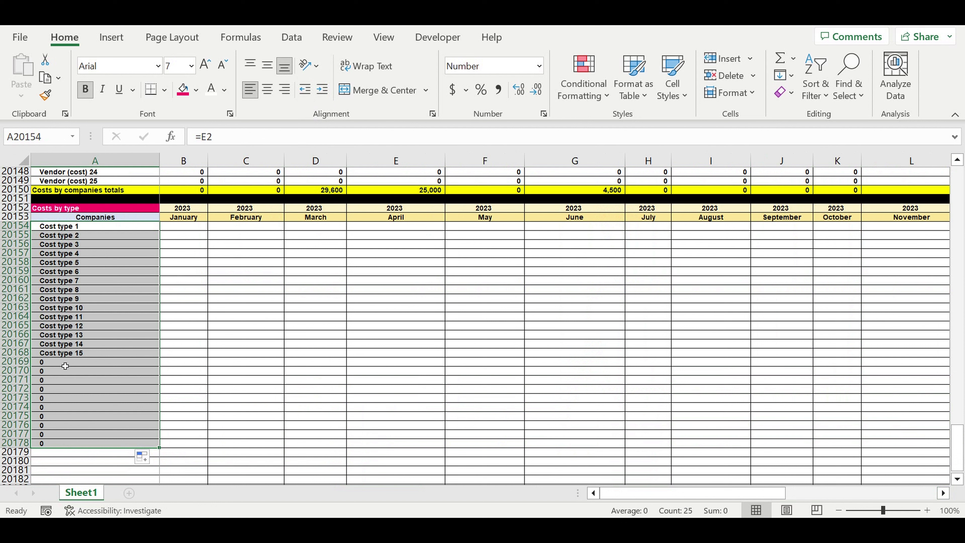
{"action": "left_click_drag", "start_coordinate": [65, 364], "coordinate": [63, 442]}
{"action": "key", "text": "Delete"}
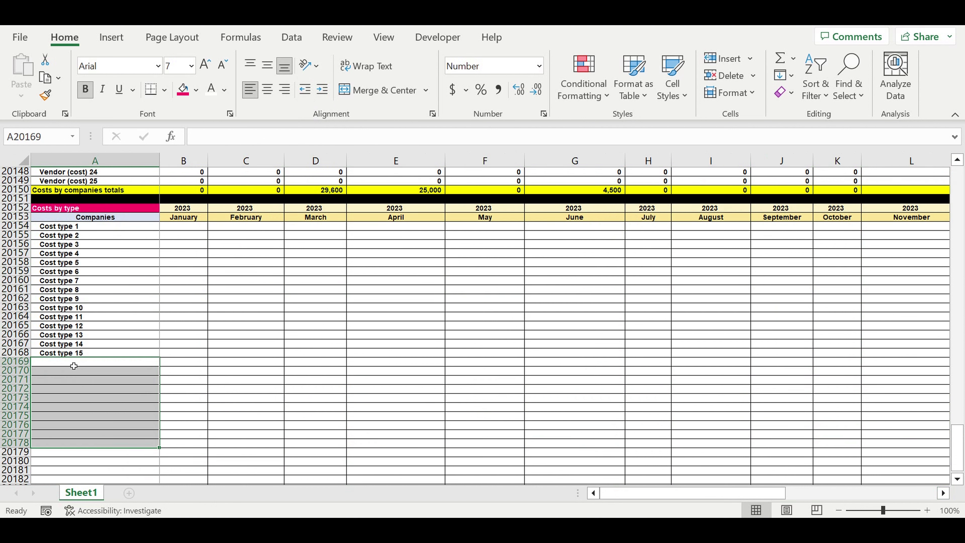
- Enter "Costs by type totals" in A20169 below Cost type 15 and remove the label's indent
{"action": "left_click", "coordinate": [74, 364]}
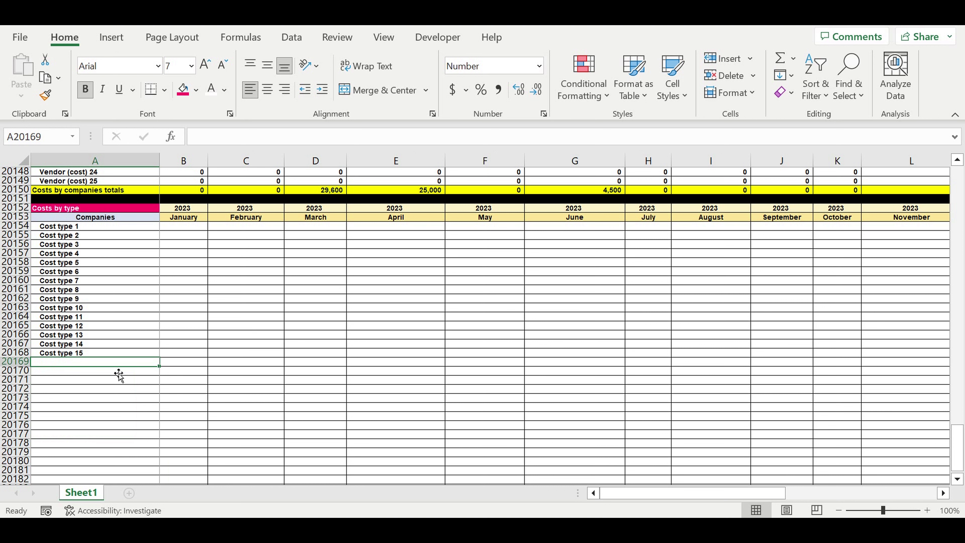
{"action": "type", "text": "Costs "}
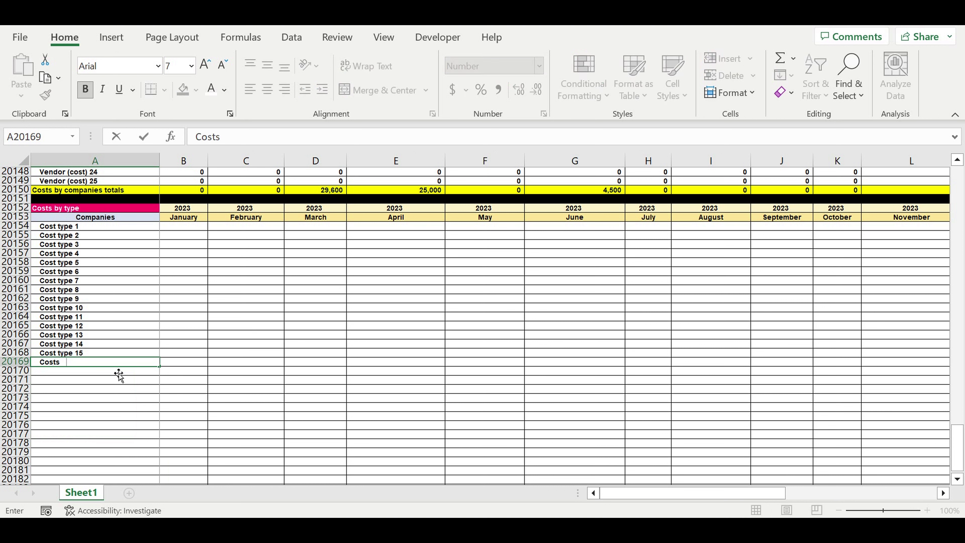
{"action": "type", "text": "by type to tals"}
{"action": "key", "text": "Return"}
{"action": "left_click", "coordinate": [113, 358]}
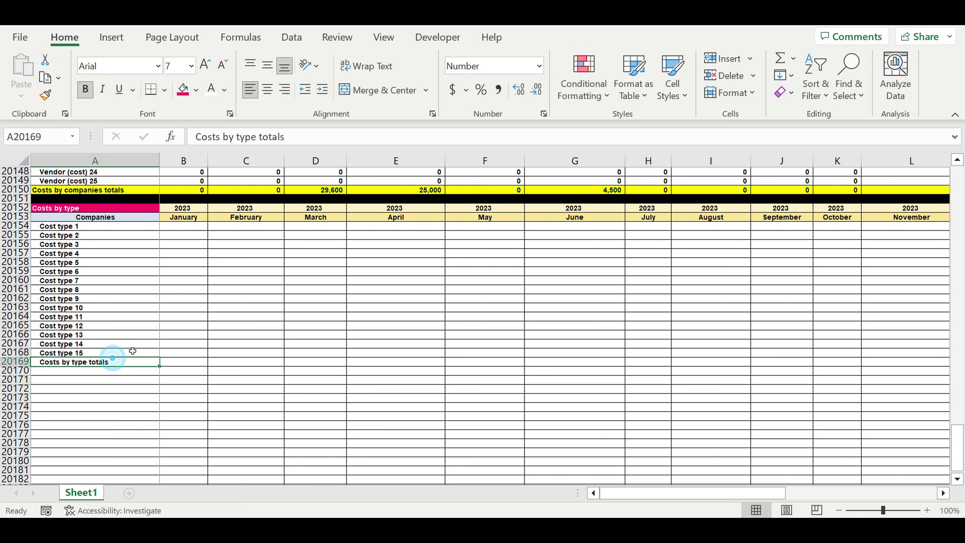
{"action": "left_click", "coordinate": [304, 89]}
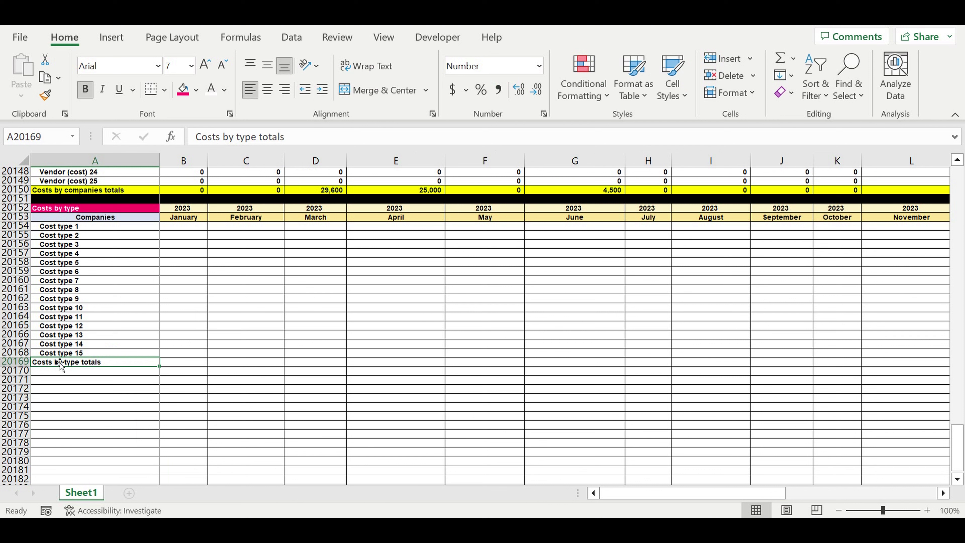
- Fill row 20170 with black as a separator and the Costs by type totals row with yellow
{"action": "left_click", "coordinate": [15, 370]}
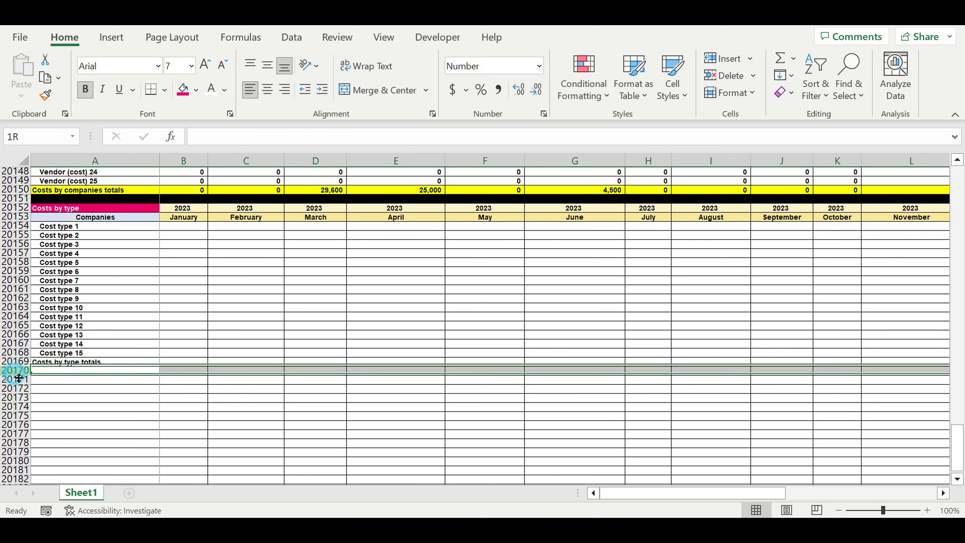
{"action": "left_click", "coordinate": [197, 90]}
{"action": "left_click", "coordinate": [196, 129]}
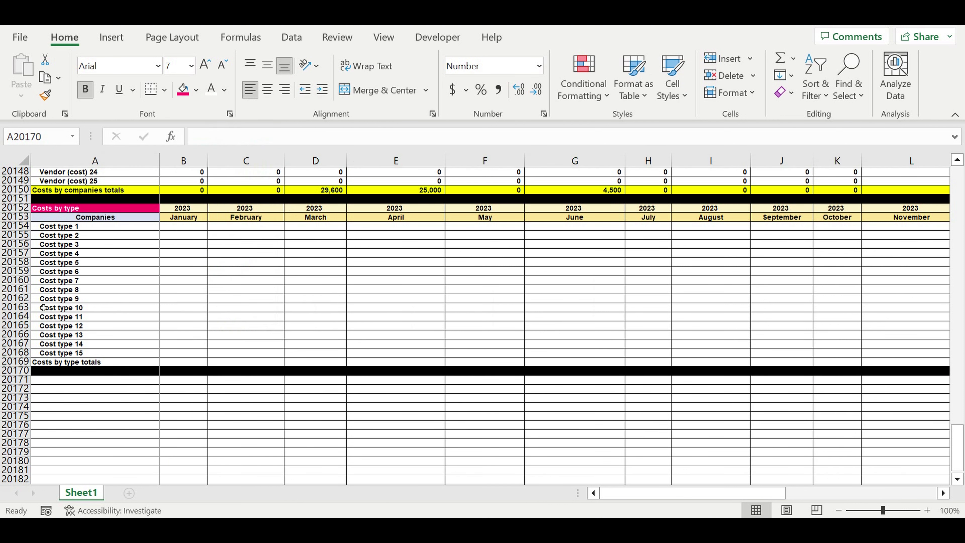
{"action": "left_click", "coordinate": [15, 361]}
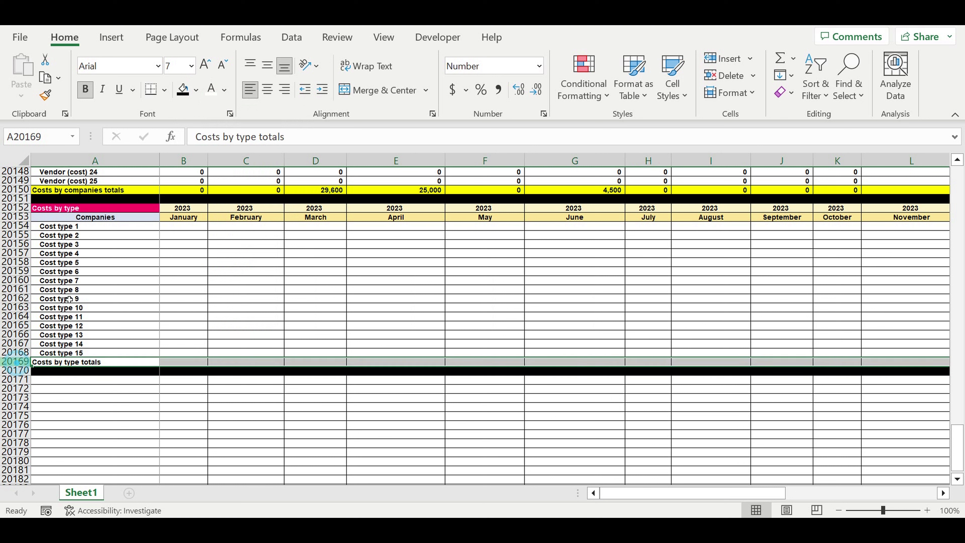
{"action": "left_click", "coordinate": [196, 89]}
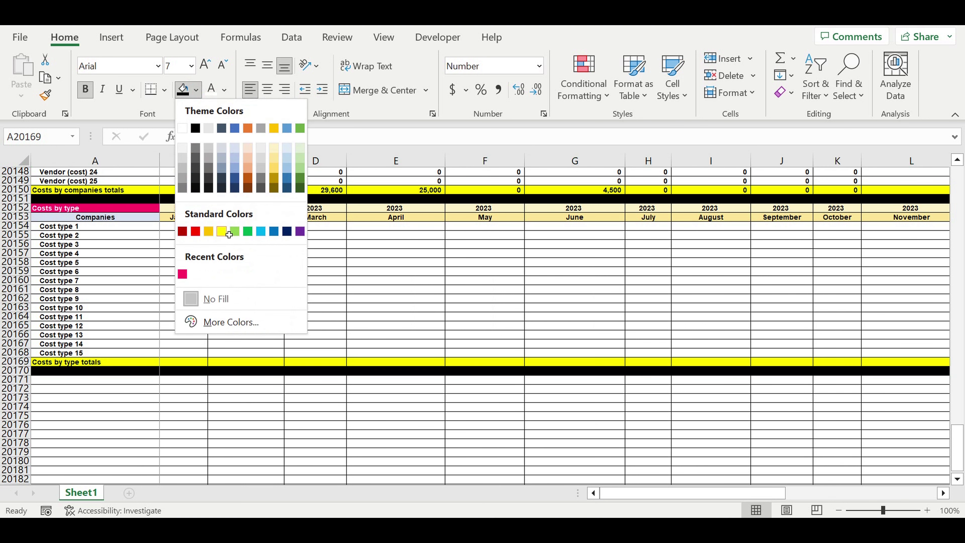
{"action": "left_click", "coordinate": [228, 232]}
{"action": "left_click", "coordinate": [315, 317]}
- Start a SUMIF formula in B20154 for Cost type 1 in January, using the Costs Types column H55:H10054 as its range
{"action": "left_click", "coordinate": [194, 227]}
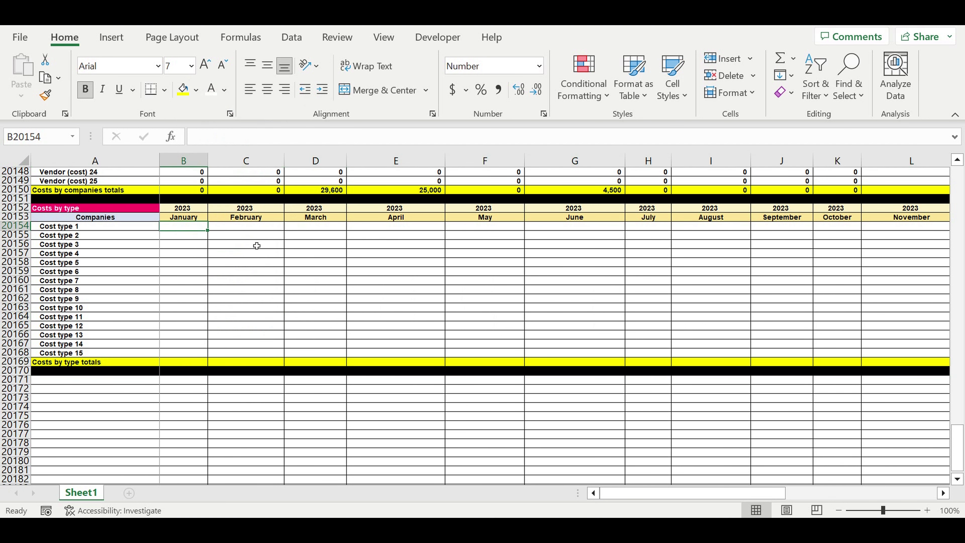
{"action": "type", "text": "="}
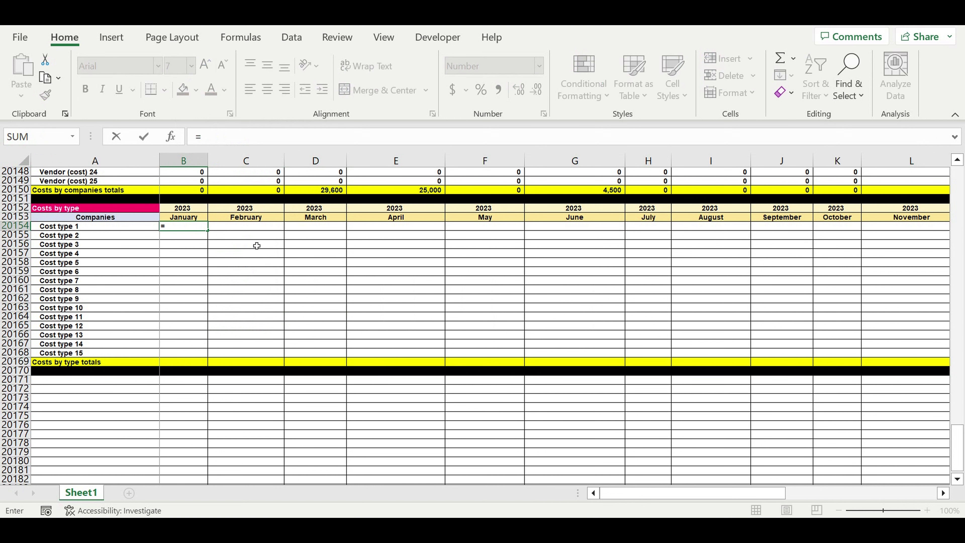
{"action": "type", "text": "sum"}
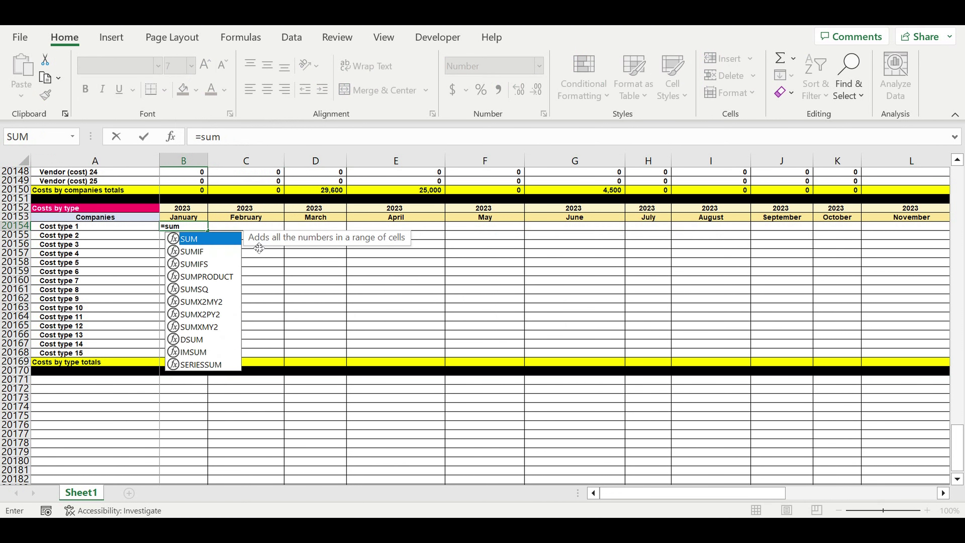
{"action": "type", "text": "if"}
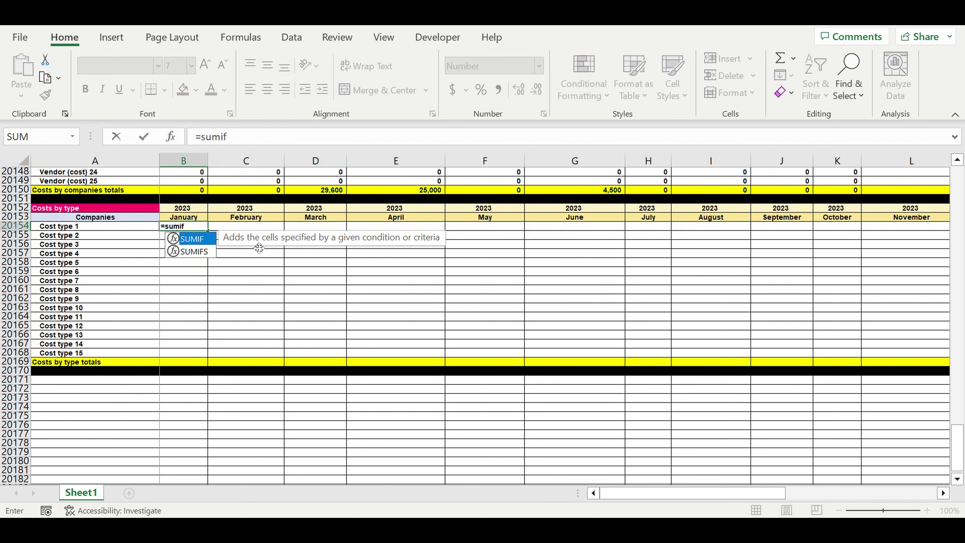
{"action": "type", "text": "("}
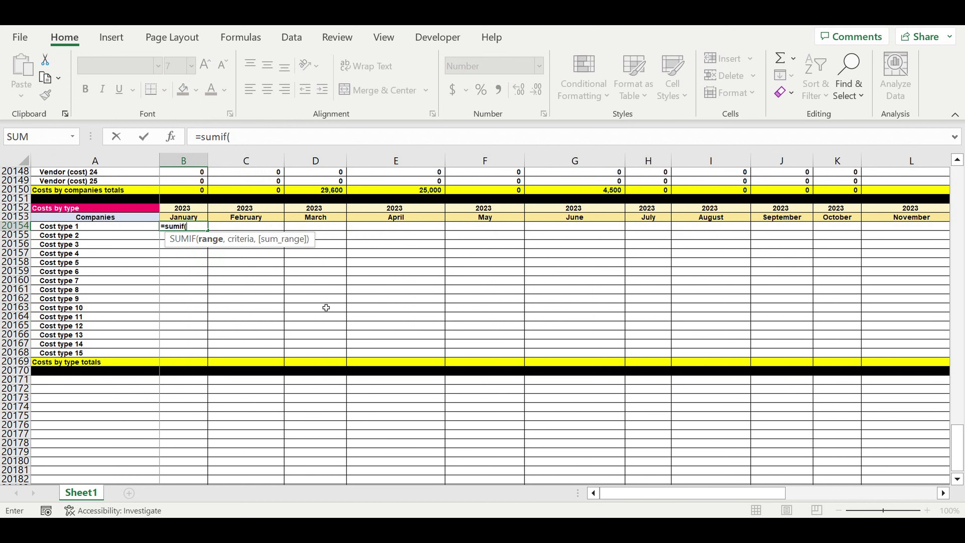
{"action": "scroll", "coordinate": [370, 290], "scroll_direction": "up", "scroll_amount": 20}
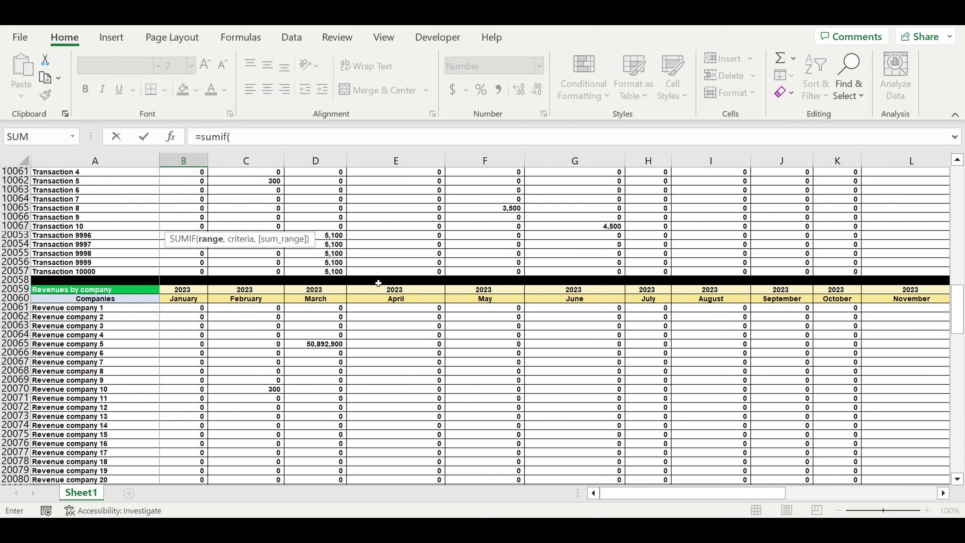
{"action": "scroll", "coordinate": [380, 284], "scroll_direction": "up", "scroll_amount": 15}
{"action": "scroll", "coordinate": [380, 284], "scroll_direction": "down", "scroll_amount": 4}
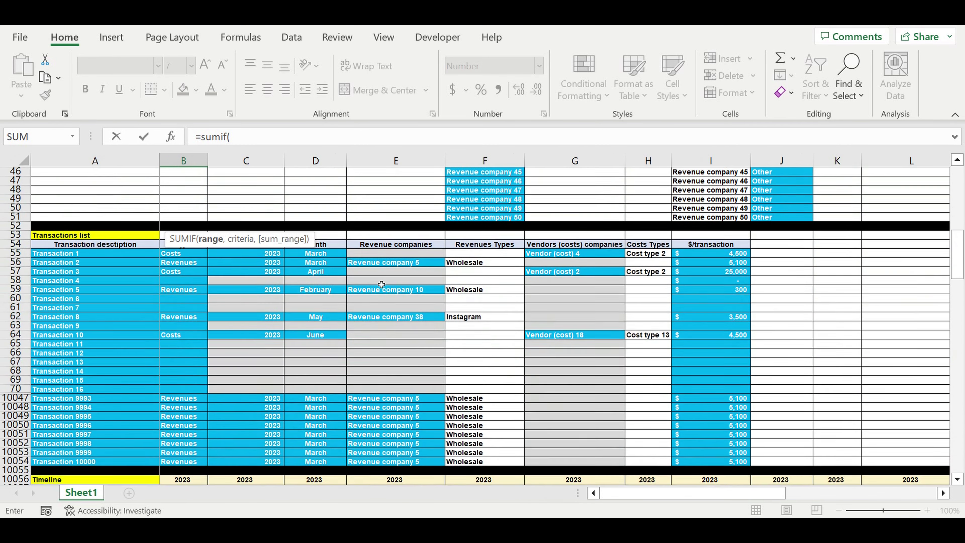
{"action": "left_click_drag", "start_coordinate": [654, 228], "coordinate": [656, 435]}
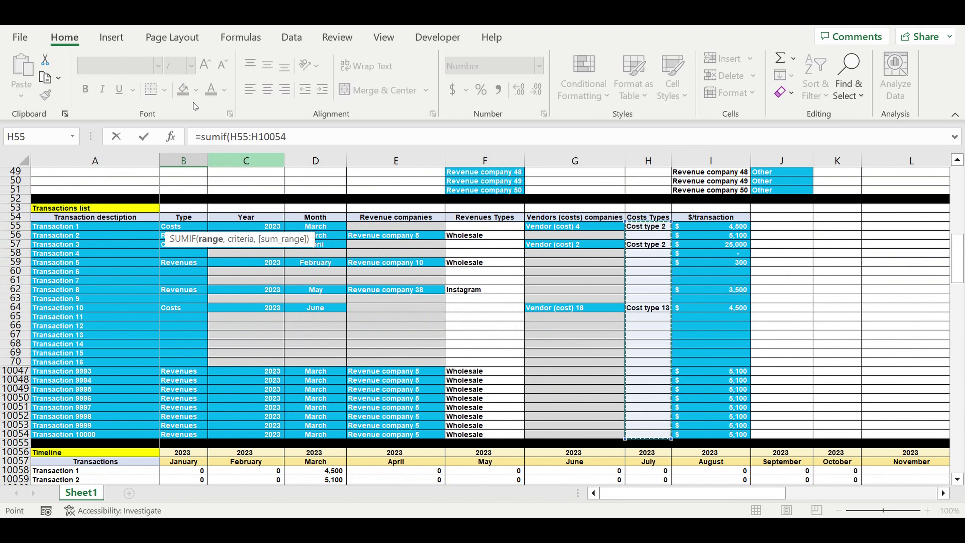
- Make the SUMIF range fully absolute as $H$55:$H$10054 and proceed to the criteria argument
{"action": "left_click", "coordinate": [236, 139]}
{"action": "type", "text": "$"}
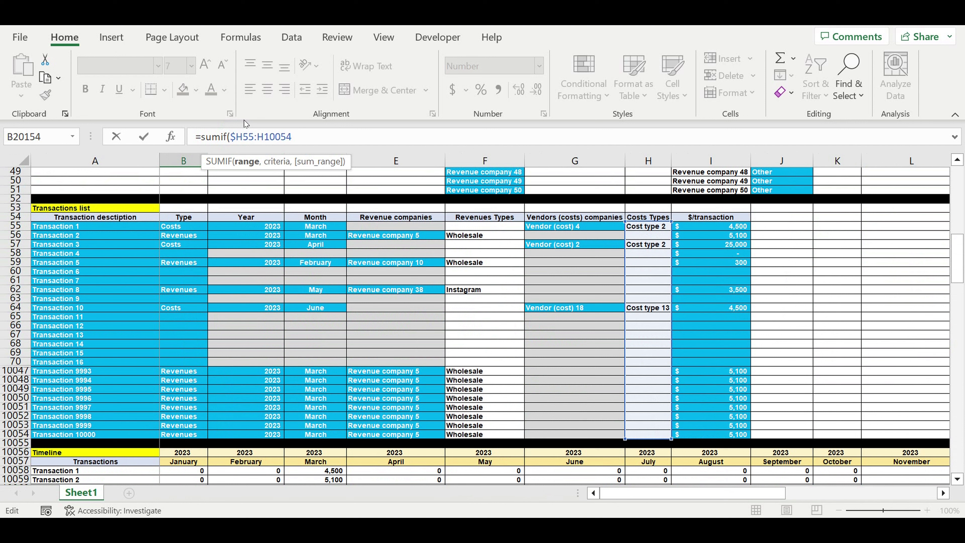
{"action": "key", "text": "Right"}
{"action": "type", "text": "$H$"}
{"action": "key", "text": "Right"}
{"action": "type", "text": "$"}
{"action": "left_click", "coordinate": [327, 146]}
{"action": "type", "text": ","}
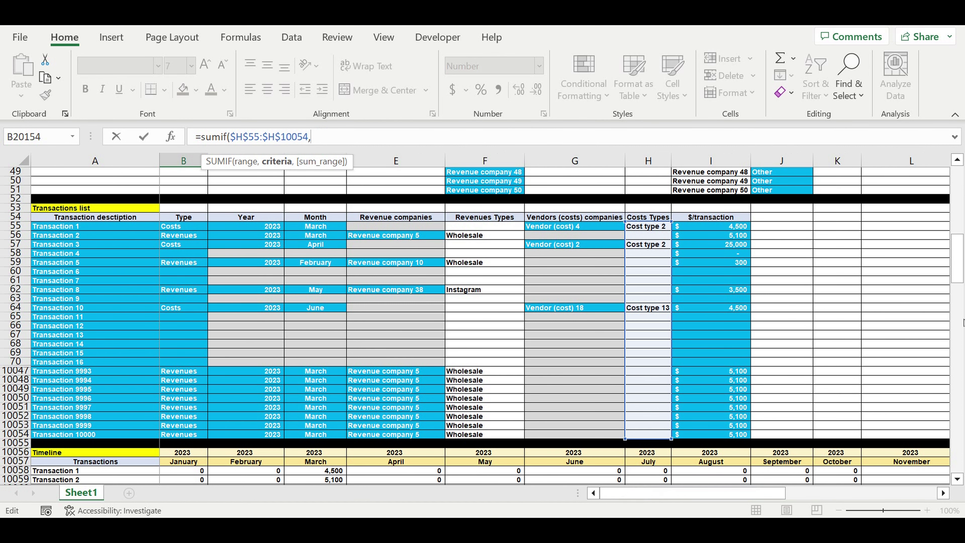
- Set the SUMIF criteria to the Cost type 1 label as $A20154, with only the column locked
{"action": "left_click_drag", "start_coordinate": [960, 277], "coordinate": [126, 353]}
{"action": "left_click", "coordinate": [132, 265]}
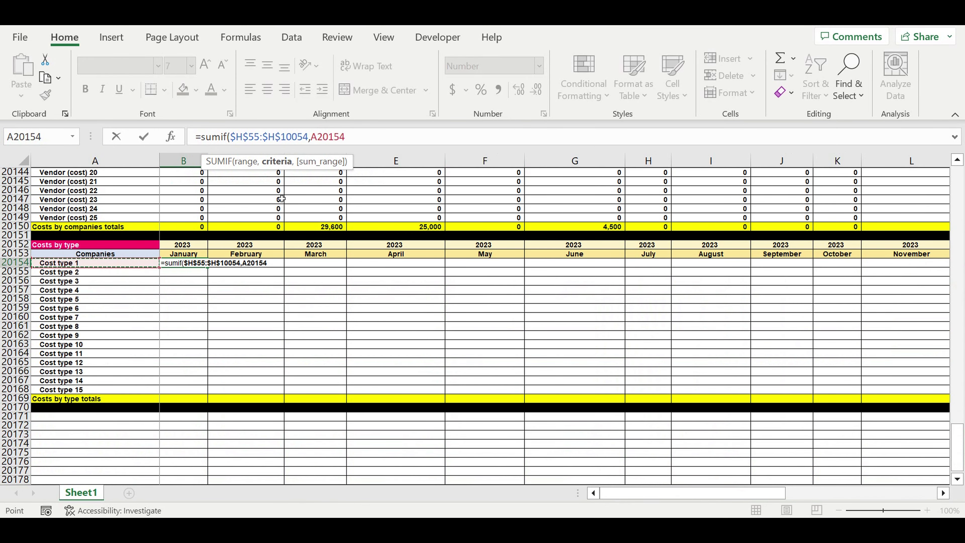
{"action": "left_click", "coordinate": [311, 138]}
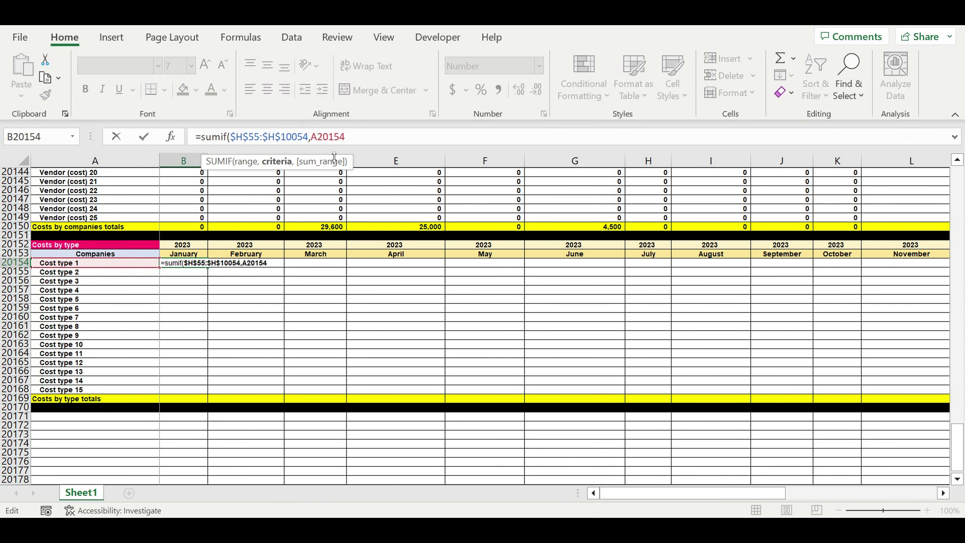
{"action": "type", "text": "$"}
{"action": "left_click", "coordinate": [368, 136]}
{"action": "type", "text": ","}
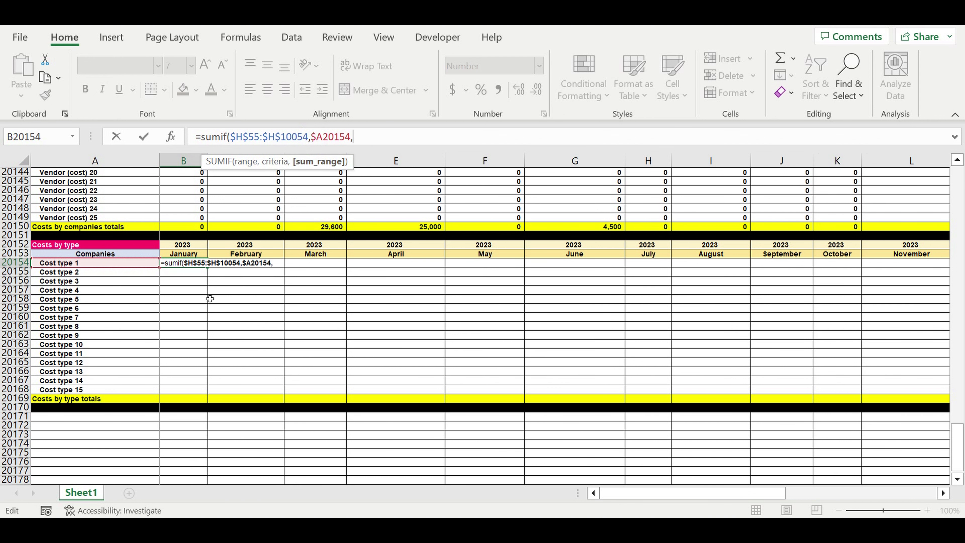
- Complete the SUMIF with the Timeline's January column as sum range, locking its rows as B$10058:B$20057
{"action": "scroll", "coordinate": [217, 295], "scroll_direction": "up", "scroll_amount": 4}
{"action": "scroll", "coordinate": [218, 294], "scroll_direction": "up", "scroll_amount": 17}
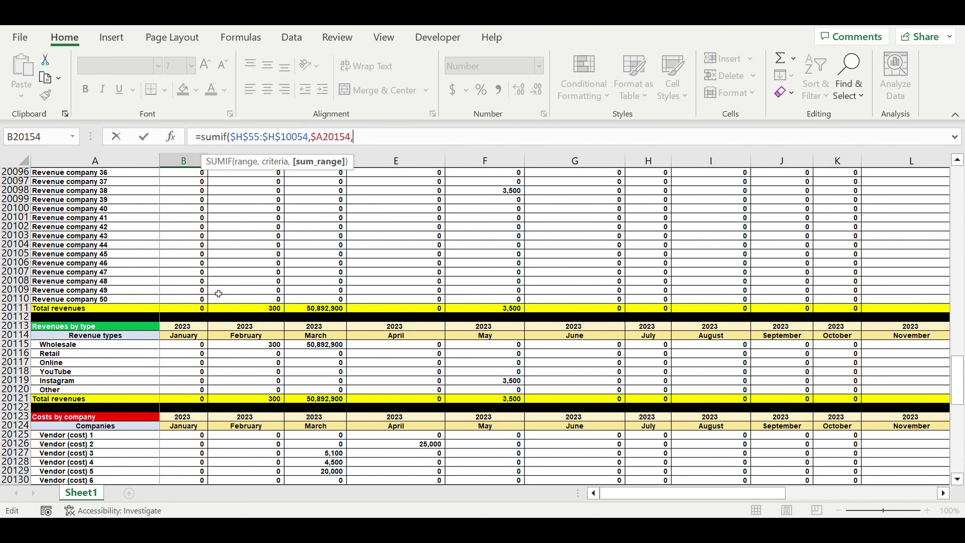
{"action": "scroll", "coordinate": [223, 294], "scroll_direction": "up", "scroll_amount": 17}
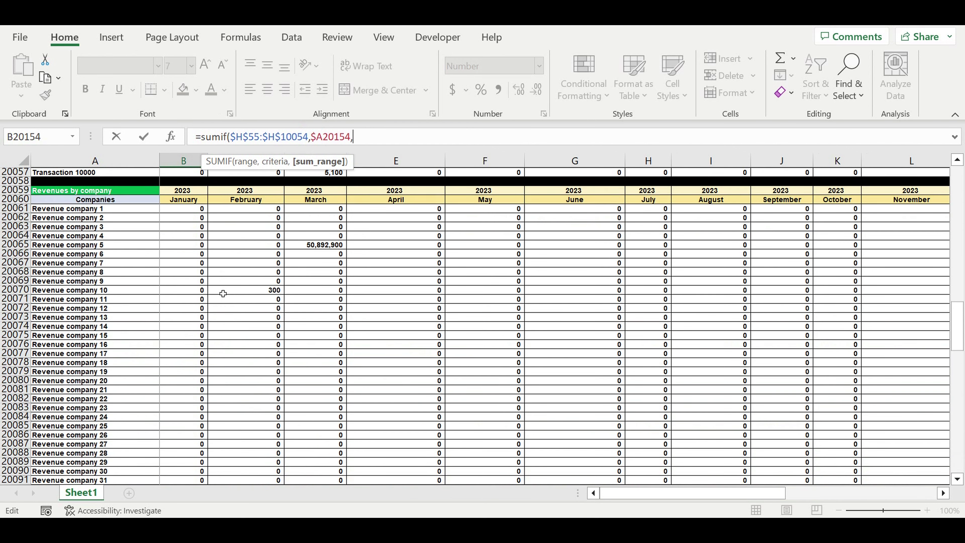
{"action": "scroll", "coordinate": [223, 293], "scroll_direction": "up", "scroll_amount": 1}
{"action": "scroll", "coordinate": [222, 281], "scroll_direction": "down", "scroll_amount": 2}
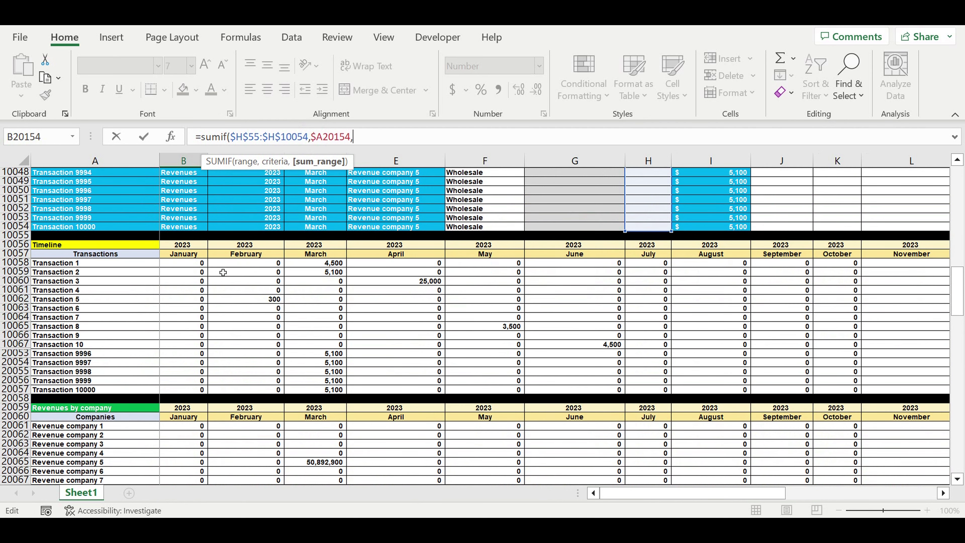
{"action": "left_click_drag", "start_coordinate": [177, 266], "coordinate": [189, 395]}
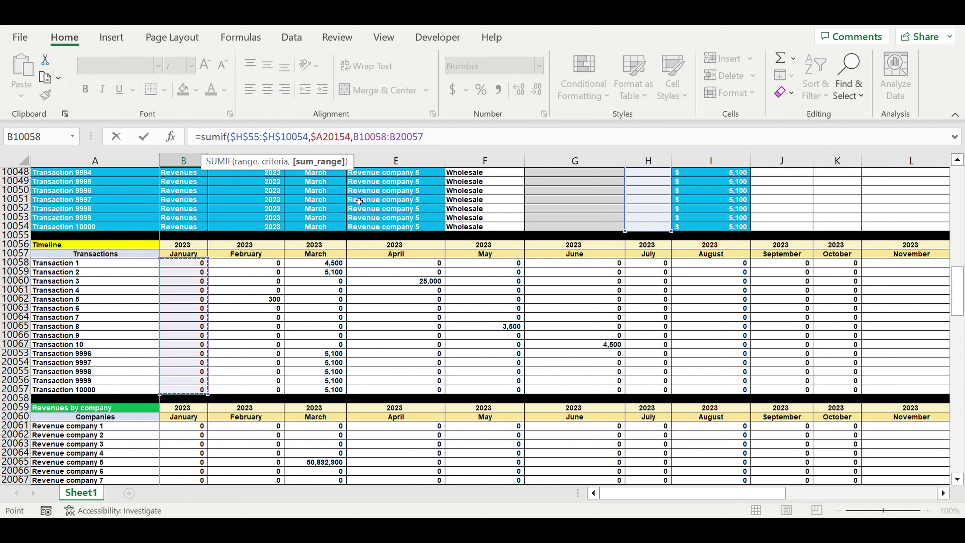
{"action": "left_click", "coordinate": [368, 141]}
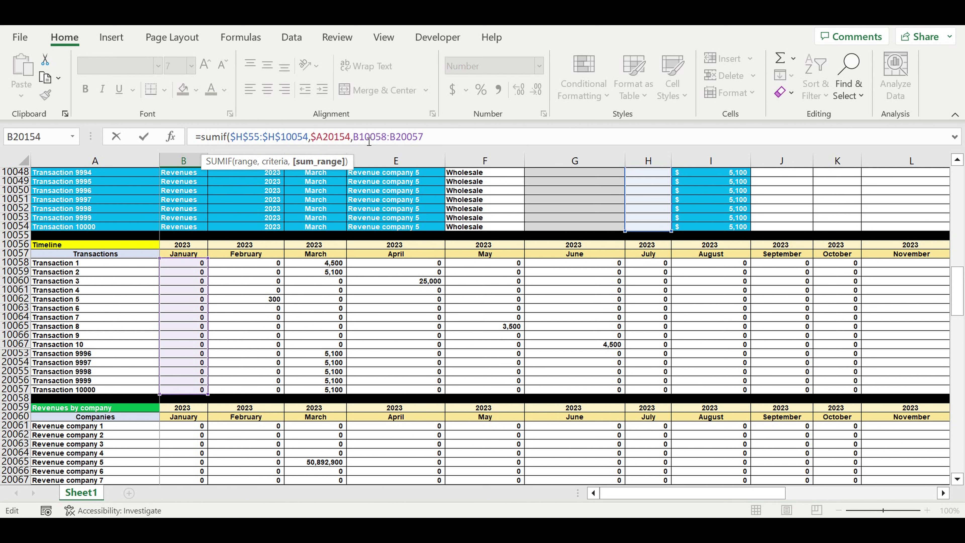
{"action": "type", "text": "$"}
{"action": "type", "text": "$"}
{"action": "key", "text": "End"}
{"action": "key", "text": "Return"}
- Total the January column of the Costs by type table in B20169 with =SUM(B20154:B20168)
{"action": "scroll", "coordinate": [399, 251], "scroll_direction": "down", "scroll_amount": 2}
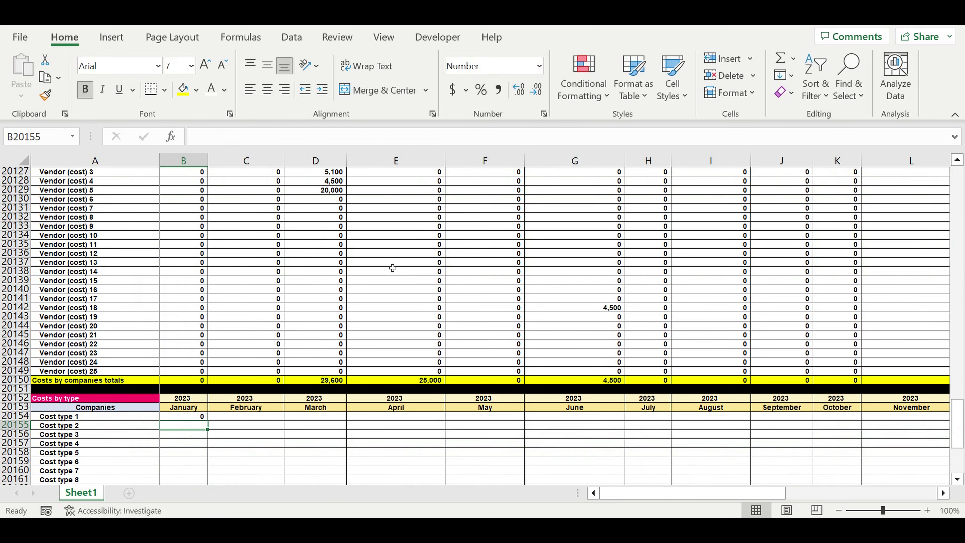
{"action": "scroll", "coordinate": [392, 267], "scroll_direction": "down", "scroll_amount": 5}
{"action": "left_click", "coordinate": [193, 417]}
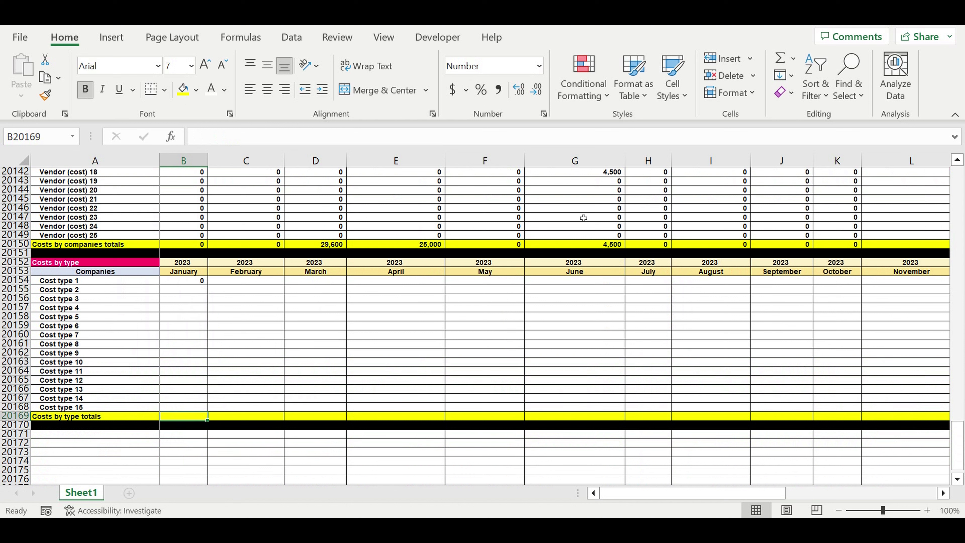
{"action": "left_click", "coordinate": [780, 58]}
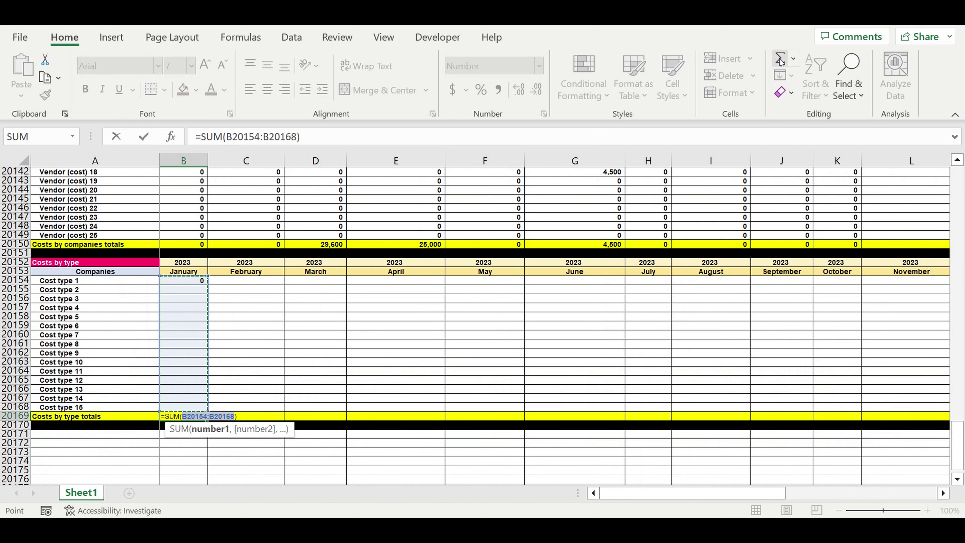
{"action": "key", "text": "Return"}
- Fill the Cost type 1 SUMIF down through Cost type 15, and fill the January column with its total across to October 2023
{"action": "left_click", "coordinate": [195, 285]}
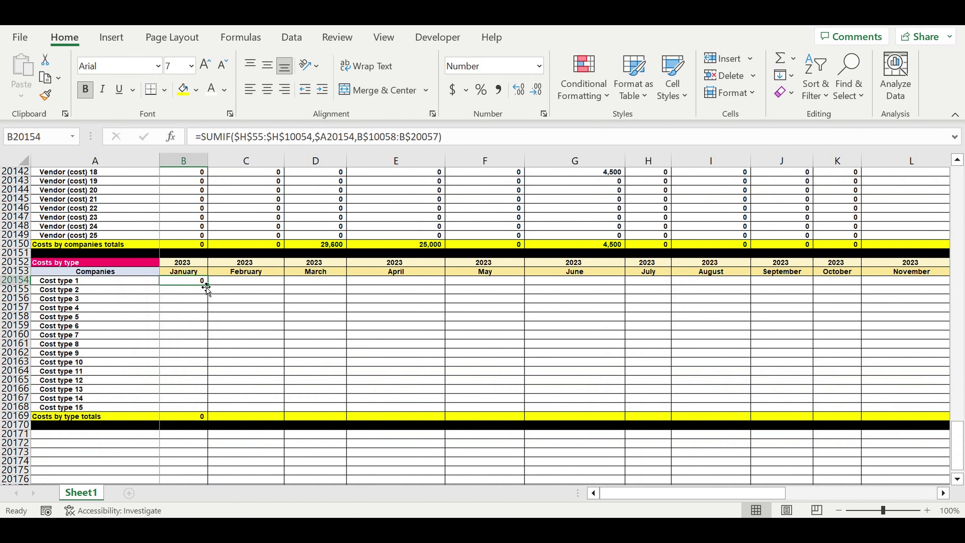
{"action": "left_click_drag", "start_coordinate": [213, 289], "coordinate": [212, 408]}
{"action": "left_click", "coordinate": [270, 355]}
{"action": "left_click_drag", "start_coordinate": [184, 280], "coordinate": [859, 408]}
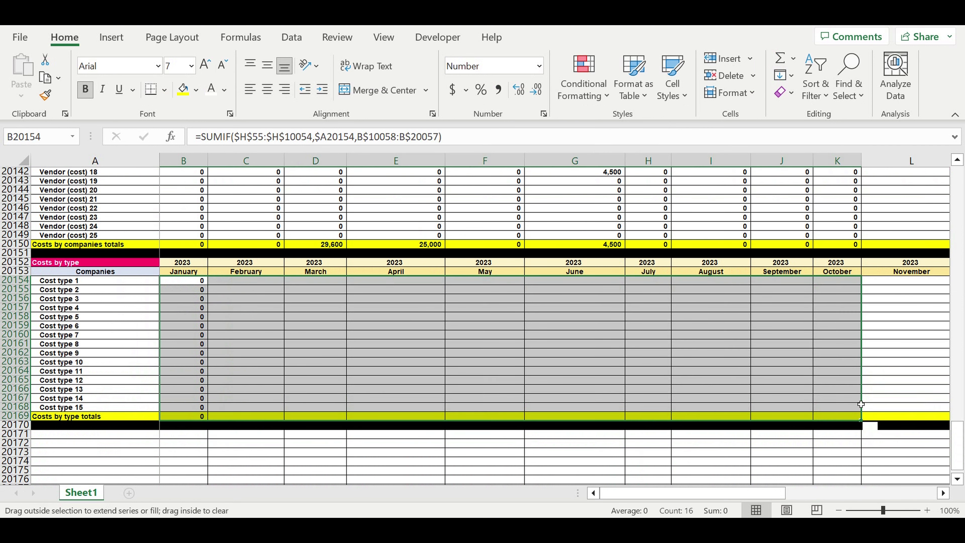
{"action": "left_click", "coordinate": [759, 362]}
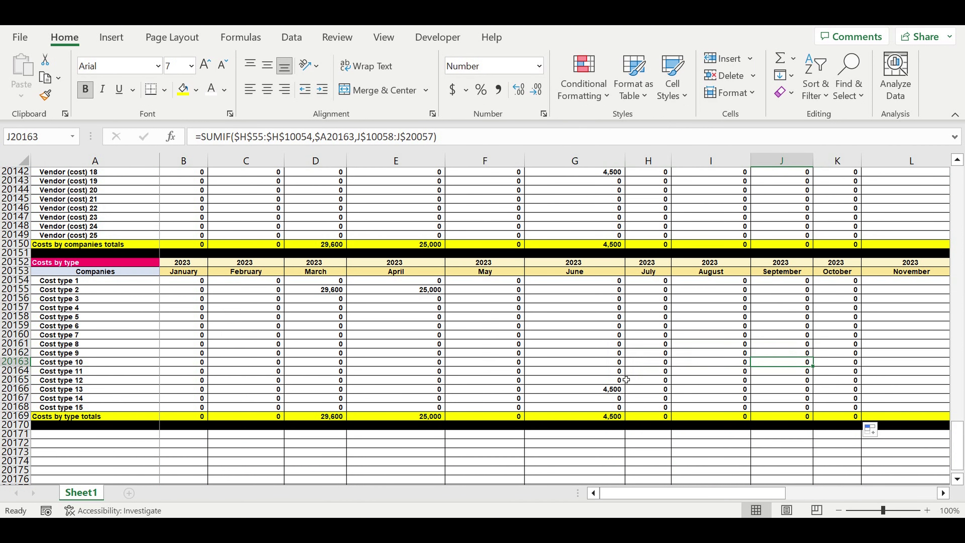
- Compare the June cost of Vendor (cost) 18 in the Costs by company table with Cost type 13 in the Costs by type table
{"action": "left_click", "coordinate": [599, 388]}
{"action": "scroll", "coordinate": [657, 374], "scroll_direction": "up", "scroll_amount": 2}
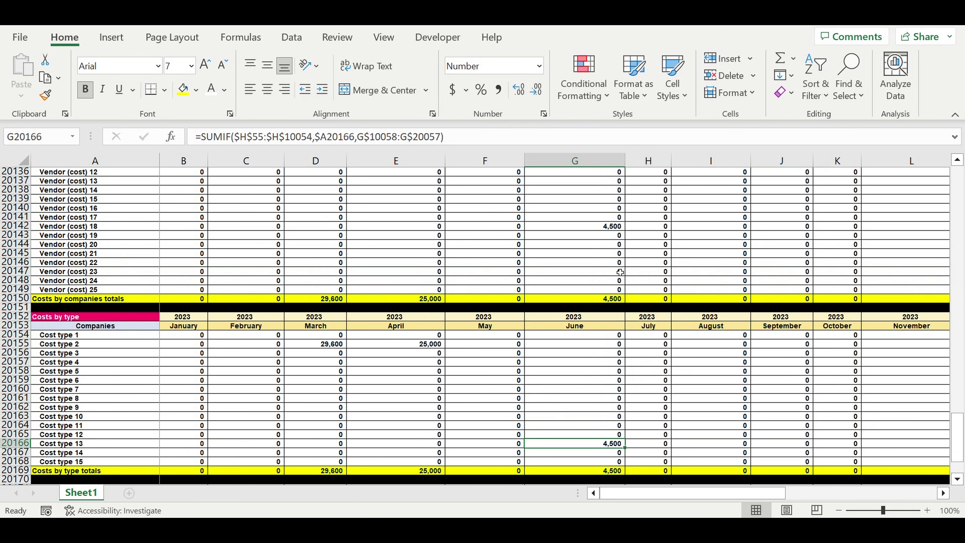
{"action": "left_click", "coordinate": [599, 225]}
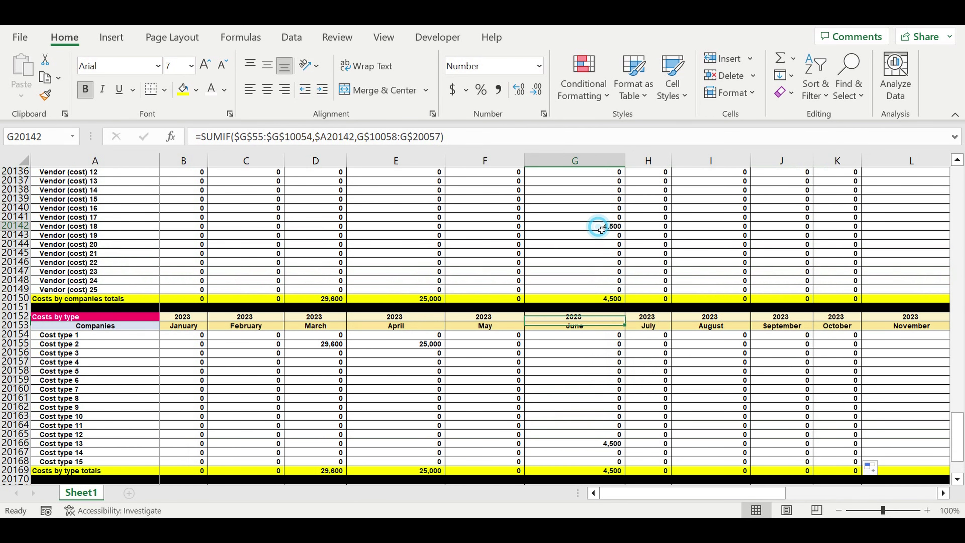
{"action": "left_click", "coordinate": [20, 241]}
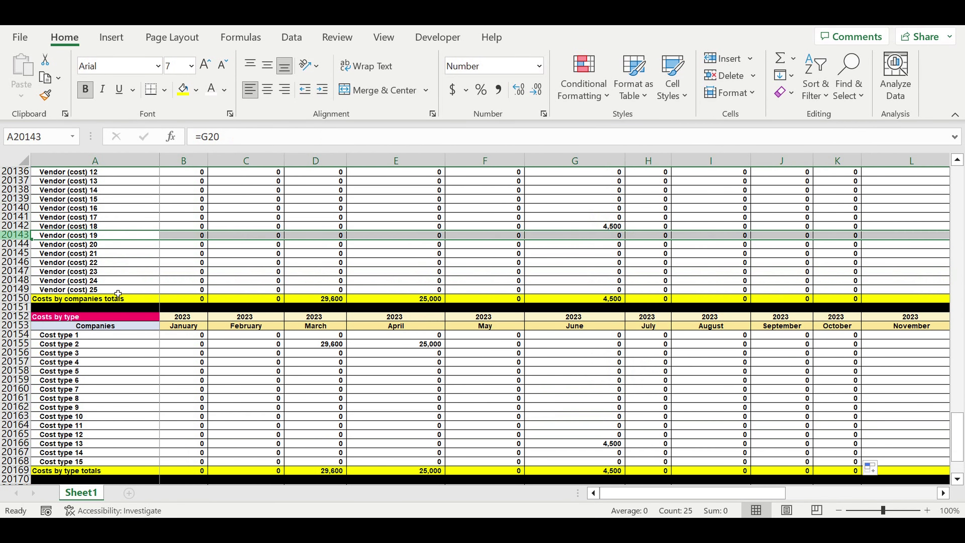
{"action": "left_click", "coordinate": [22, 227]}
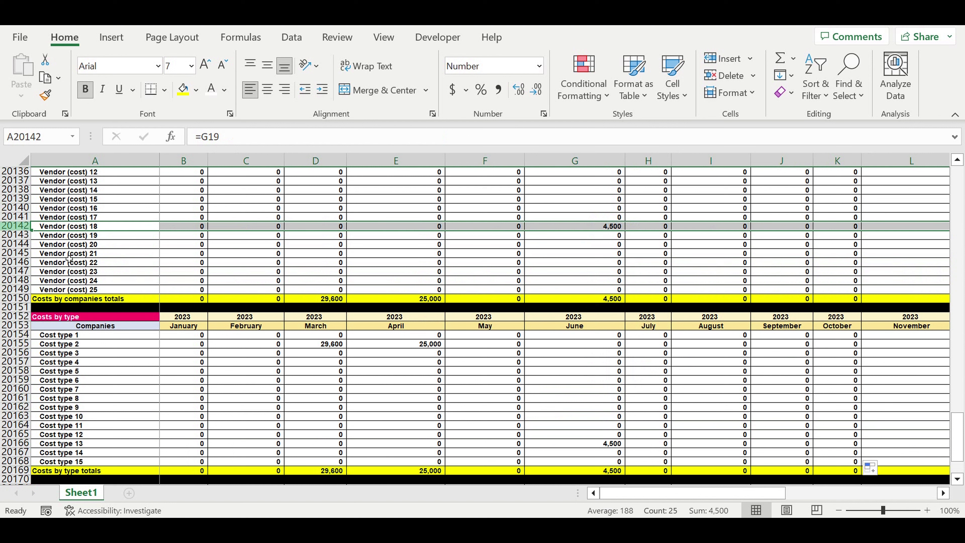
{"action": "left_click", "coordinate": [21, 444]}
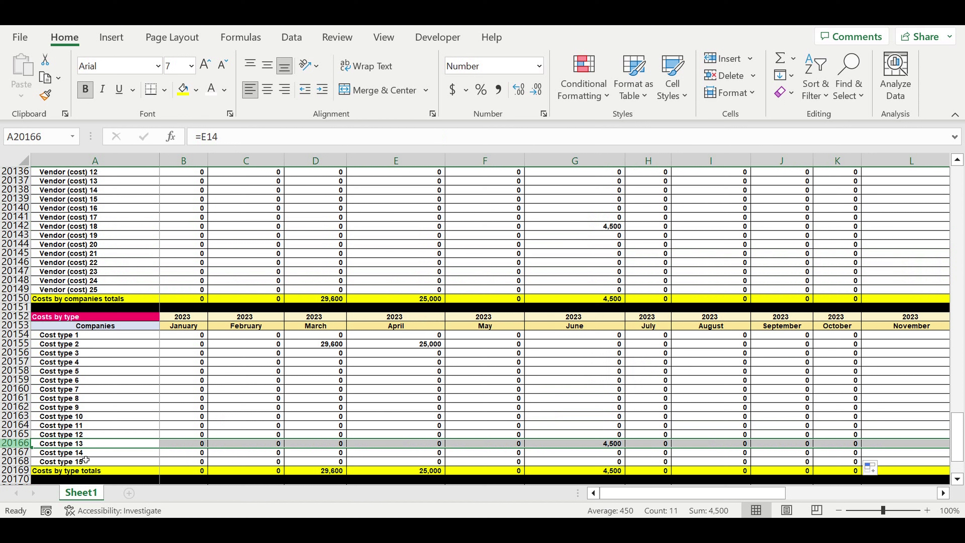
{"action": "left_click", "coordinate": [612, 445]}
- Extend the Costs by type formulas and totals row from June 2023 across to December 2024 in column Y
{"action": "left_click_drag", "start_coordinate": [593, 337], "coordinate": [774, 362]}
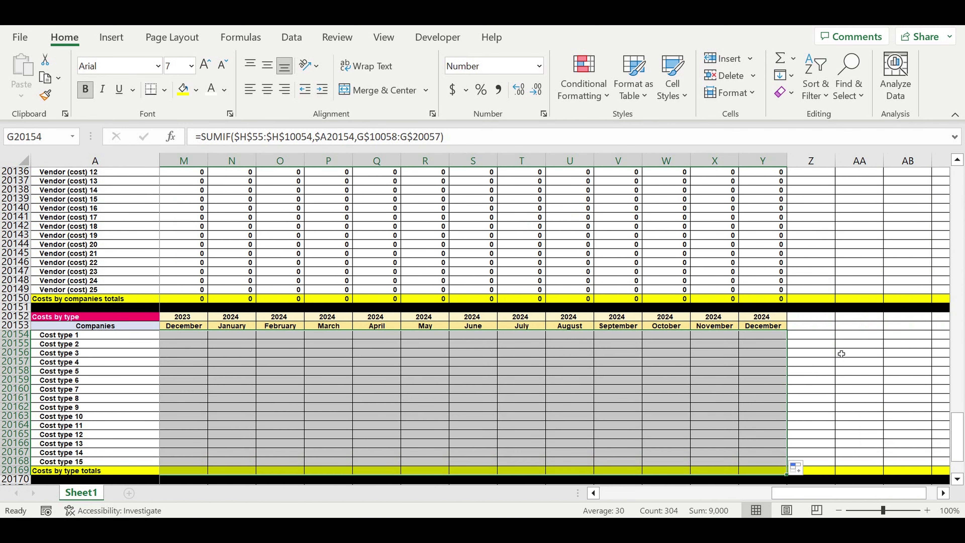
{"action": "left_click", "coordinate": [843, 355]}
{"action": "left_click_drag", "start_coordinate": [799, 493], "coordinate": [505, 508]}
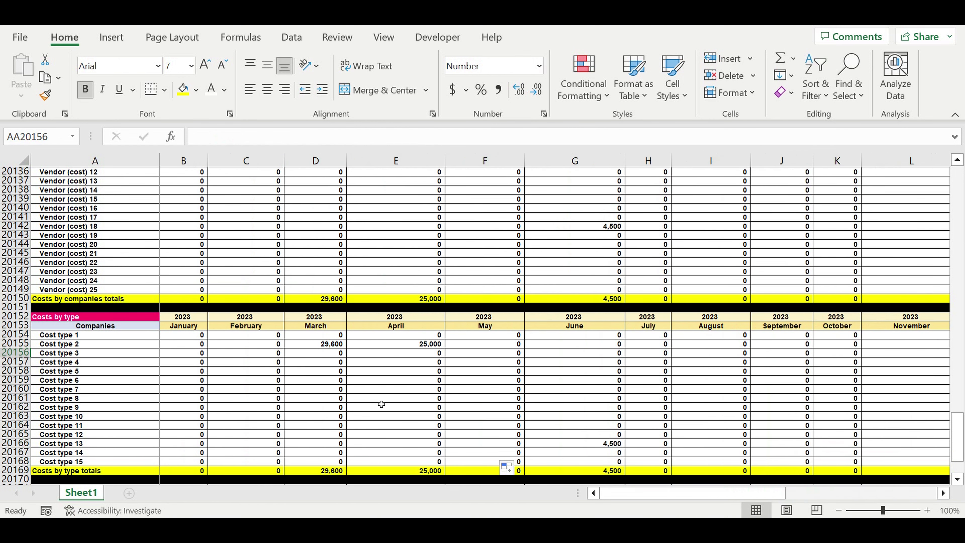
- Review the vendor labels in the Costs by company table and the company labels in the Revenues by company table
{"action": "left_click", "coordinate": [377, 398]}
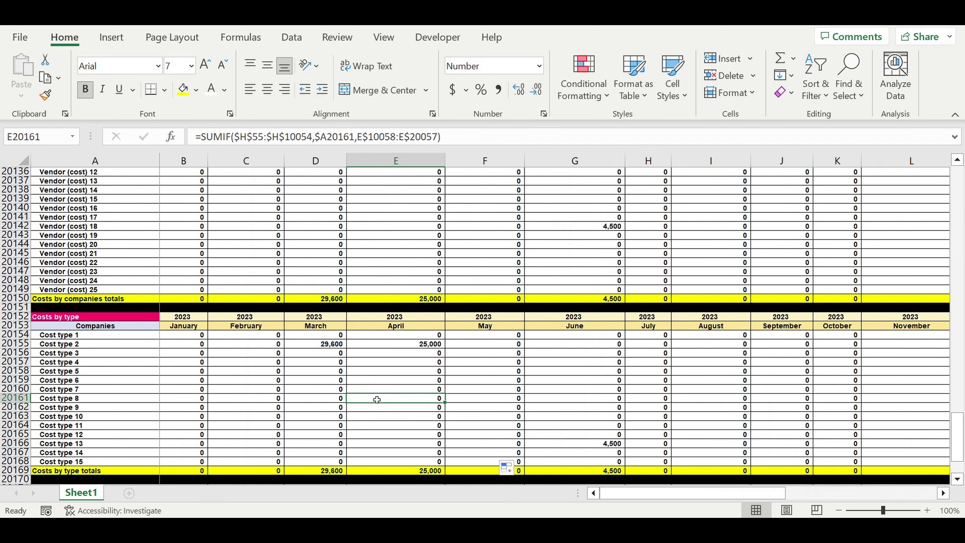
{"action": "scroll", "coordinate": [293, 373], "scroll_direction": "up", "scroll_amount": 4}
{"action": "left_click_drag", "start_coordinate": [95, 181], "coordinate": [120, 352]}
{"action": "scroll", "coordinate": [122, 326], "scroll_direction": "up", "scroll_amount": 1}
{"action": "scroll", "coordinate": [123, 326], "scroll_direction": "up", "scroll_amount": 18}
{"action": "scroll", "coordinate": [127, 314], "scroll_direction": "up", "scroll_amount": 5}
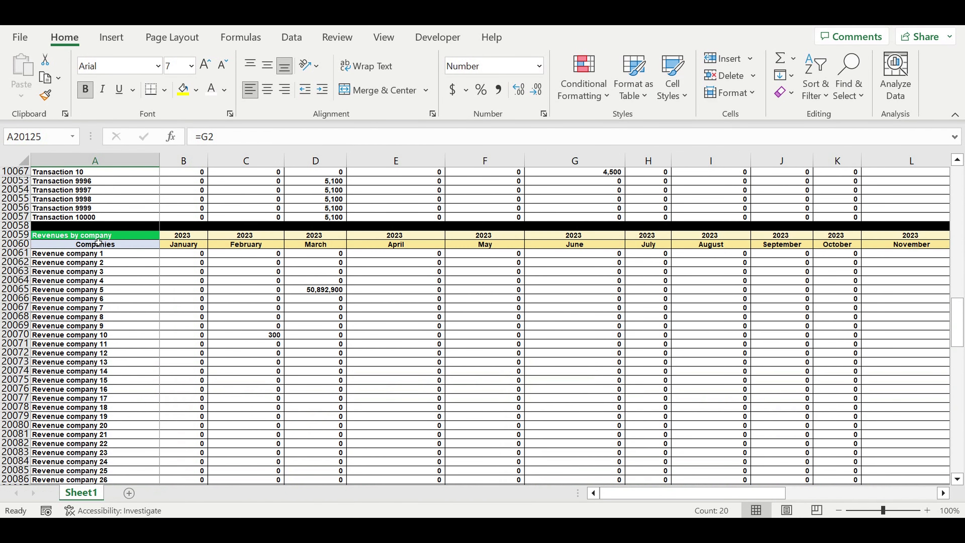
{"action": "left_click_drag", "start_coordinate": [95, 253], "coordinate": [86, 397]}
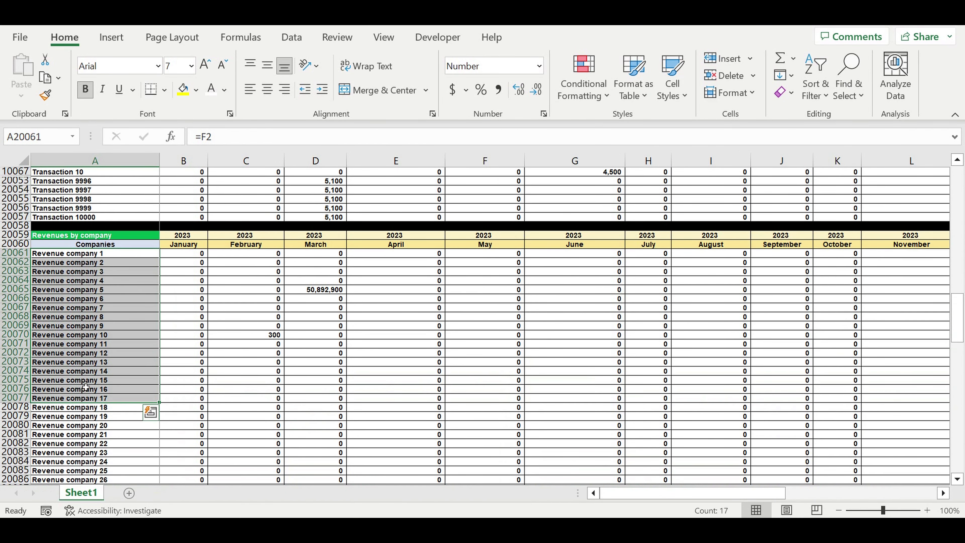
{"action": "scroll", "coordinate": [107, 379], "scroll_direction": "down", "scroll_amount": 9}
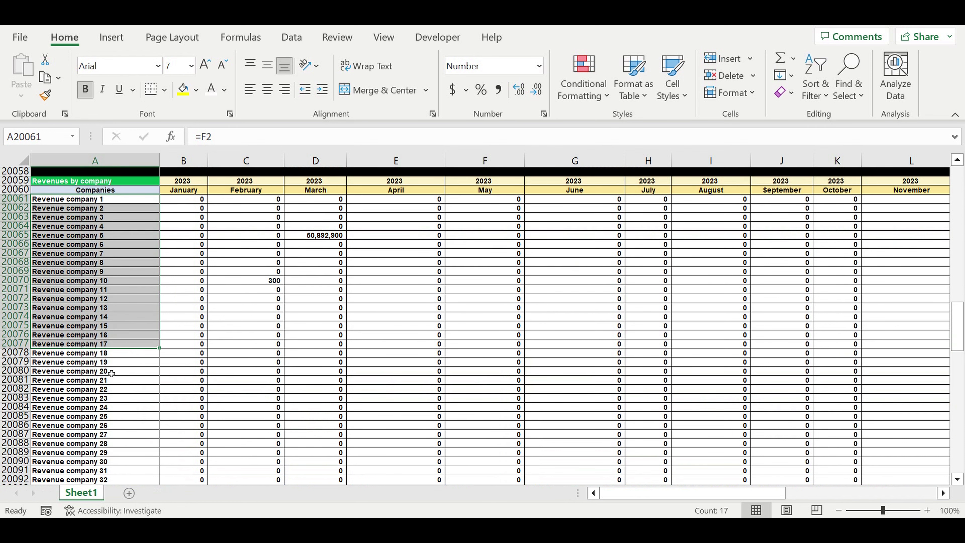
{"action": "scroll", "coordinate": [107, 382], "scroll_direction": "down", "scroll_amount": 5}
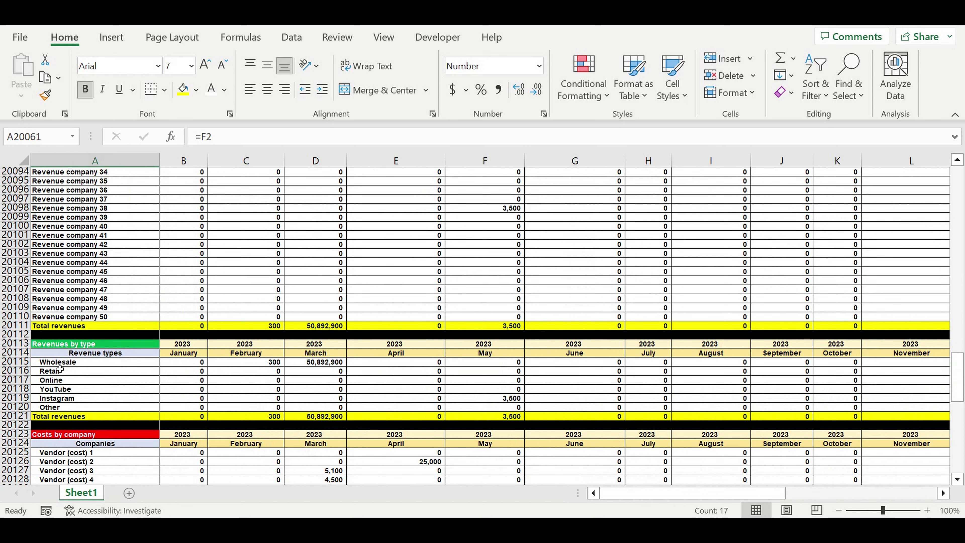
- Review the row labels of the Revenues by type table and the Cost type 1 to 15 labels of the Costs by type table
{"action": "left_click_drag", "start_coordinate": [59, 363], "coordinate": [154, 404]}
{"action": "scroll", "coordinate": [154, 397], "scroll_direction": "down", "scroll_amount": 1}
{"action": "scroll", "coordinate": [154, 395], "scroll_direction": "down", "scroll_amount": 4}
{"action": "scroll", "coordinate": [154, 396], "scroll_direction": "down", "scroll_amount": 8}
{"action": "scroll", "coordinate": [154, 396], "scroll_direction": "down", "scroll_amount": 8}
{"action": "scroll", "coordinate": [146, 366], "scroll_direction": "up", "scroll_amount": 3}
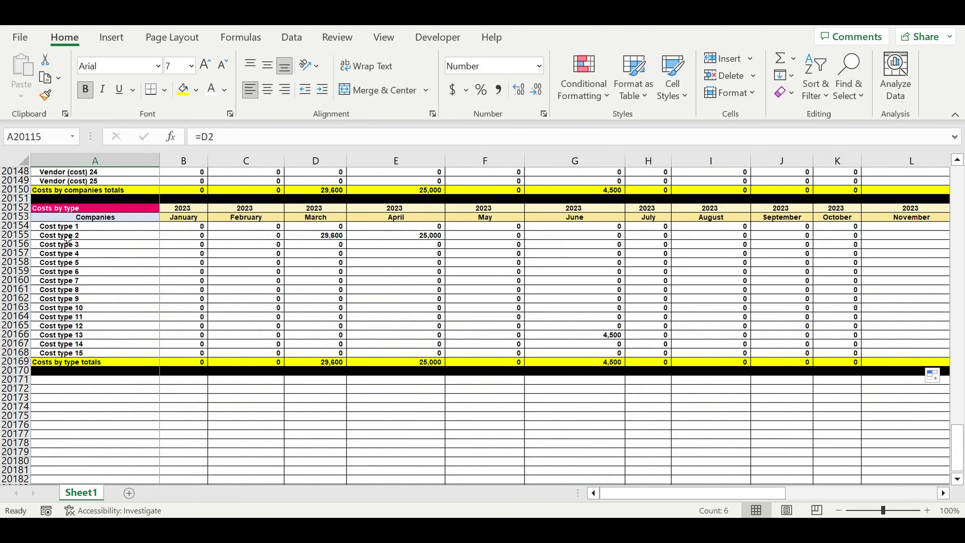
{"action": "left_click_drag", "start_coordinate": [69, 230], "coordinate": [87, 353]}
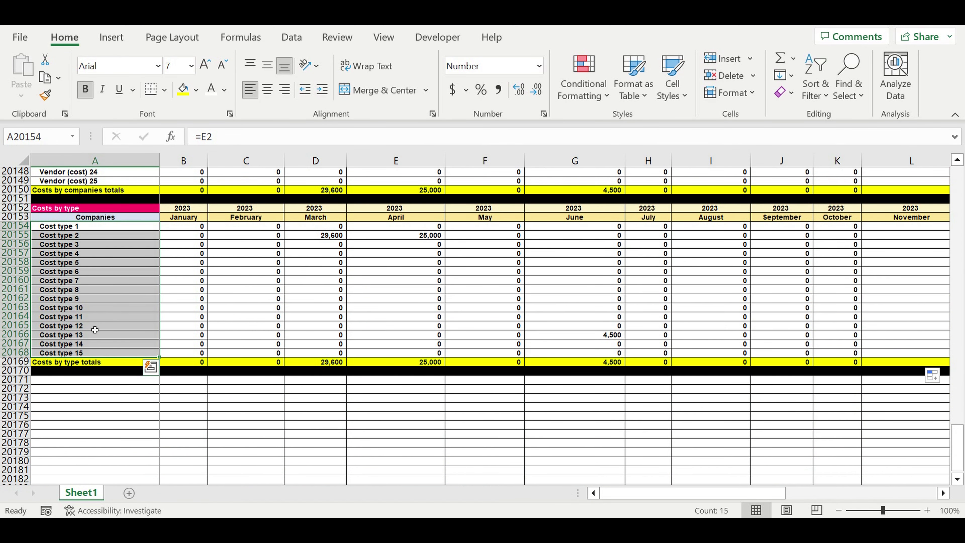